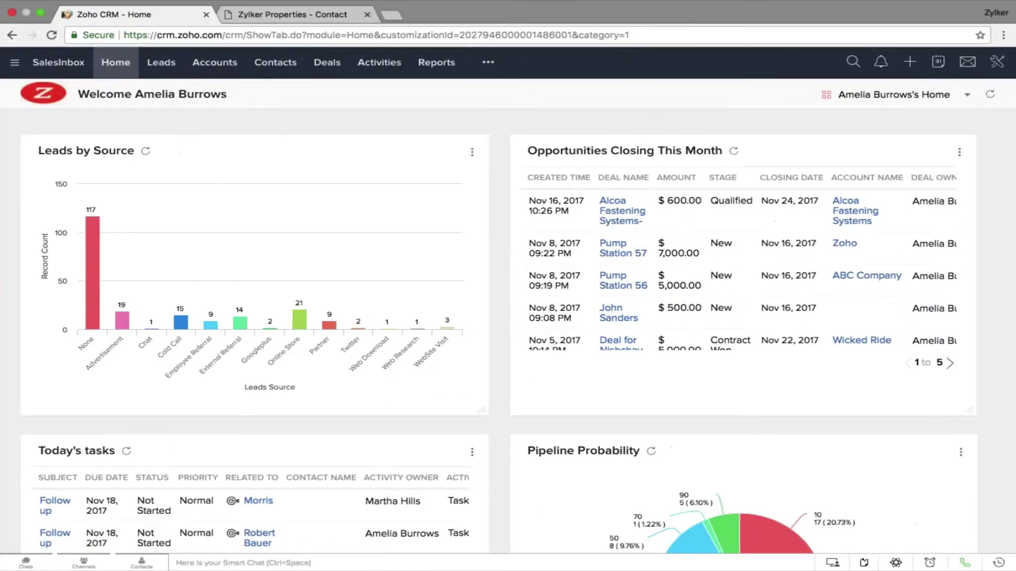
From Setup > Users, dismiss the Add New User dialog and view the Security Control Profiles list
click(997, 70)
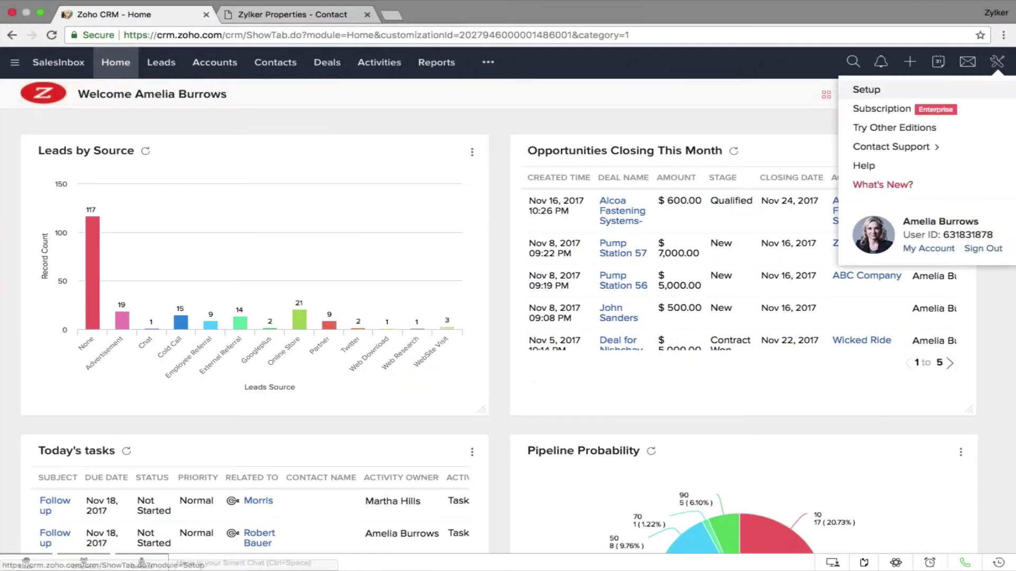
click(863, 88)
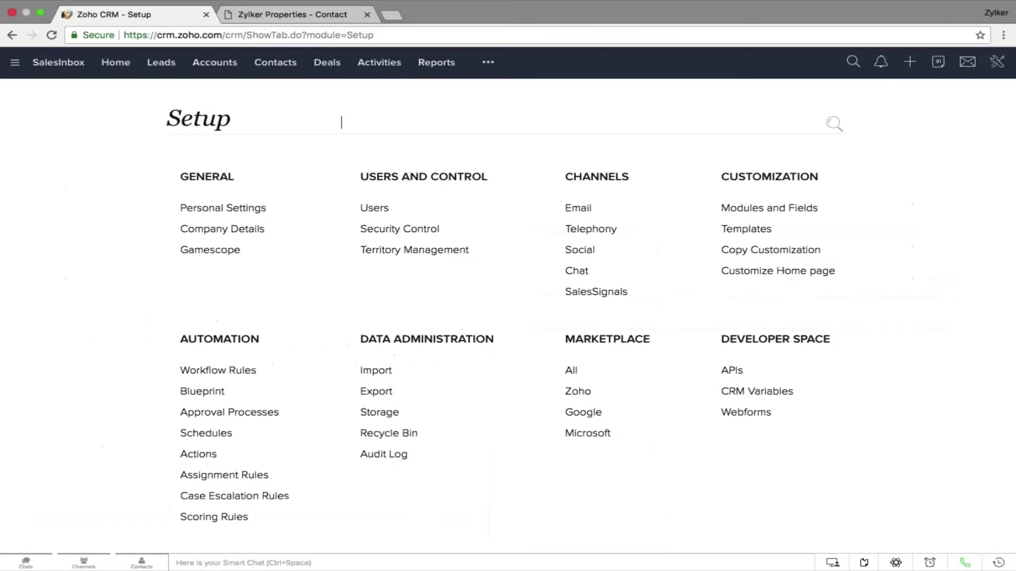
click(386, 209)
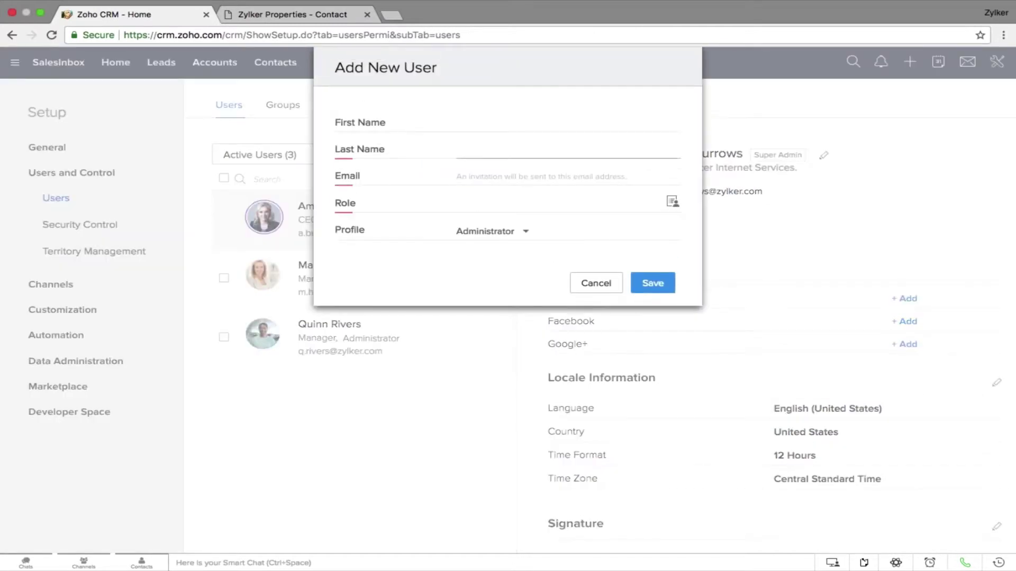
click(475, 174)
click(604, 291)
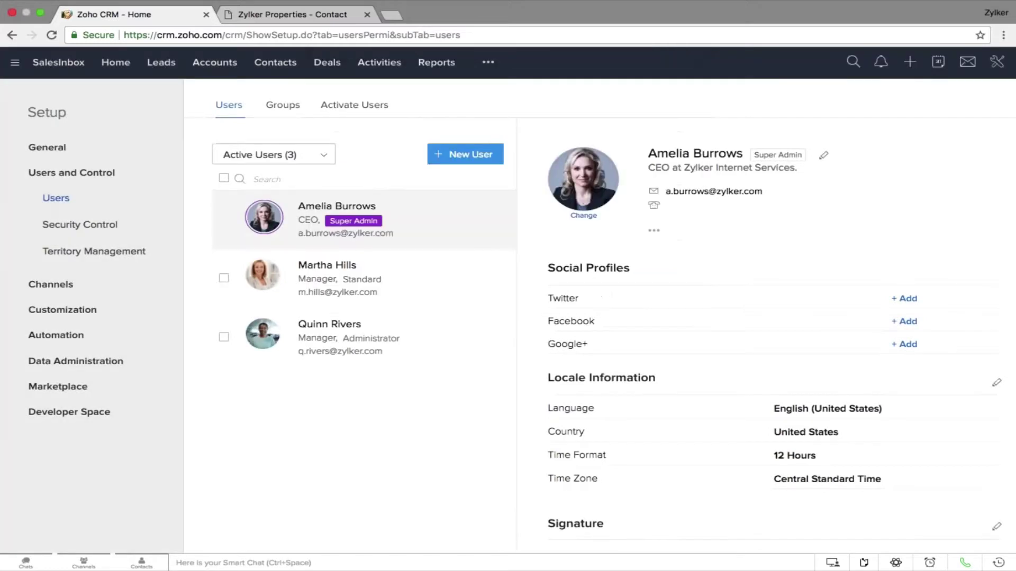
click(115, 227)
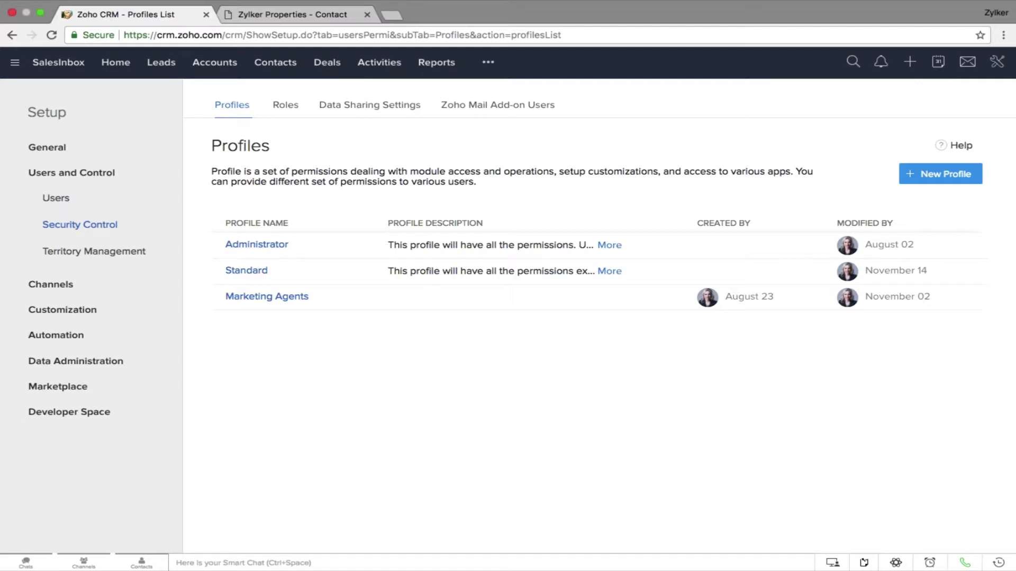
click(248, 271)
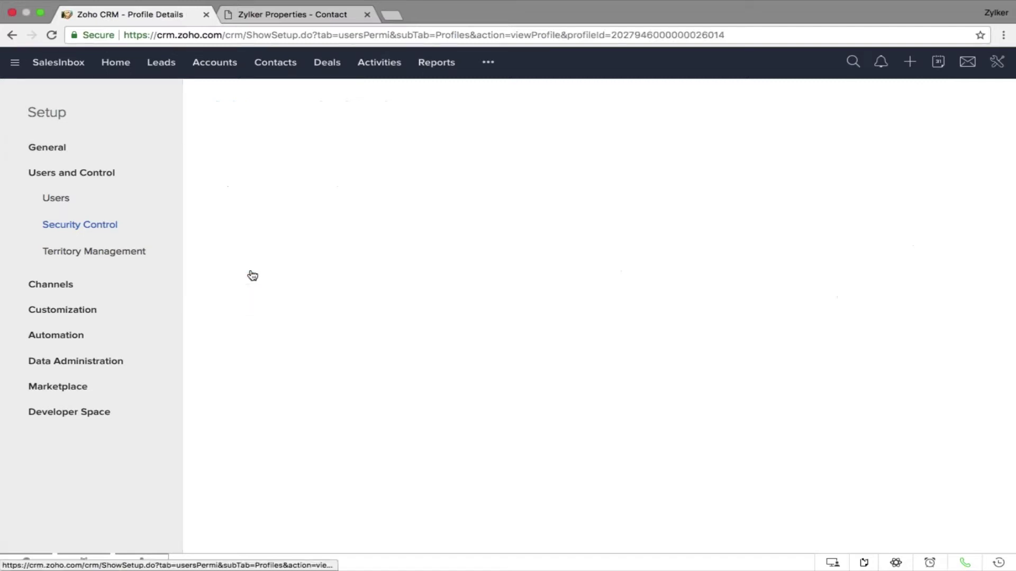
click(523, 285)
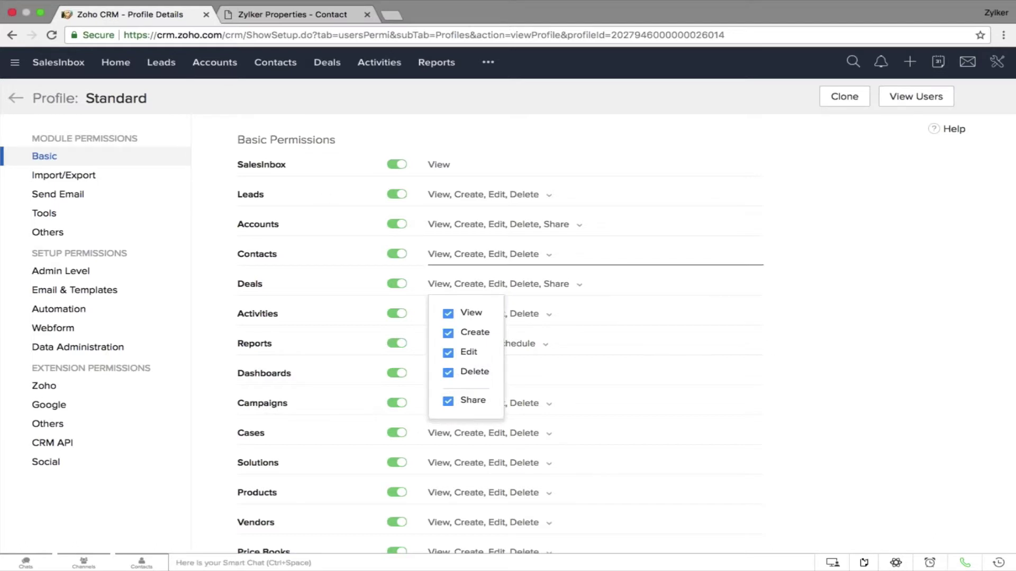
click(16, 98)
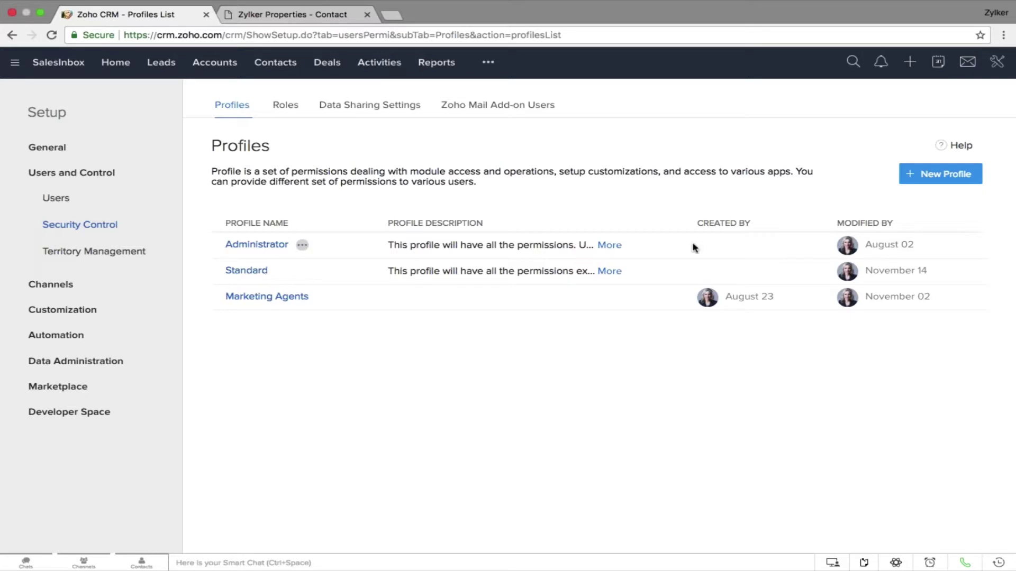
click(963, 173)
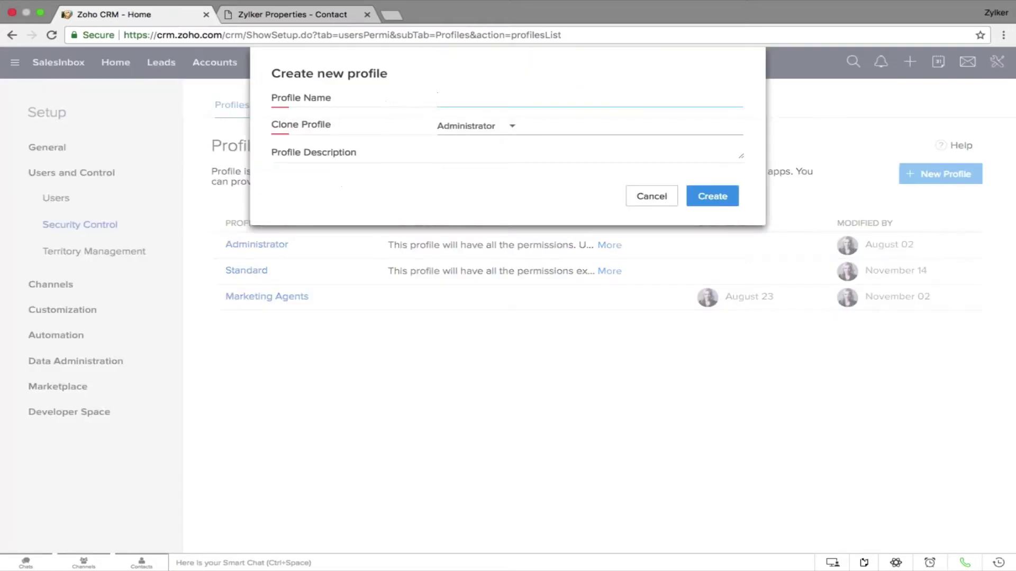
click(494, 127)
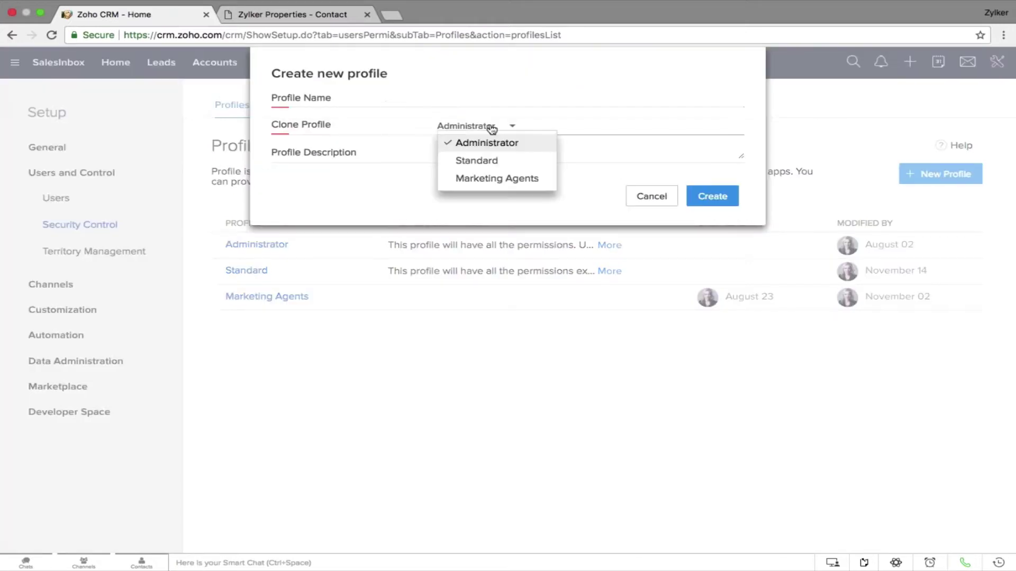
click(651, 196)
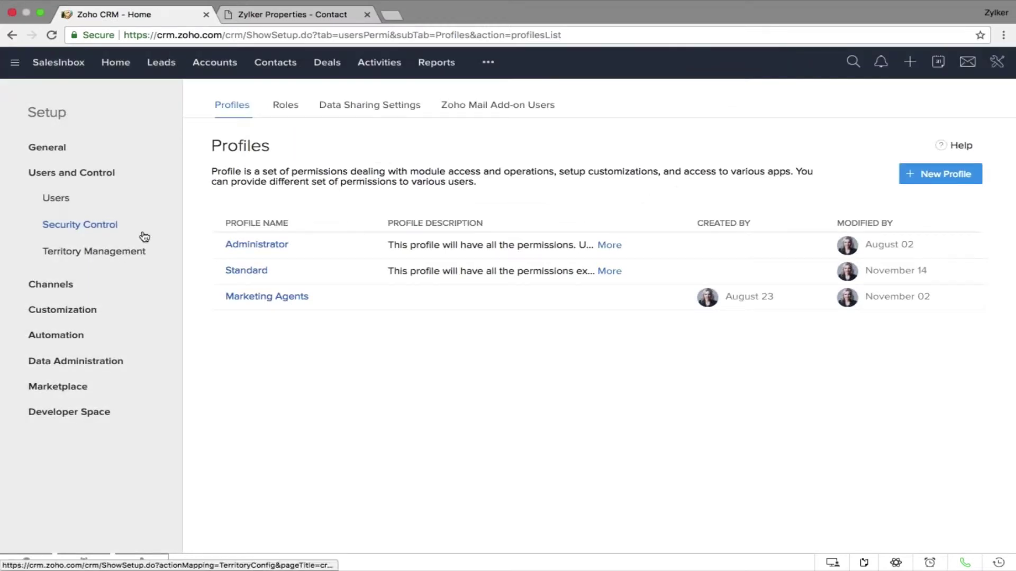
click(294, 106)
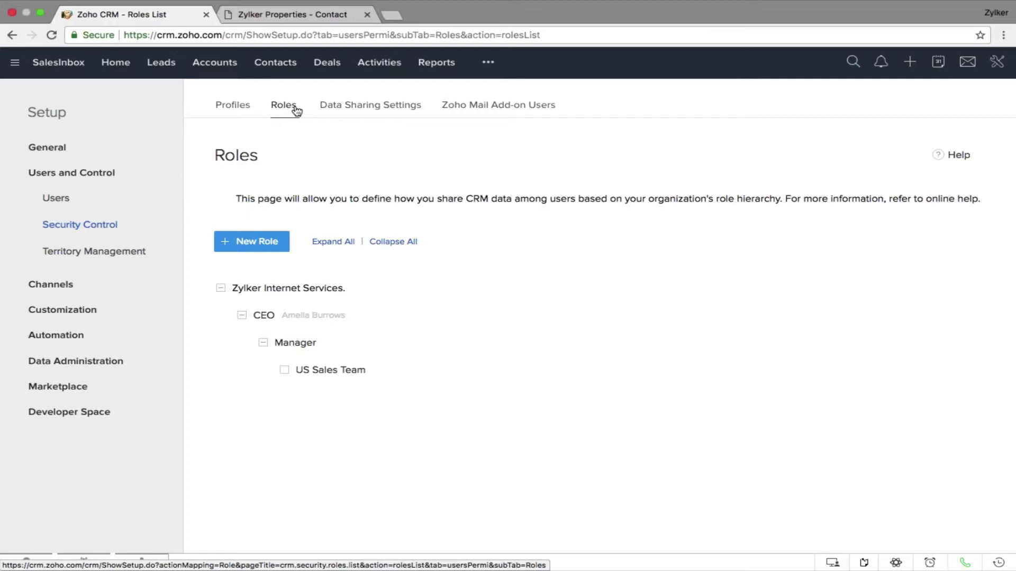
Review the CEO, Manager and US Sales Team roles, then move to the customization slide
mouse_move(261, 319)
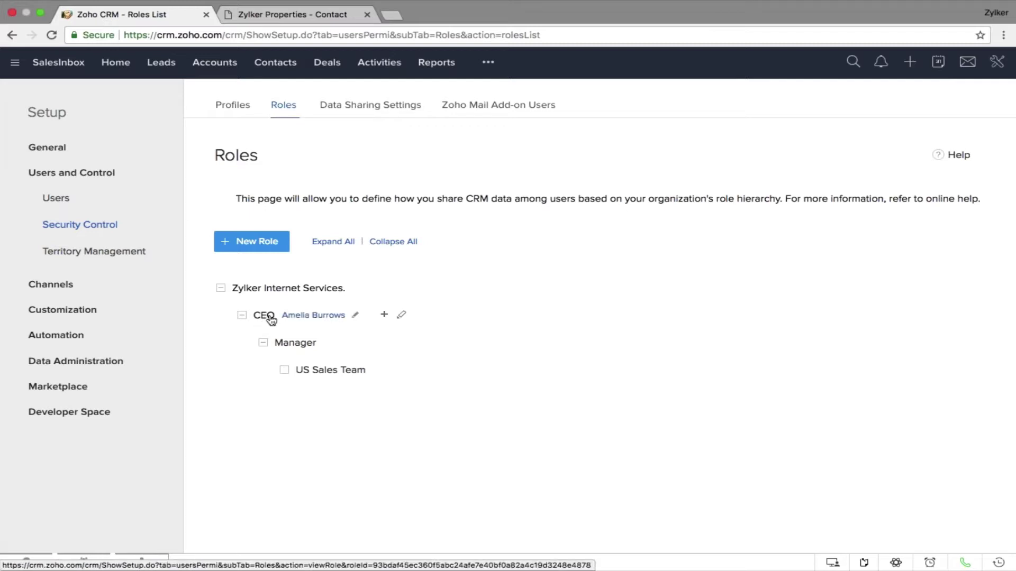
mouse_move(312, 347)
mouse_move(336, 377)
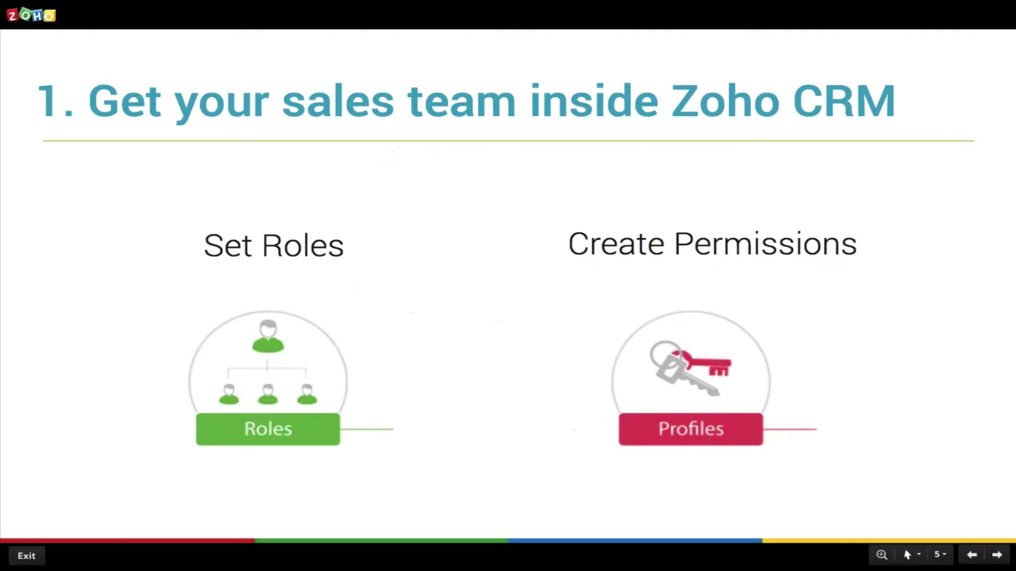
key(Right)
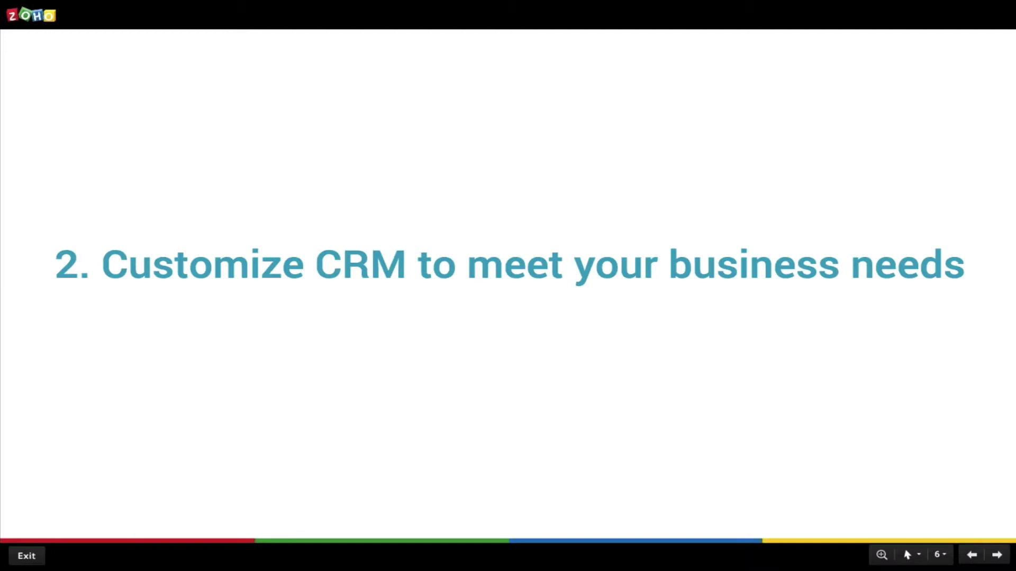
Advance to the Modules, Layouts and Fields slide
key(Right)
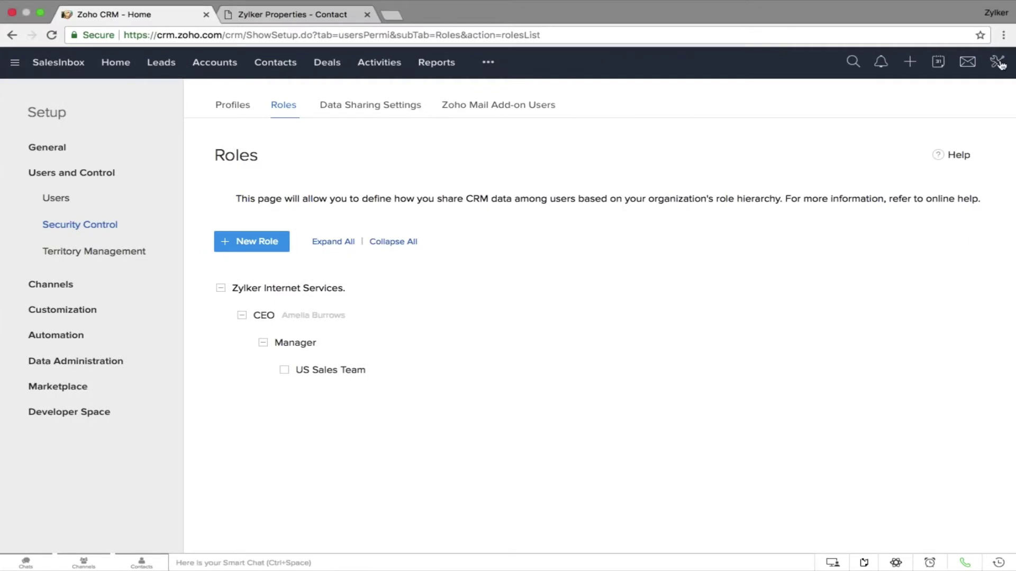
Go to Setup > Modules and Fields and show the Contacts module's Stake holders and Standard layouts
click(997, 62)
click(868, 89)
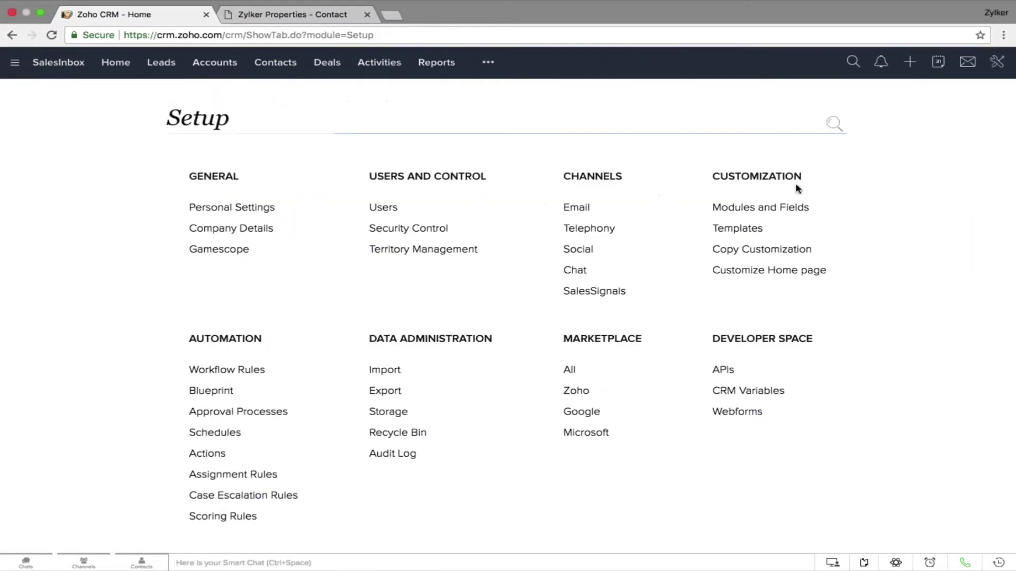
click(766, 207)
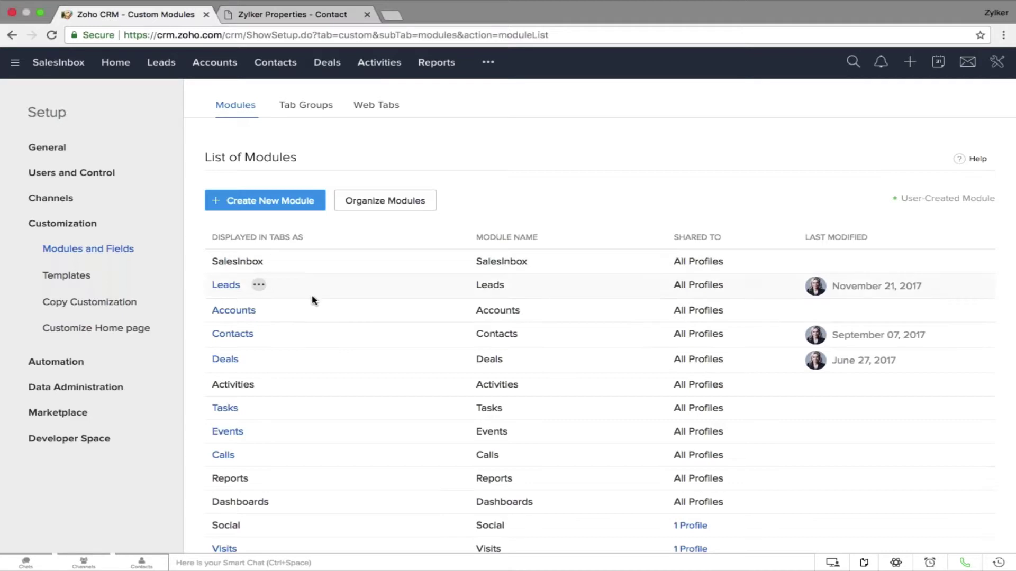
click(260, 285)
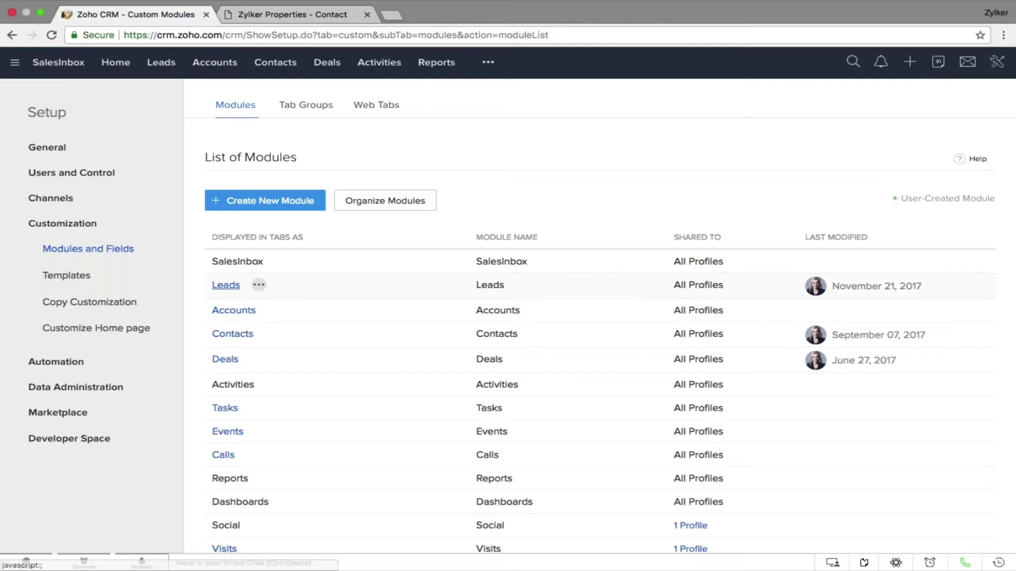
mouse_move(238, 290)
mouse_move(242, 313)
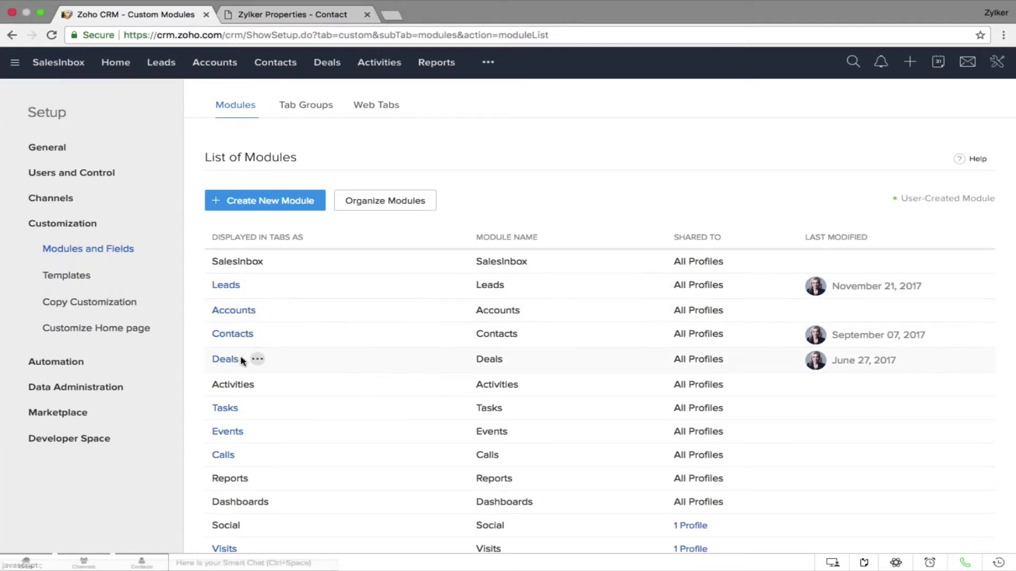
mouse_move(235, 363)
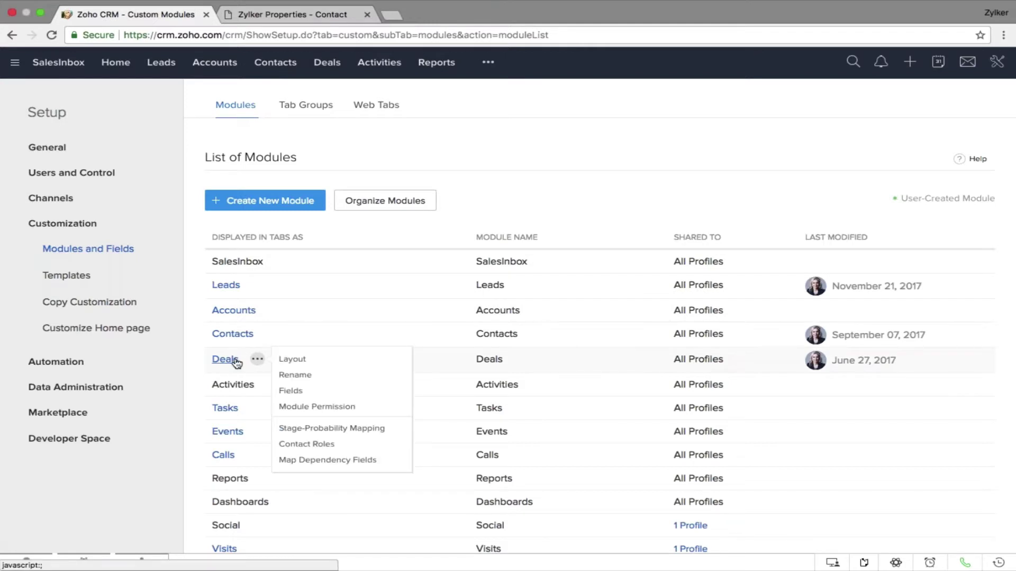
click(235, 335)
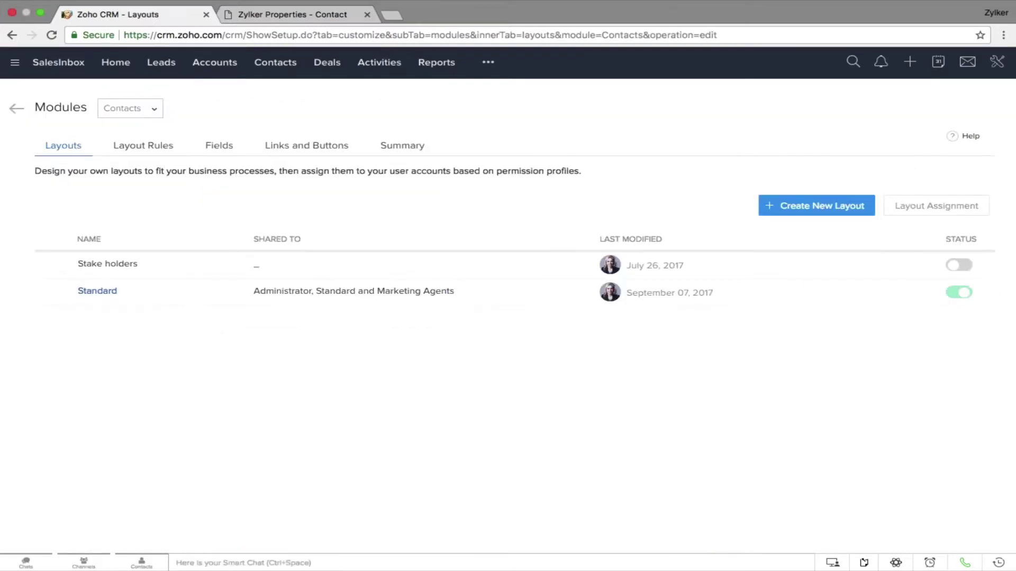
Open the Standard contact layout, try adding a Date/Time field, then back out to the List of Modules
click(100, 292)
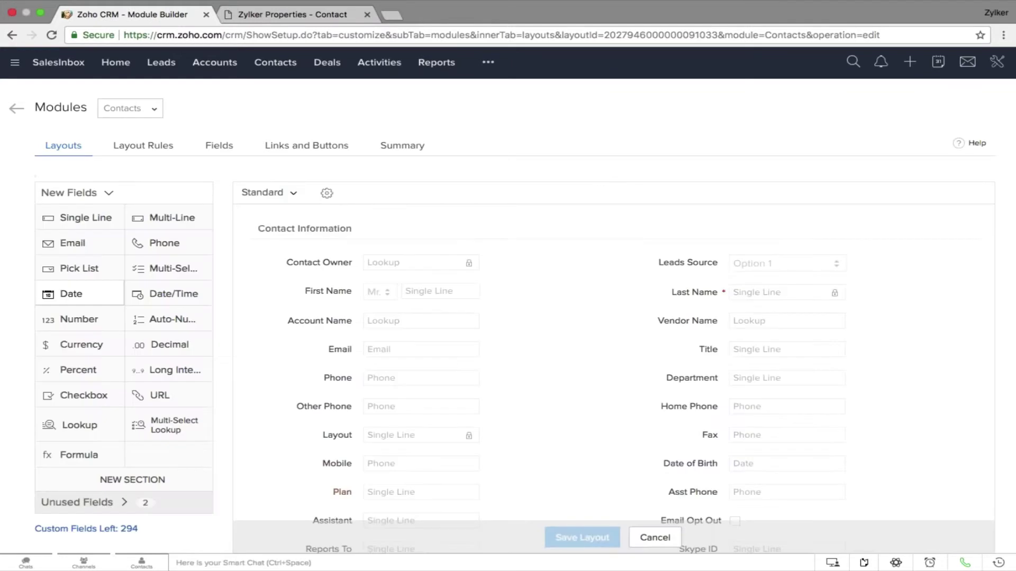
drag(145, 290, 513, 346)
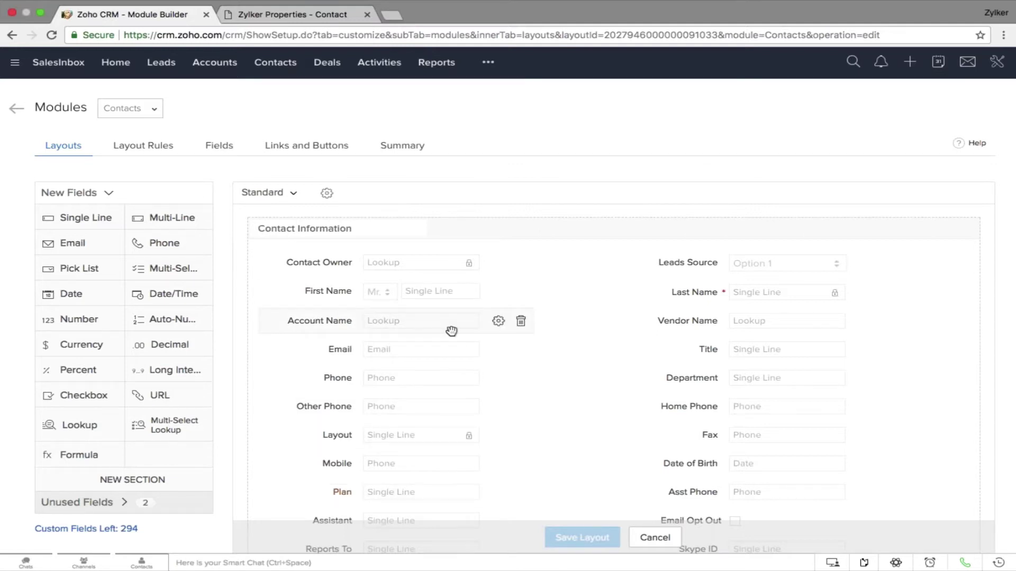
click(16, 110)
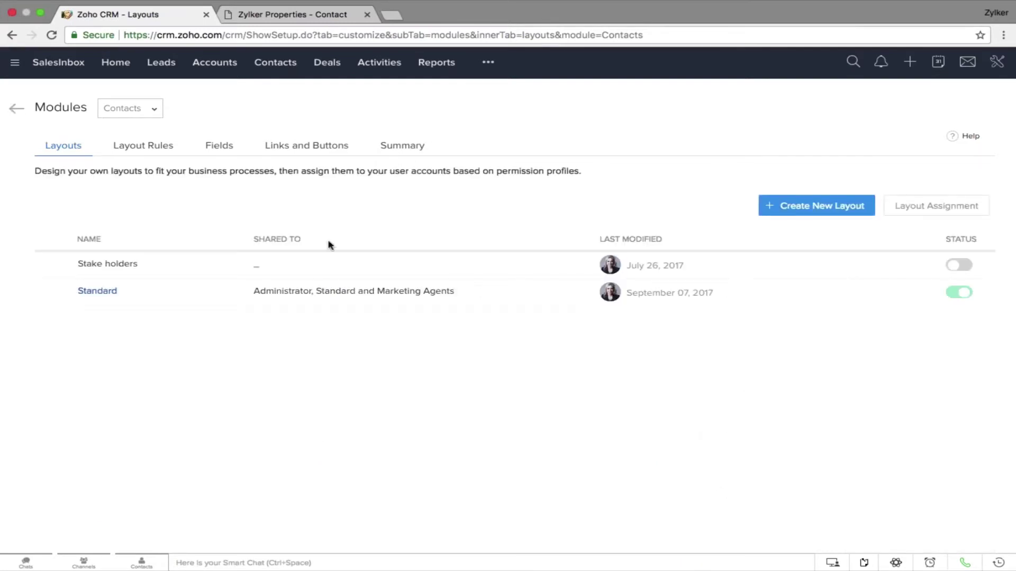
click(16, 111)
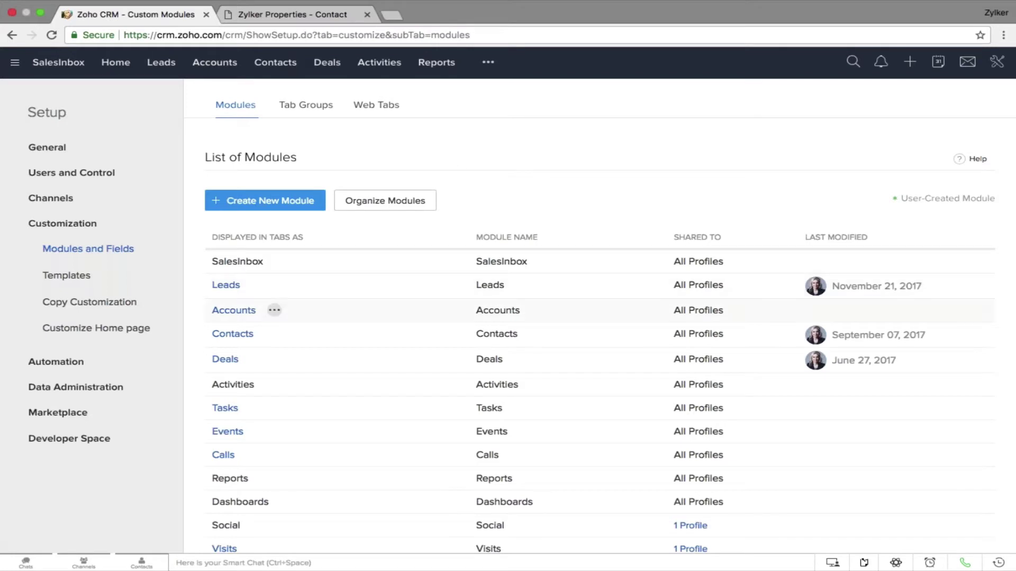
click(272, 335)
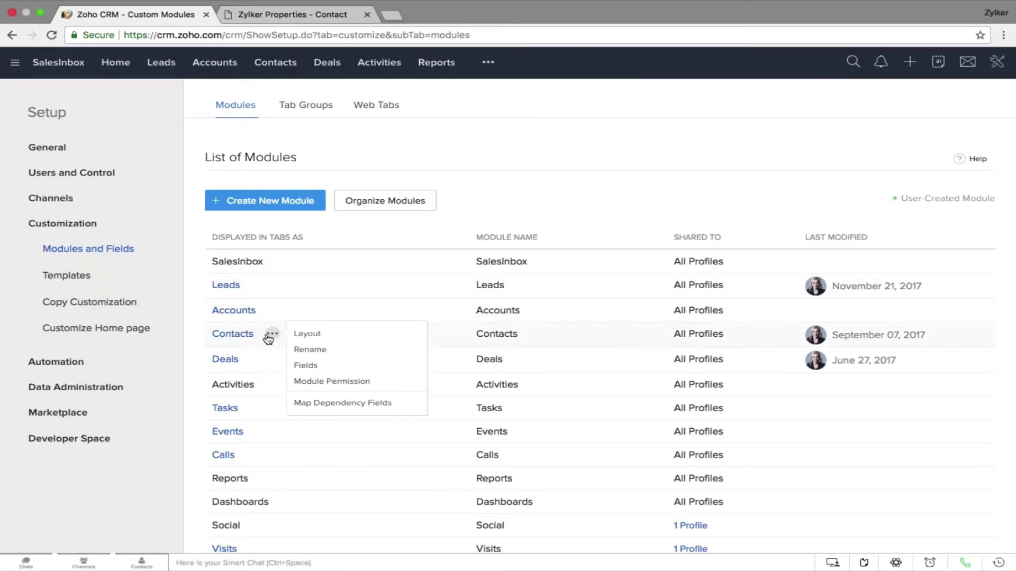
click(311, 350)
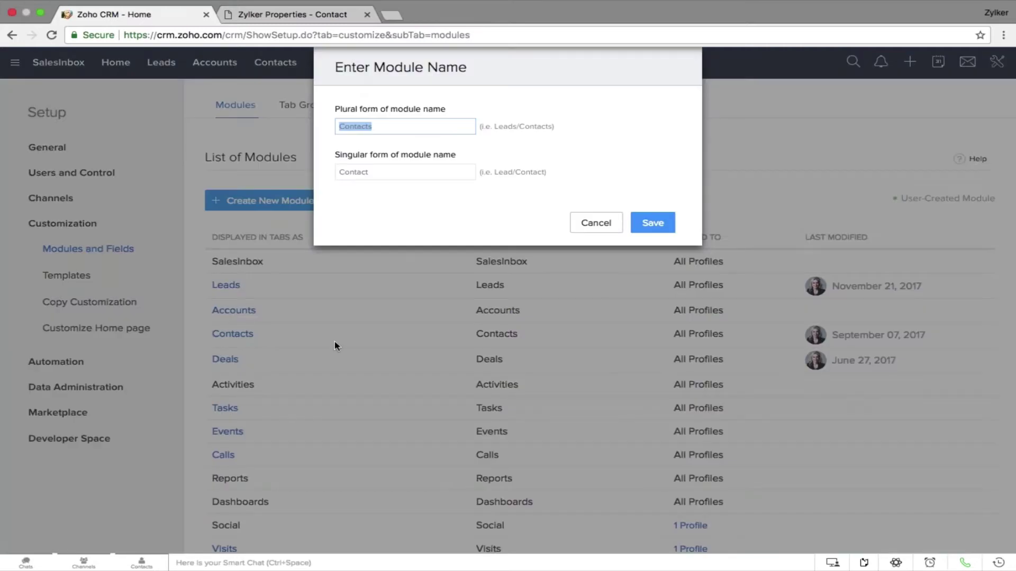
click(600, 226)
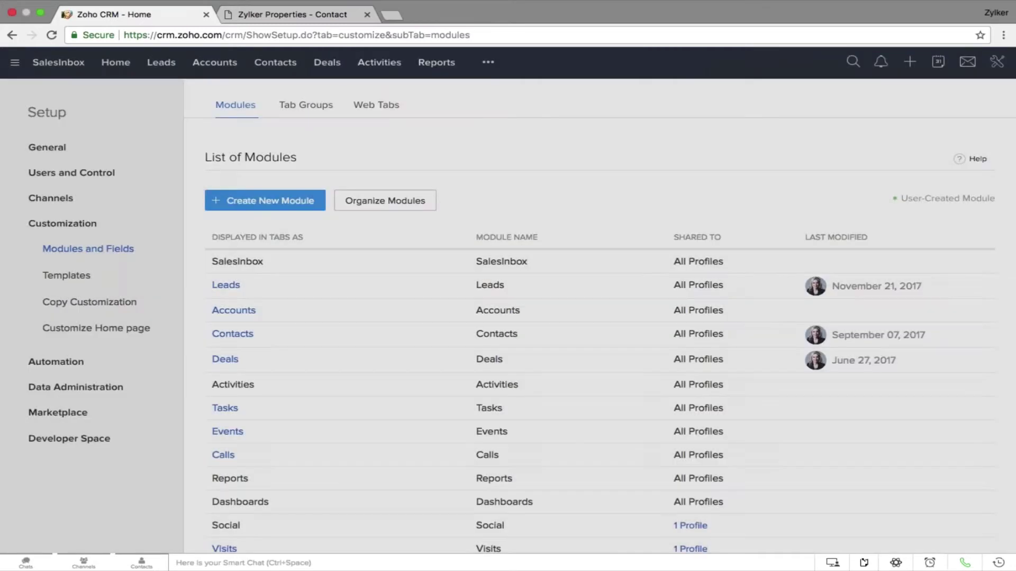
click(386, 201)
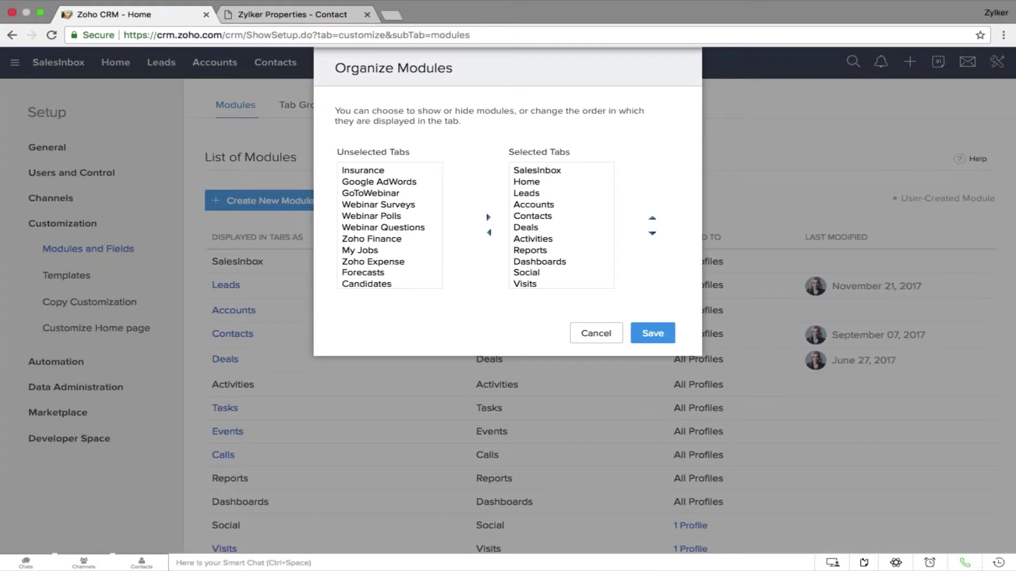
click(560, 242)
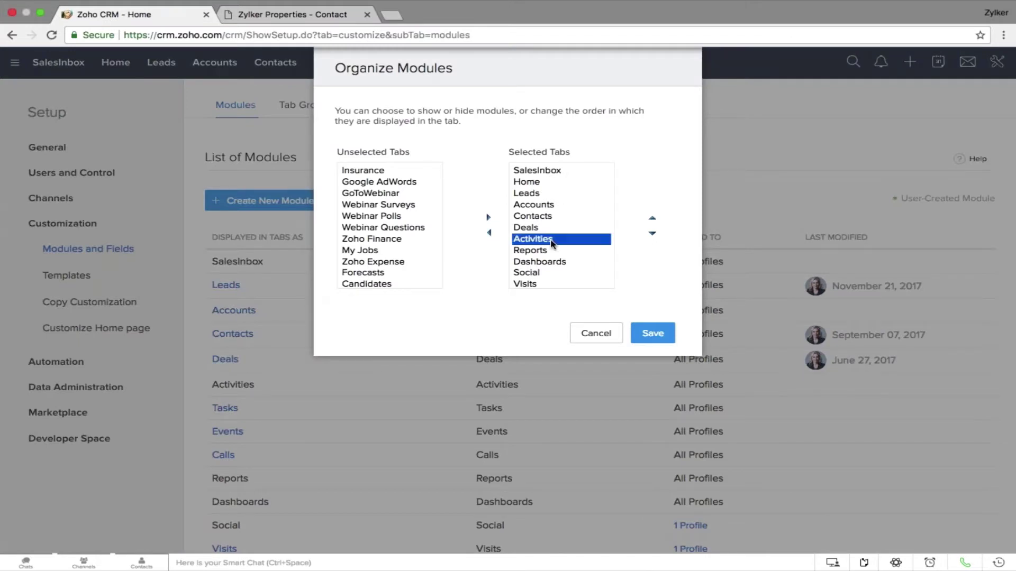
click(653, 232)
click(653, 233)
click(654, 220)
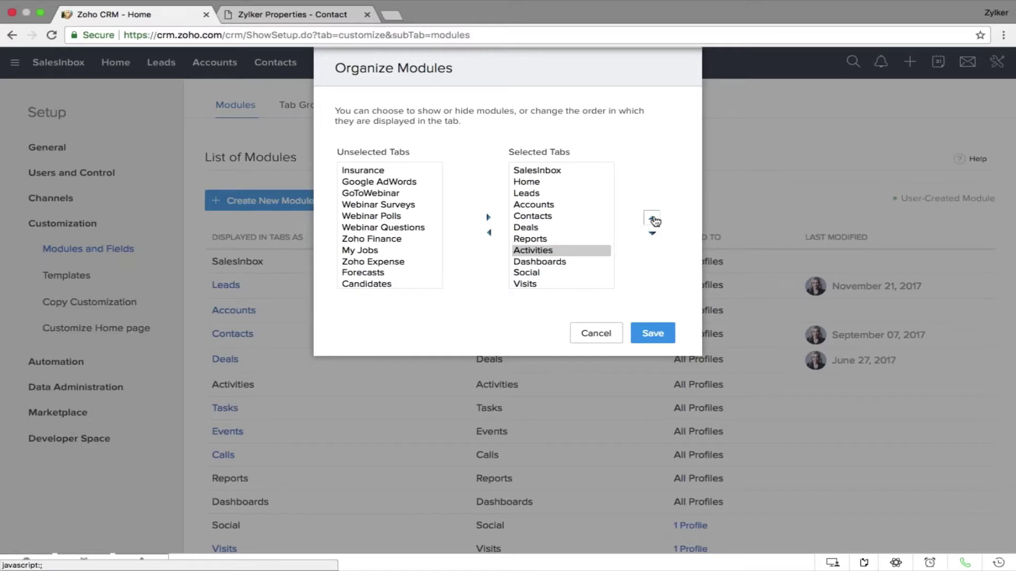
click(653, 219)
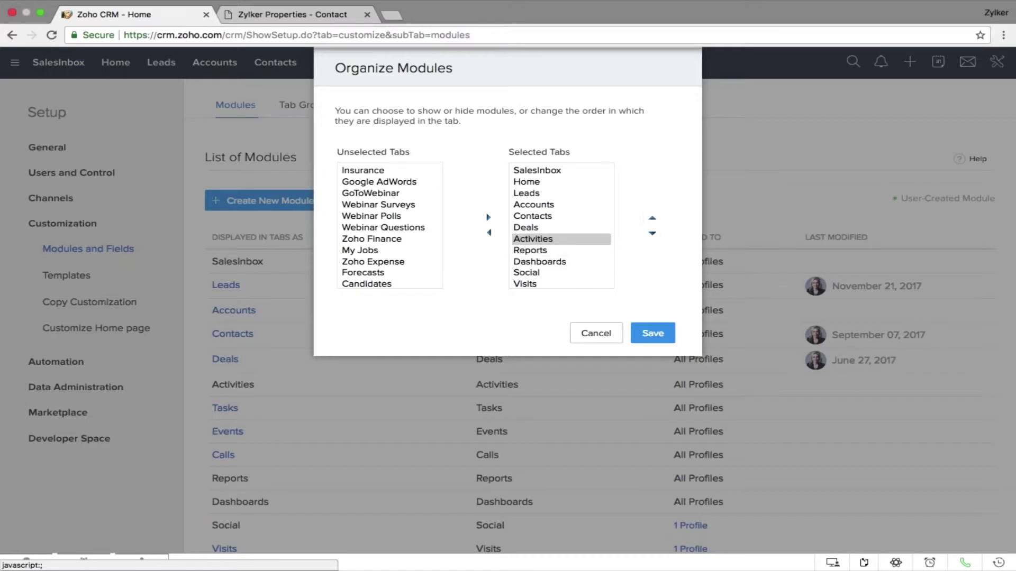
click(650, 339)
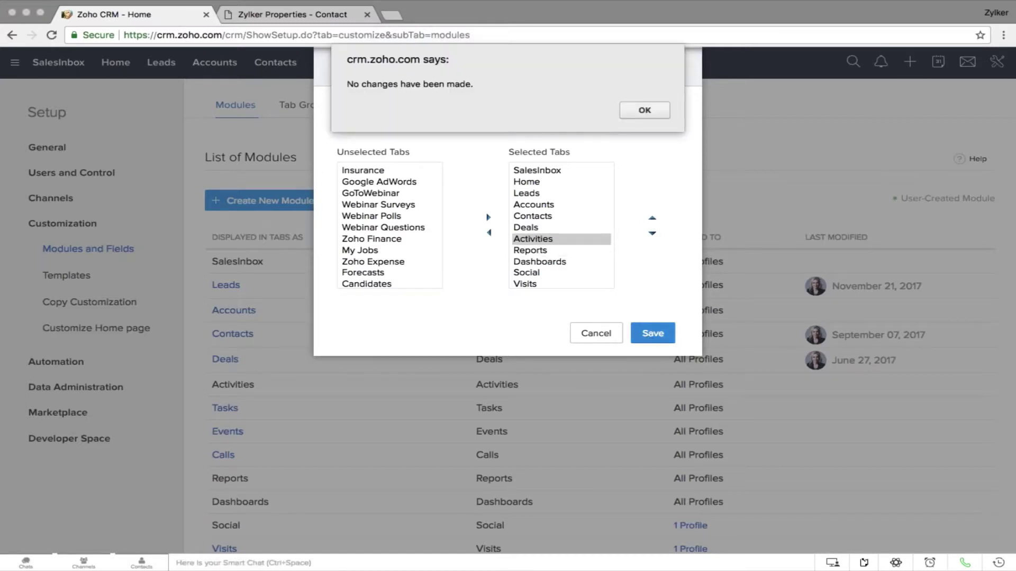
click(645, 109)
click(598, 333)
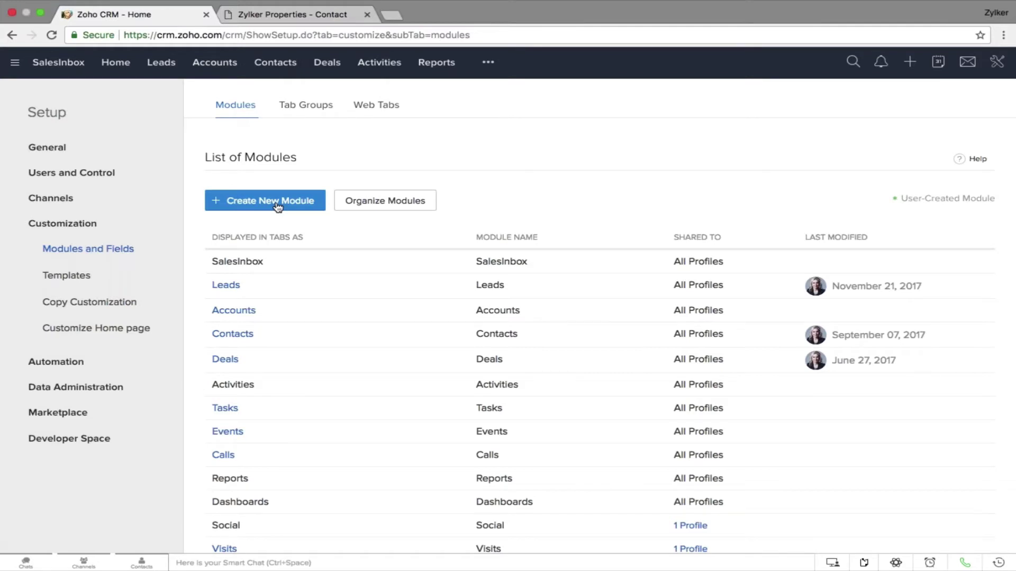
Create a new custom module and name it Buyer
click(276, 205)
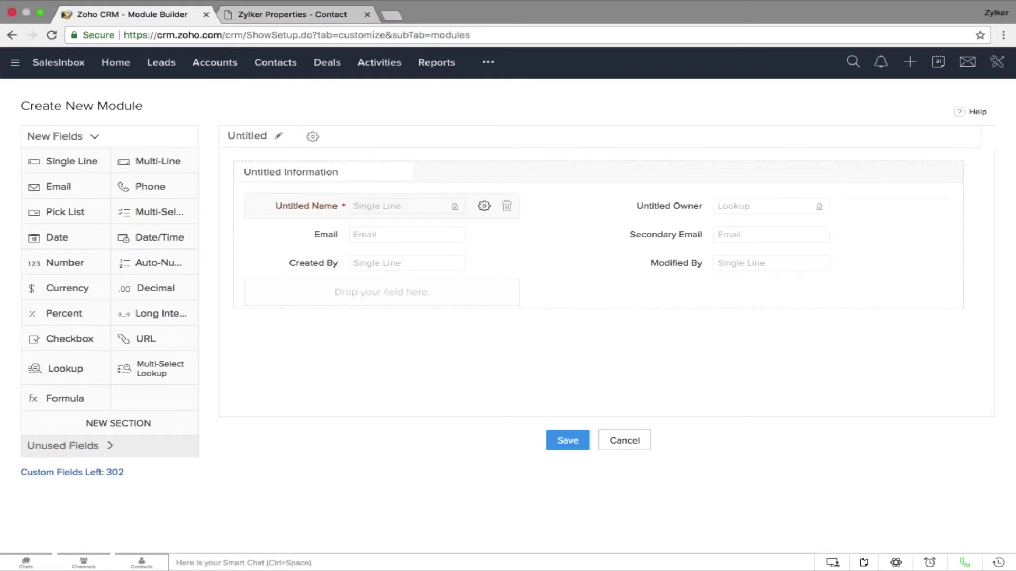
click(278, 136)
text(Buyer)
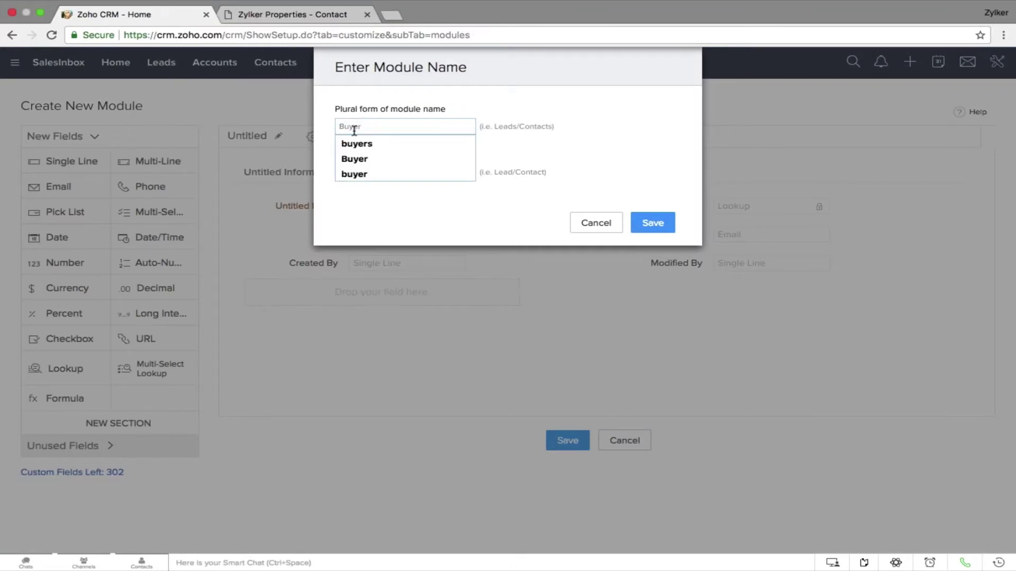
key(Down)
key(Down)
key(Return)
key(Tab)
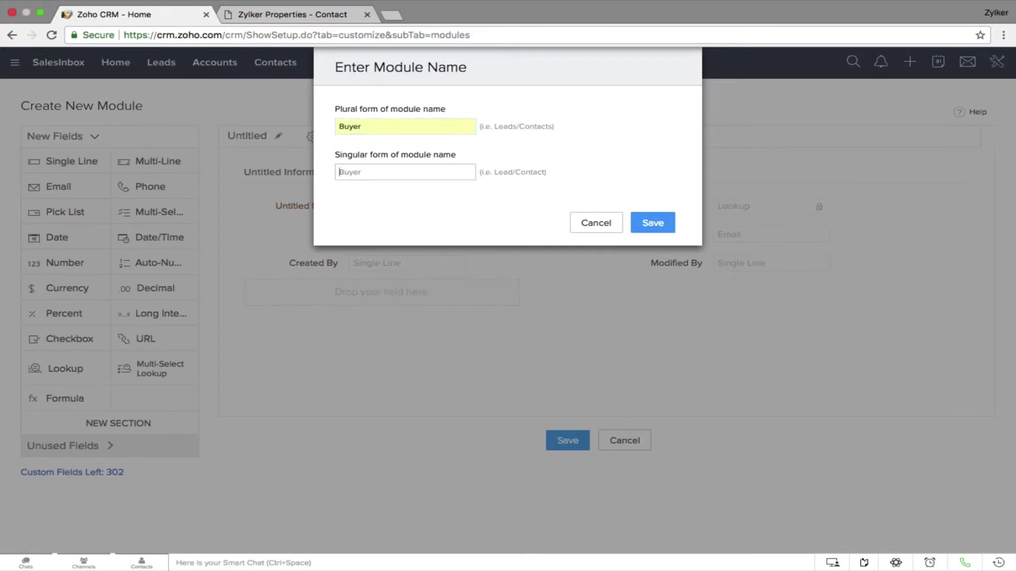
click(652, 223)
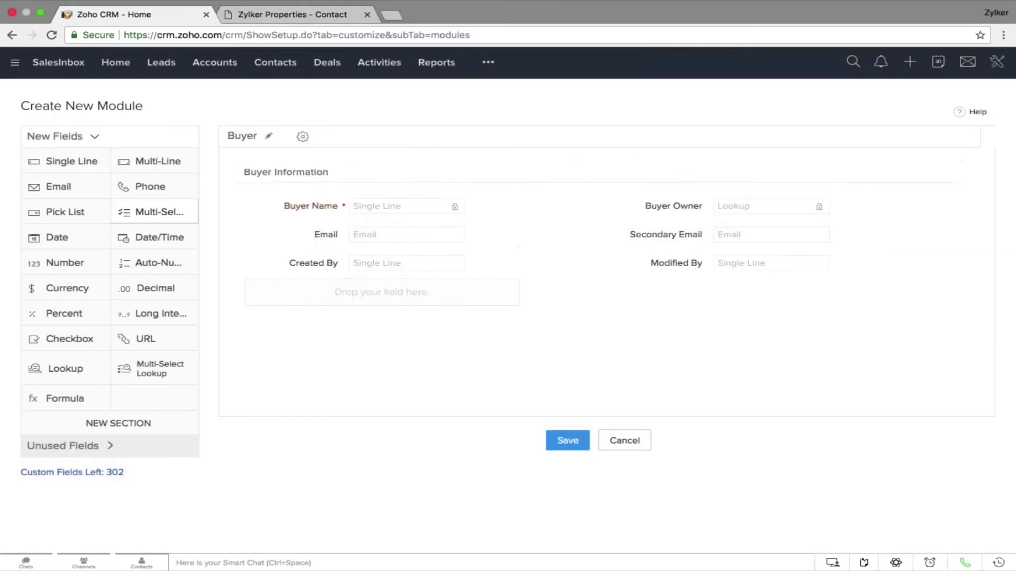
Add a Property Name single-line field and a Size number field to Buyer Information, then save
drag(90, 164, 338, 263)
text(Prop)
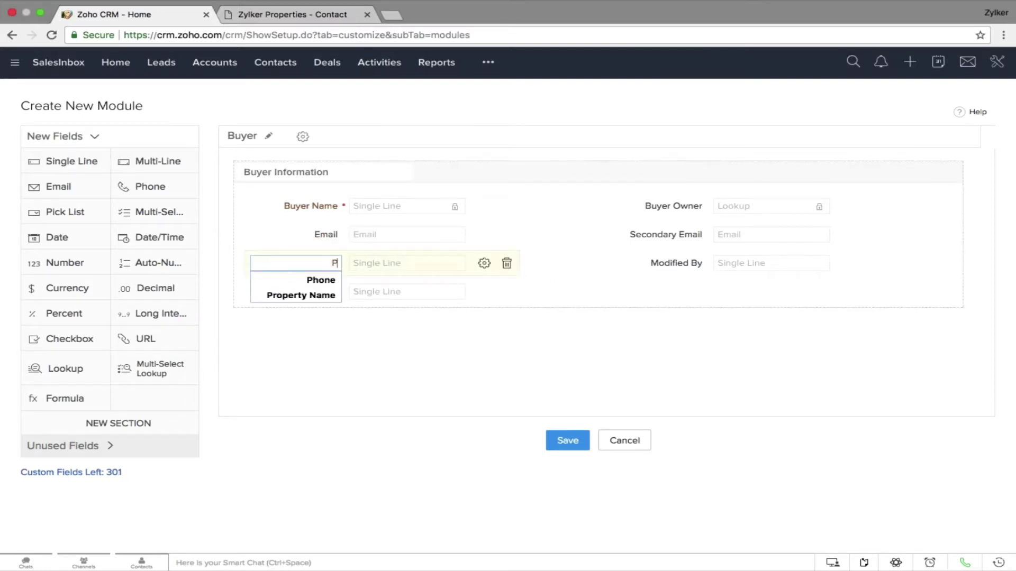
key(Down)
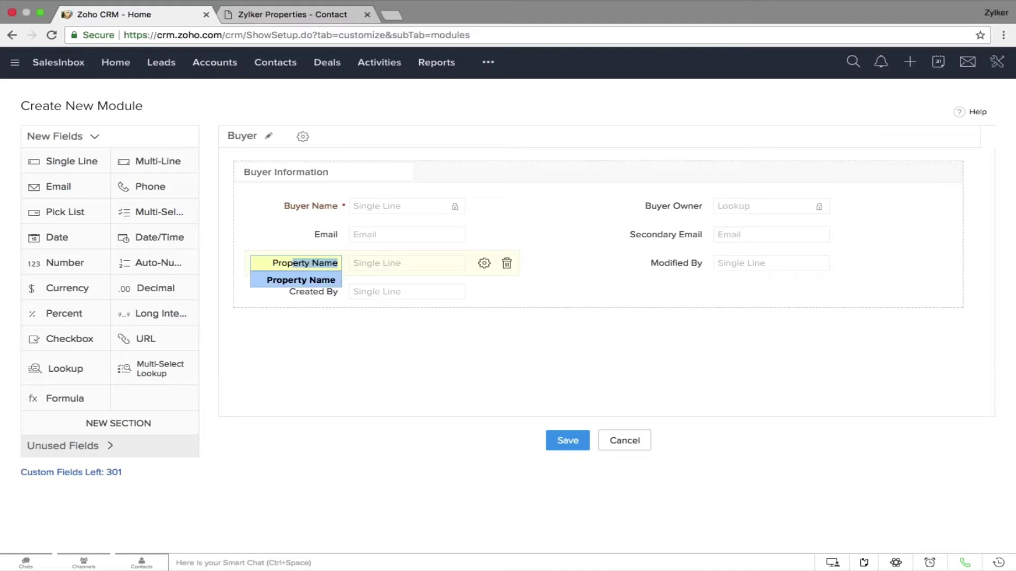
click(326, 280)
drag(90, 268, 324, 289)
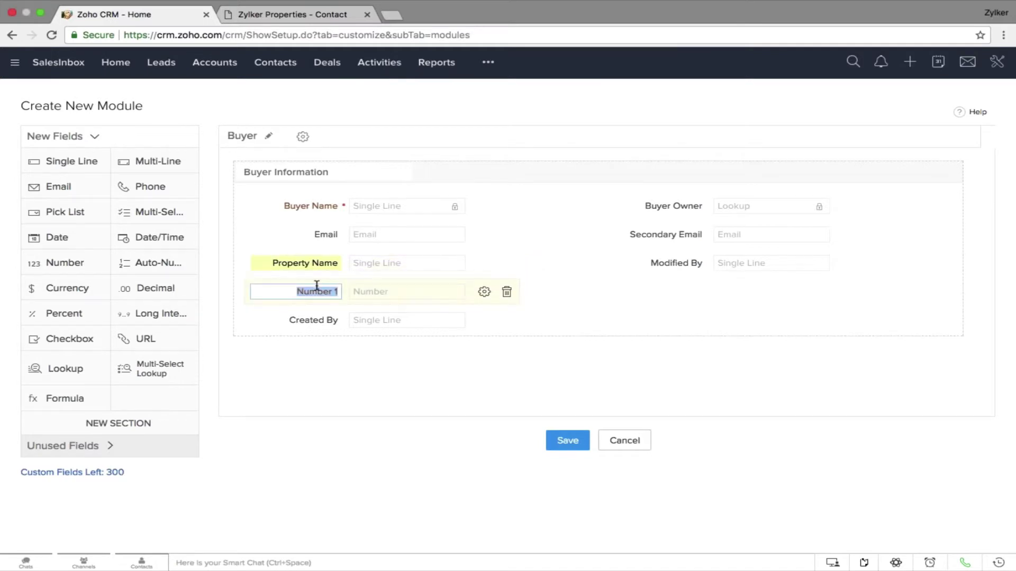
text(Size)
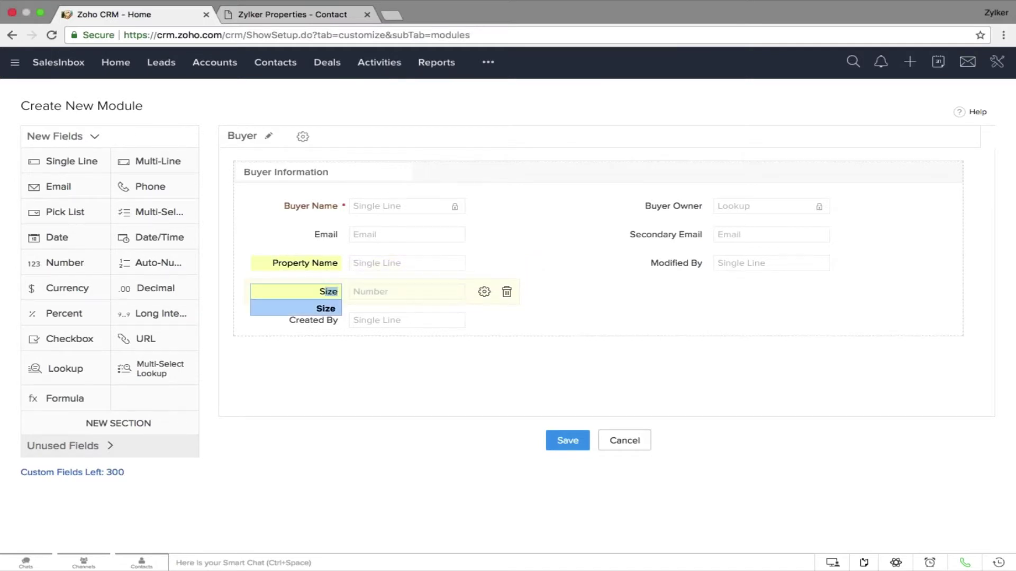
click(565, 439)
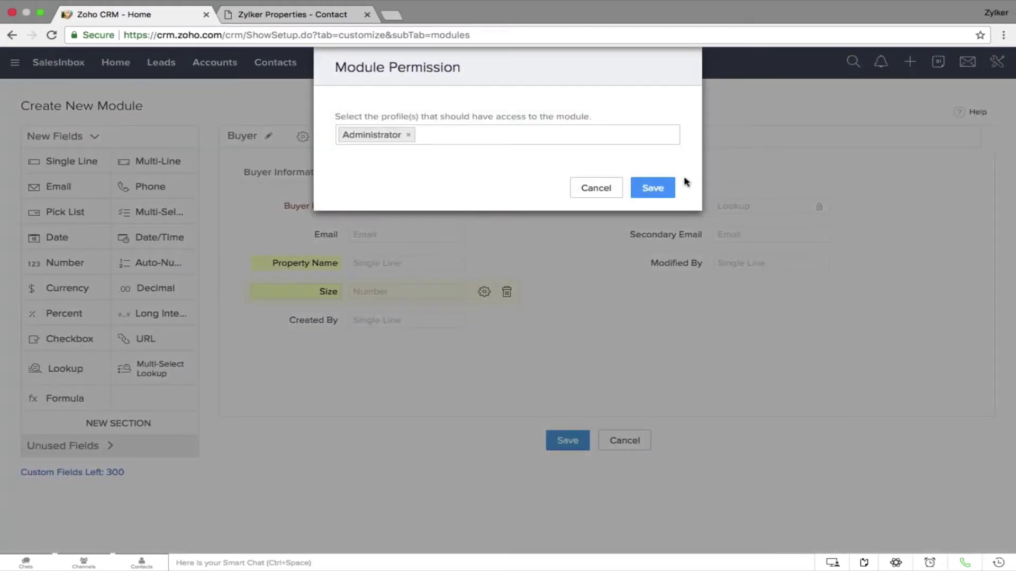
Keep Administrator as the profile with Buyer module access and save
click(656, 188)
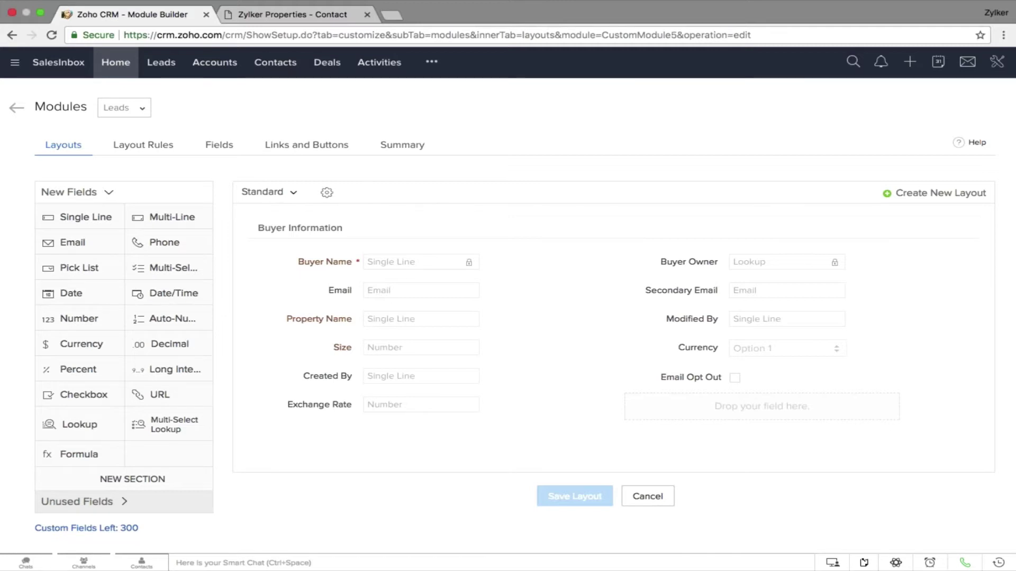
Start a new Buyer layout from the layouts dropdown and name it Commercial
click(291, 192)
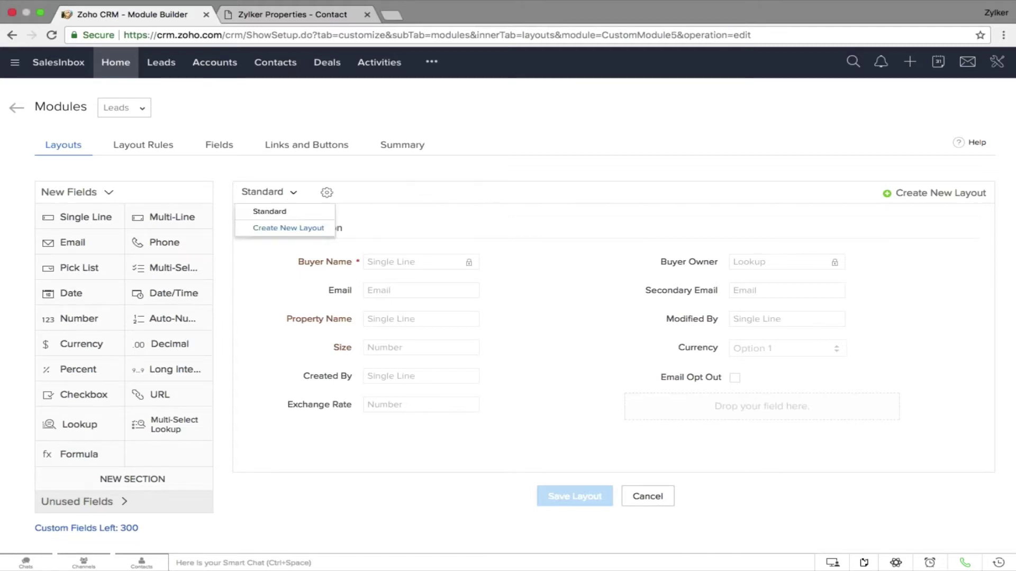
click(302, 230)
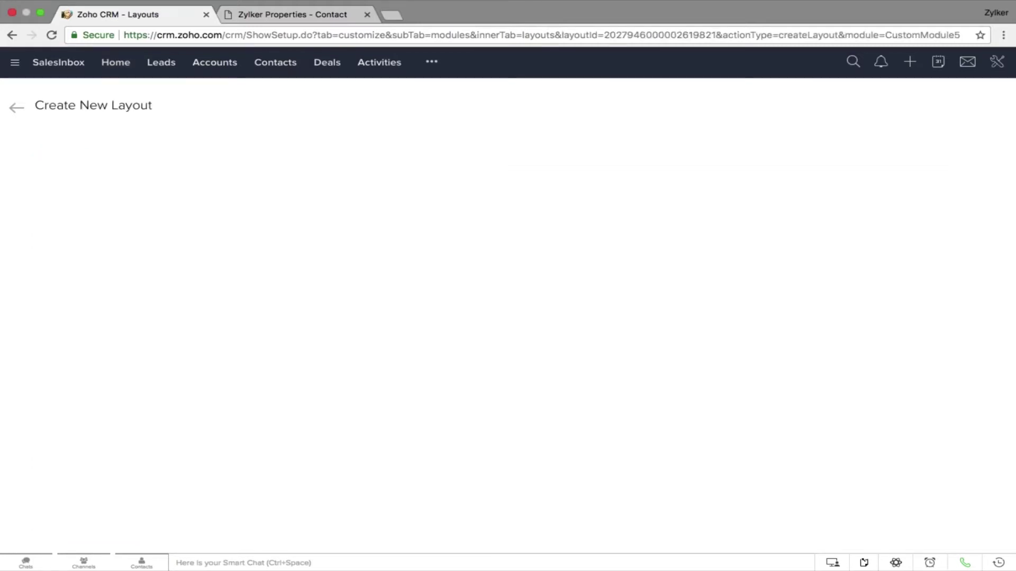
click(284, 153)
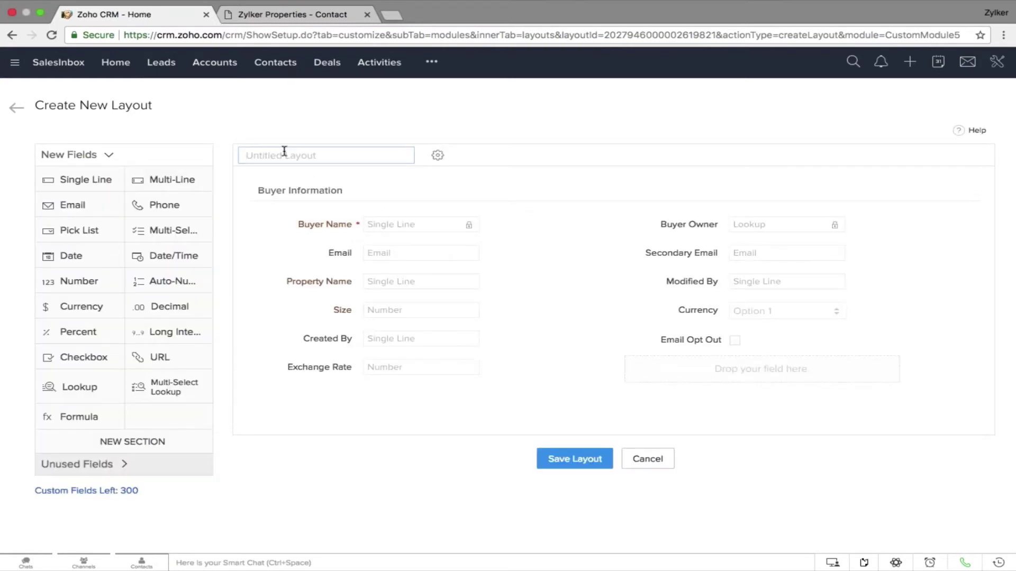
text(Commercial)
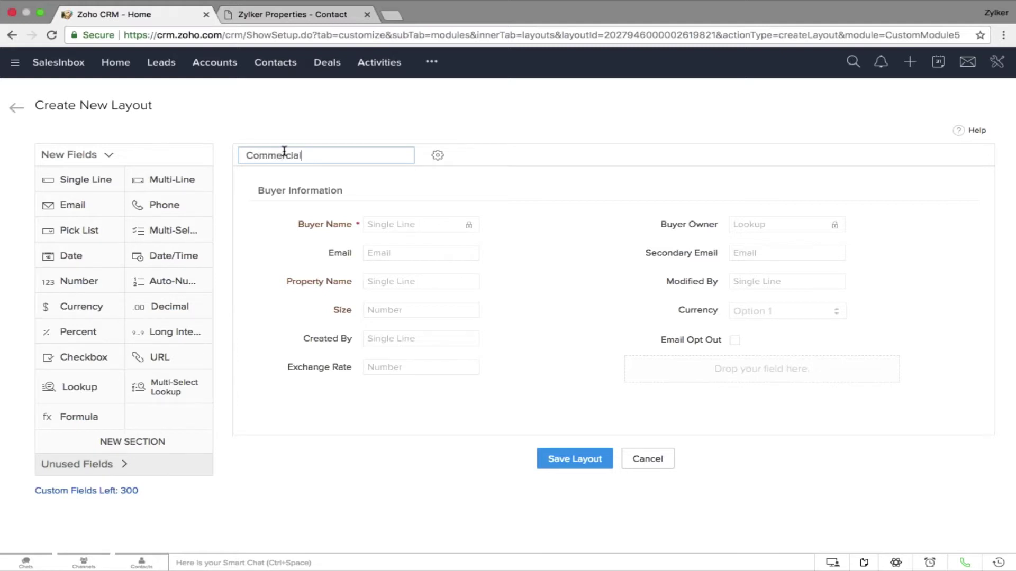
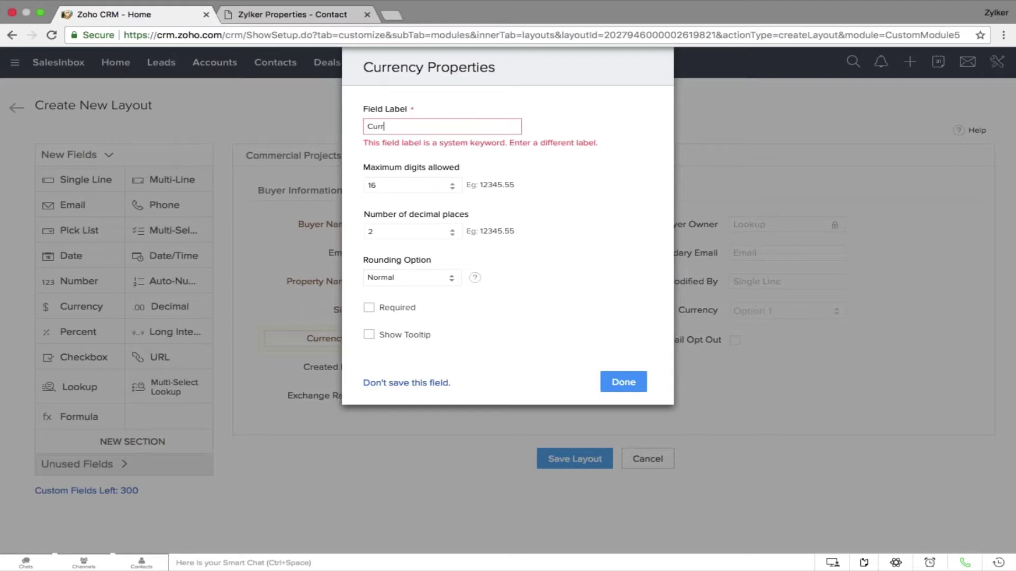
Label the currency field 'price', add a 'Project Date' date field above it, and save the layout
text(price)
click(623, 382)
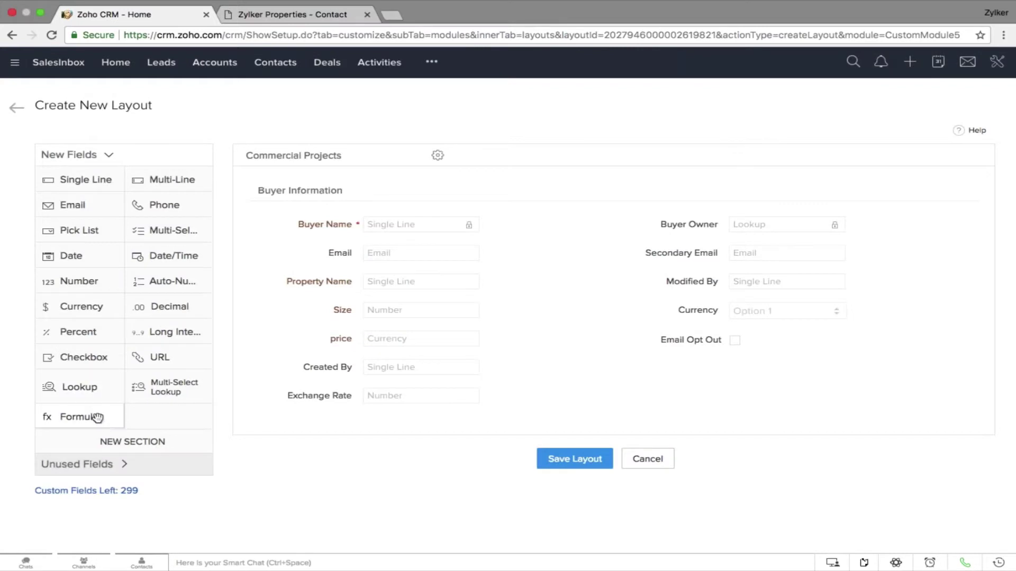
drag(94, 258, 340, 339)
click(333, 336)
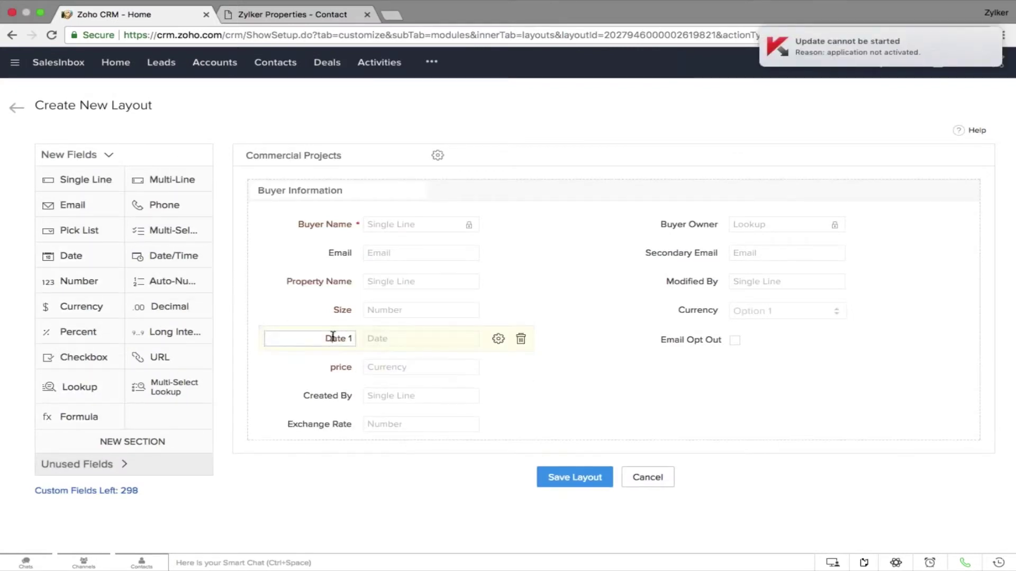
text(Pr)
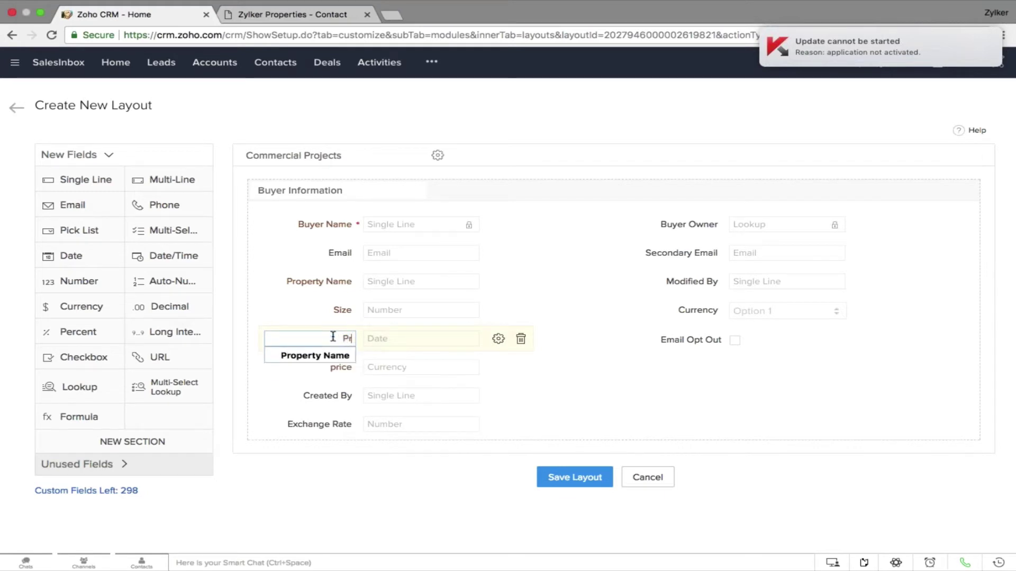
text(ojec)
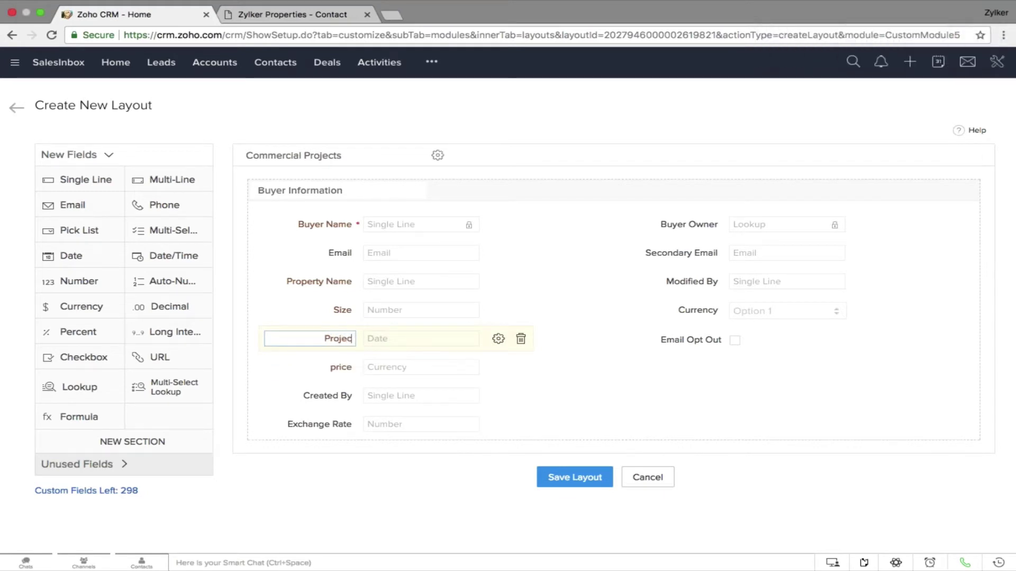
text(t Date)
click(595, 483)
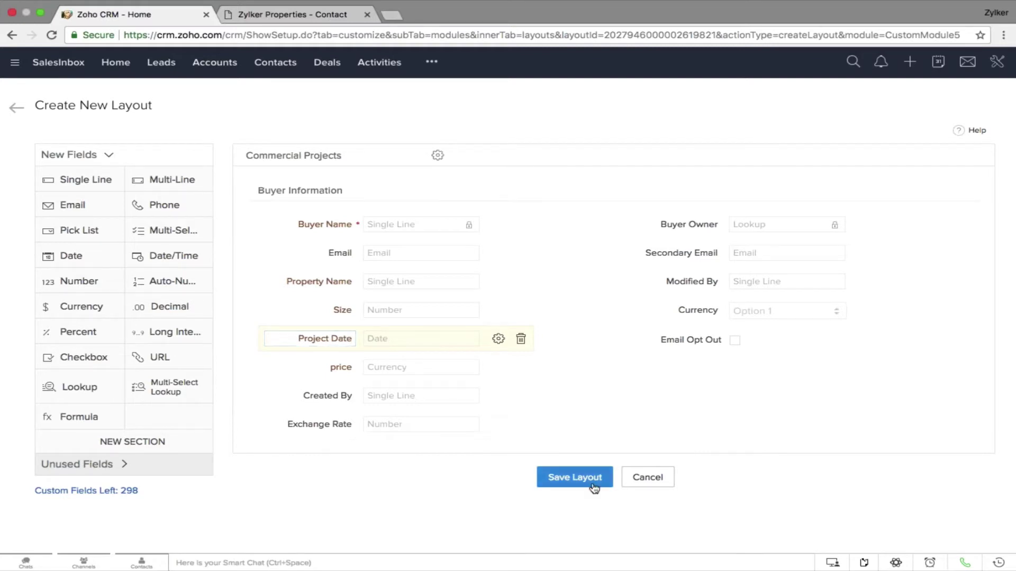
Save the Commercial Projects layout with permission for the Administrator profile
click(529, 134)
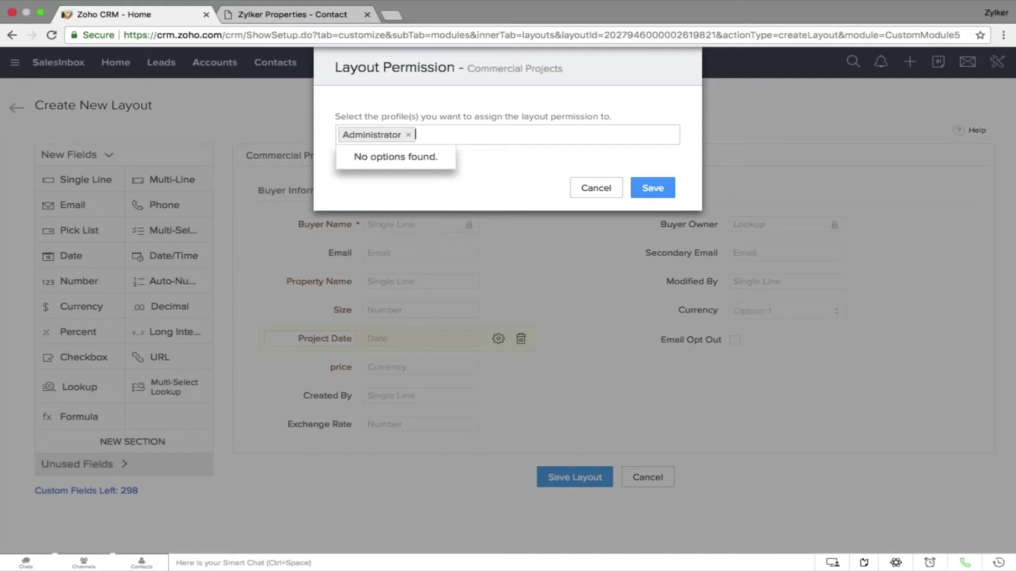
click(652, 187)
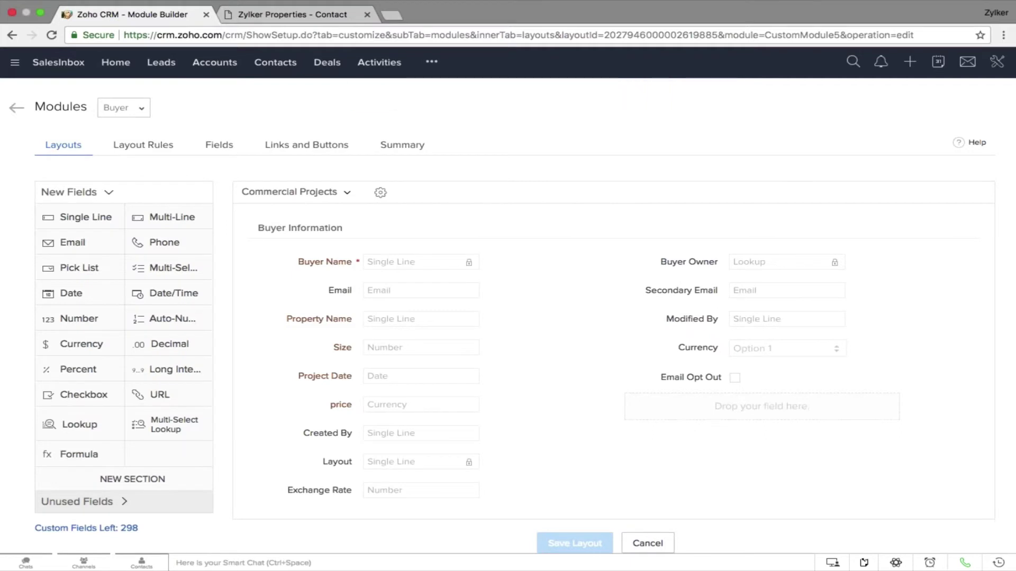
Go to the Buyer module from the more-modules menu and start a new buyer record
click(434, 62)
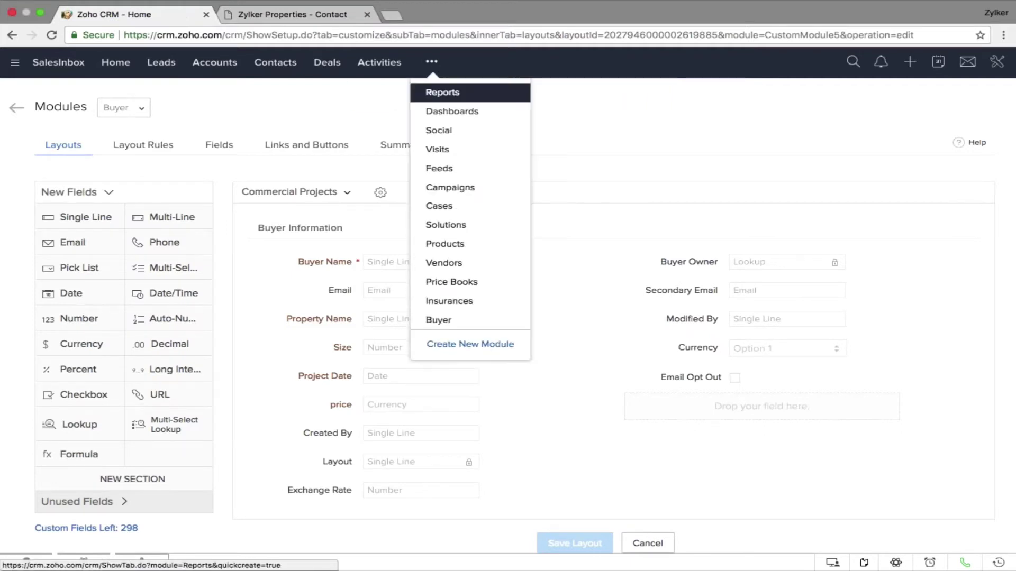
click(454, 321)
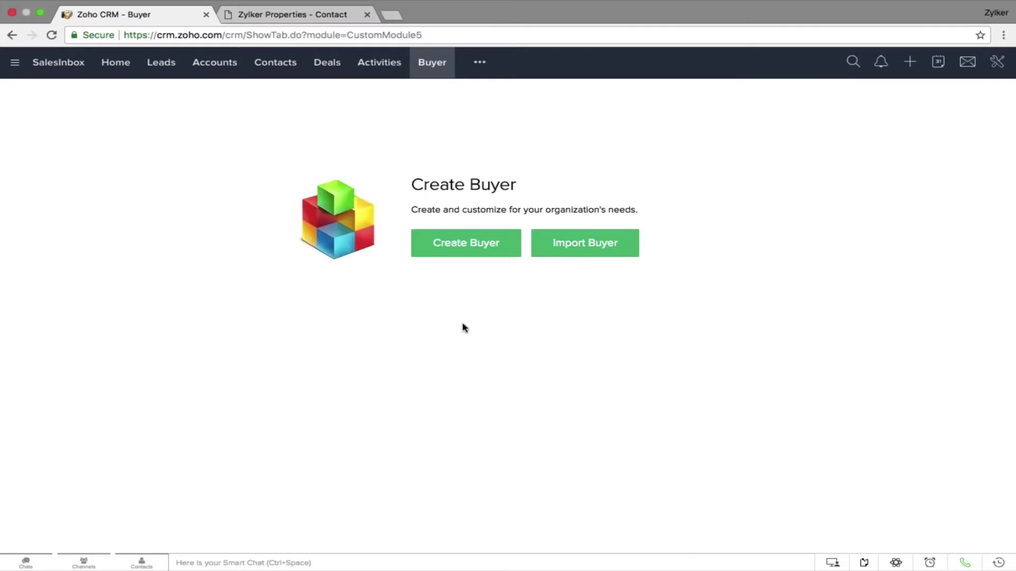
click(466, 244)
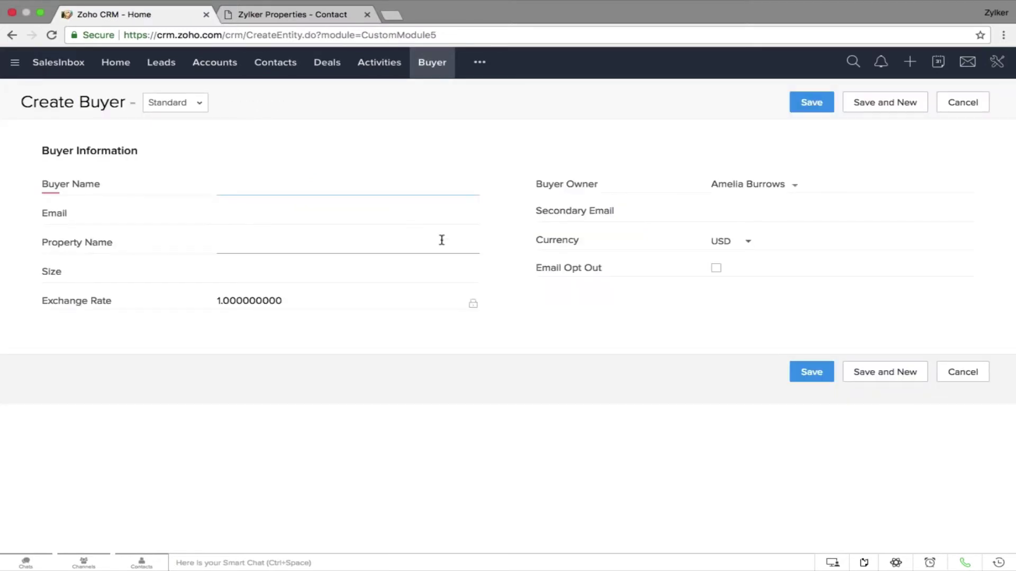
Switch the Create Buyer form to the Commercial Projects layout, cancel it, and advance to the Question slide
click(198, 103)
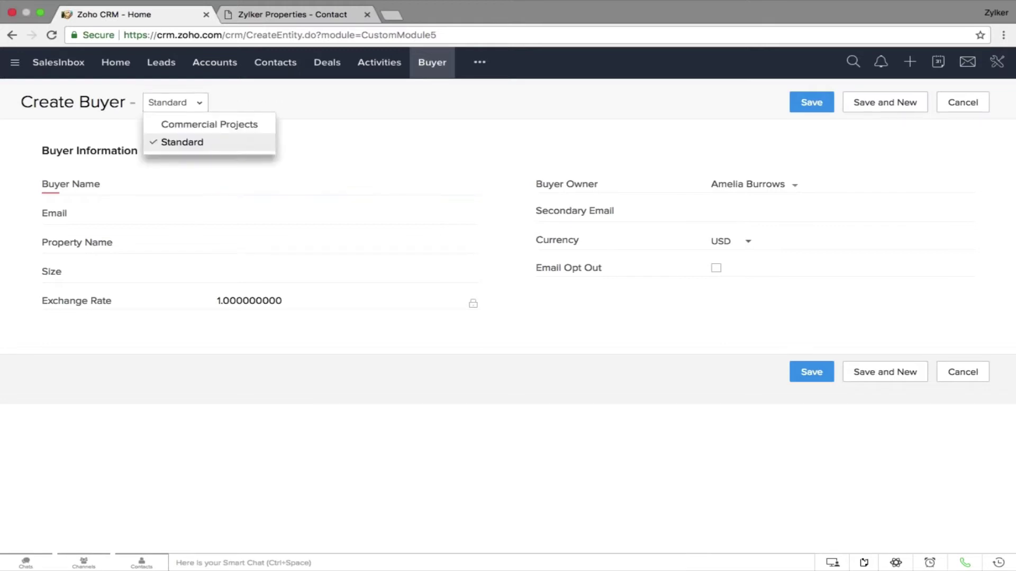
click(221, 127)
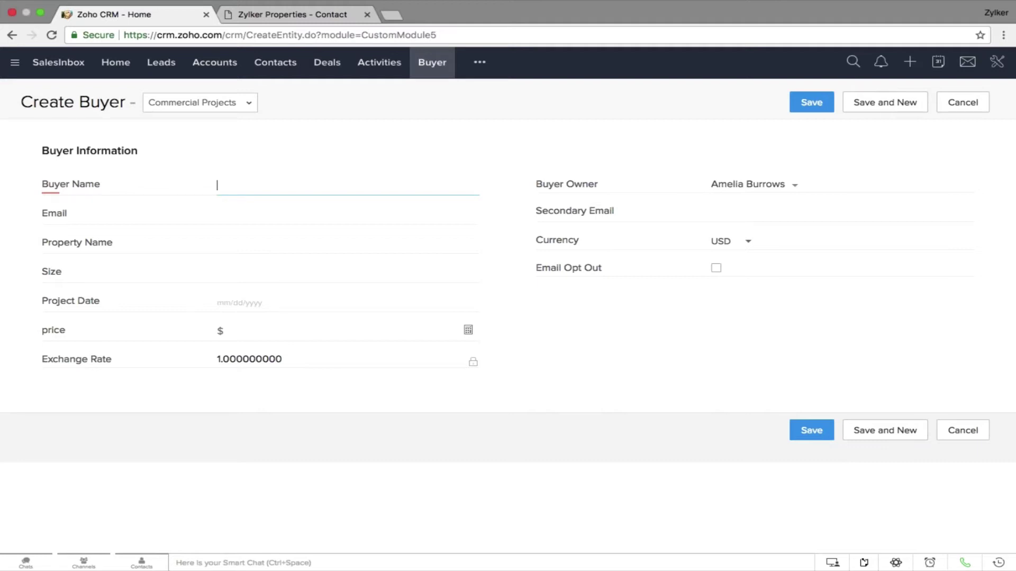
click(969, 429)
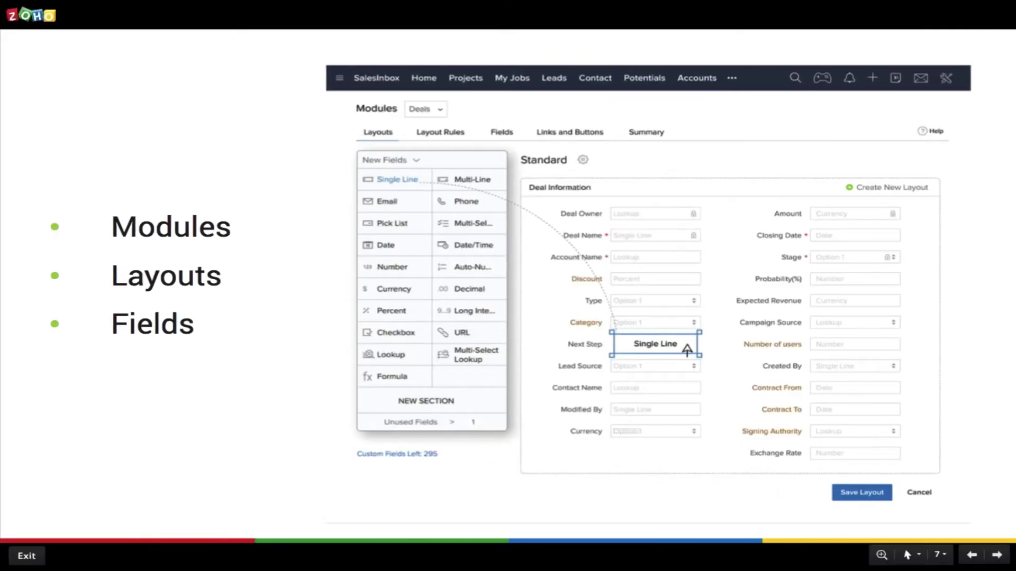
key(Right)
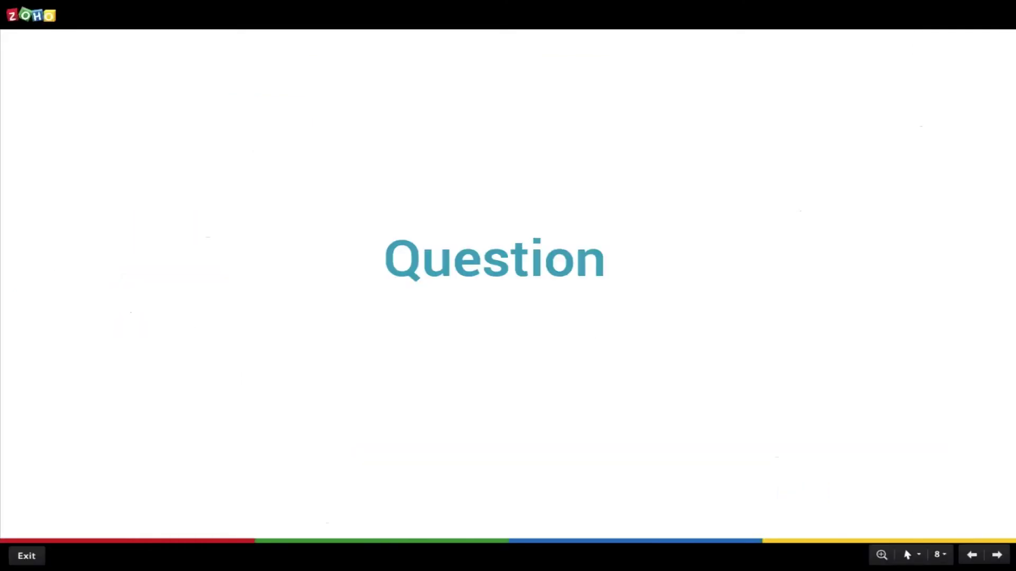
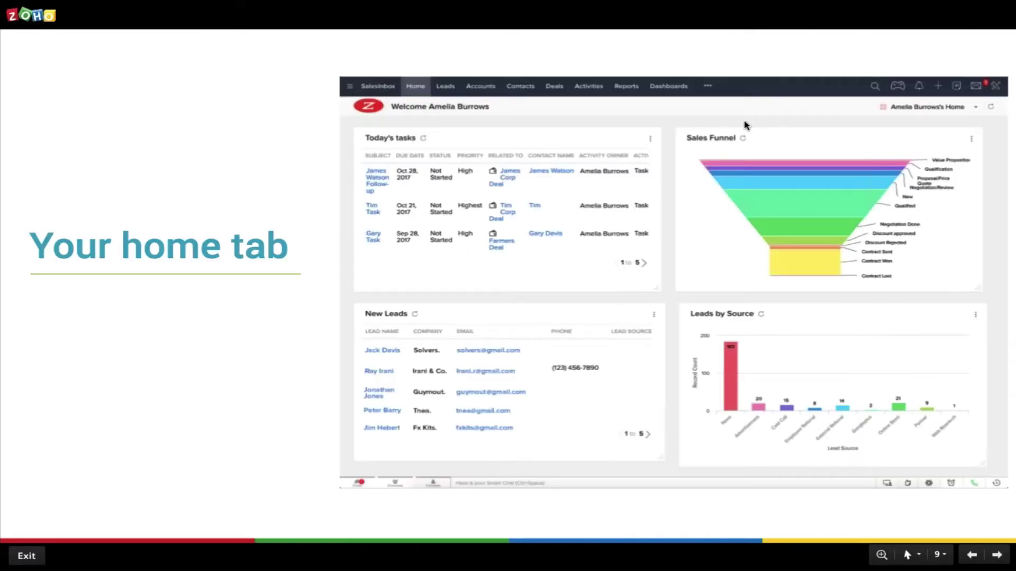
Move ahead to the Get clean data slide, then back to the Your home tab slide
key(Right)
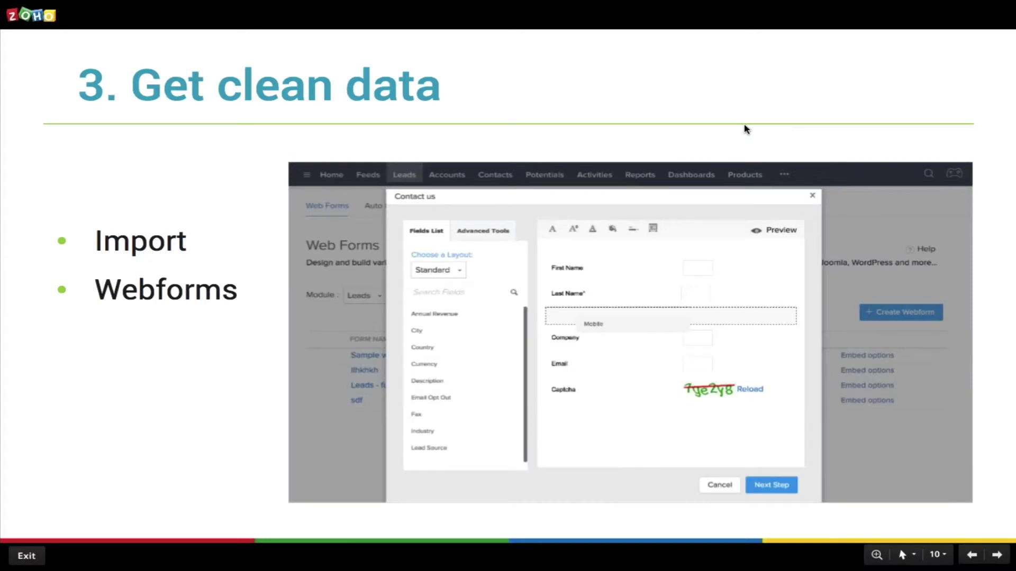
key(Left)
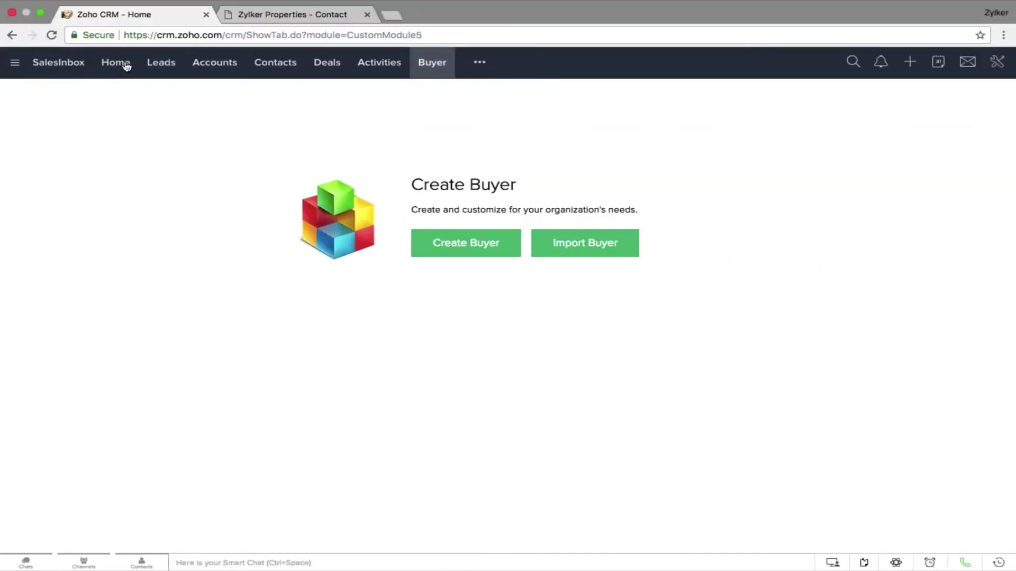
Switch the Home dashboard to the personal home view
click(106, 64)
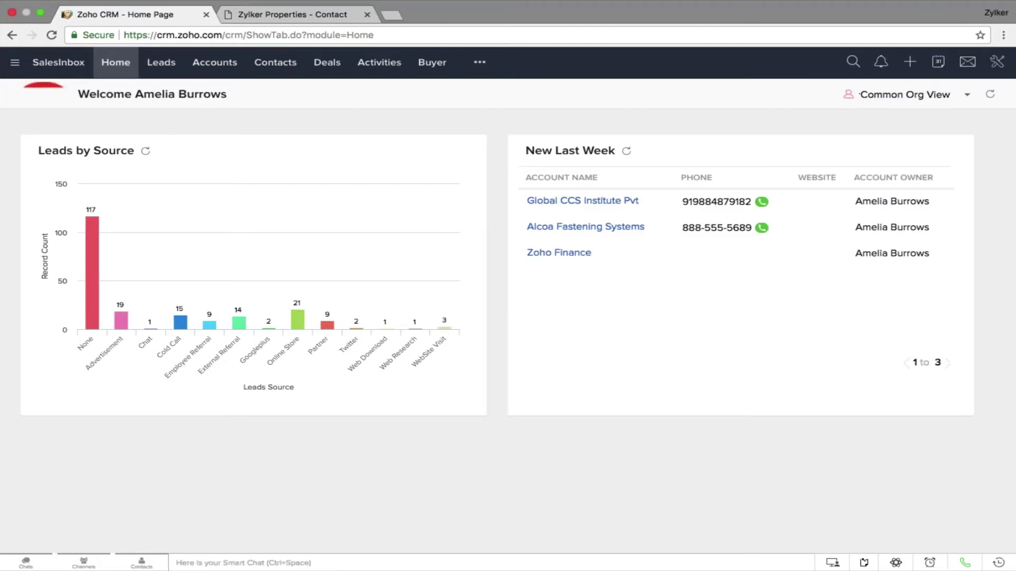
click(870, 101)
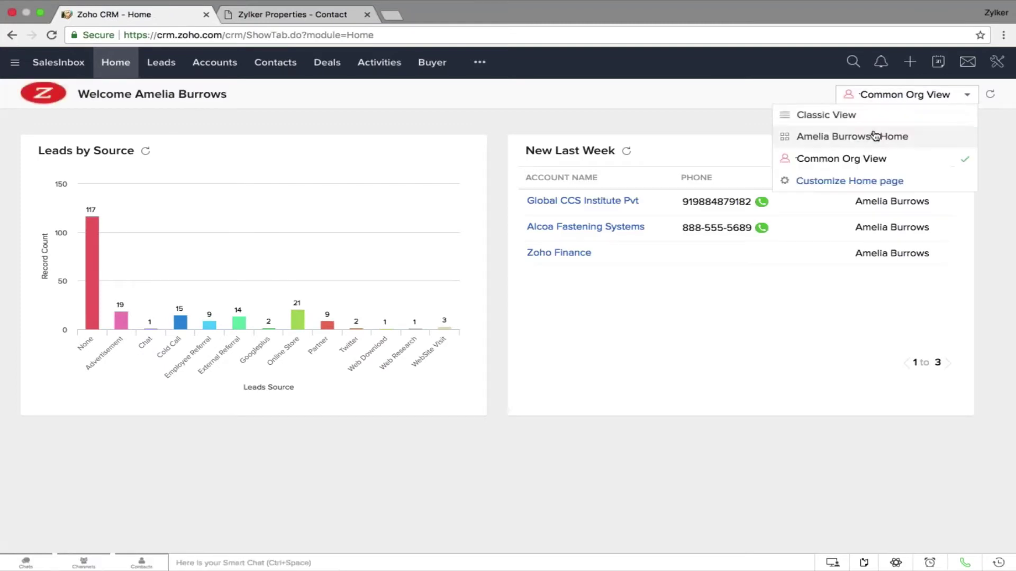
click(876, 137)
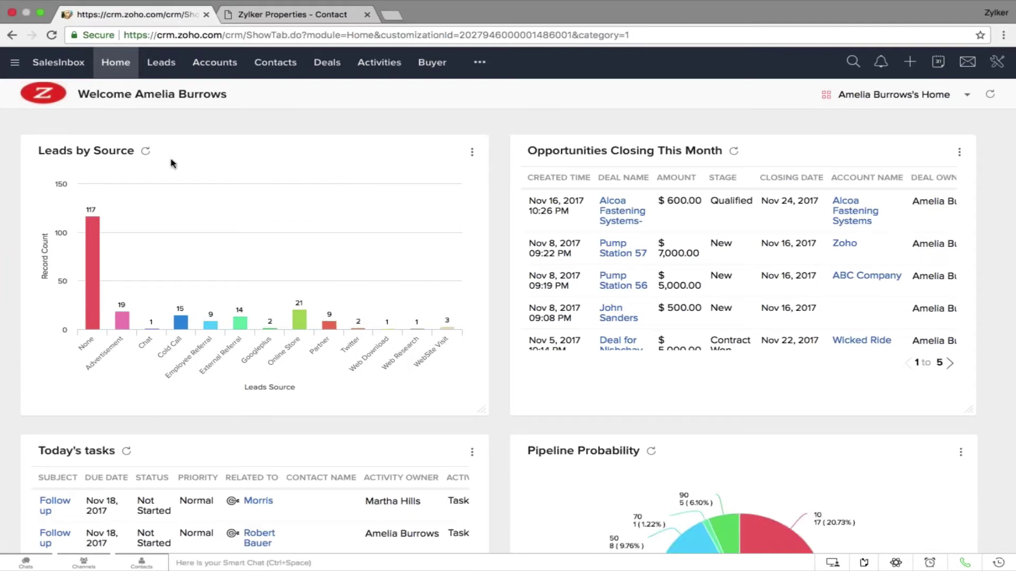
Go to the Customize Home page list in Setup
scroll(743, 172, down, 3)
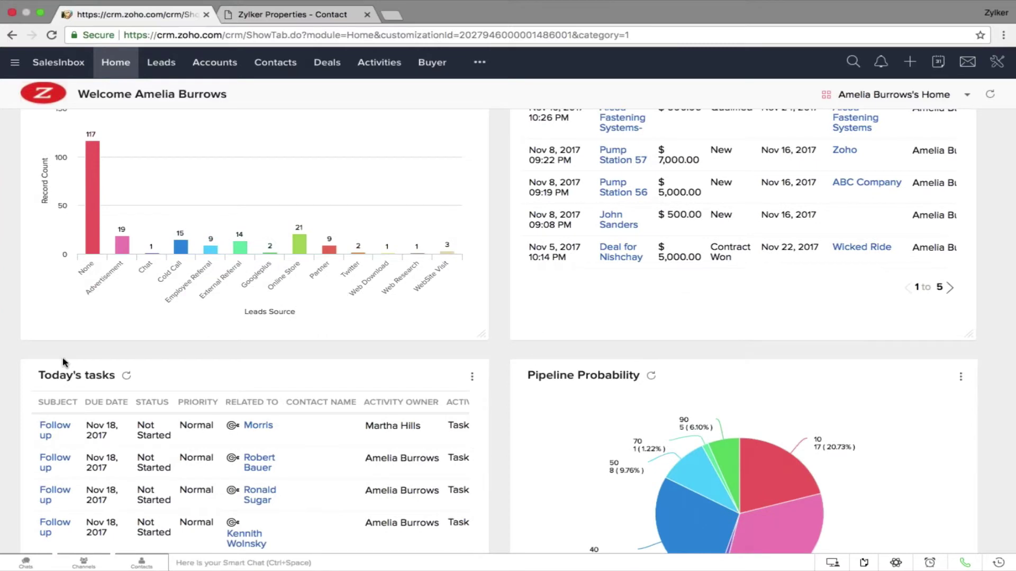
scroll(63, 363, down, 5)
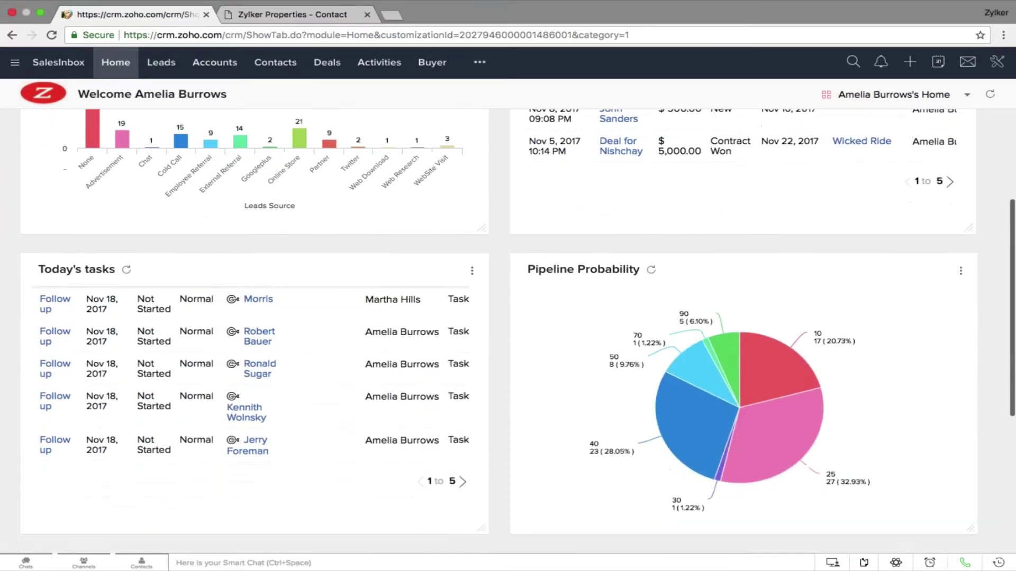
scroll(519, 331, down, 1)
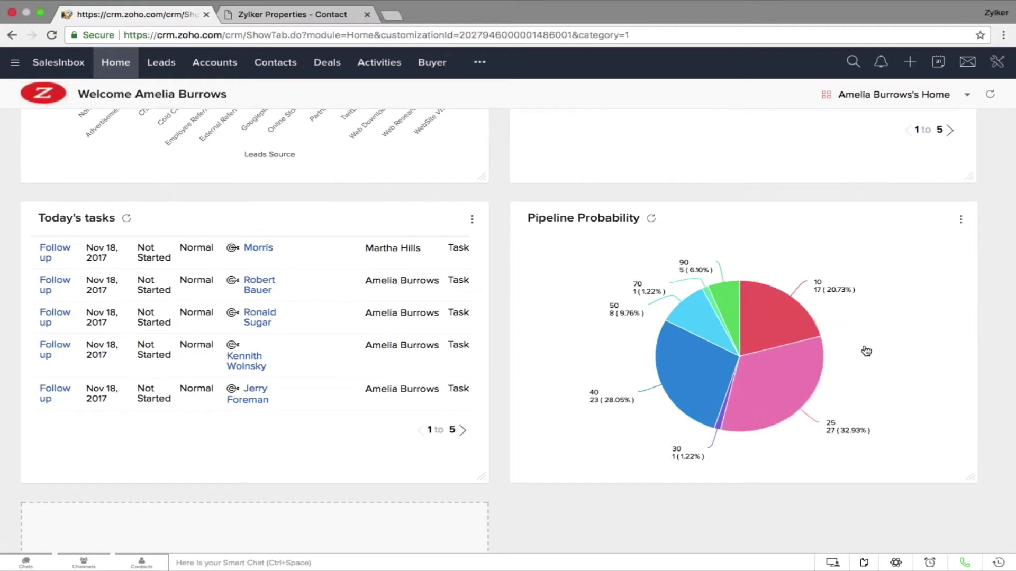
click(959, 103)
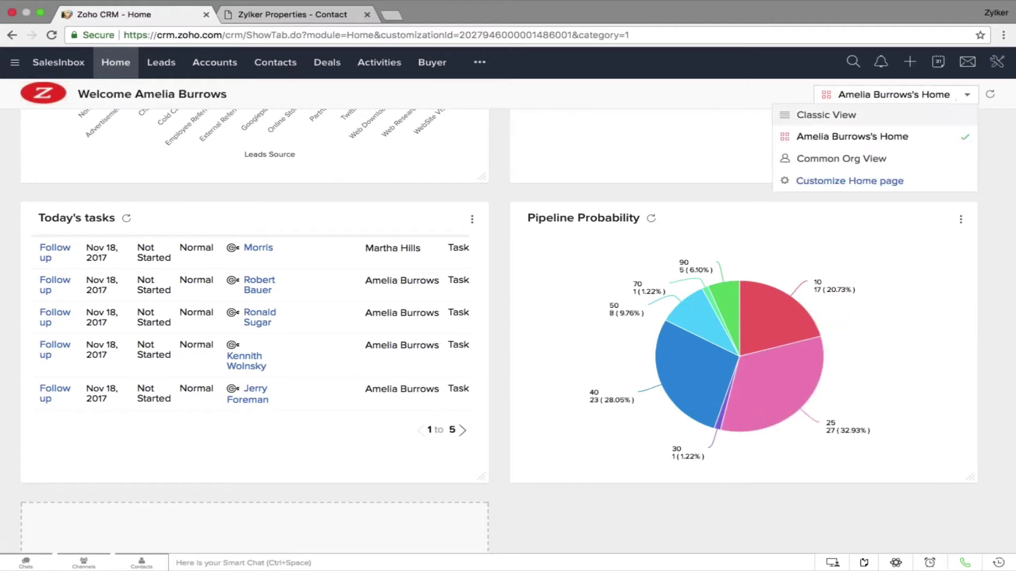
click(852, 181)
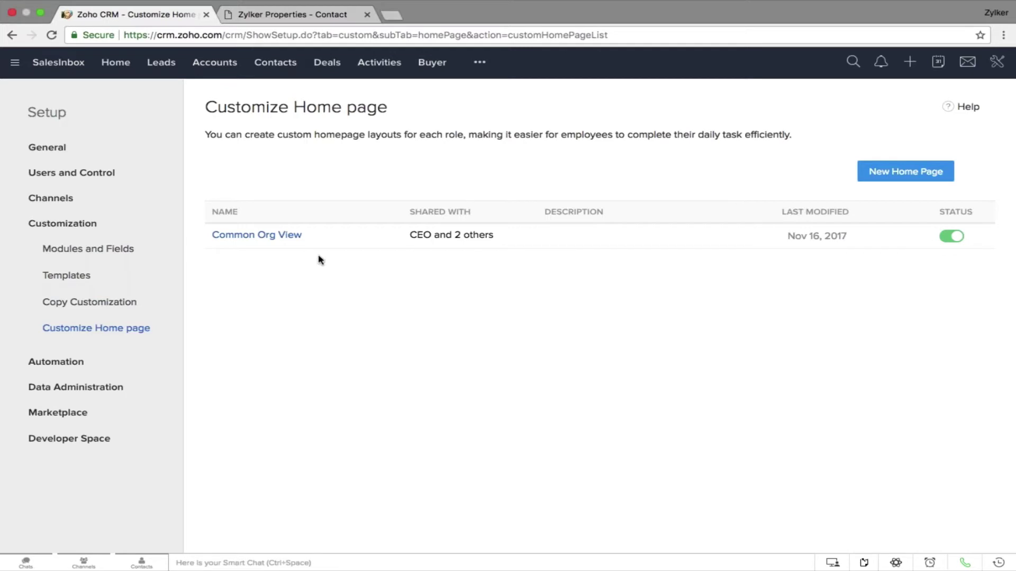
Edit Common Org View's properties, re-adding the Manager and US Sales Team roles, and save
click(313, 236)
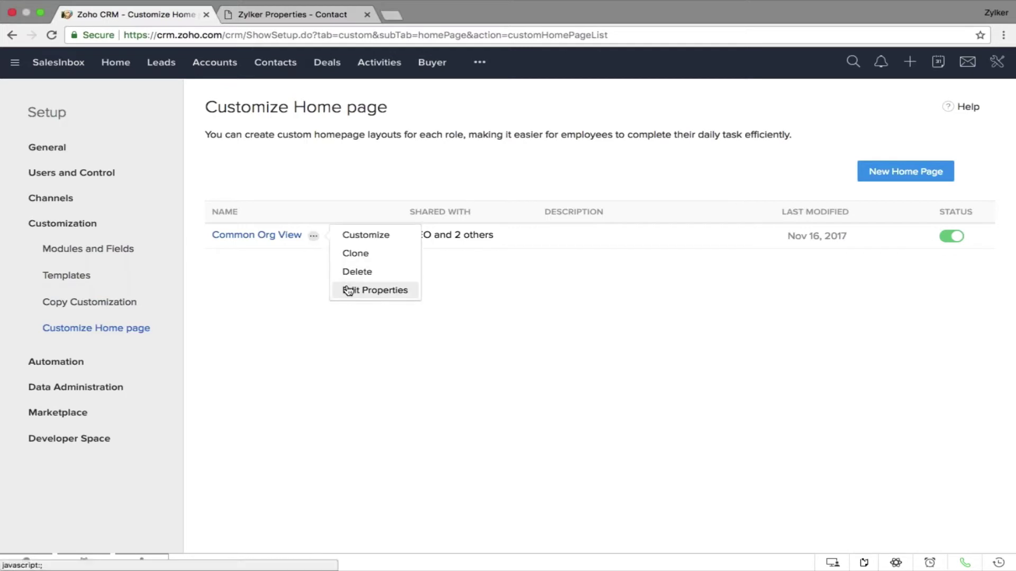
click(348, 290)
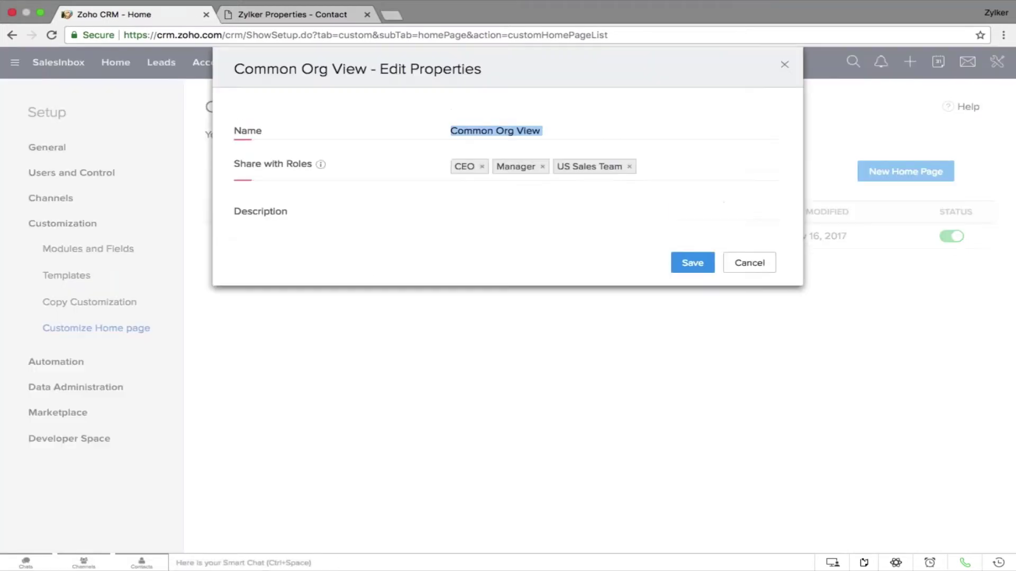
click(548, 165)
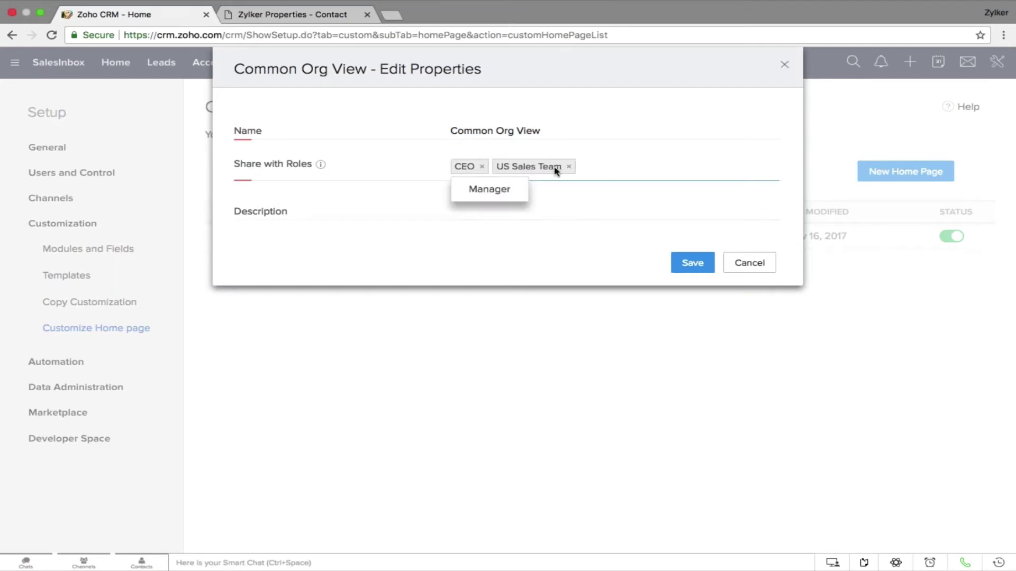
click(569, 168)
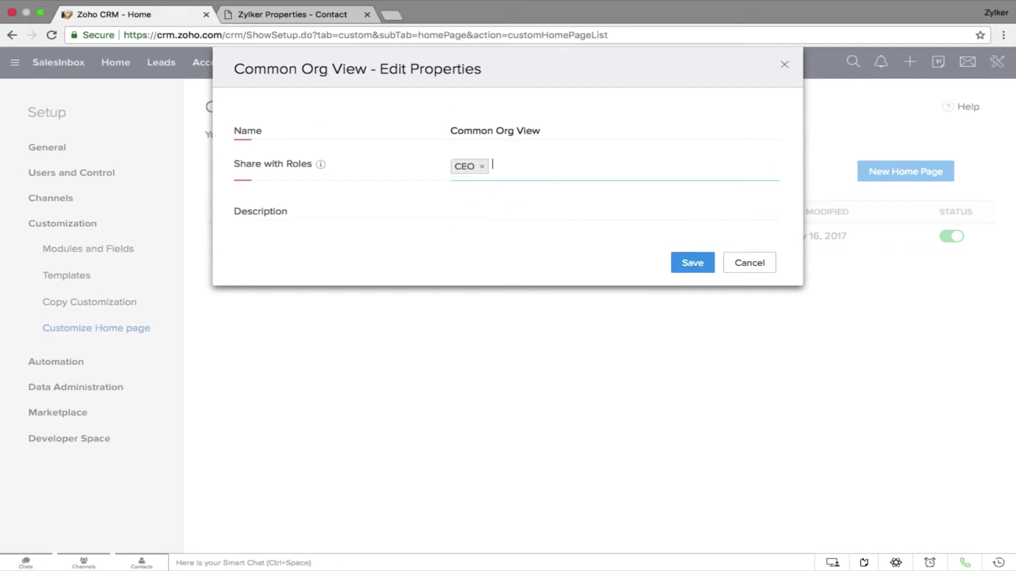
click(540, 172)
click(532, 189)
click(531, 190)
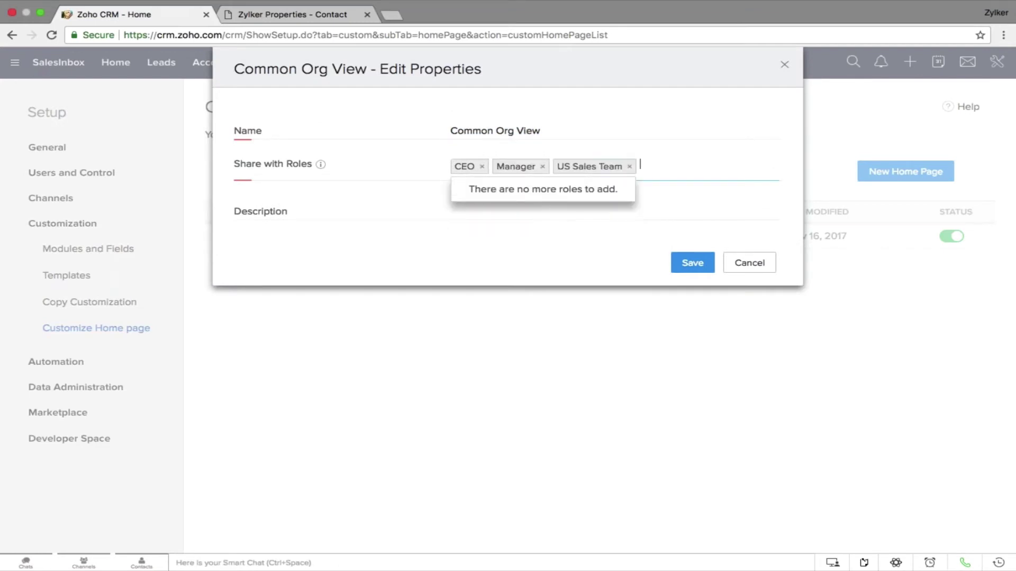
click(692, 262)
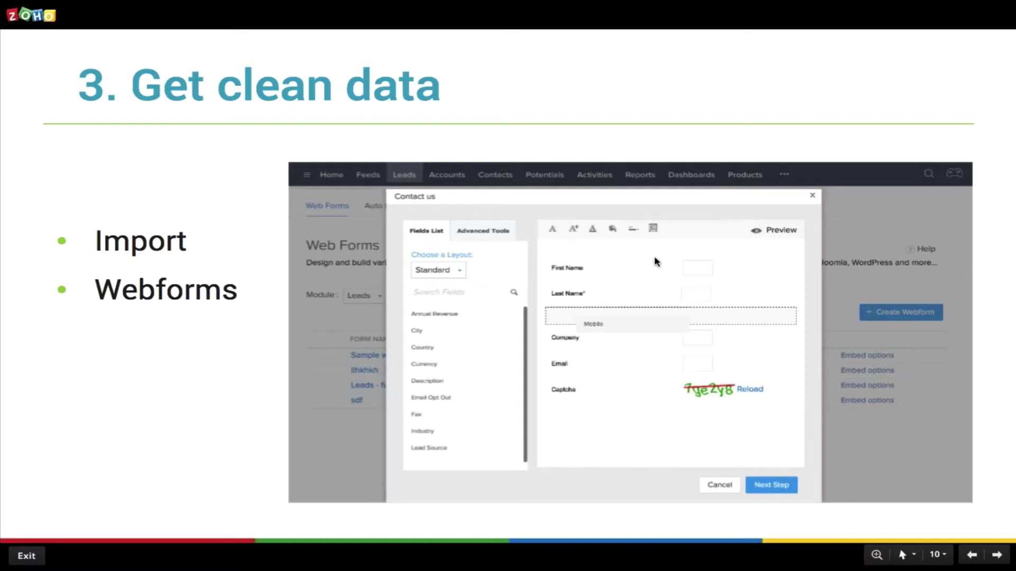
Return to the CRM browser, expand Data Administration, and open the main Setup page
key(ctrl+Right)
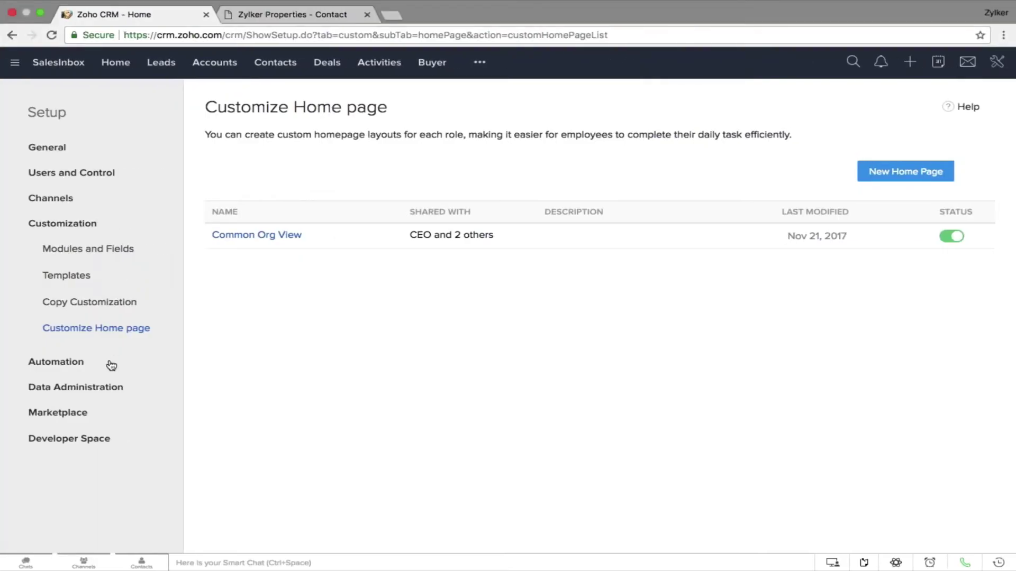
click(79, 387)
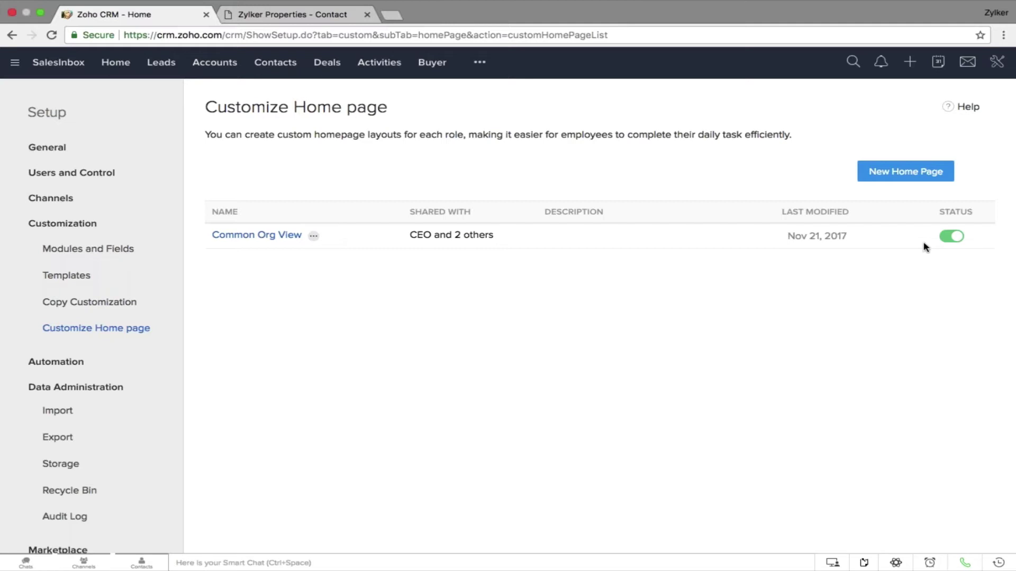
click(997, 63)
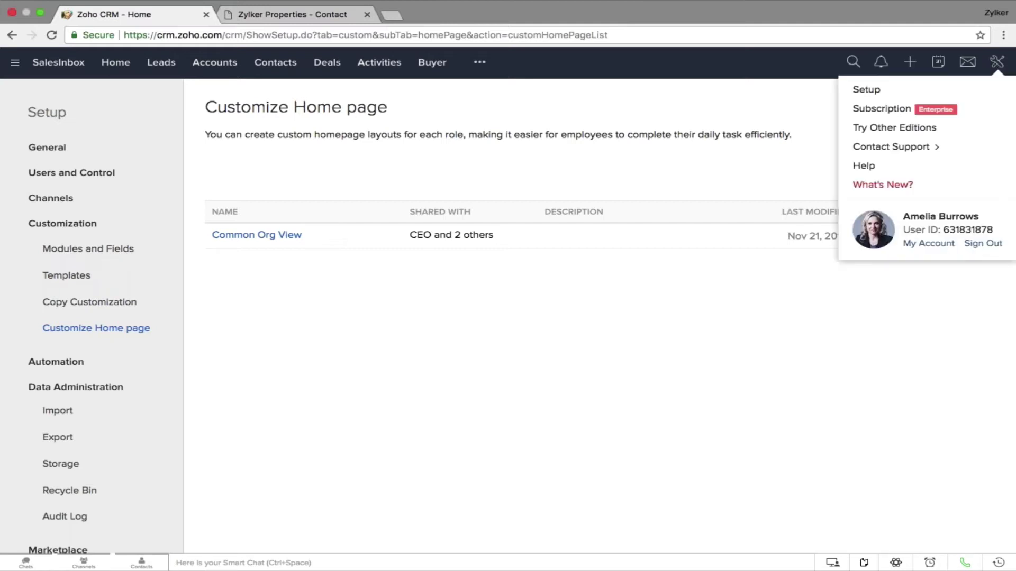
click(935, 95)
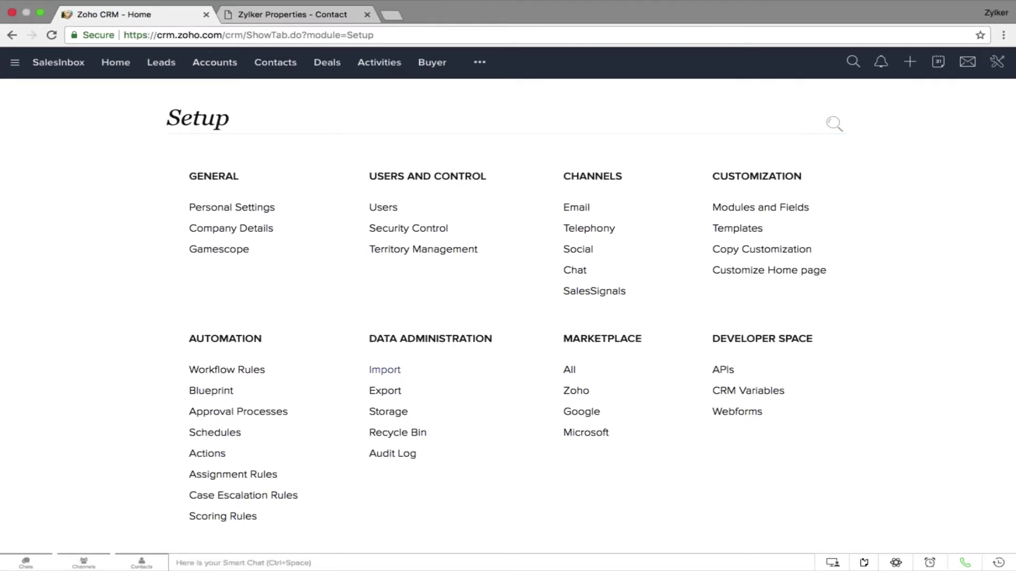
View the Data Migration import page, then open All Leads showing 214 records
click(388, 372)
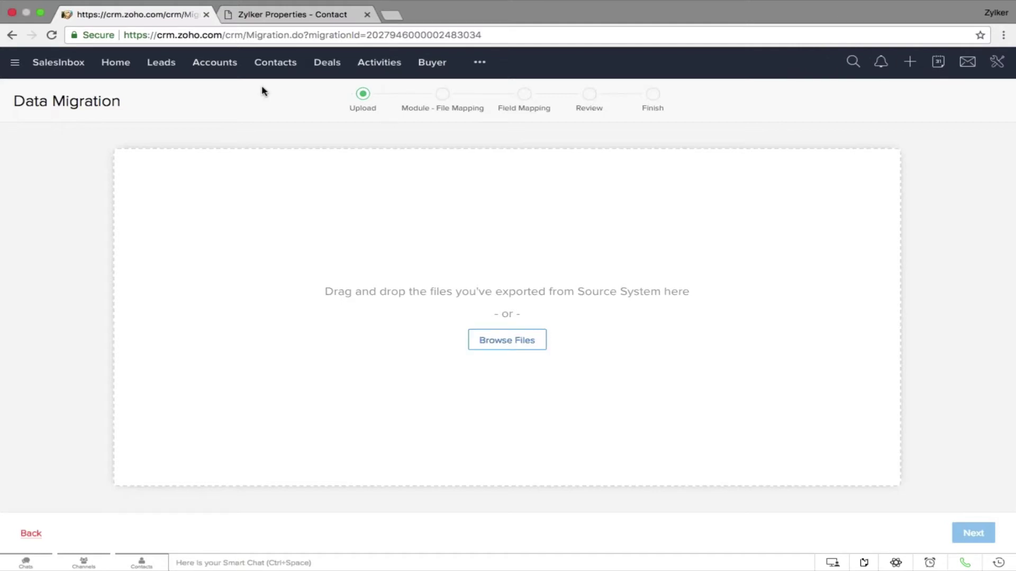
click(171, 65)
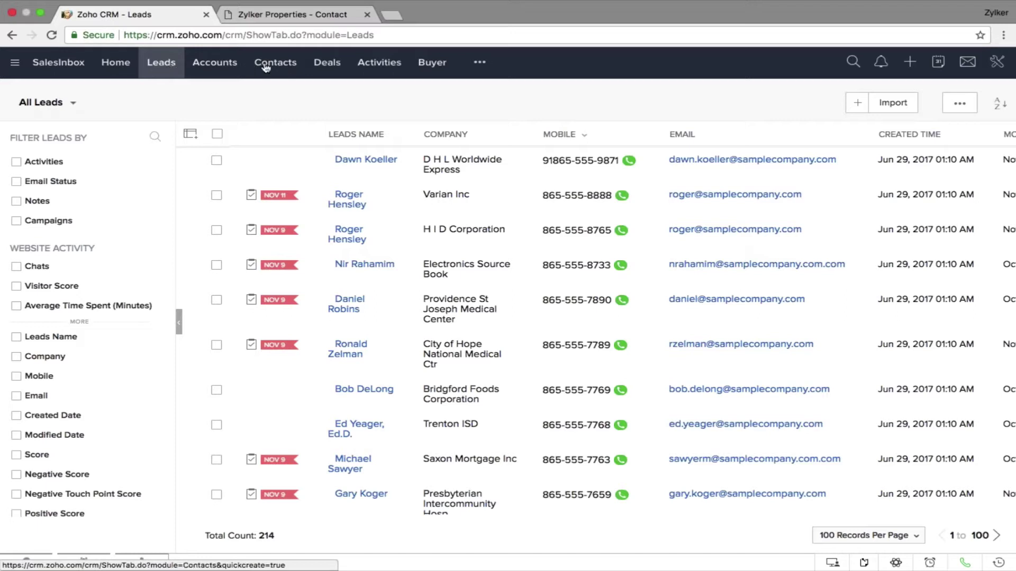
Choose Deduplicate Leads from the Leads list's extra actions menu
click(959, 104)
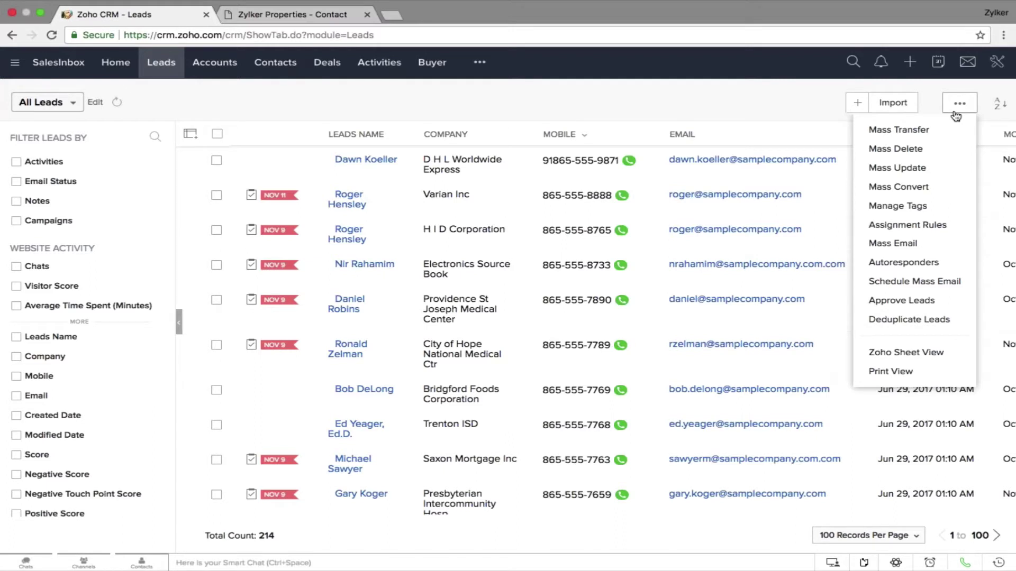
click(954, 319)
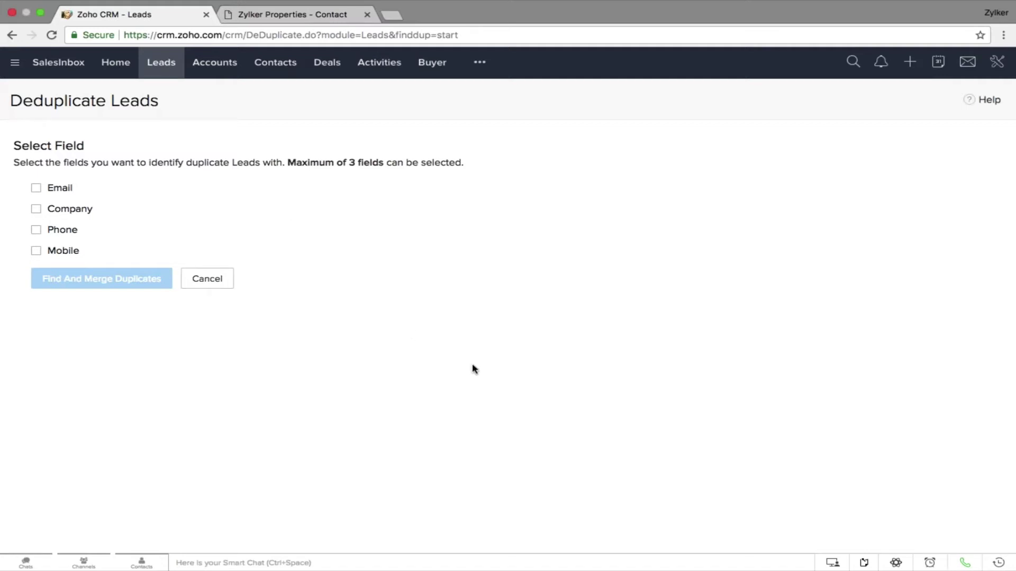
Glance at the slide, then open Setup's Webforms page under Developer Space
key(ctrl+Left)
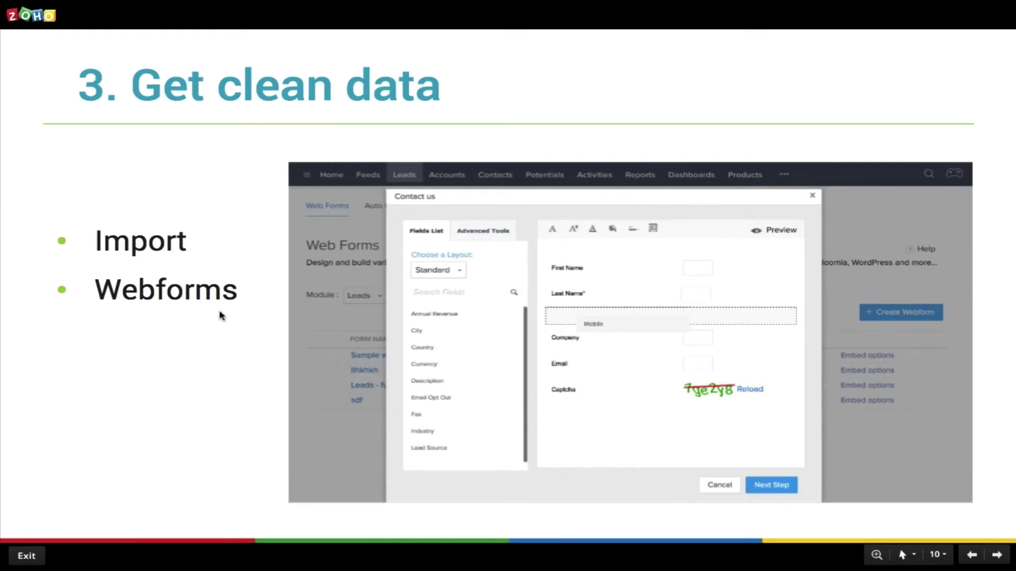
key(ctrl+Right)
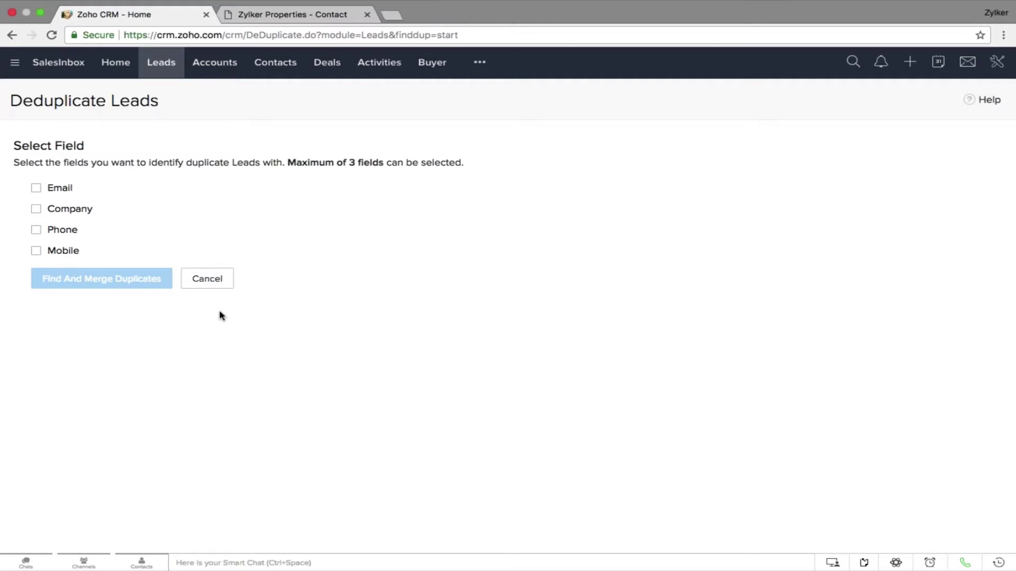
click(997, 61)
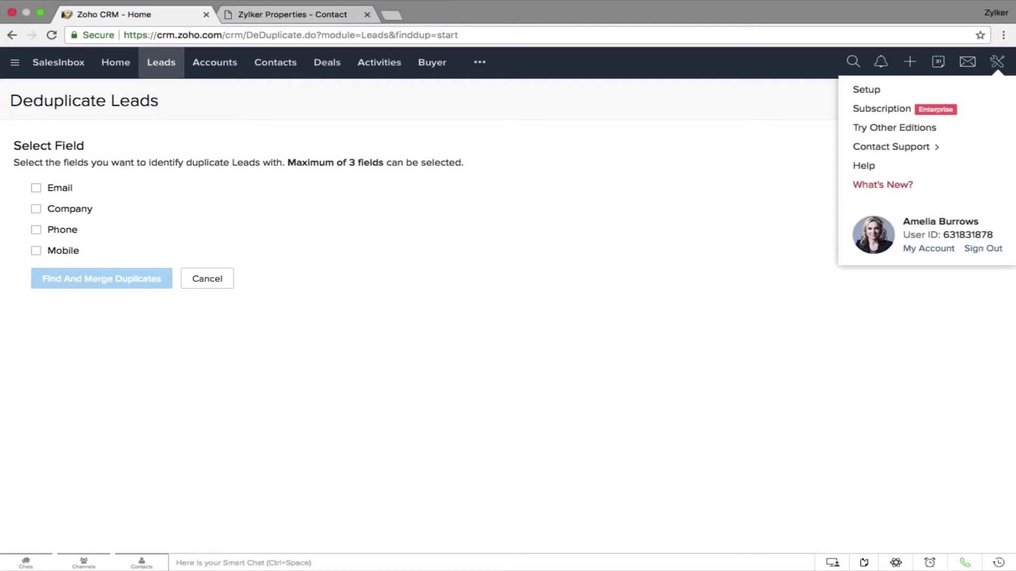
click(954, 89)
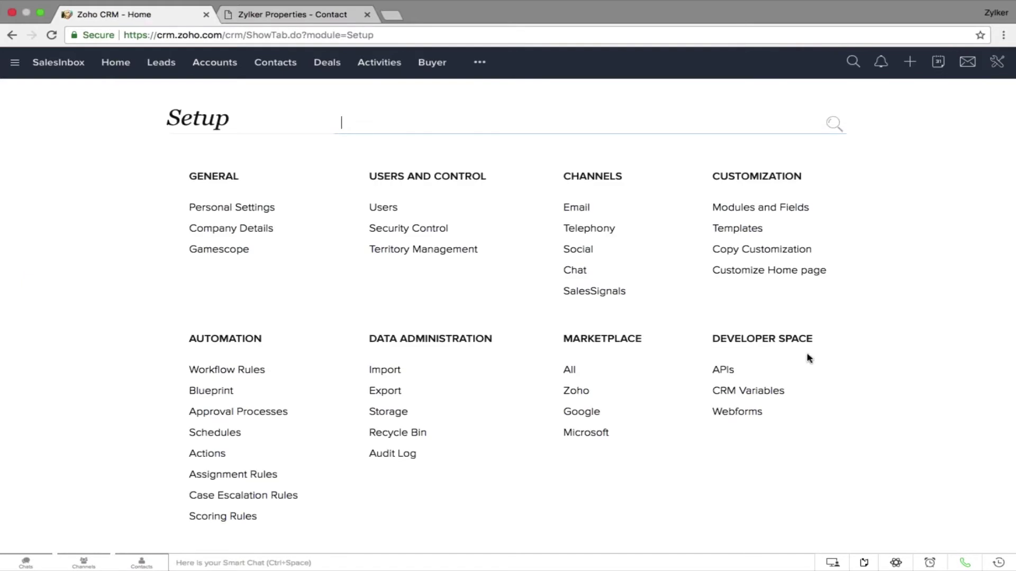
click(743, 415)
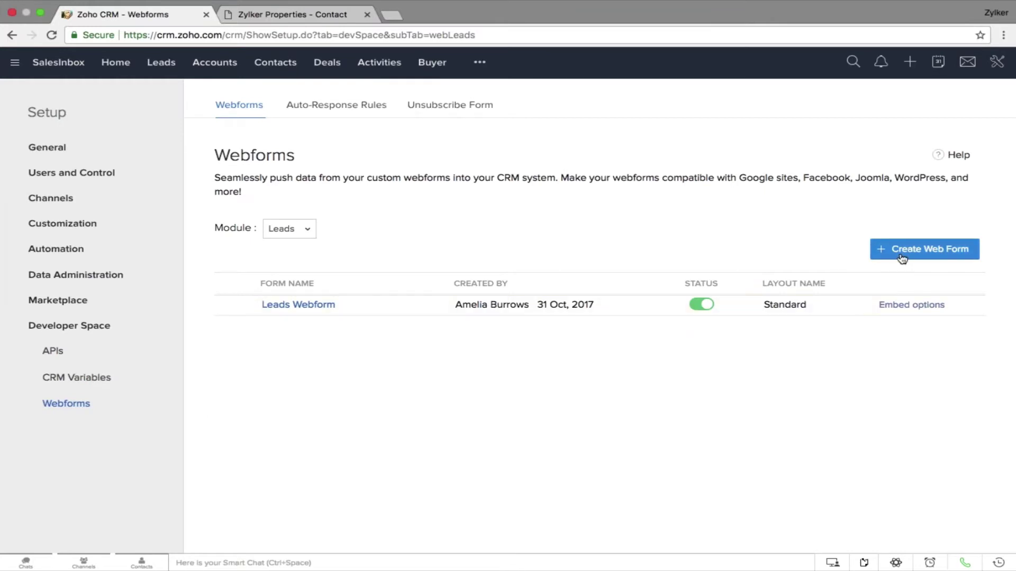
Open Leads Webform, add and then remove the Country field, and continue to Form Details
click(311, 307)
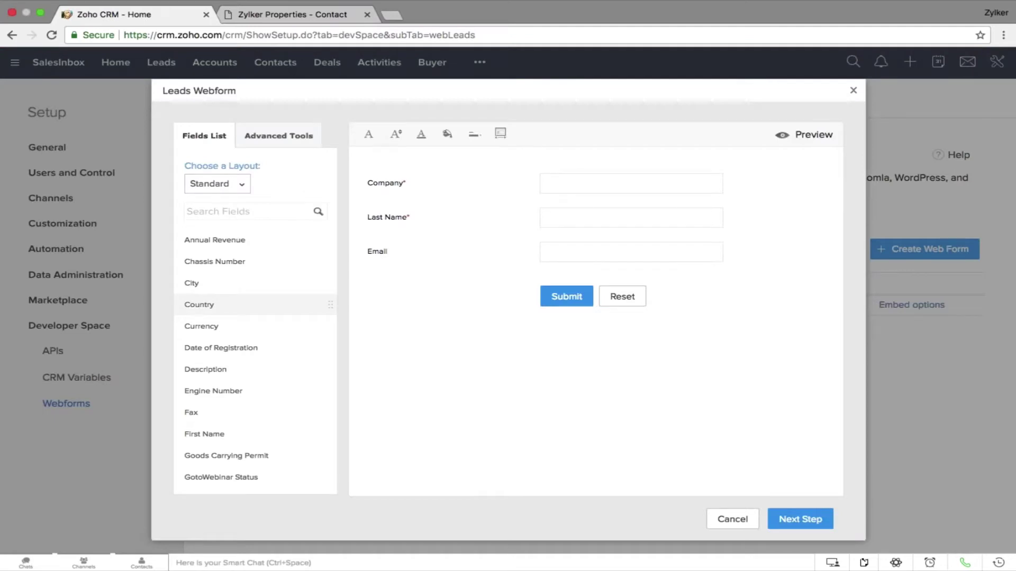
drag(211, 305, 469, 245)
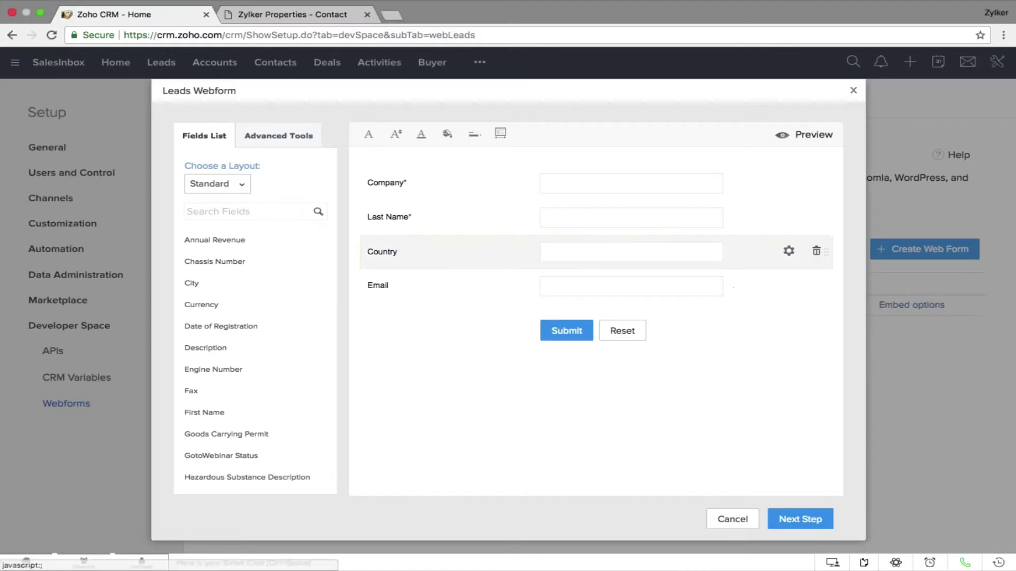
click(817, 252)
click(794, 519)
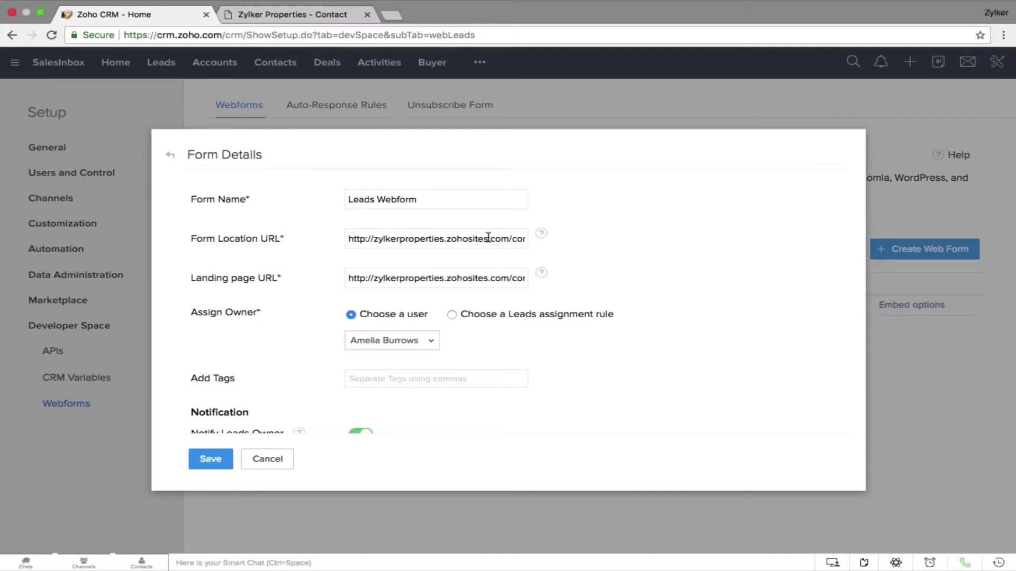
Save the webform details, select all the embed code, and view the Zylker Properties contact page
click(305, 16)
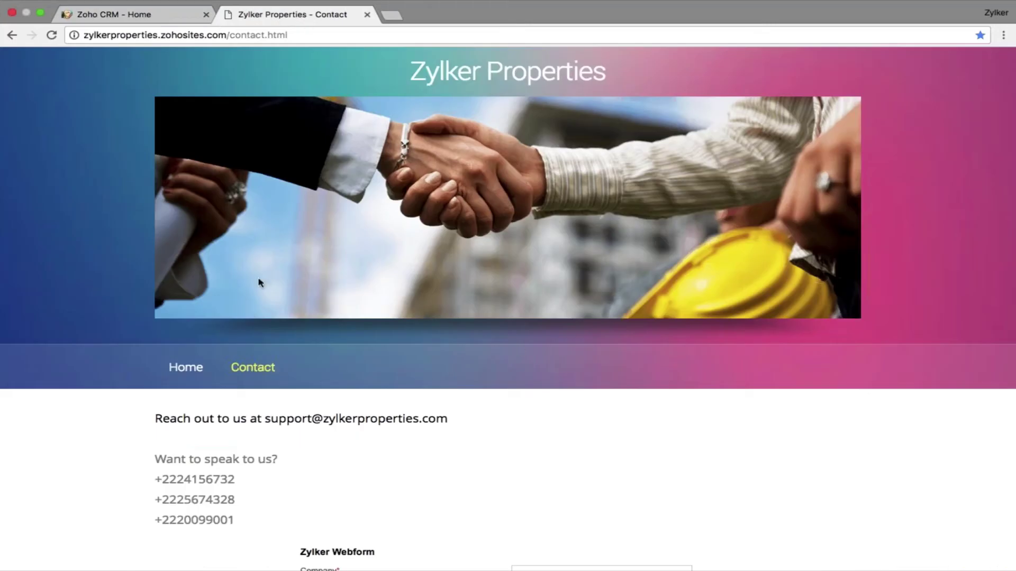
click(121, 16)
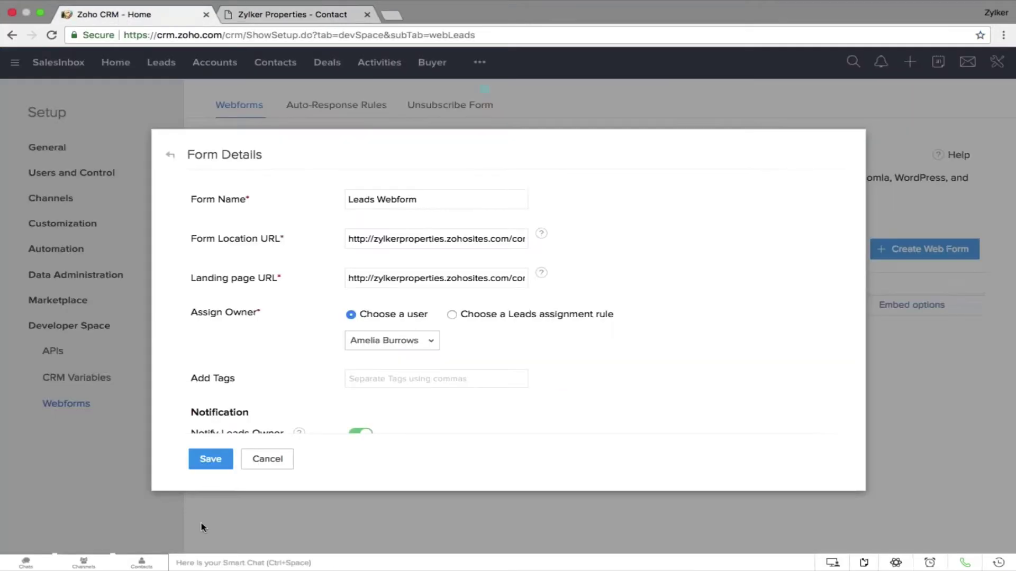
click(225, 460)
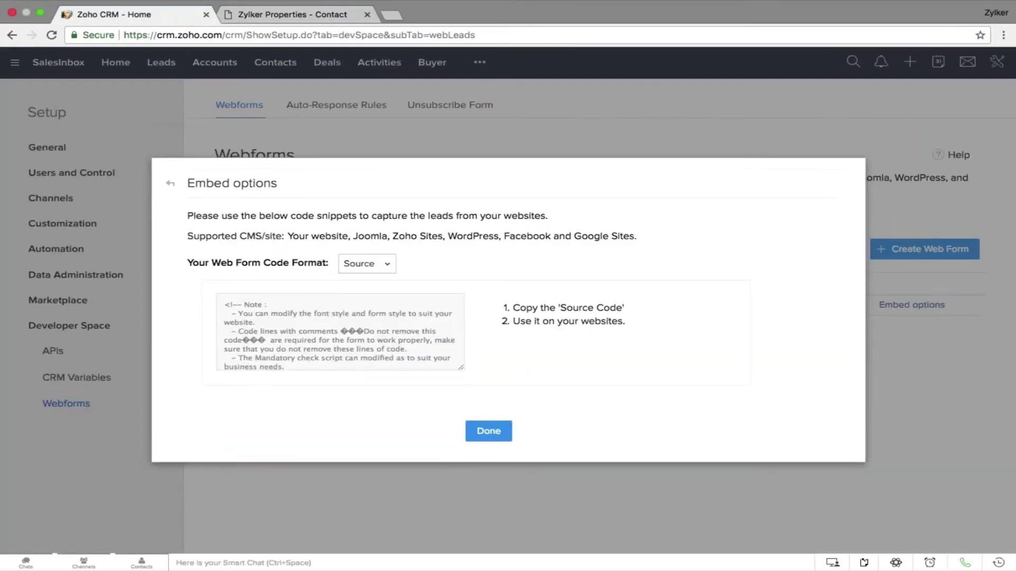
key(super+a)
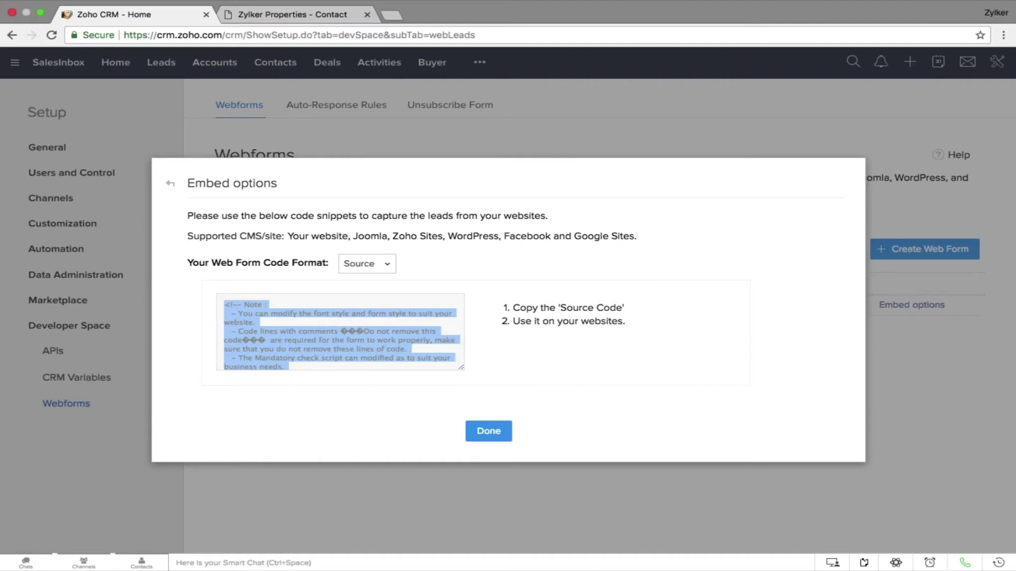
click(335, 18)
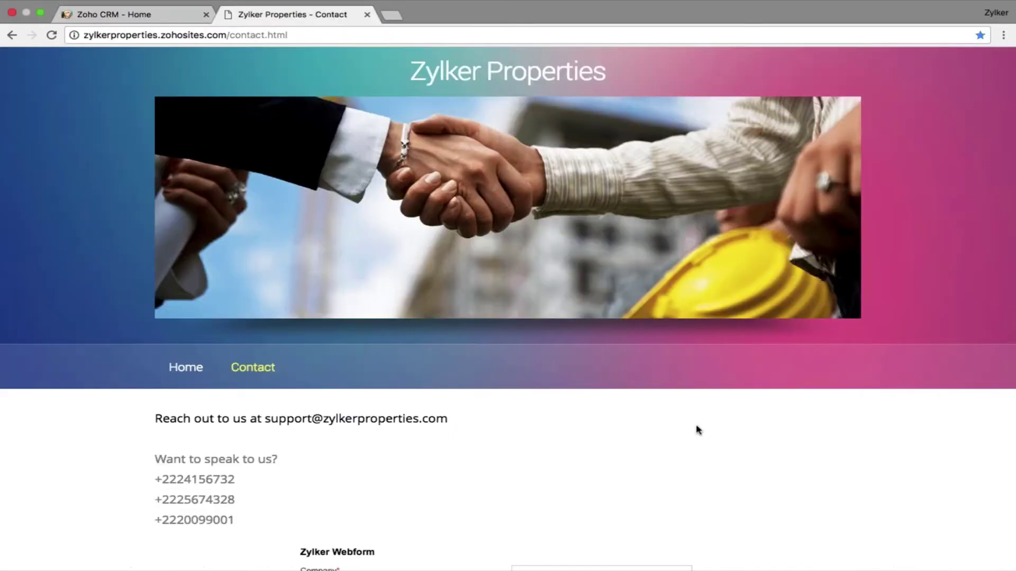
scroll(696, 427, down, 5)
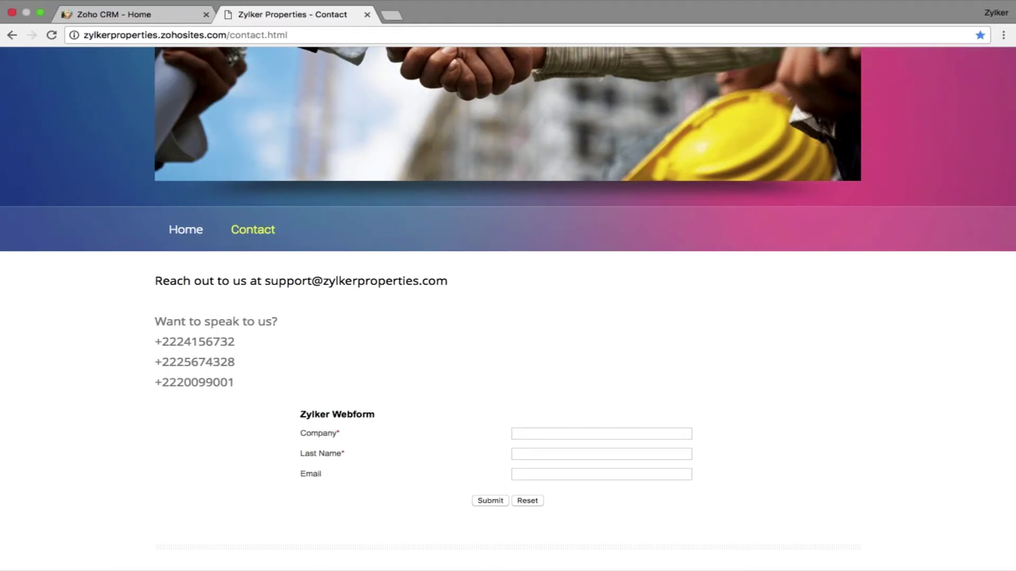
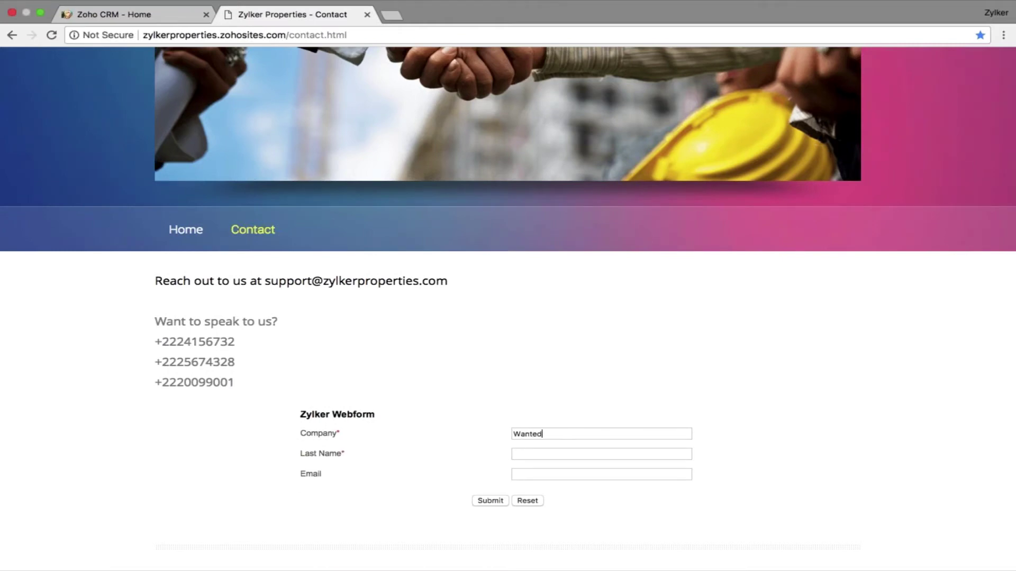
Enter a test lead's name and e-mail in the Zylker Webform, submit, and return to the CRM tab
key(Tab)
click(497, 502)
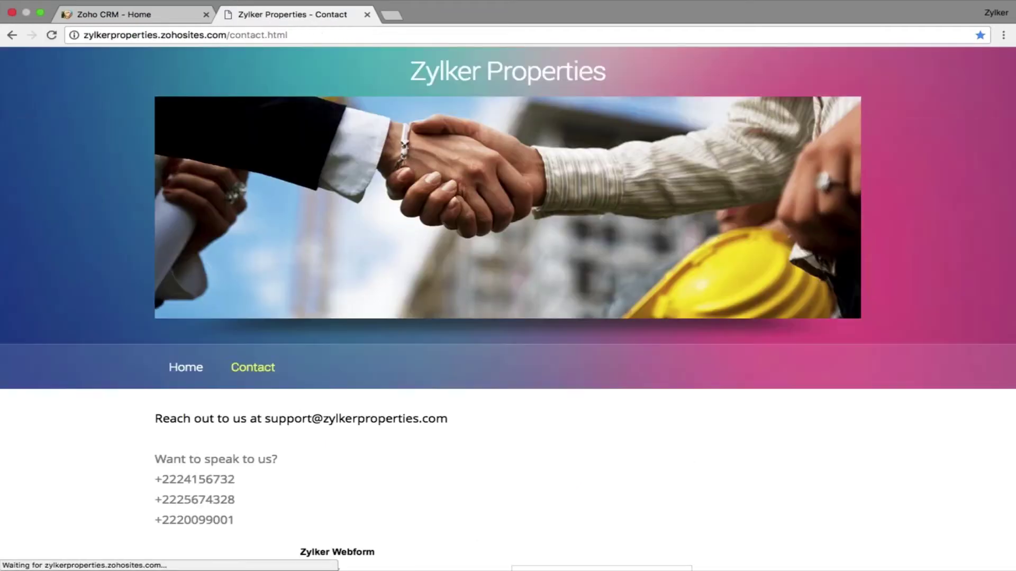
click(96, 16)
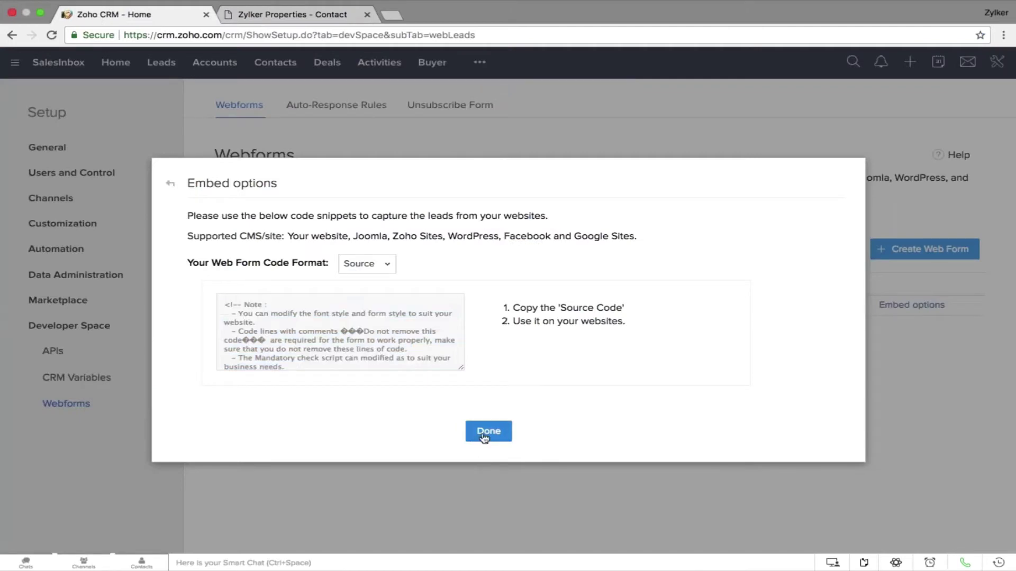
Close Embed options and switch the Leads list to the Today's Leads view
click(484, 434)
click(160, 68)
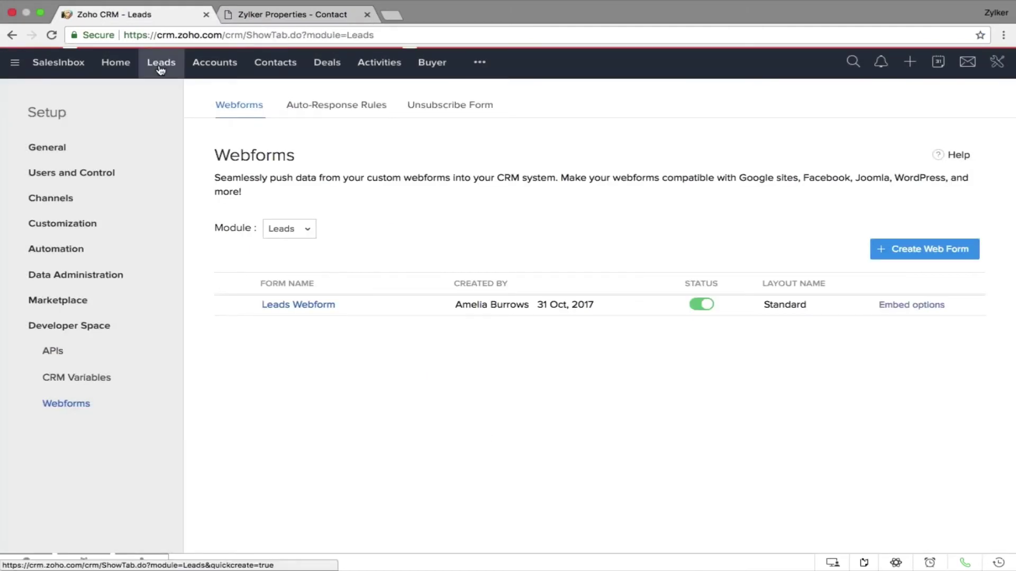
click(73, 105)
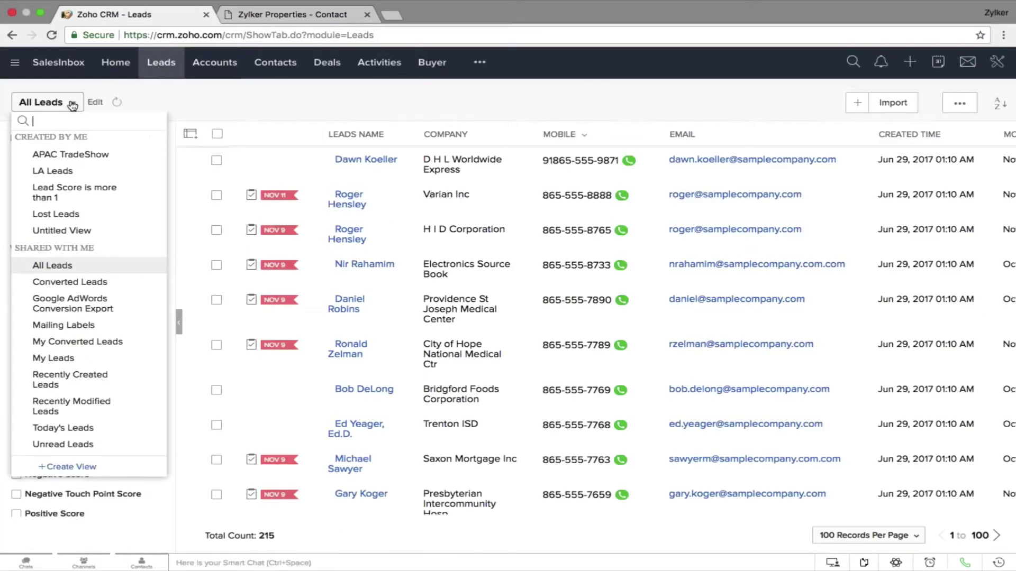
click(100, 426)
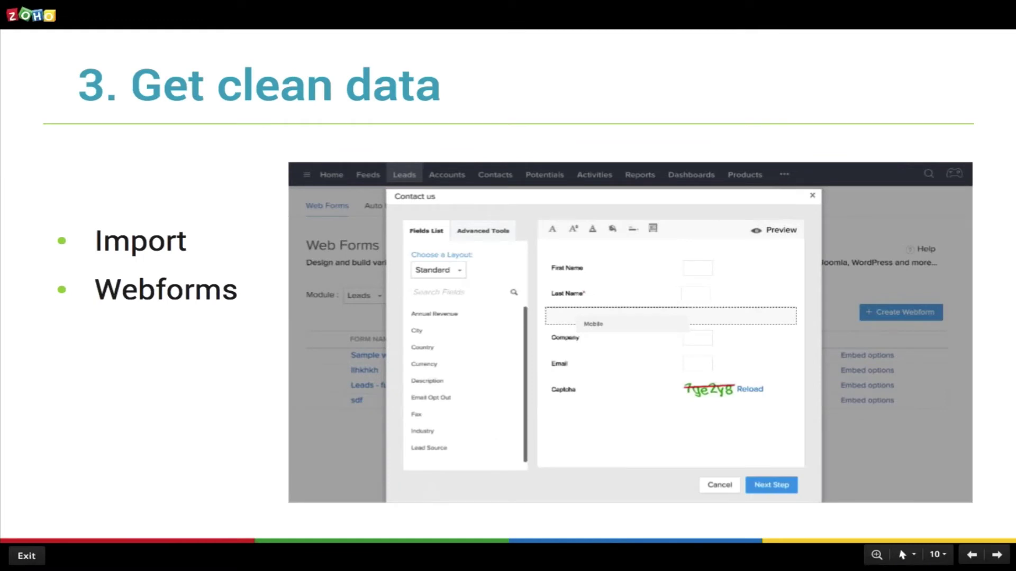
Advance the slideshow to slide 11, '4. Automate and be productive'
key(Right)
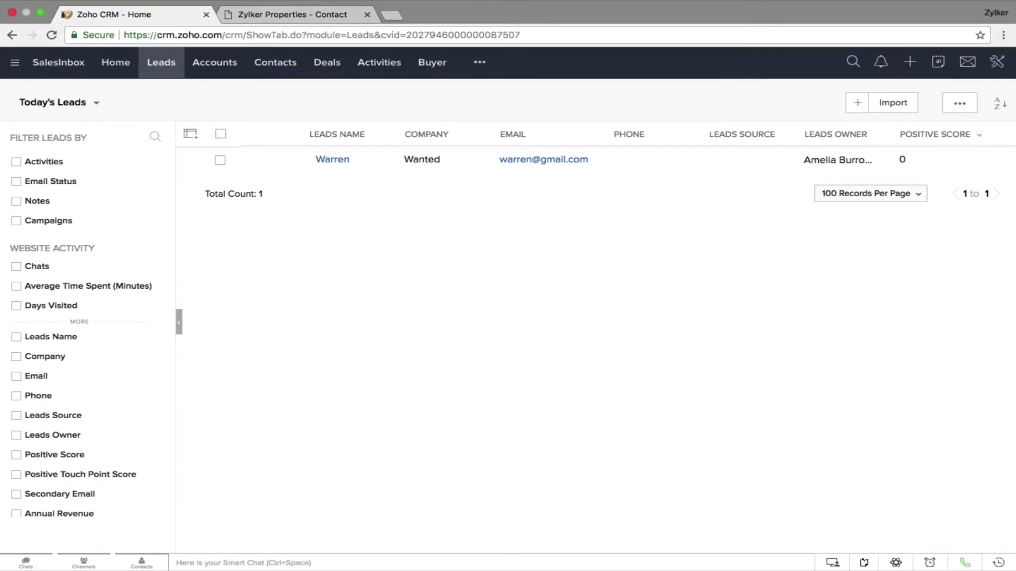
Create a Leads assignment rule named 'Zlkers Assignments' under Setup > Assignment Rules
click(996, 62)
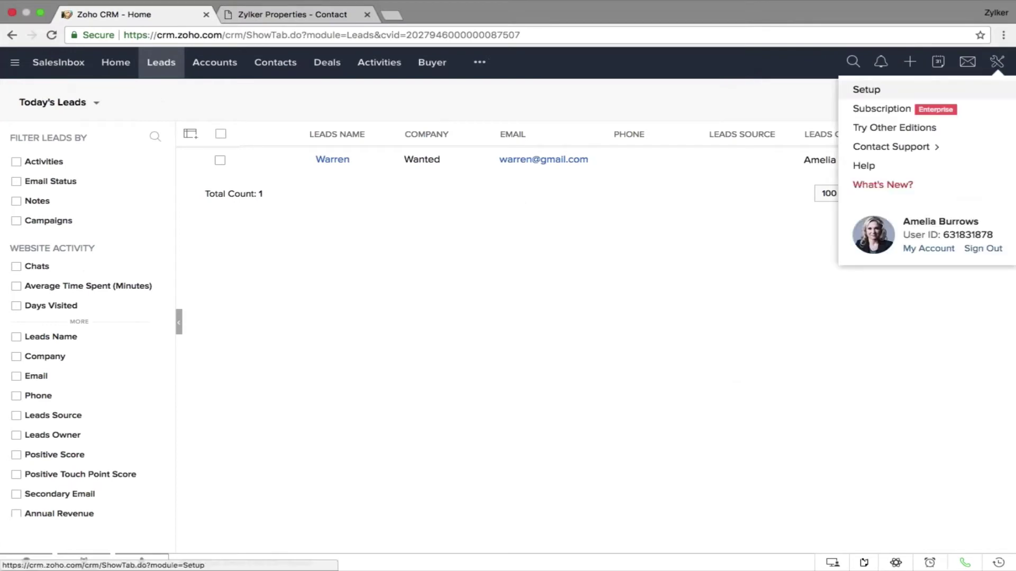
click(866, 88)
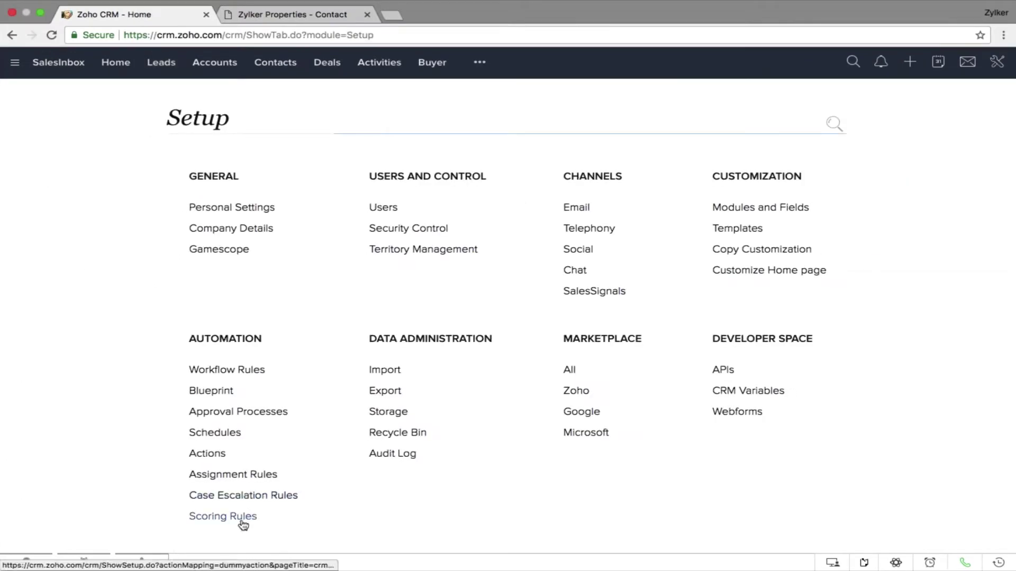
click(251, 475)
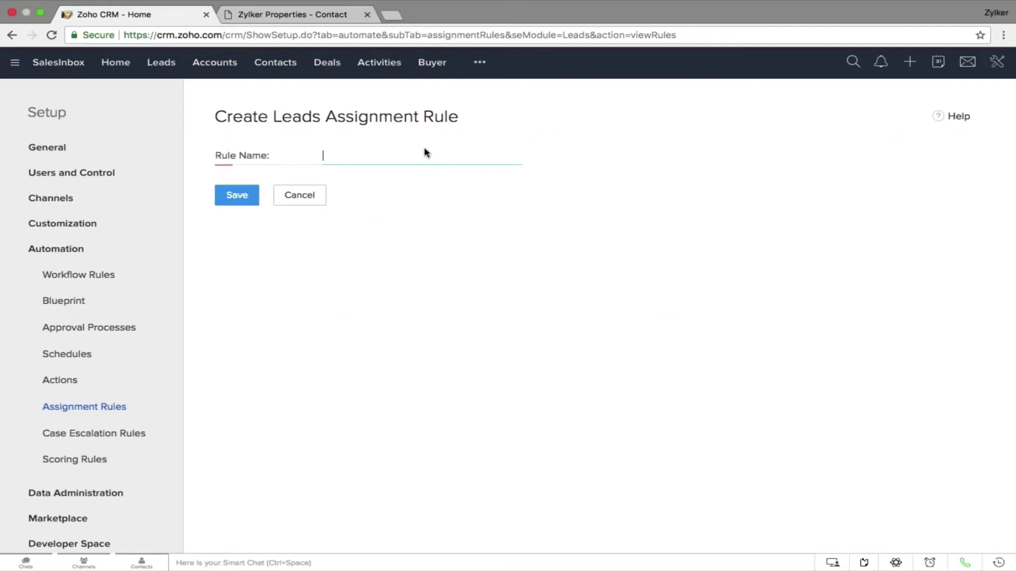
text(Zlkers Assignments)
click(242, 199)
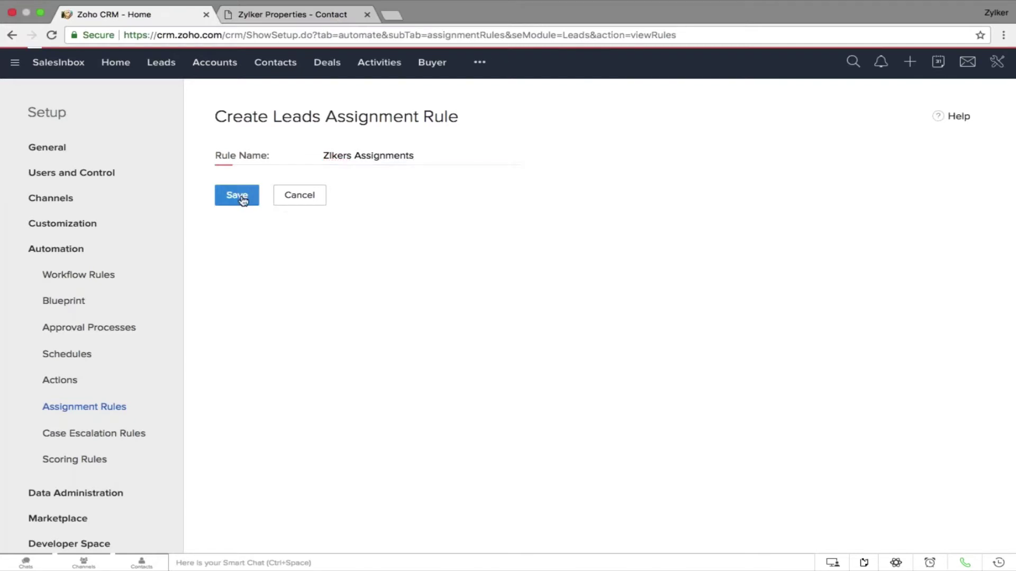
Add a rule entry with criterion Leads Source is Website, assigned to the first listed user
click(631, 230)
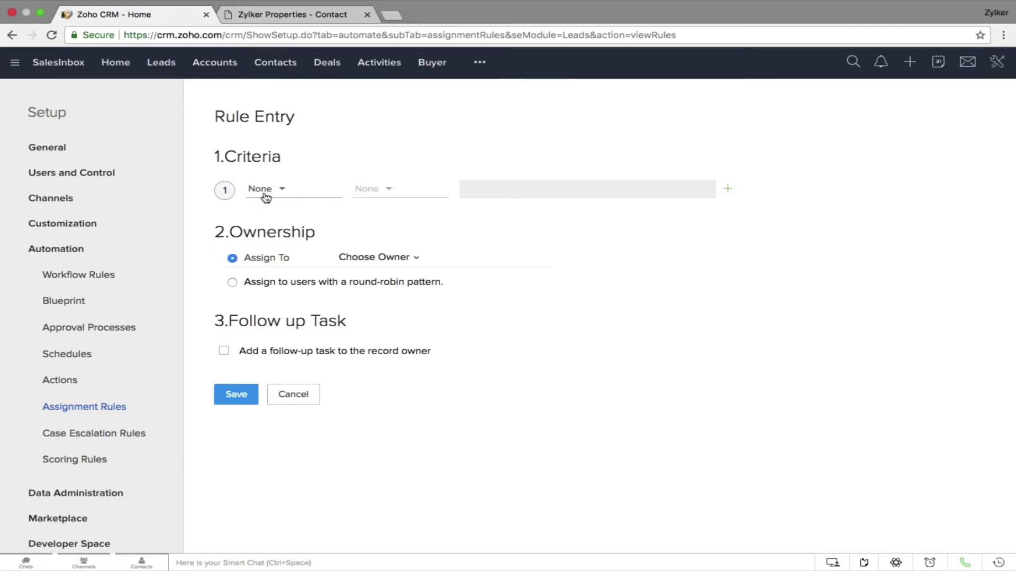
click(265, 196)
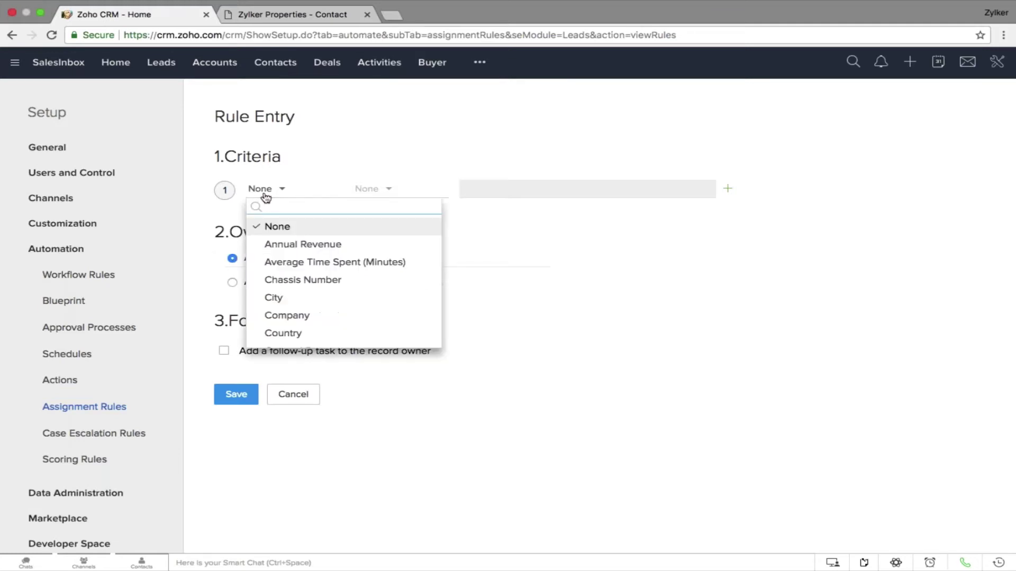
text(lea)
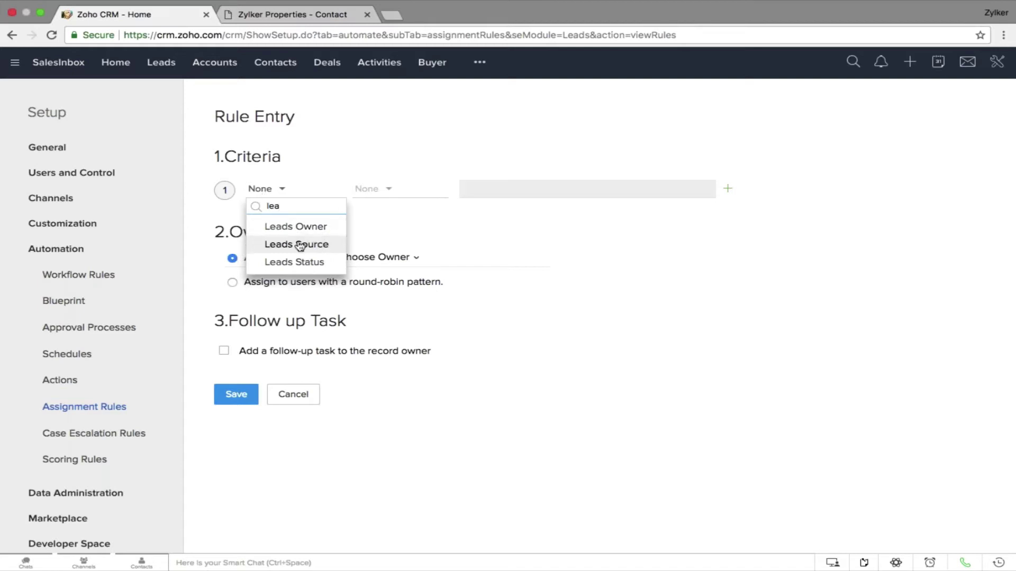
click(294, 244)
key(Down)
key(Return)
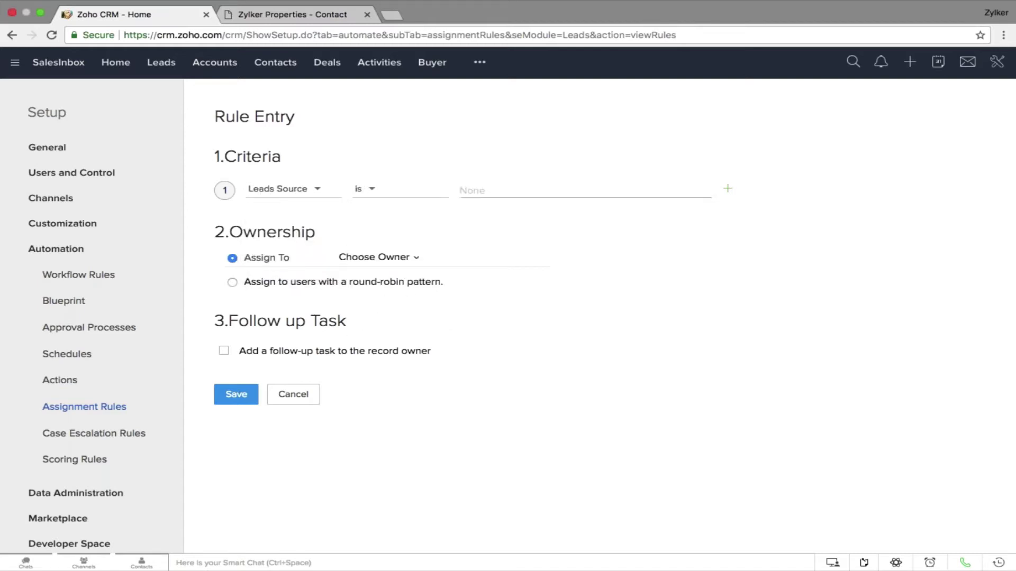
click(492, 191)
text(we)
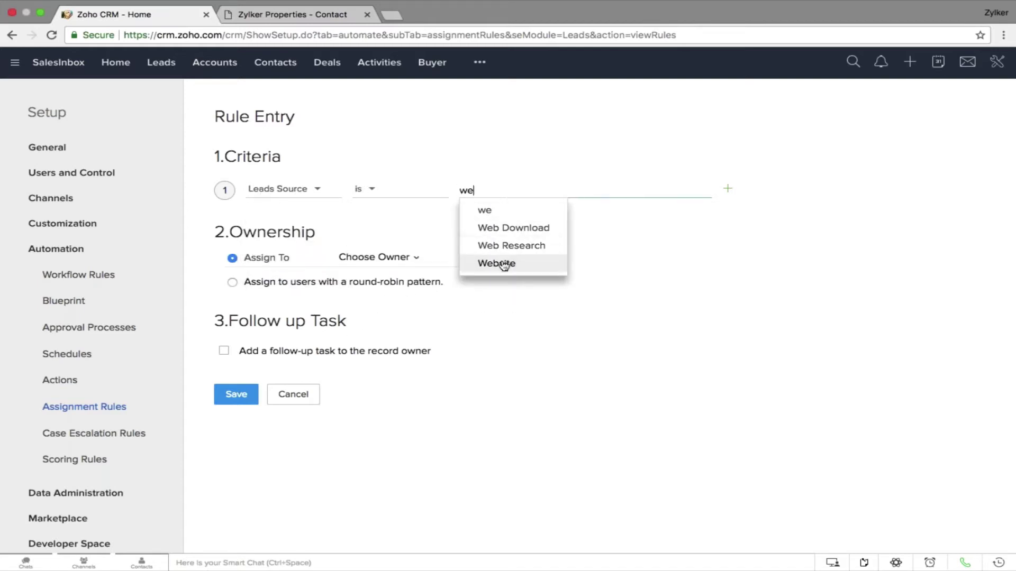
click(504, 263)
key(Escape)
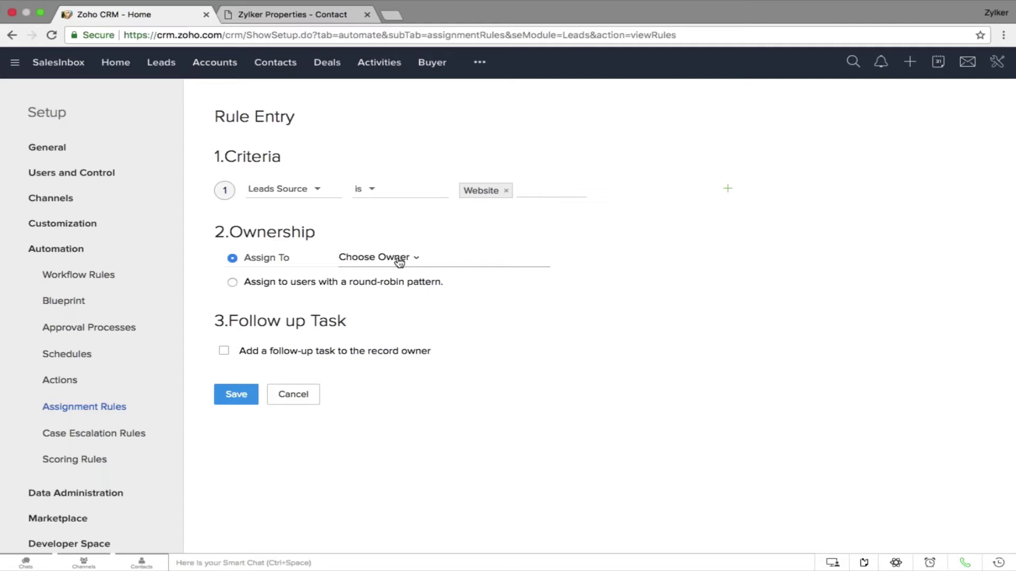
click(399, 261)
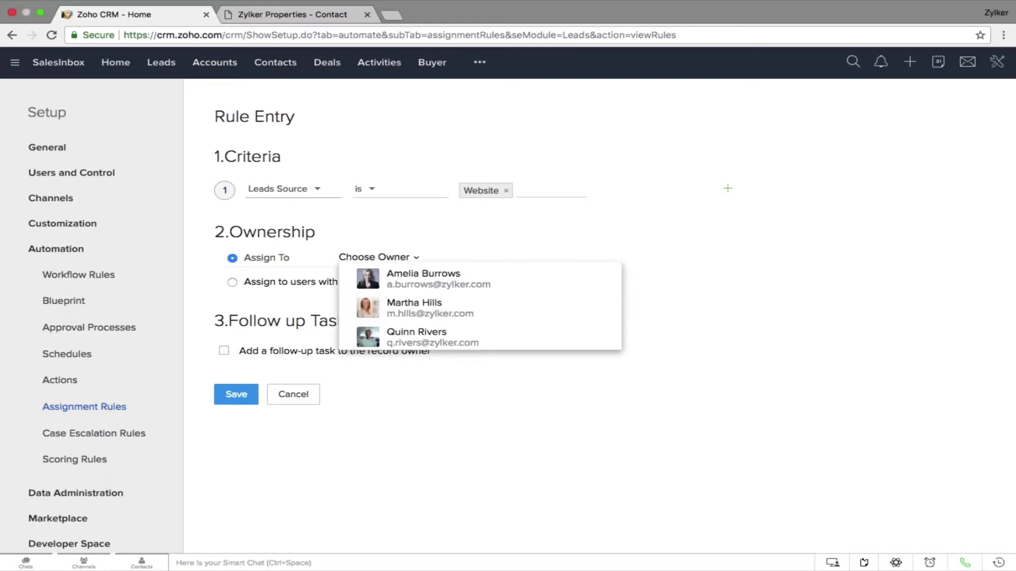
click(436, 289)
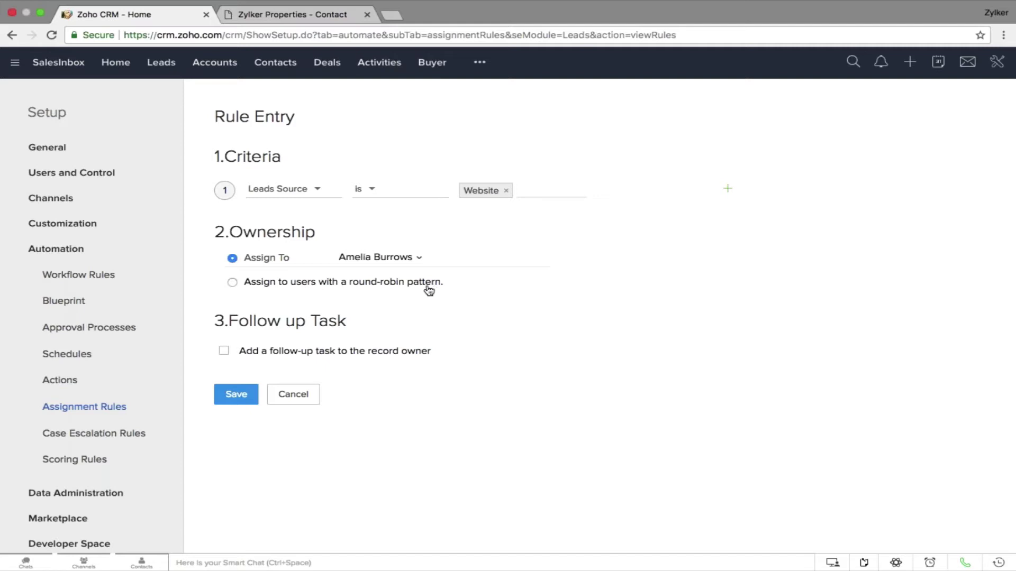
Switch the entry's ownership to round-robin assignment using a list of Users
click(429, 286)
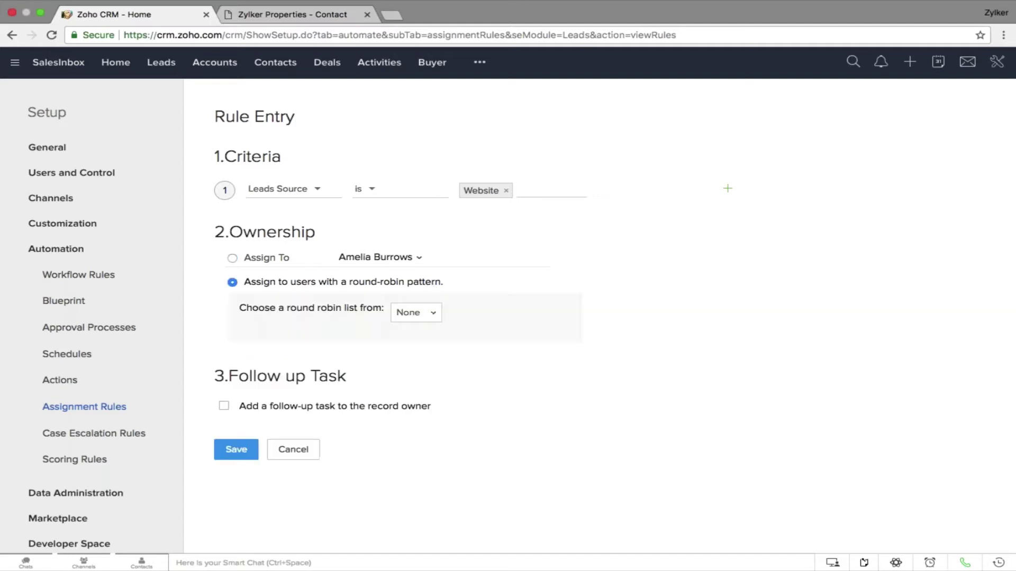
click(426, 314)
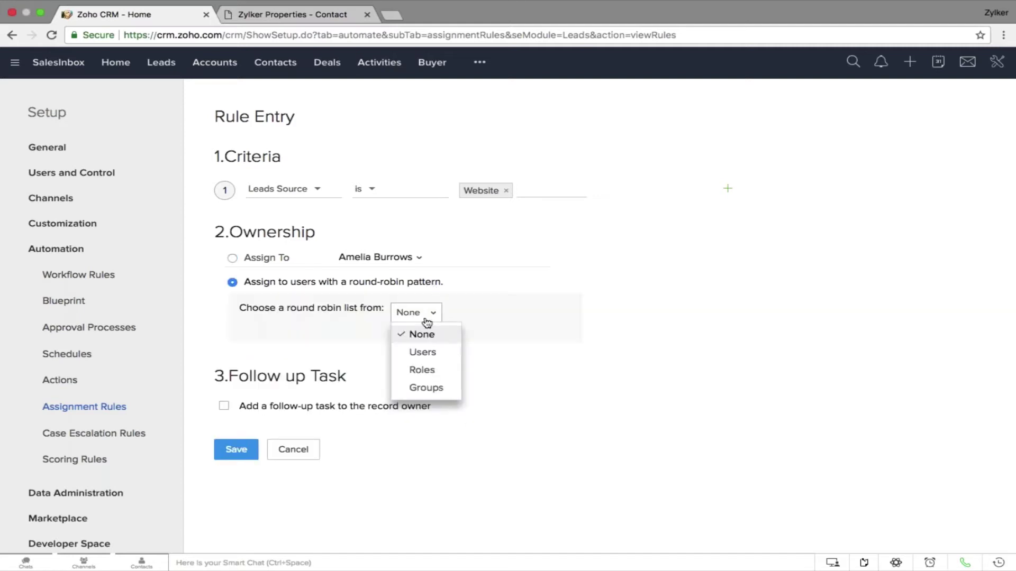
click(430, 353)
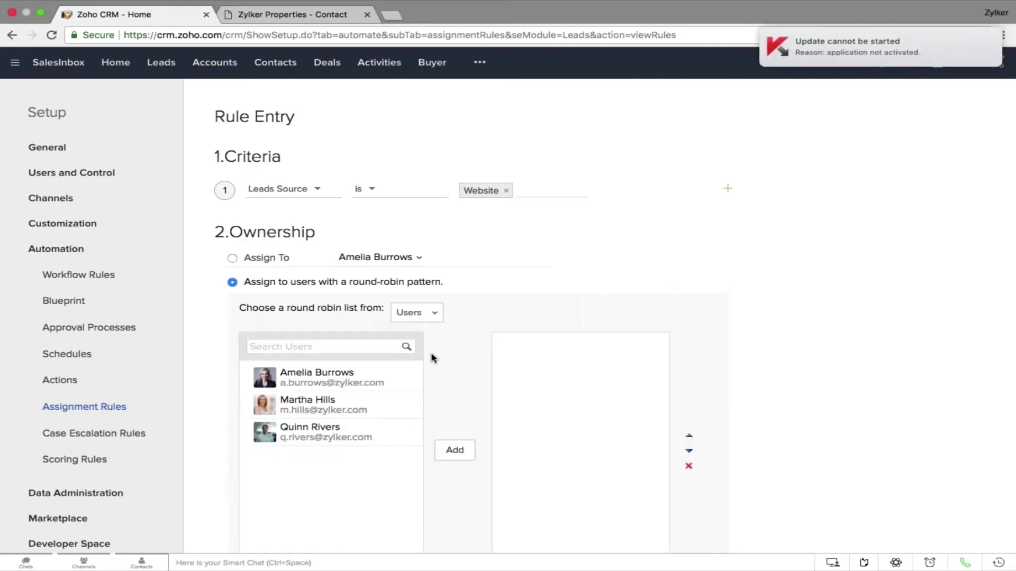
Add all three users to the round-robin list and save the rule entry
click(385, 370)
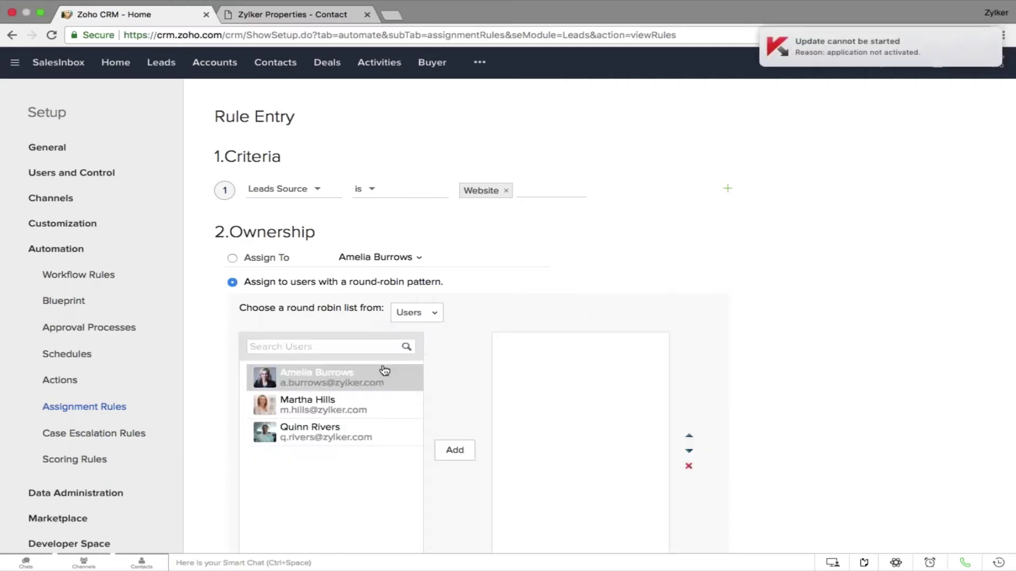
click(452, 450)
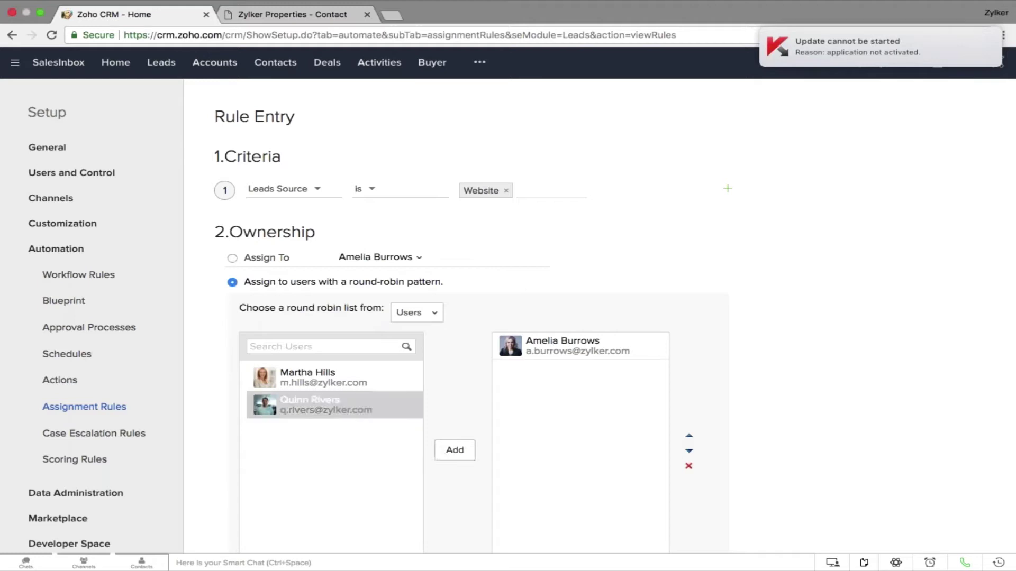
click(365, 399)
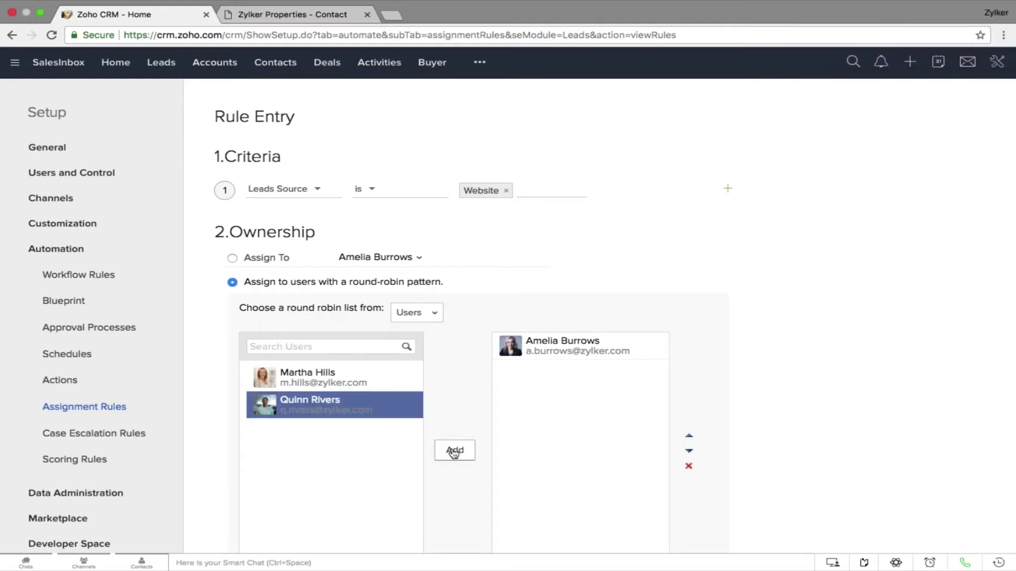
click(453, 450)
click(388, 376)
click(455, 451)
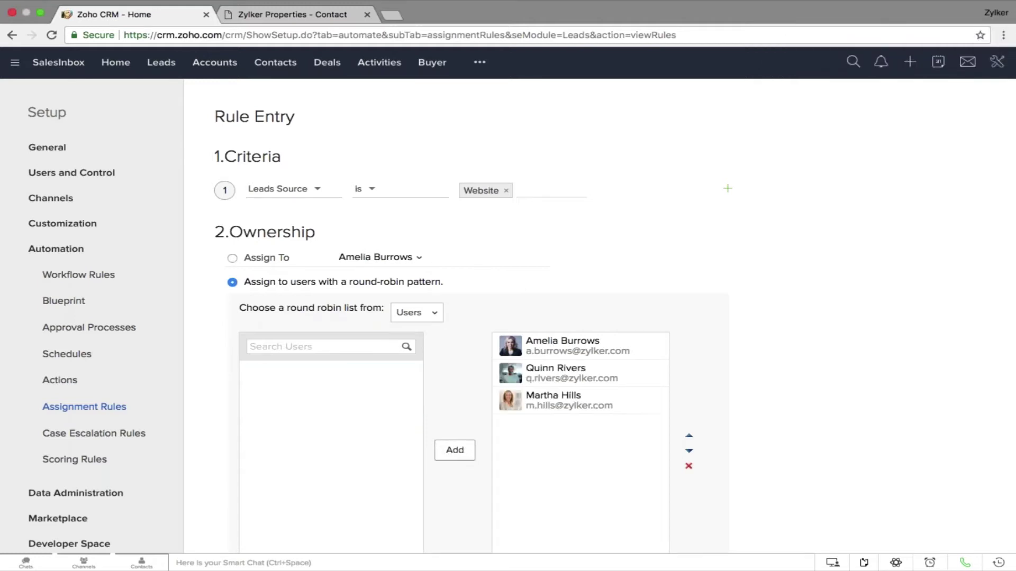
scroll(853, 461, down, 2)
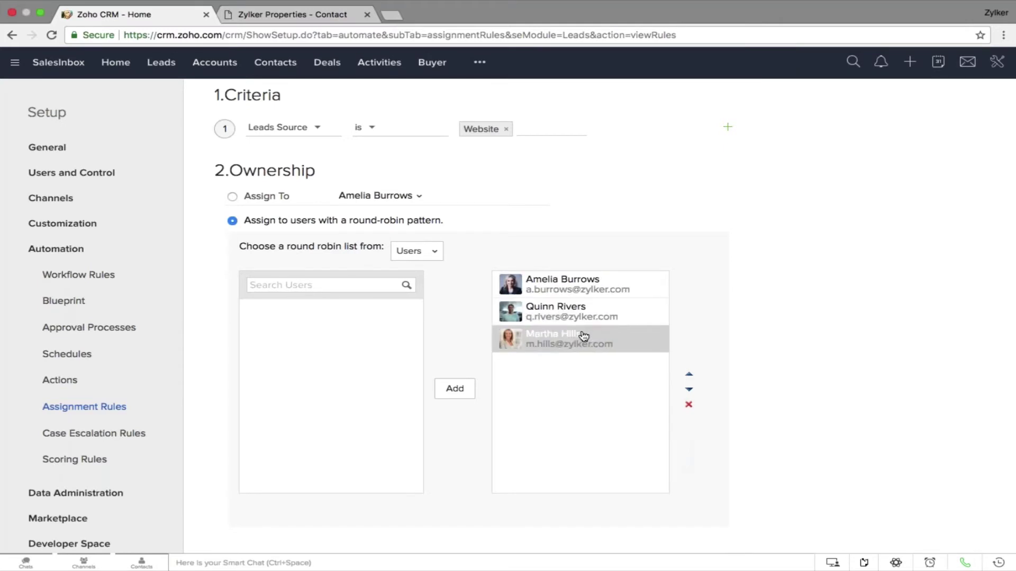
scroll(583, 335, down, 5)
click(237, 516)
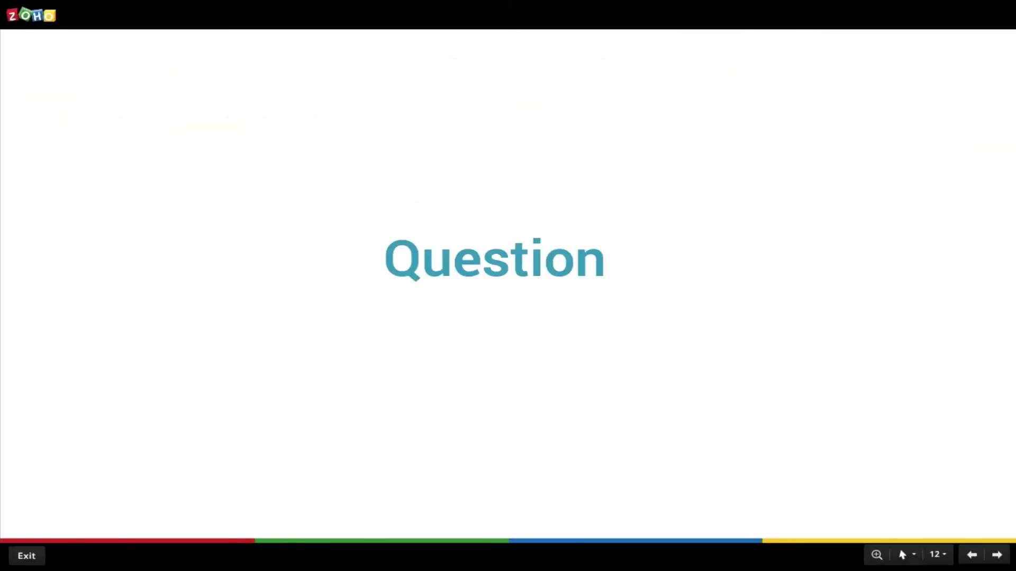
Return to the full-screen presentation and advance from the Question slide to Scoring rules
mouse_move(764, 556)
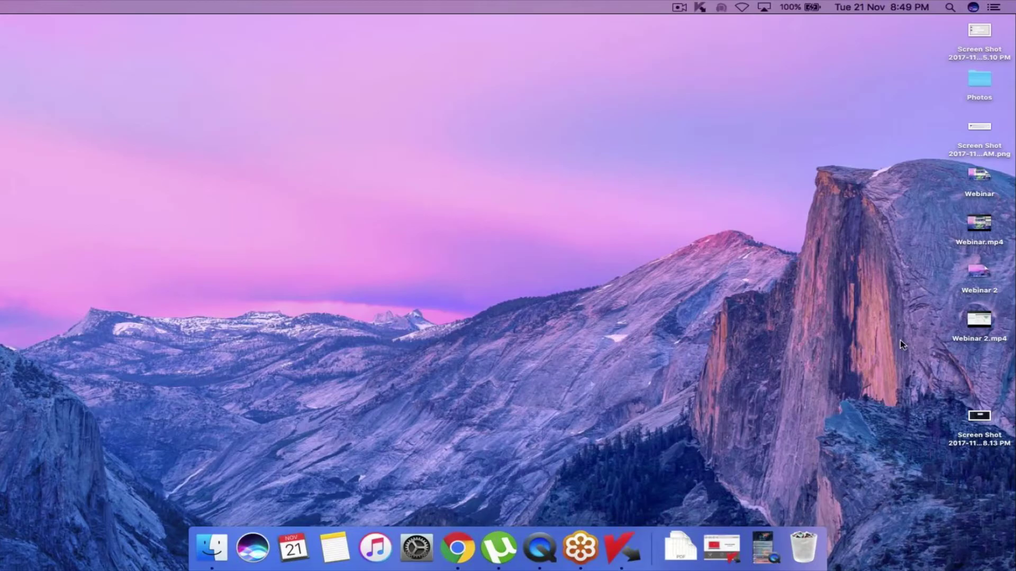
key(ctrl+Right)
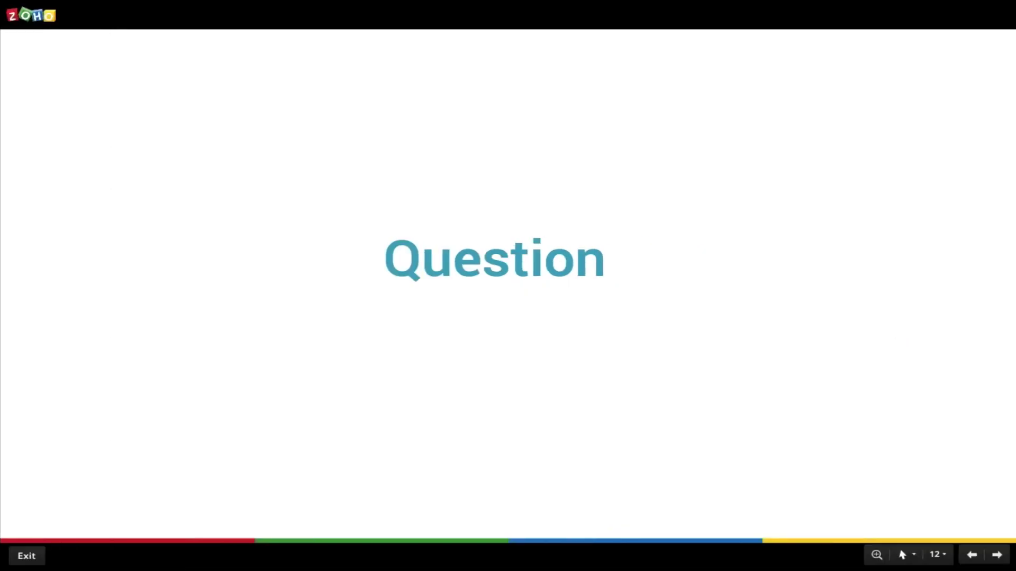
key(Right)
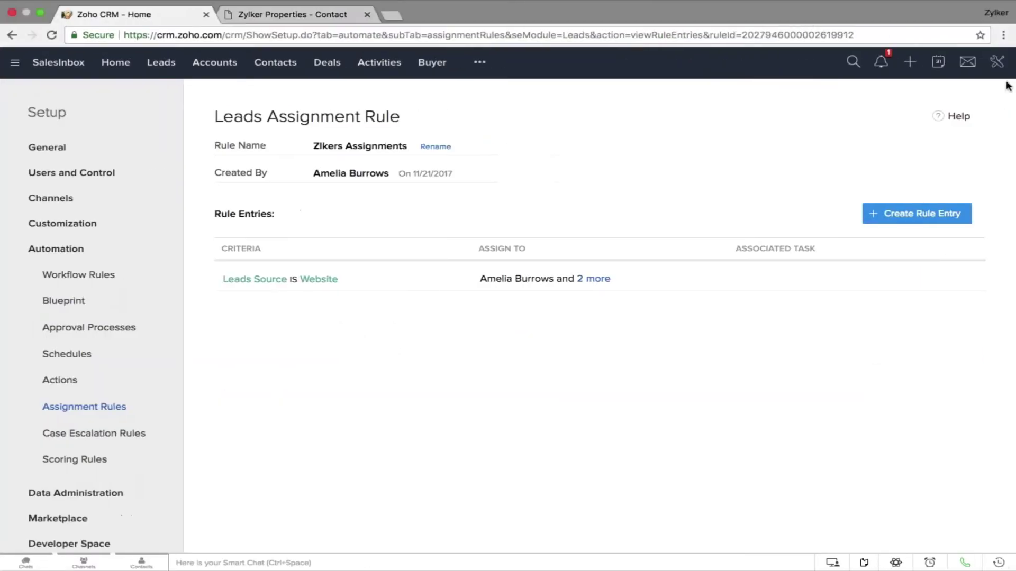
Open Scoring Rules for the Leads module and start a new Leads field criterion
click(997, 61)
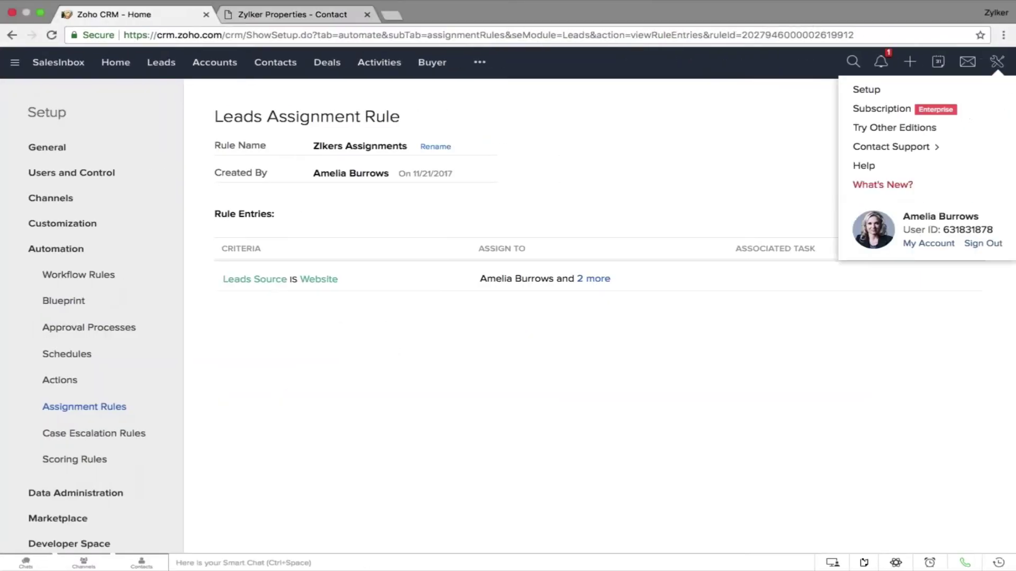
click(954, 90)
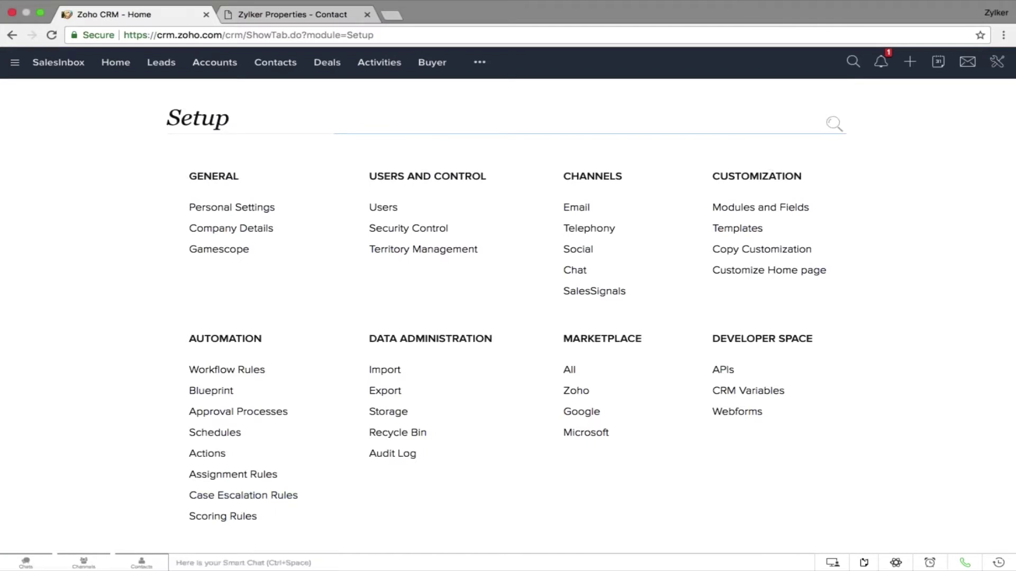
click(239, 517)
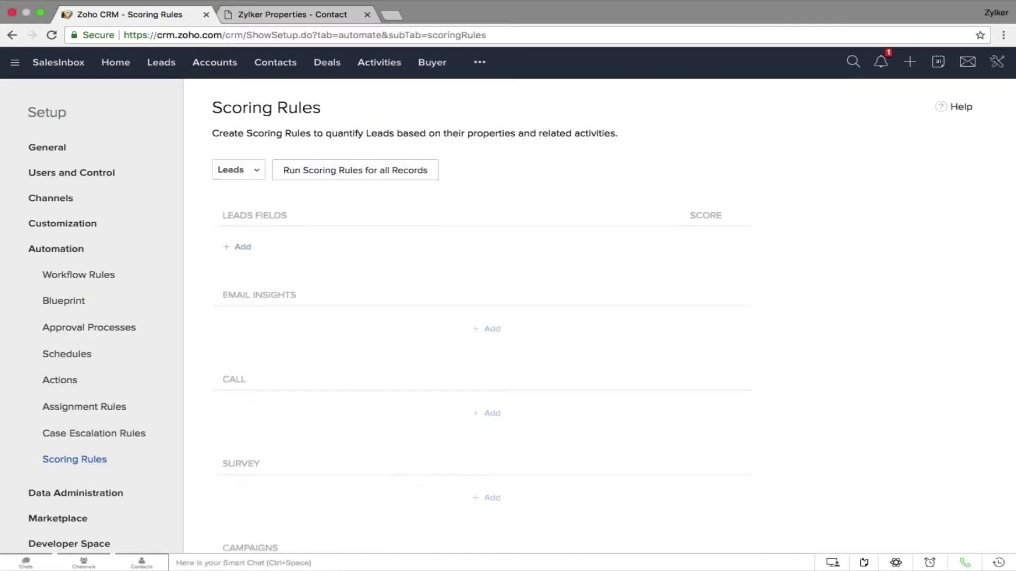
click(257, 171)
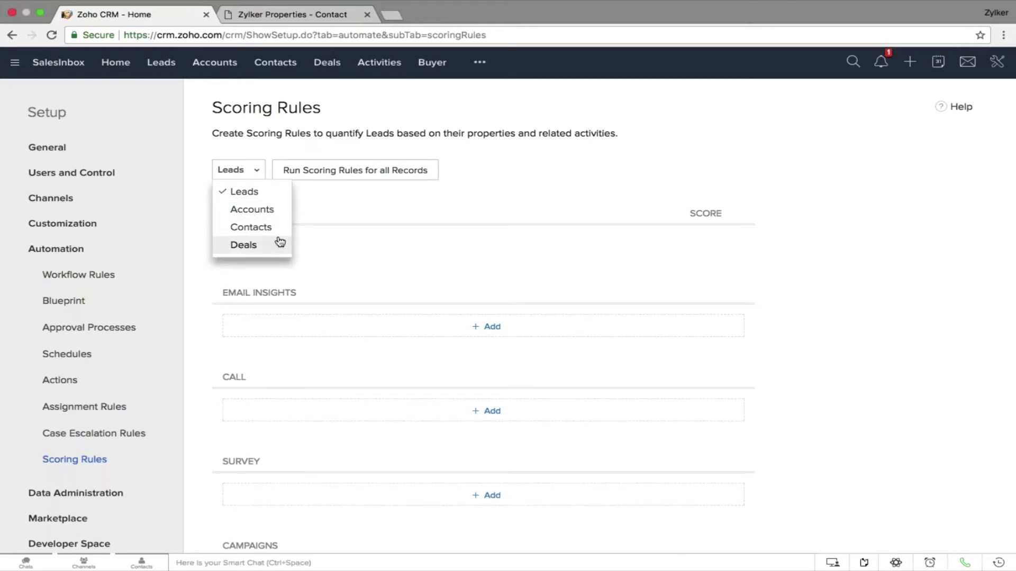
click(259, 194)
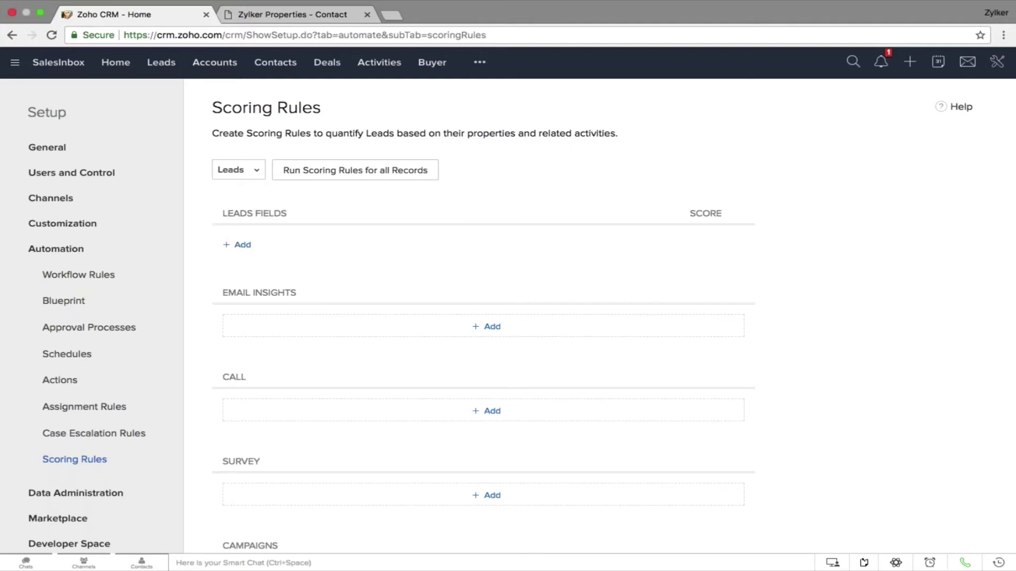
click(243, 246)
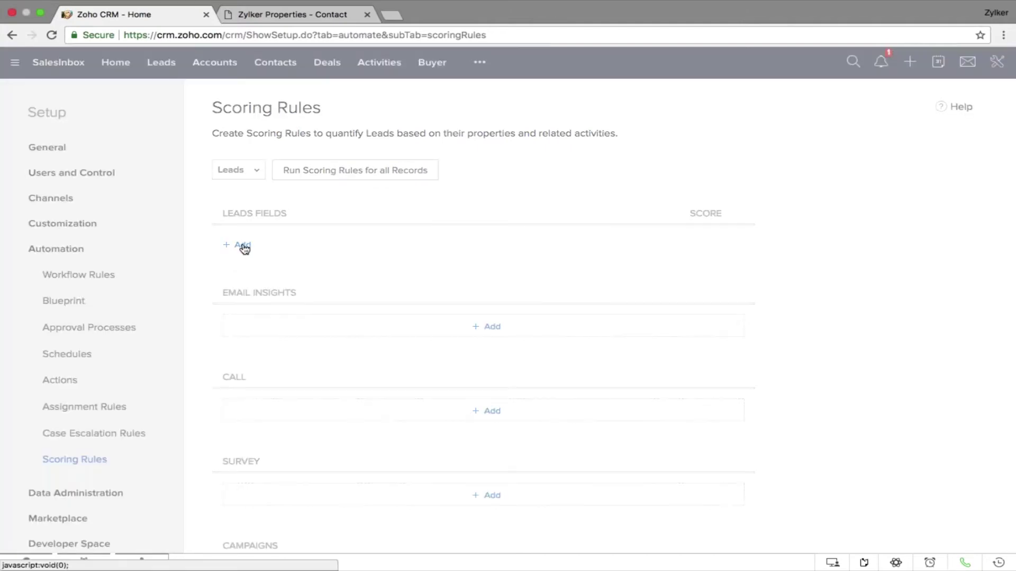
click(288, 119)
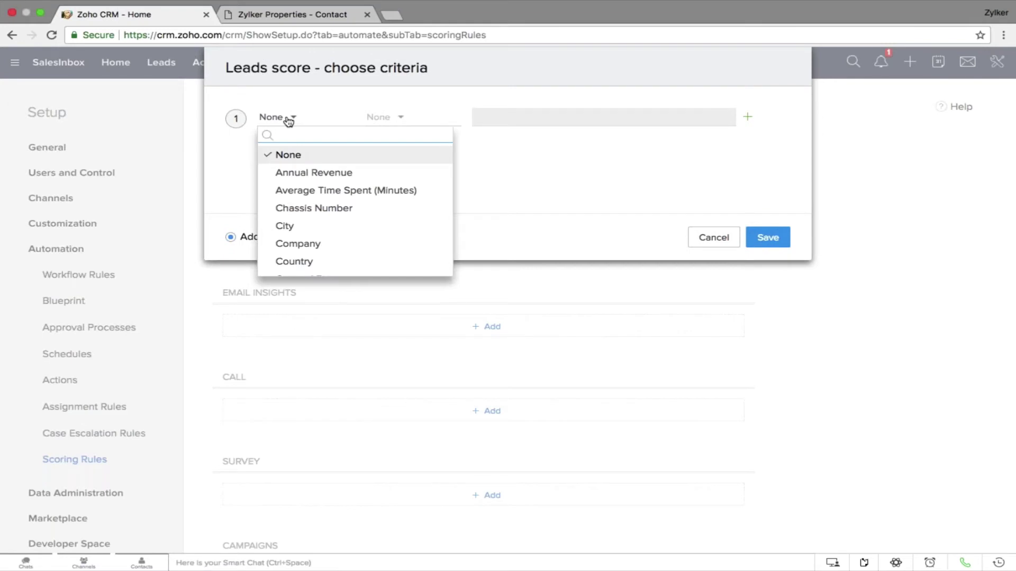
Save a 10-point scoring rule: Leads Source is Advertisement
text(lea)
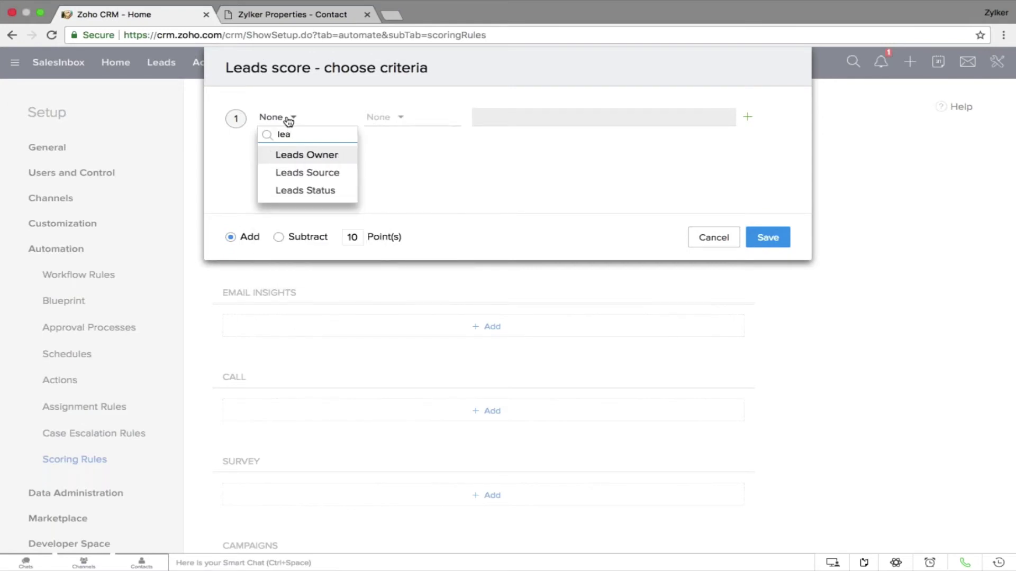
click(320, 174)
click(398, 118)
click(410, 156)
click(521, 117)
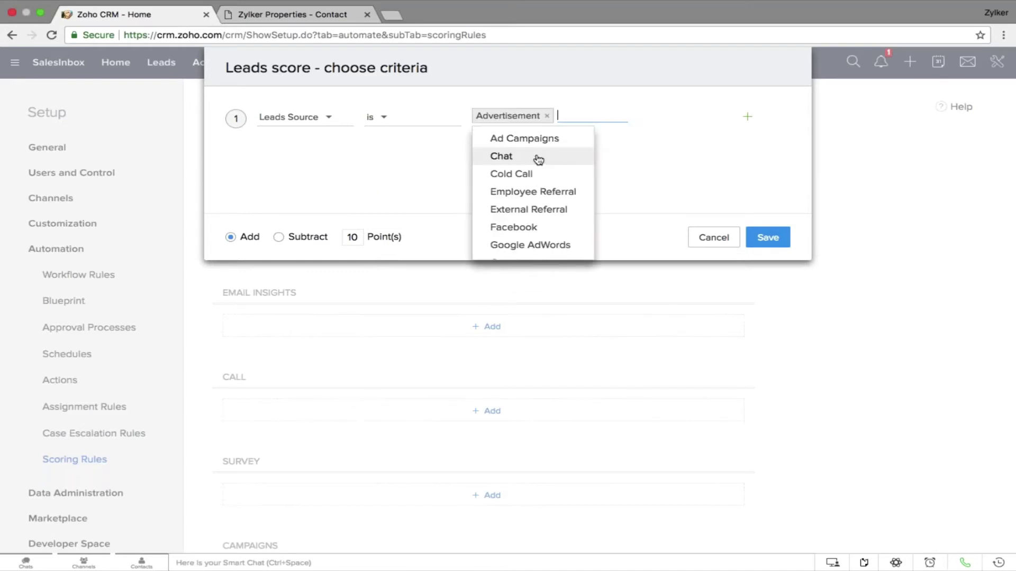
click(709, 186)
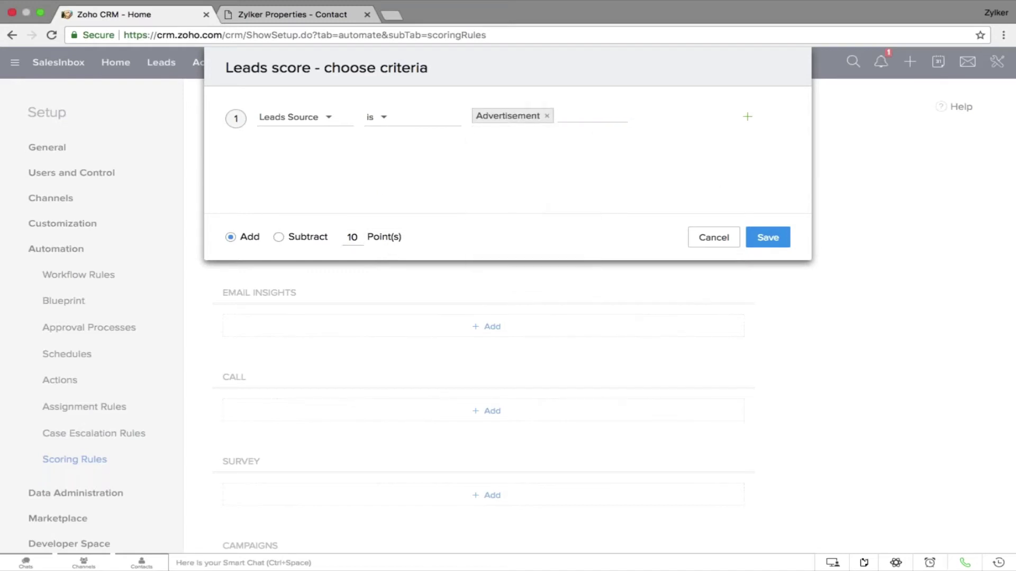
click(755, 239)
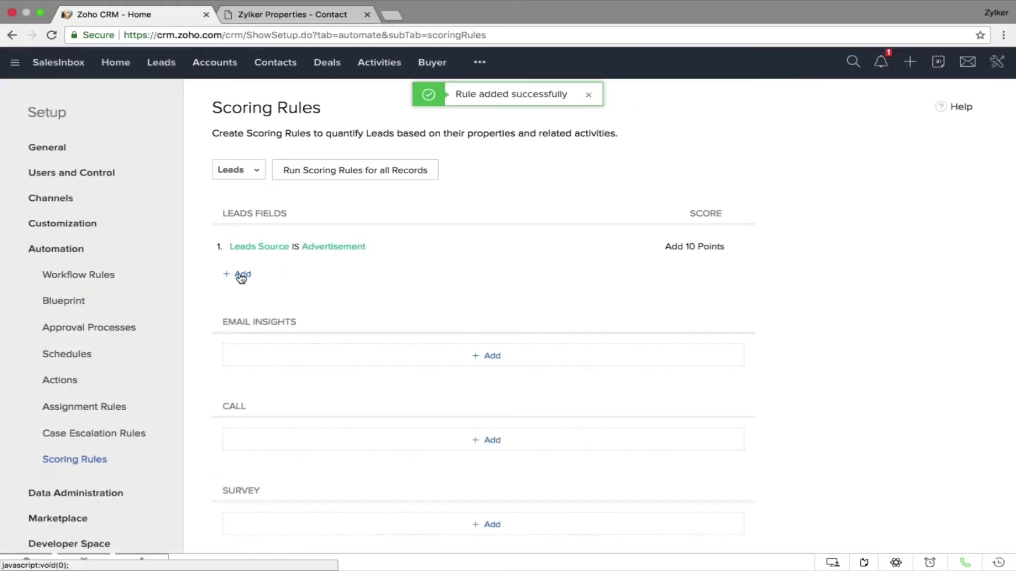
Add and save a 10-point scoring rule: Industry is Large Enterprise
click(241, 275)
click(279, 119)
text(ind)
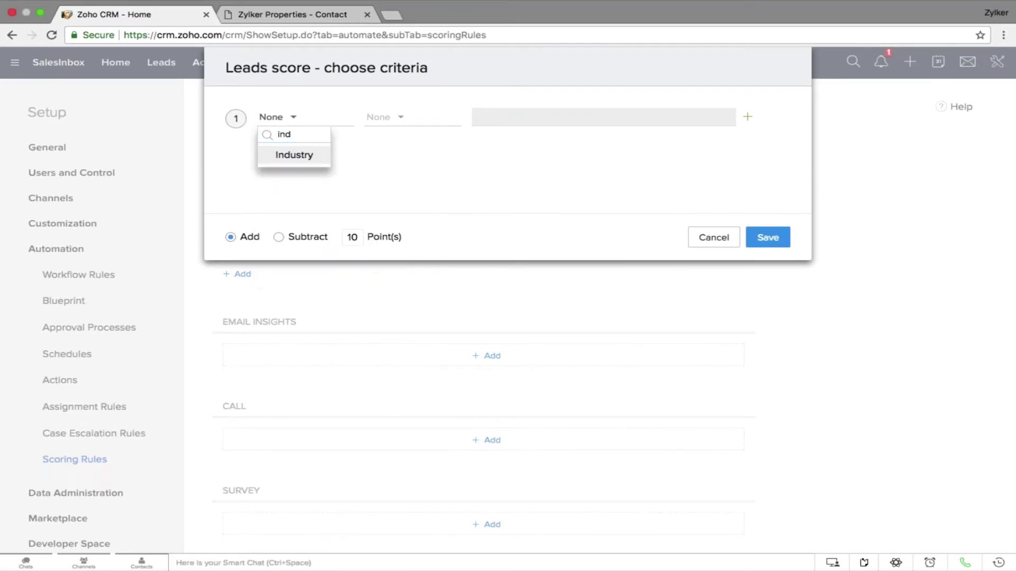
key(Return)
click(377, 118)
click(390, 157)
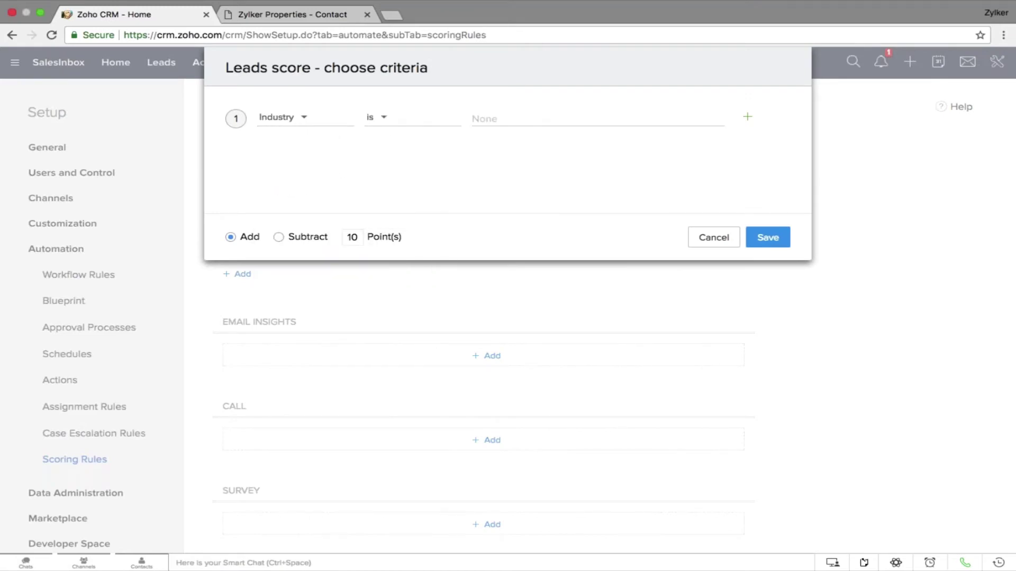
click(495, 120)
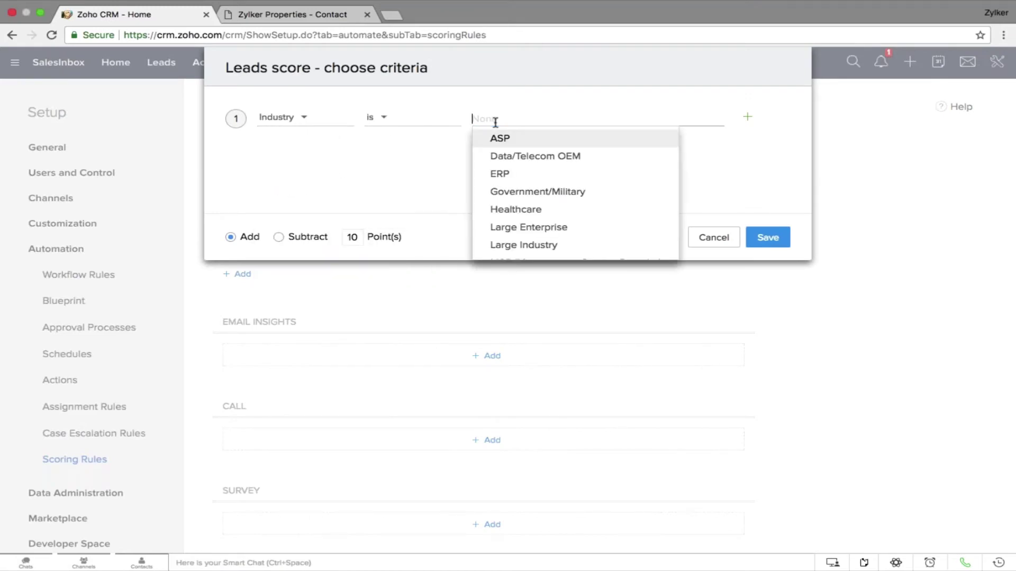
click(544, 228)
click(730, 193)
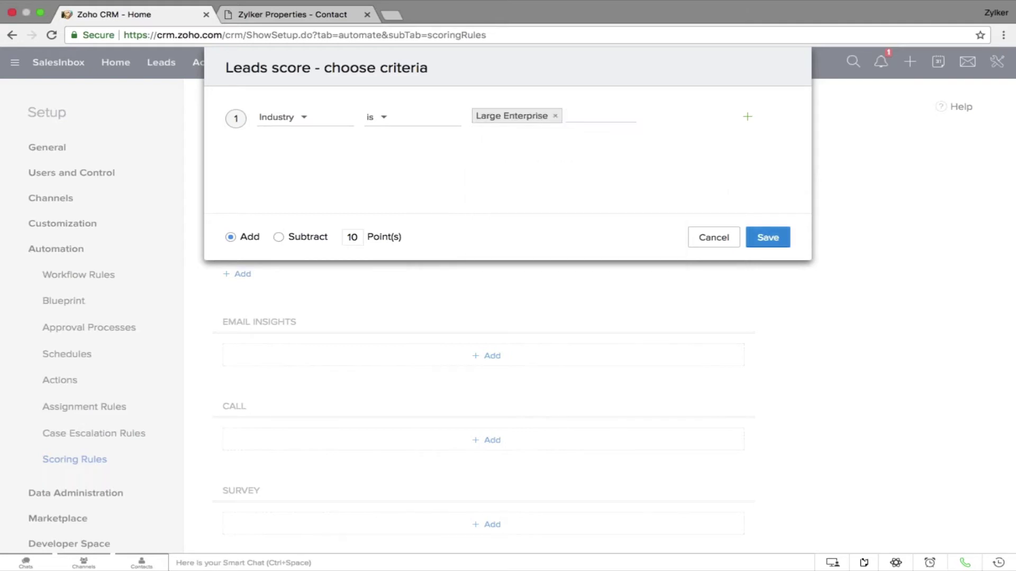
click(768, 237)
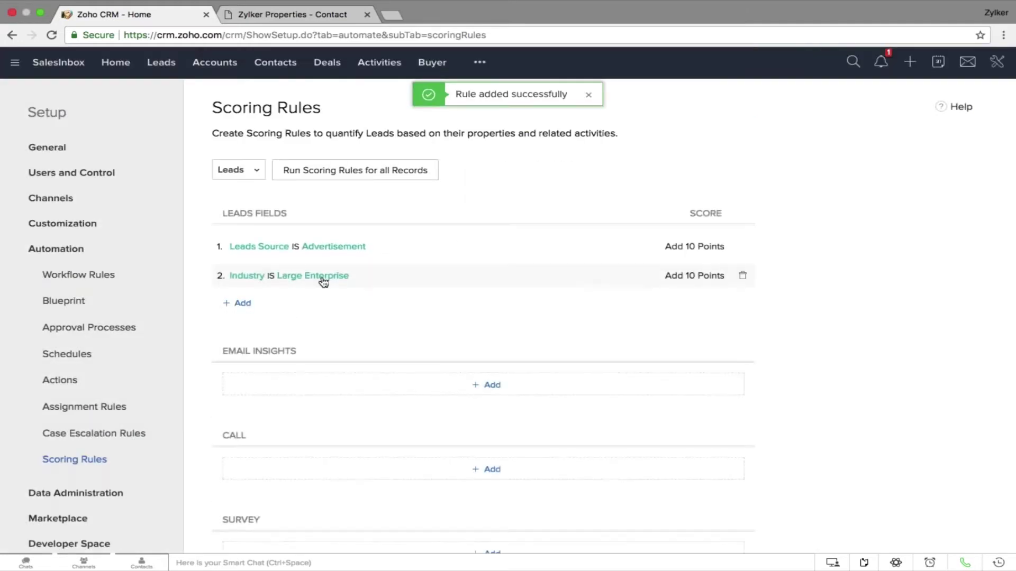
Review the two scoring rules and return to the Leads records
scroll(323, 282, down, 10)
scroll(323, 282, up, 10)
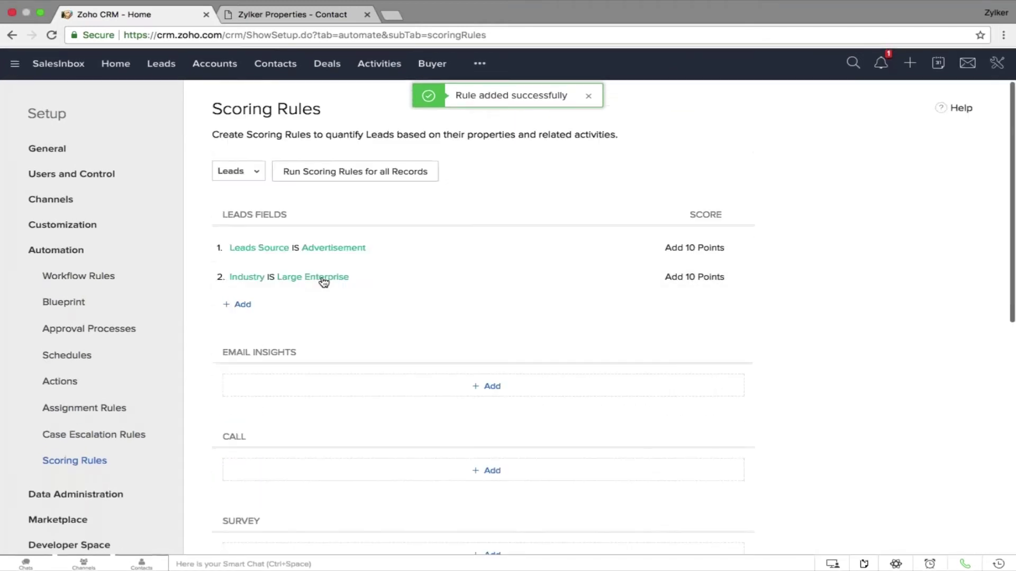
click(164, 70)
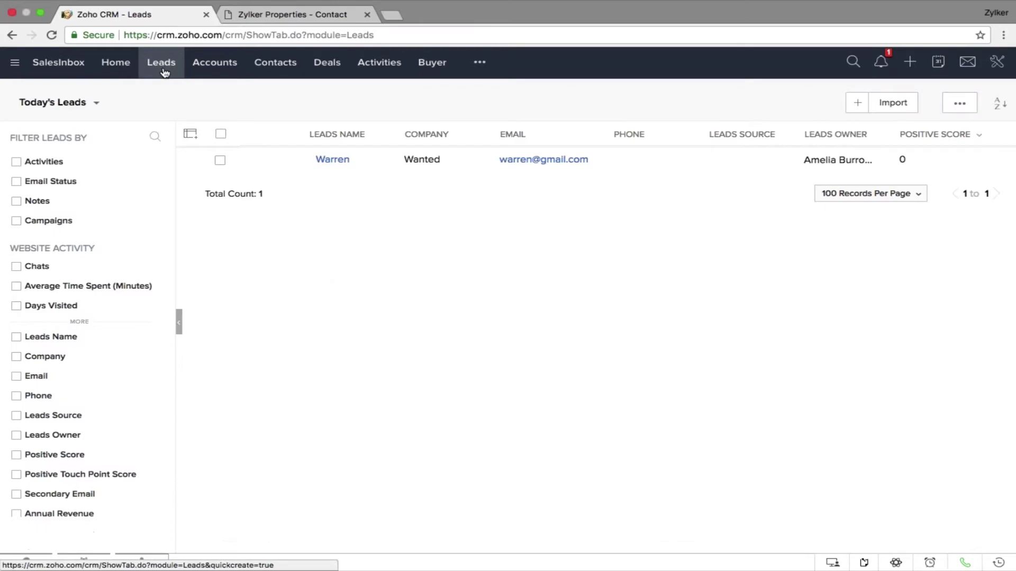
Switch the Leads list to All Leads and point out the Score column
click(97, 103)
click(100, 266)
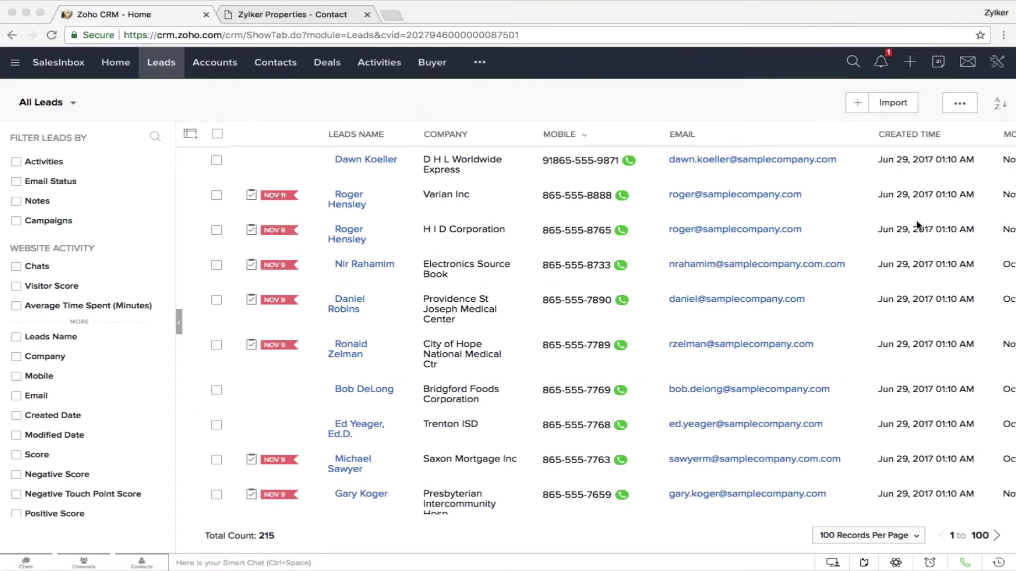
scroll(931, 166, right, 5)
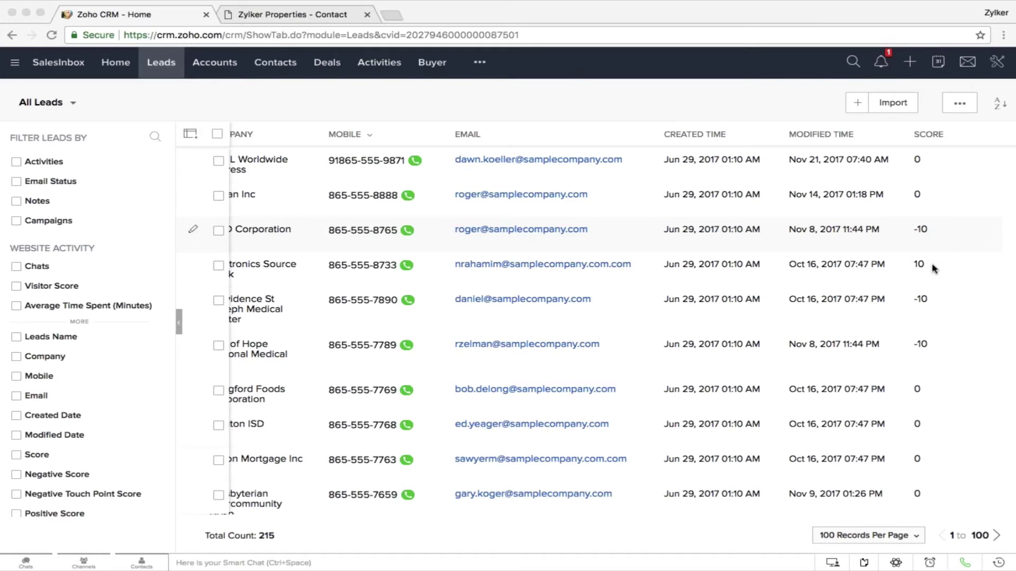
click(154, 138)
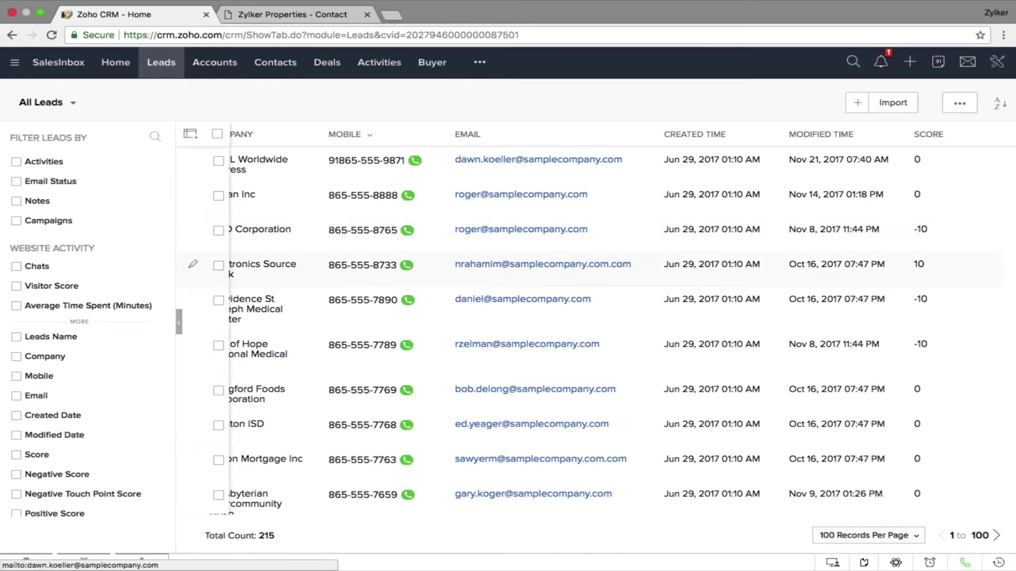
drag(947, 134, 911, 136)
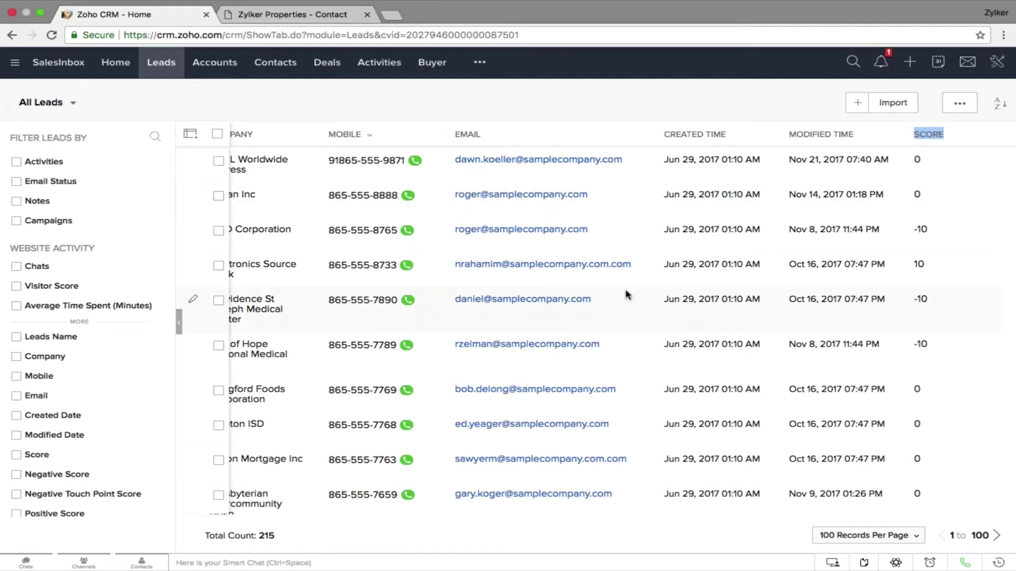
Bring the presentation back and advance from slide 13 to the Workflow rules slide
key(ctrl+Left)
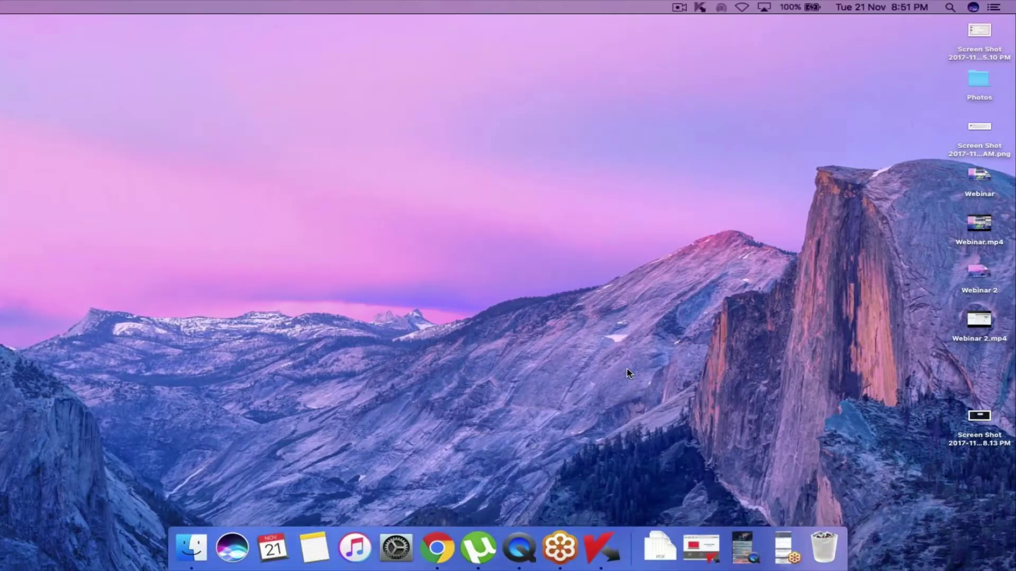
key(ctrl+Right)
key(ctrl+Right)
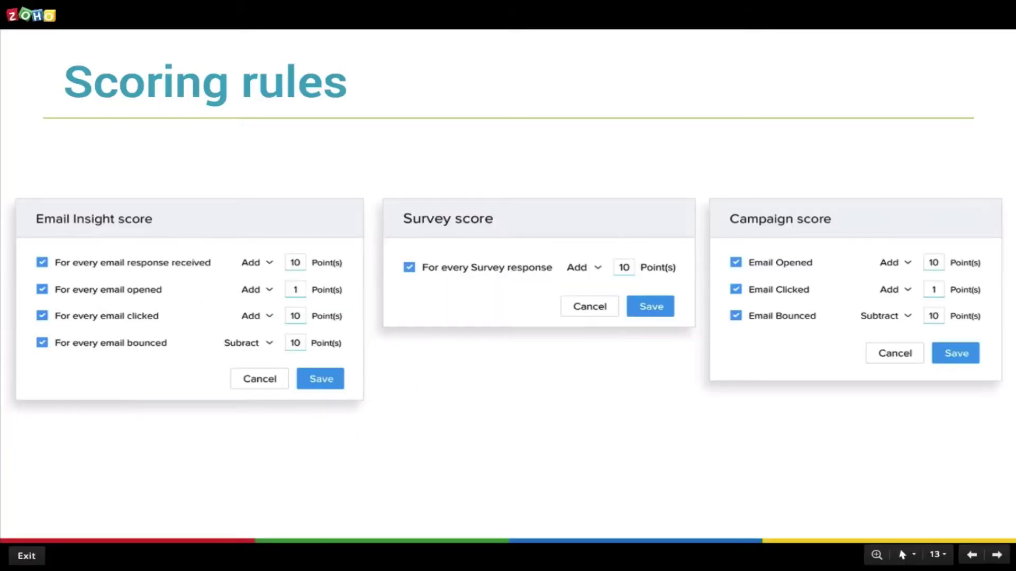
key(Right)
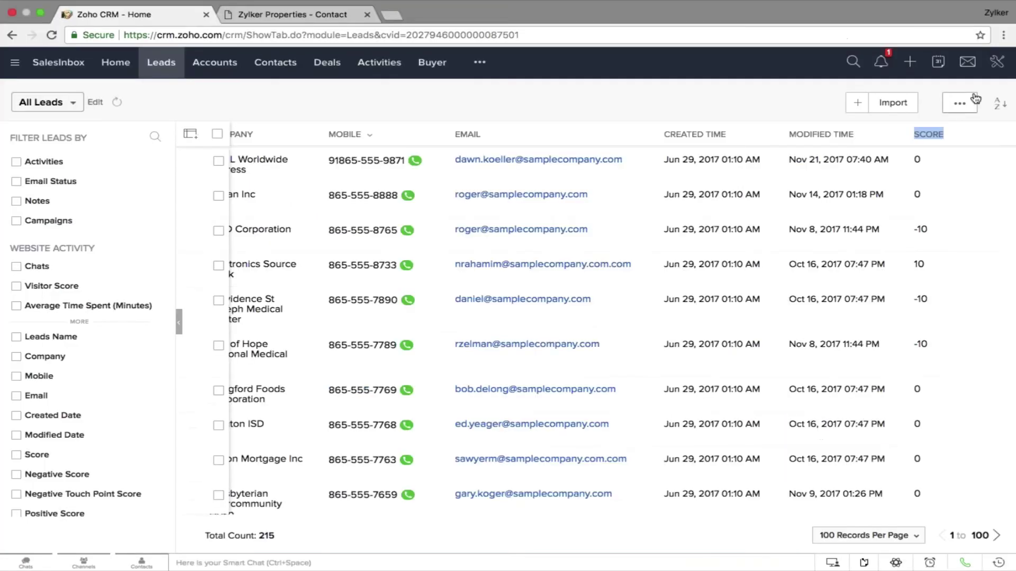
From Setup, go to Workflow Rules and start creating a new rule
click(997, 62)
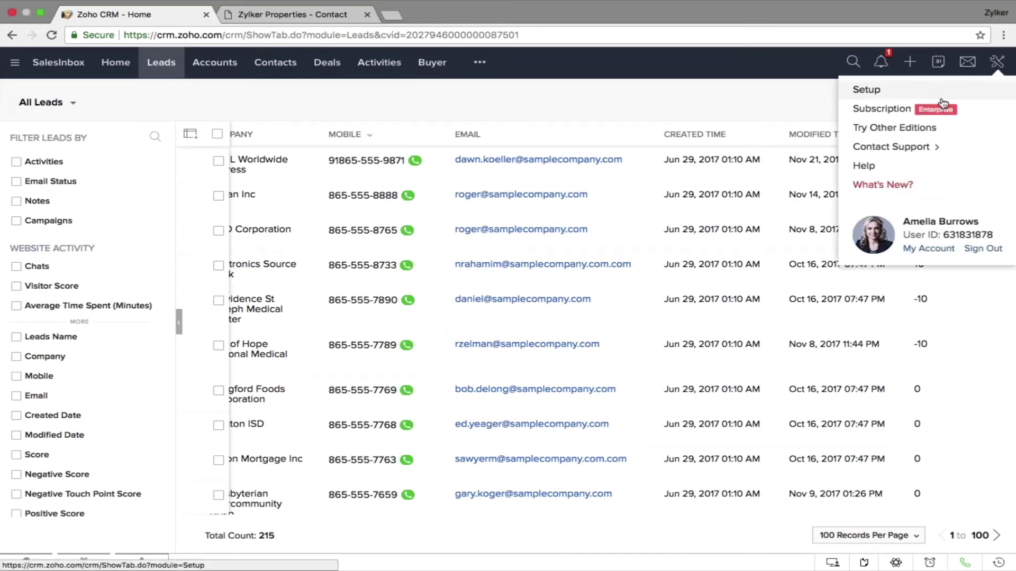
click(866, 90)
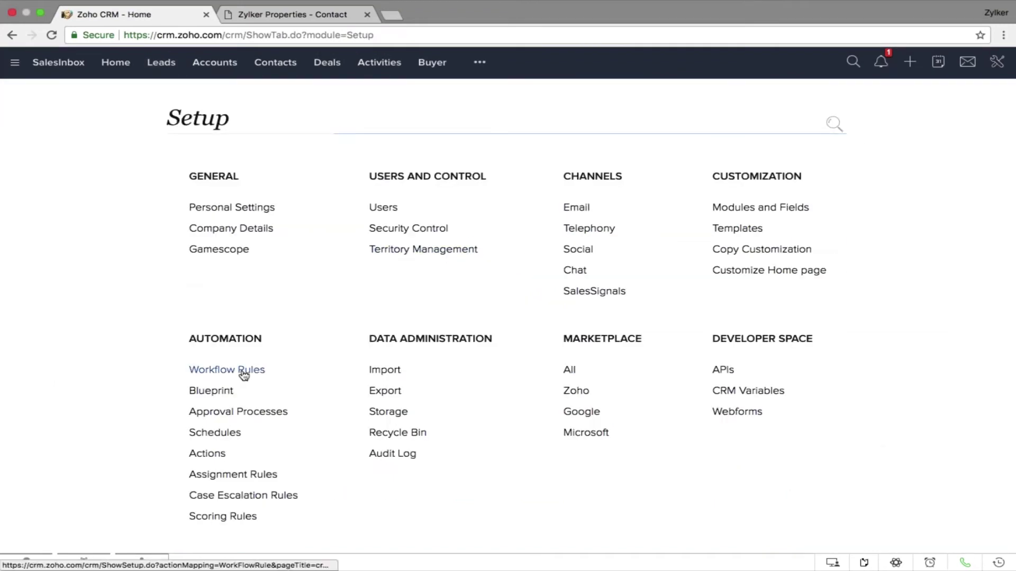
click(227, 369)
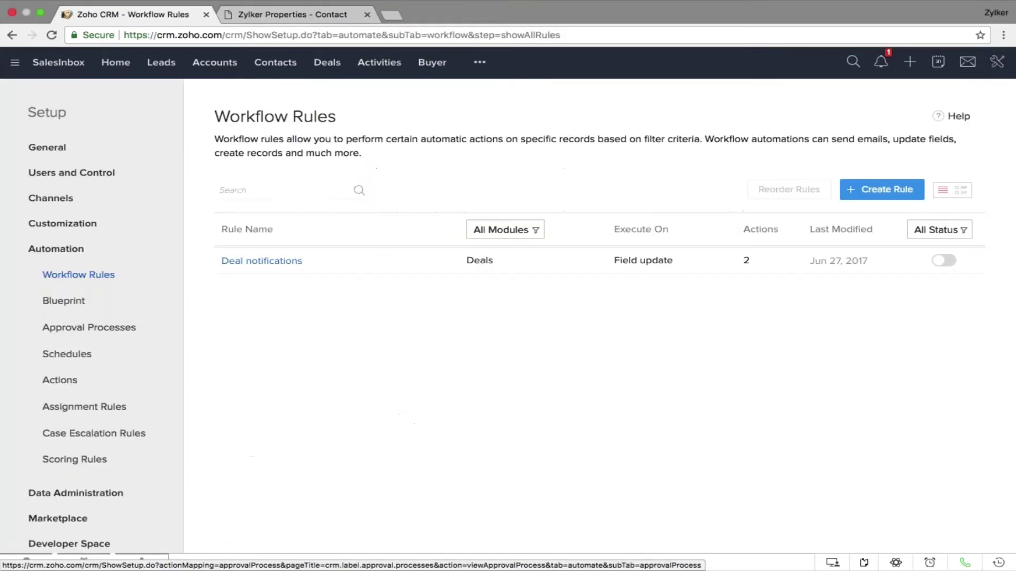
click(882, 189)
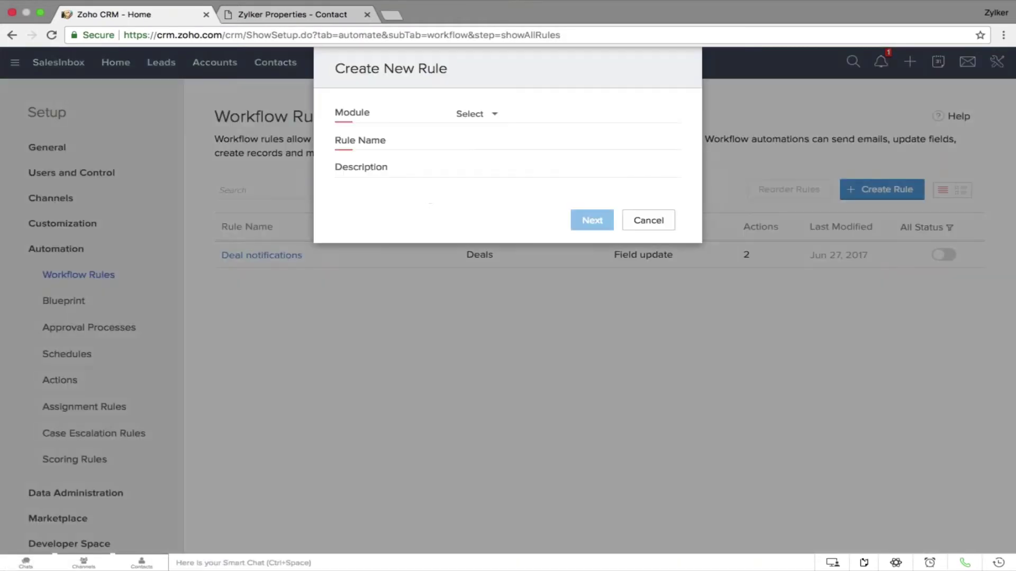
Set the rule's module to Leads and name it 'Welcome Email'
click(479, 114)
click(495, 163)
click(492, 139)
text(Welcome E)
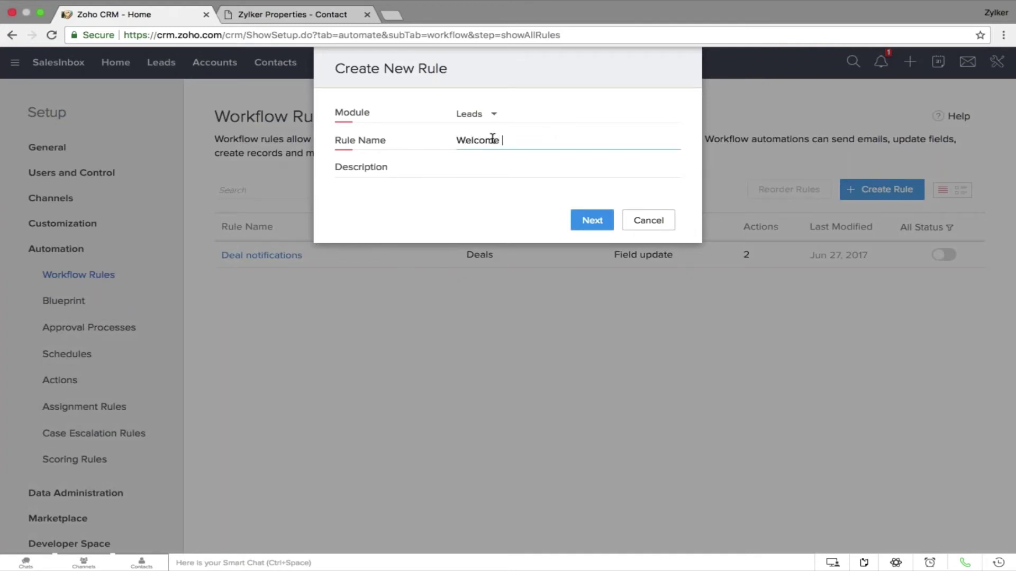
text(mail)
key(Return)
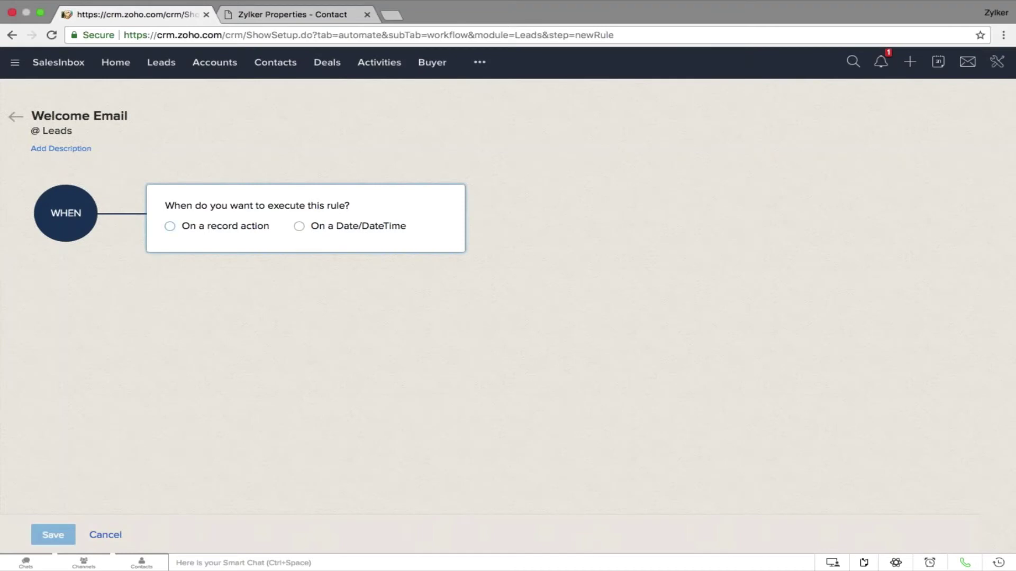
Trigger the rule on a record action (Create) and apply it to All Records
click(212, 228)
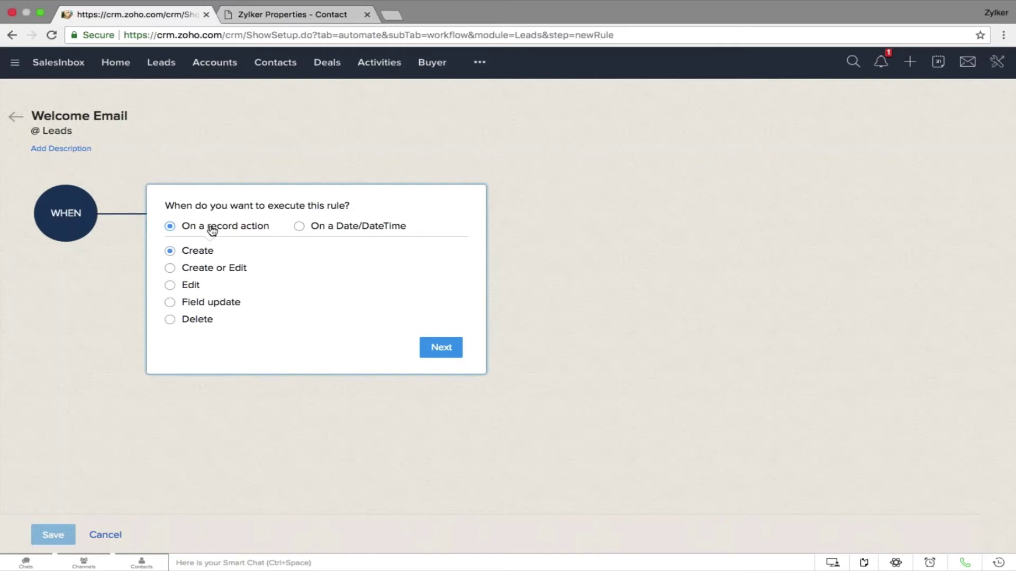
click(338, 232)
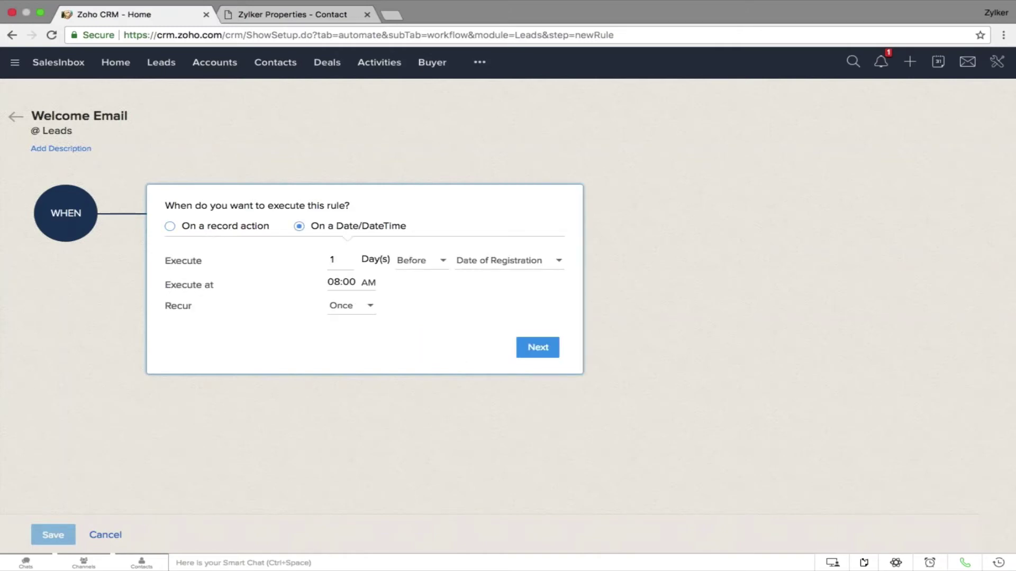
click(233, 225)
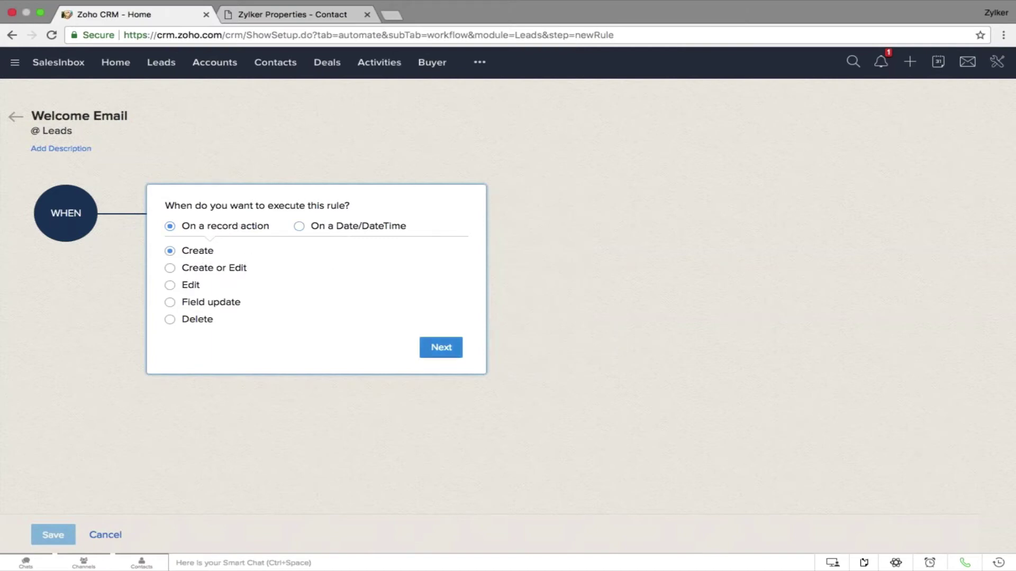
click(439, 348)
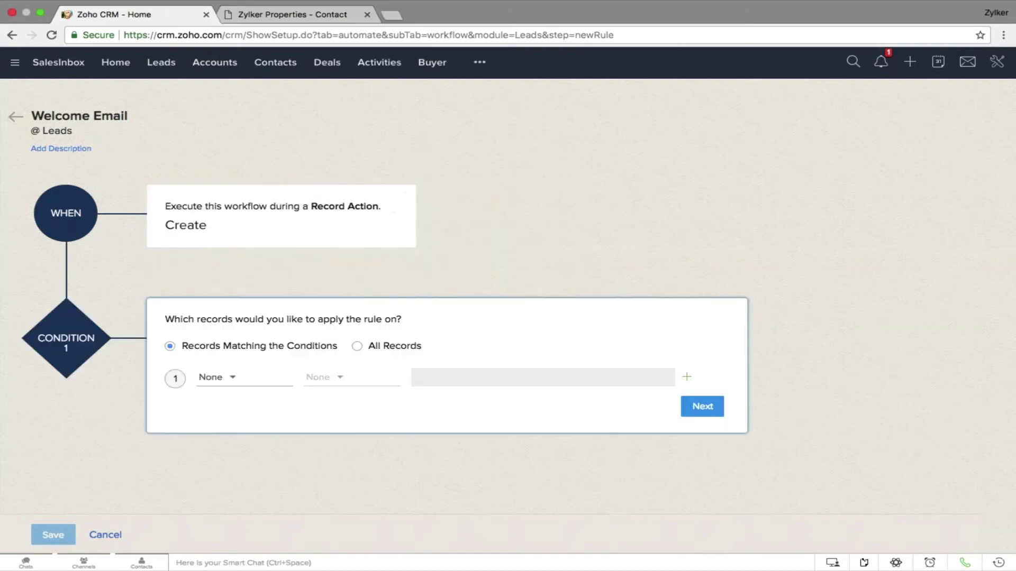
click(373, 349)
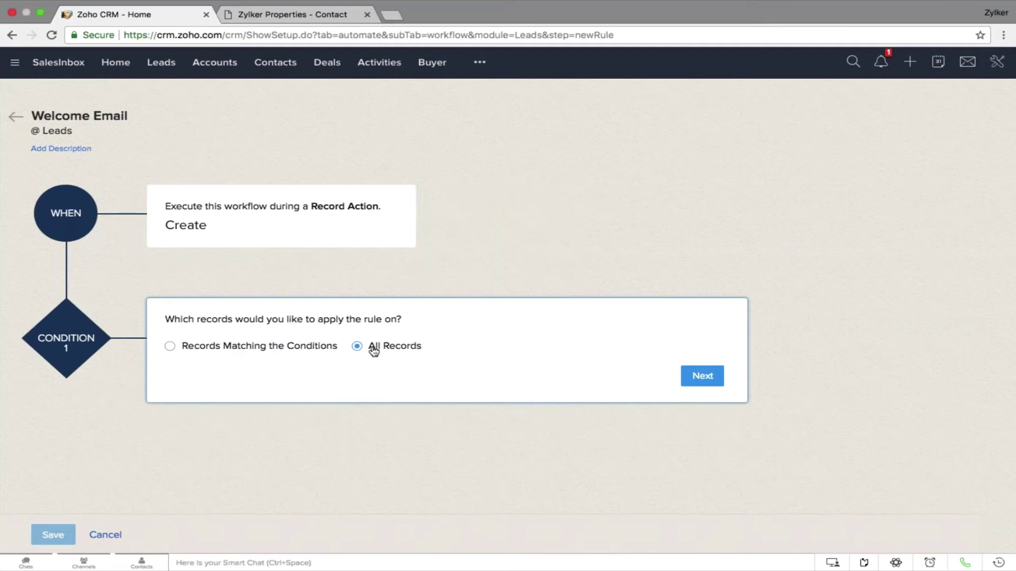
click(714, 378)
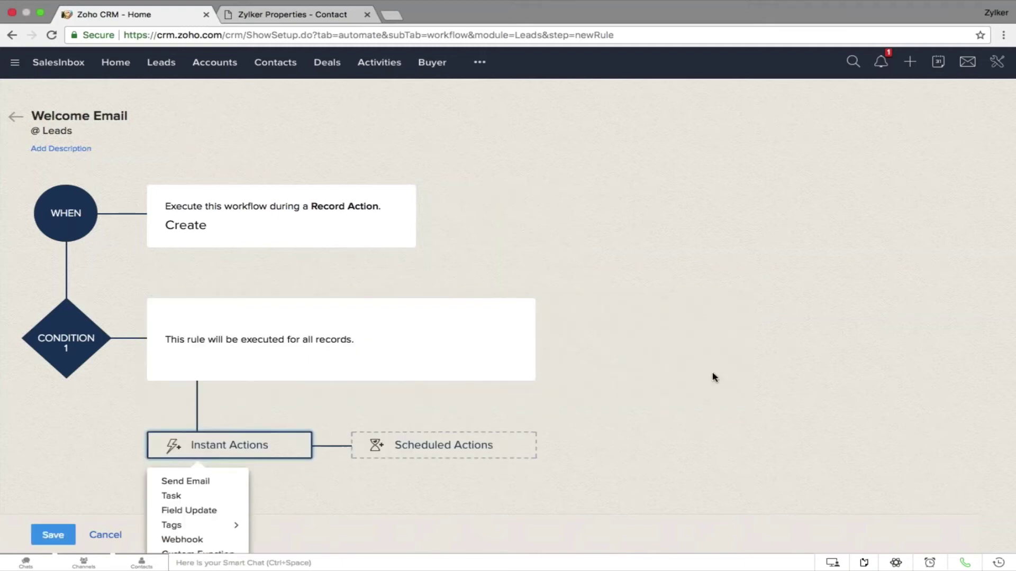
Associate the Welcome Email alert as an instant Send Email action, save the rule, and open Blueprint
click(219, 419)
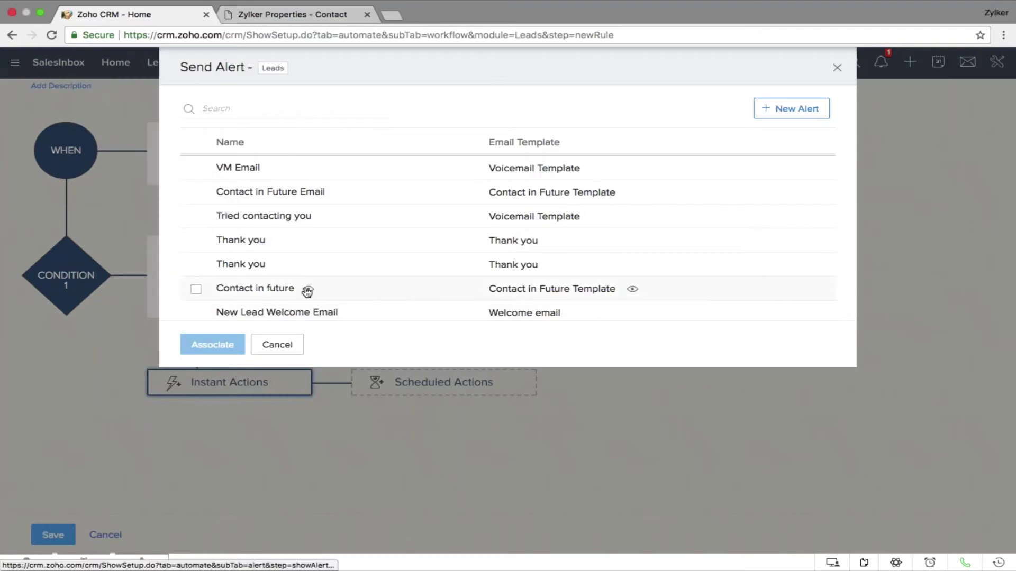
scroll(307, 291, down, 3)
scroll(303, 290, down, 2)
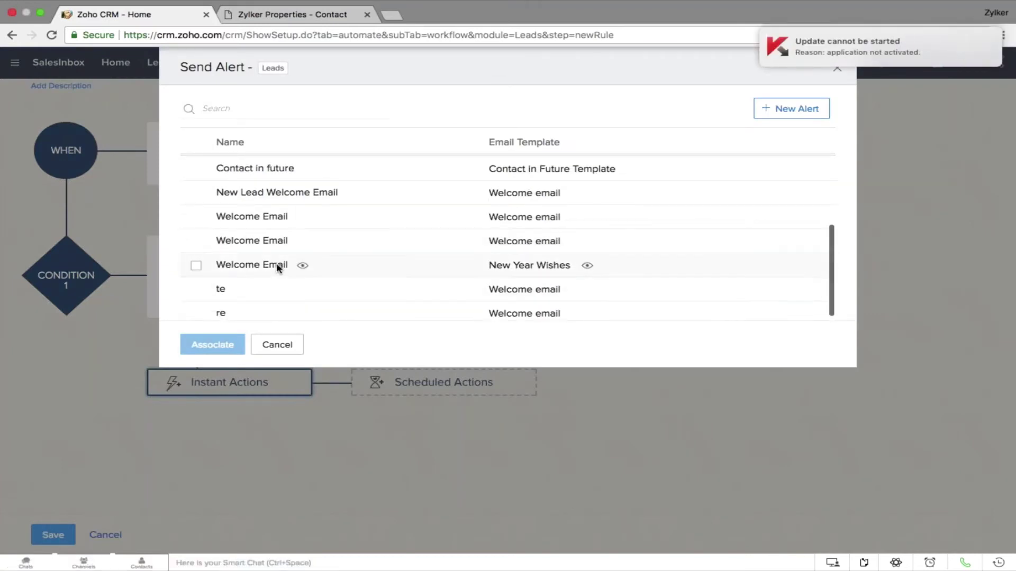
click(196, 265)
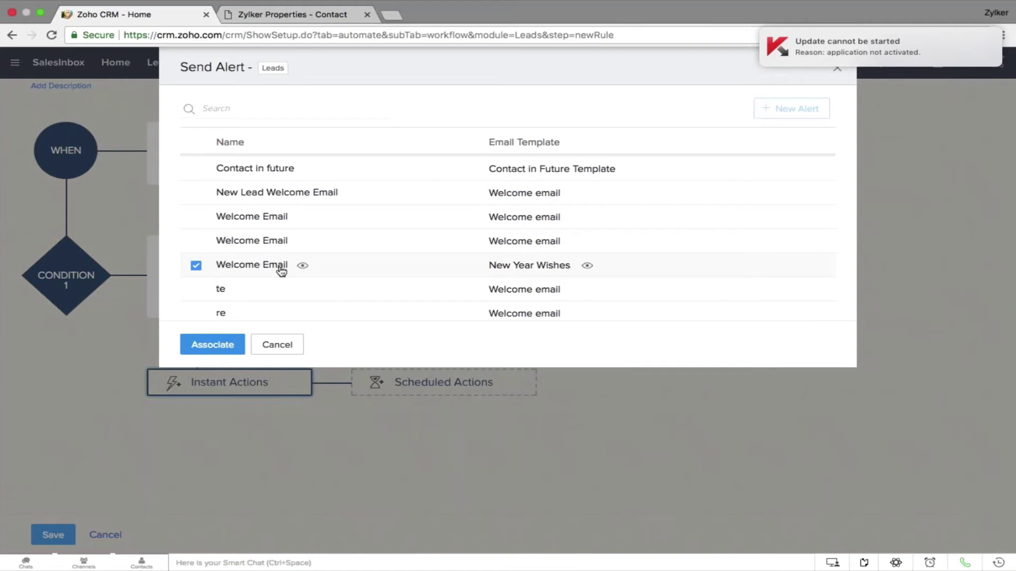
click(225, 345)
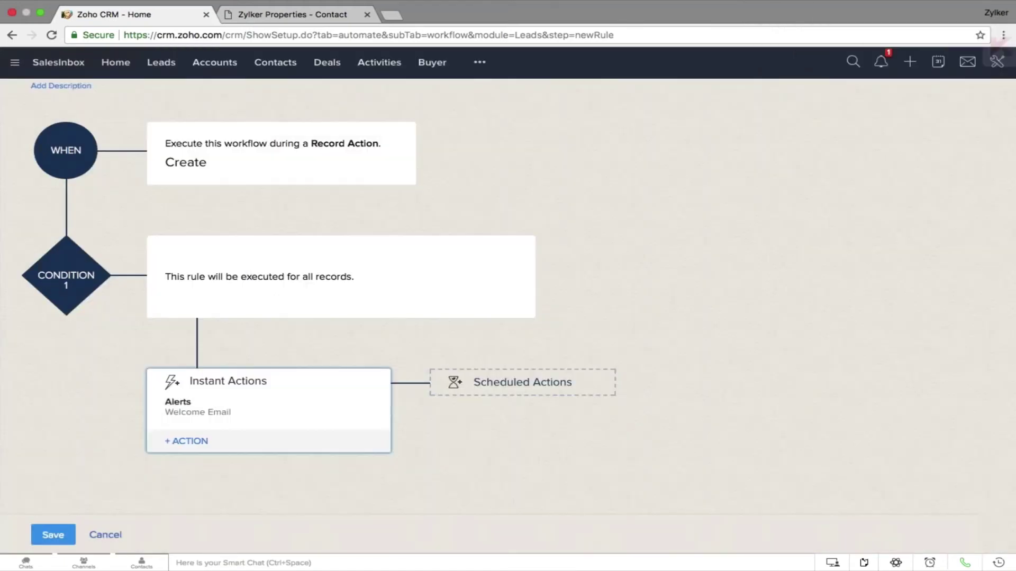
click(53, 535)
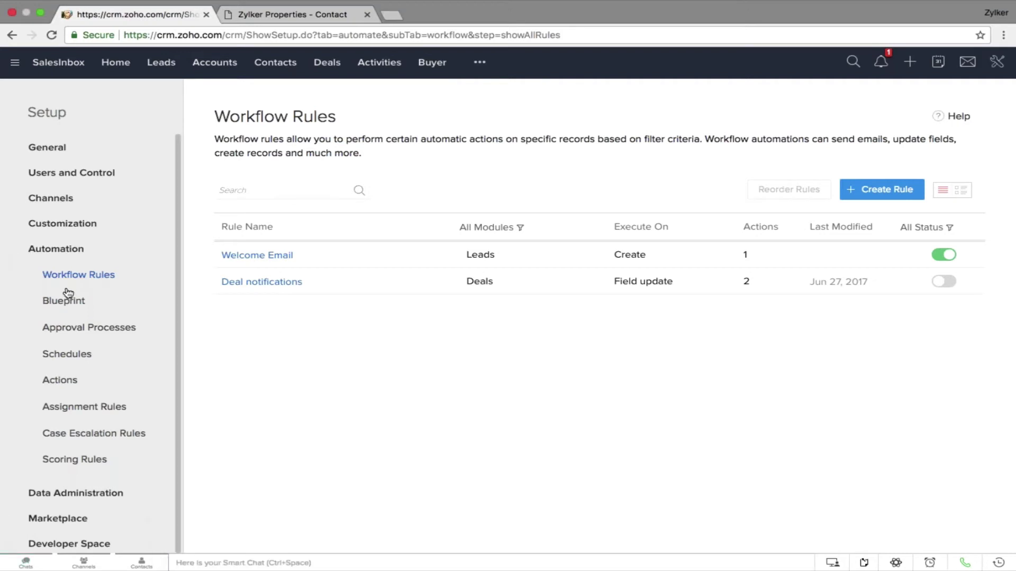
click(71, 309)
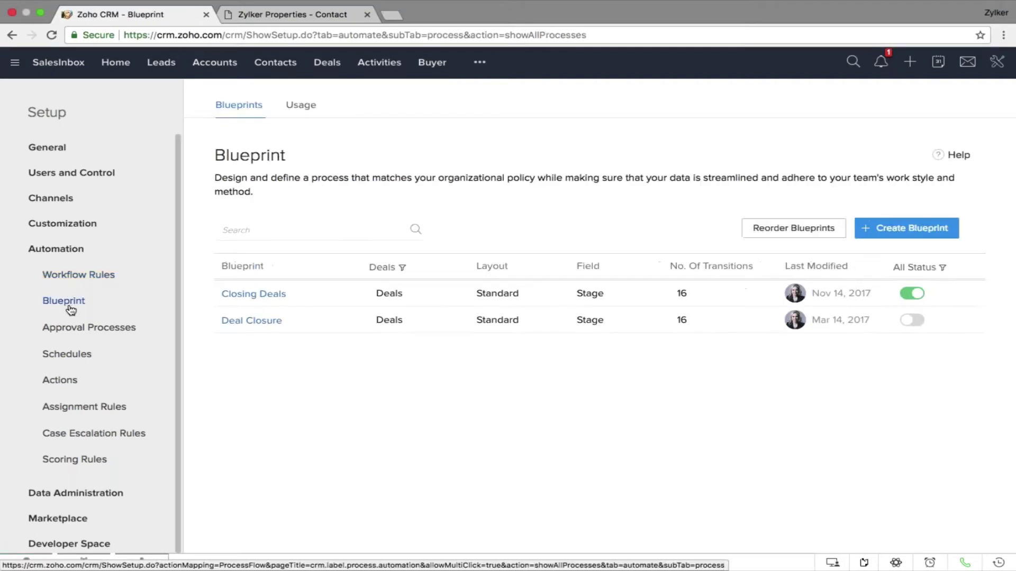
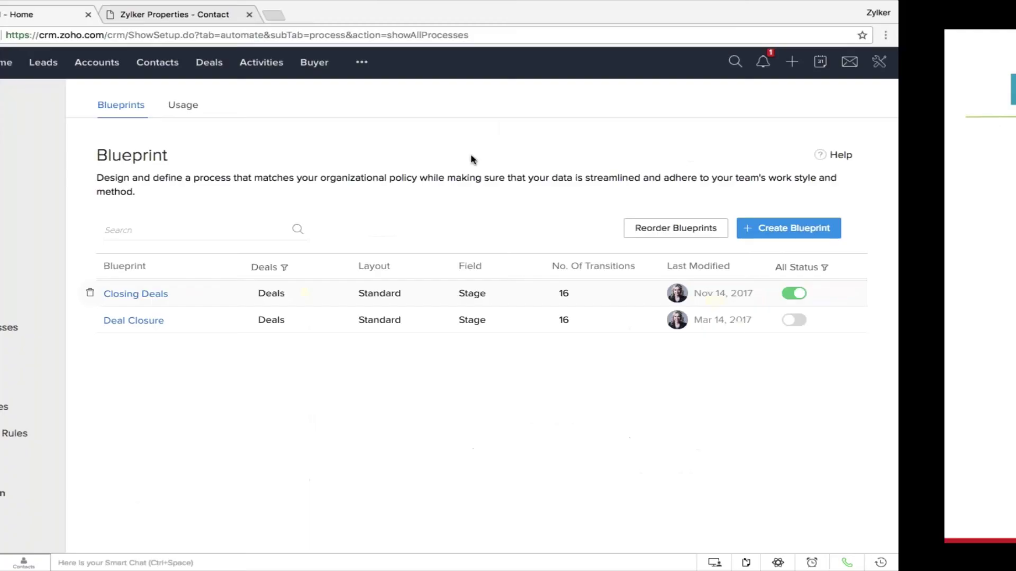
Tick all 100 leads in the Leads list and choose Create Macro from Run Macro
click(47, 66)
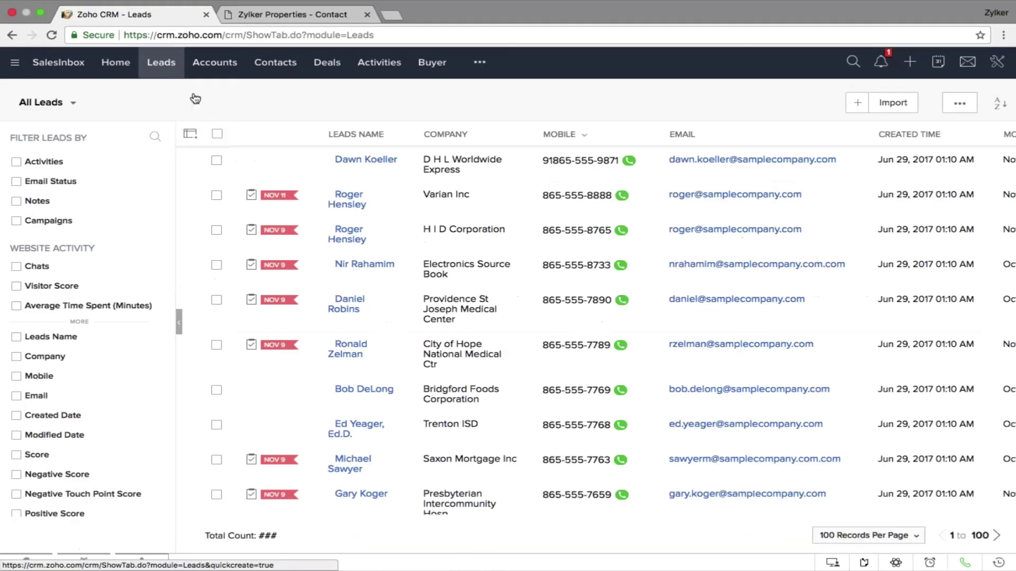
click(218, 135)
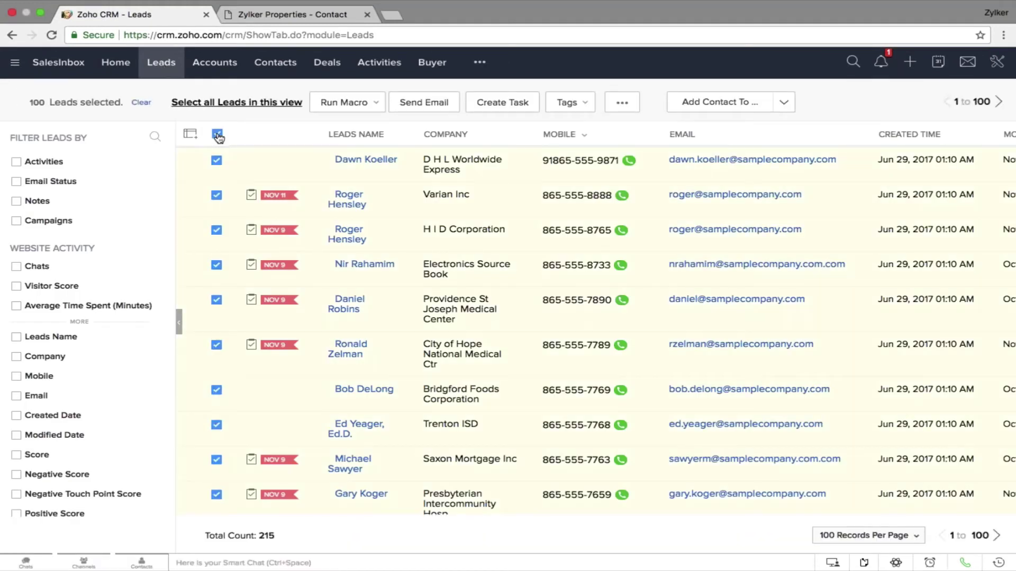
click(373, 105)
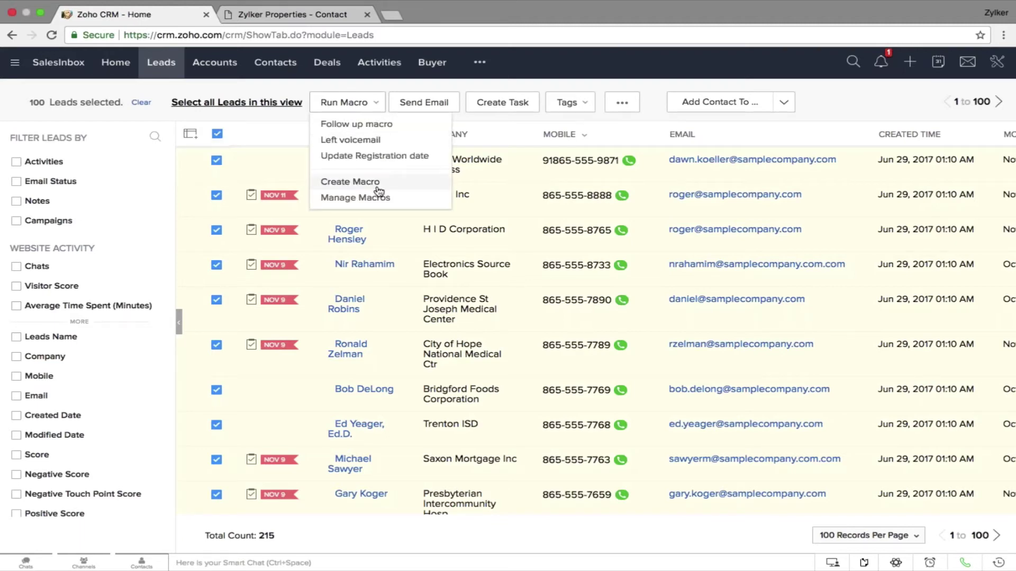
click(350, 181)
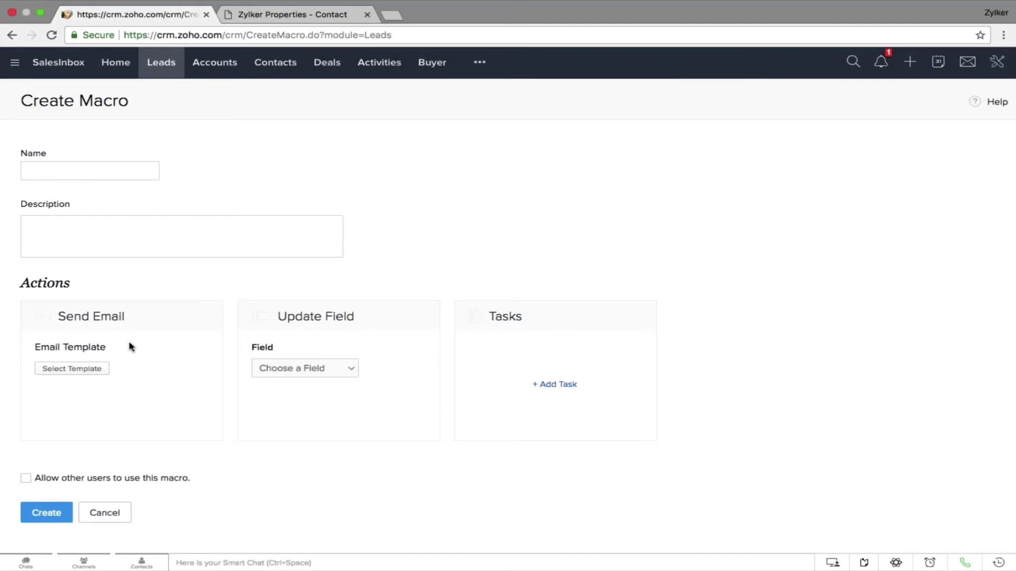
Make the macro send the Voicemail Template and set Leads Status to Attempted to Contact
click(96, 372)
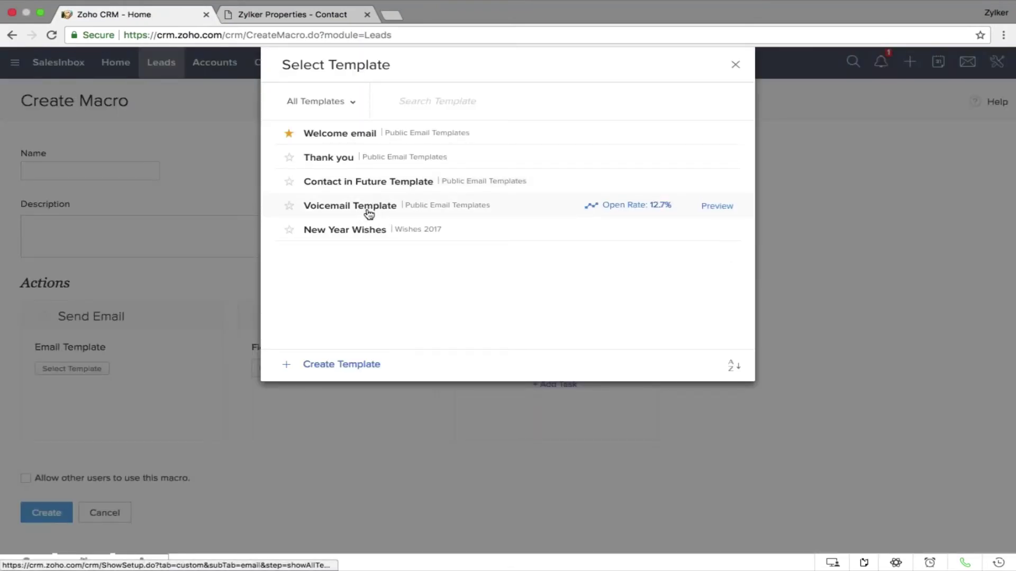
click(369, 210)
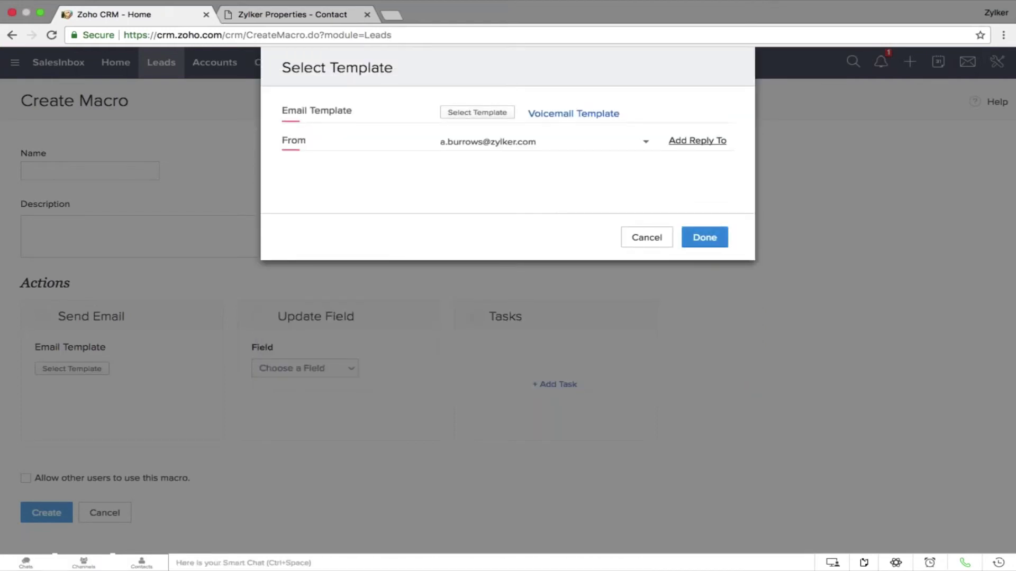
click(700, 242)
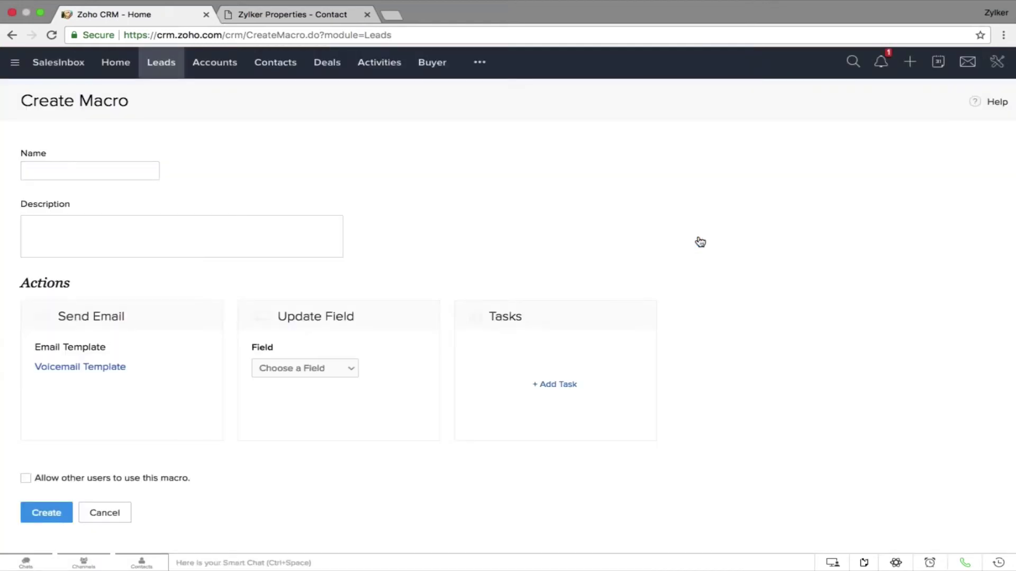
click(321, 369)
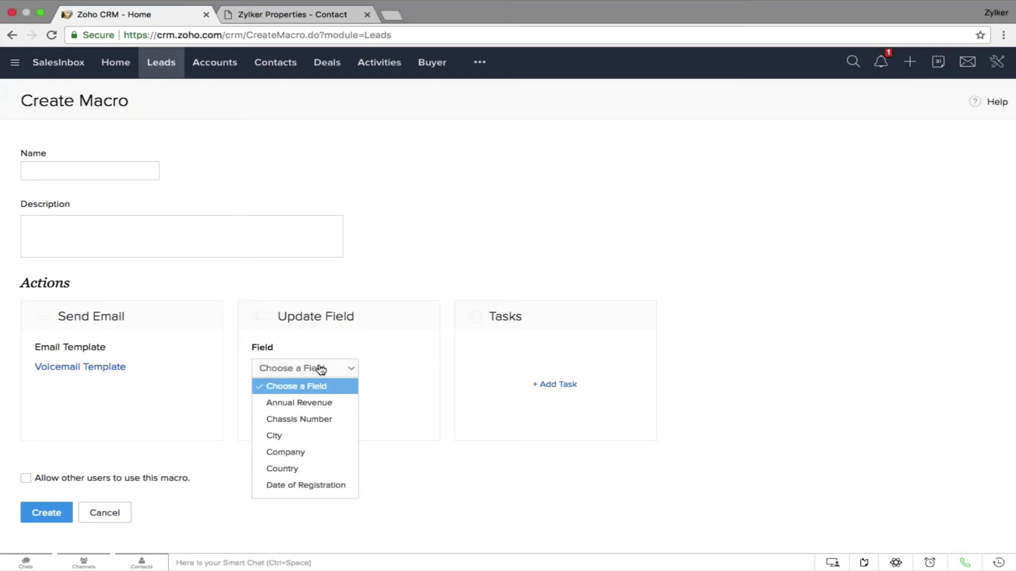
scroll(332, 429, down, 5)
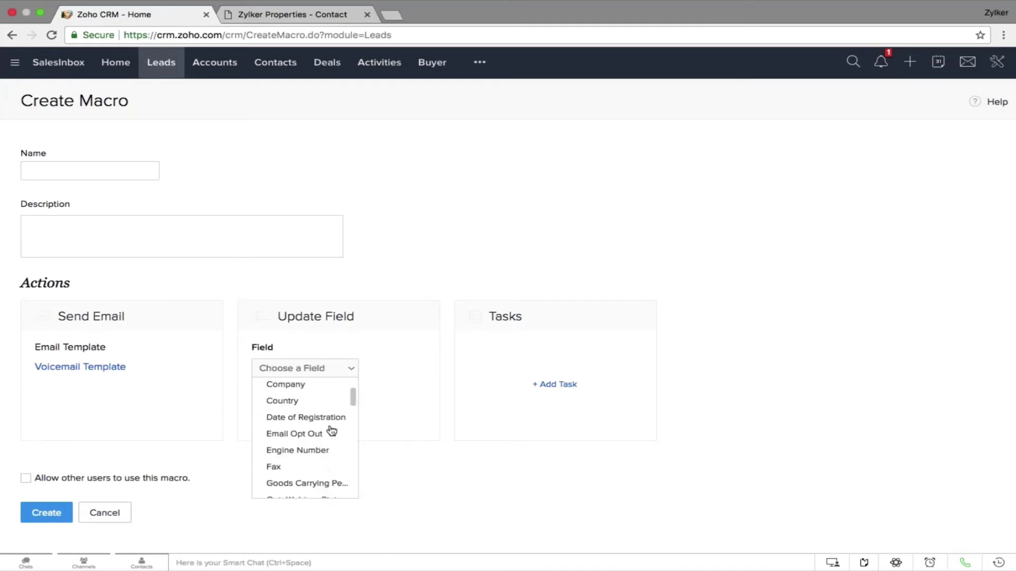
scroll(331, 429, down, 2)
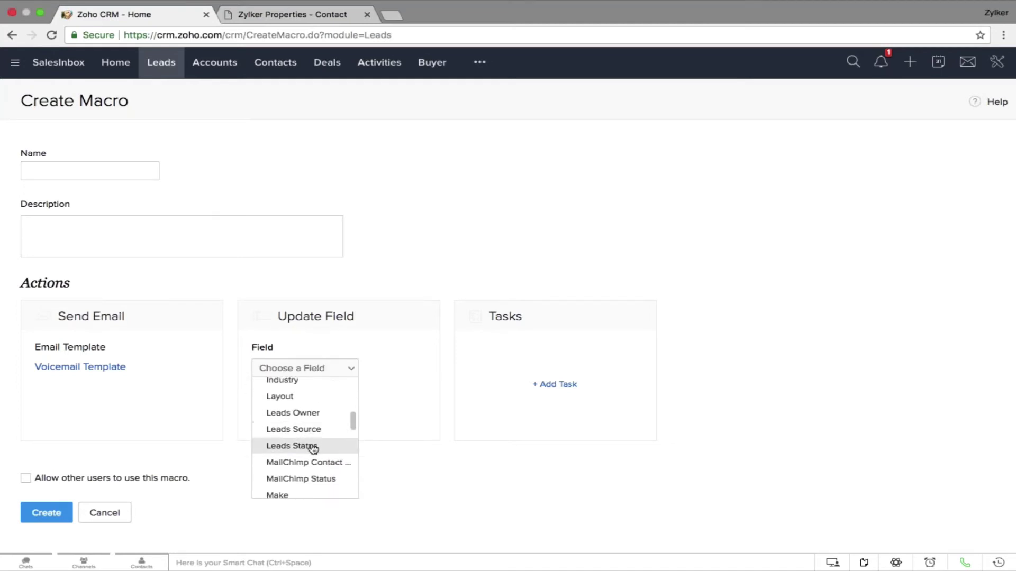
click(312, 449)
click(449, 368)
click(423, 385)
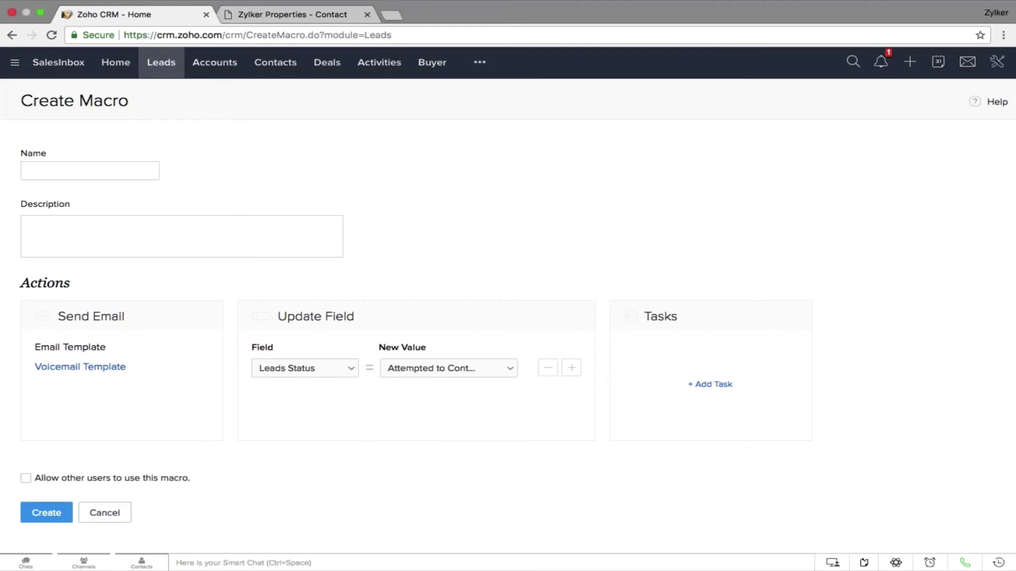
Add an In Progress 'Follow up' task, name the macro 'Voicemail Macro' and create it
click(714, 386)
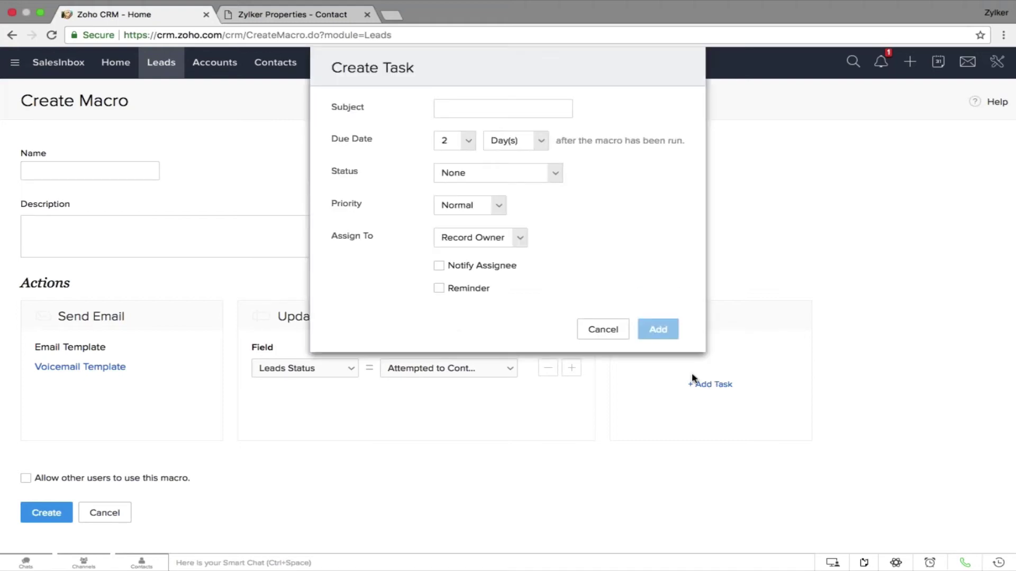
text(Fo)
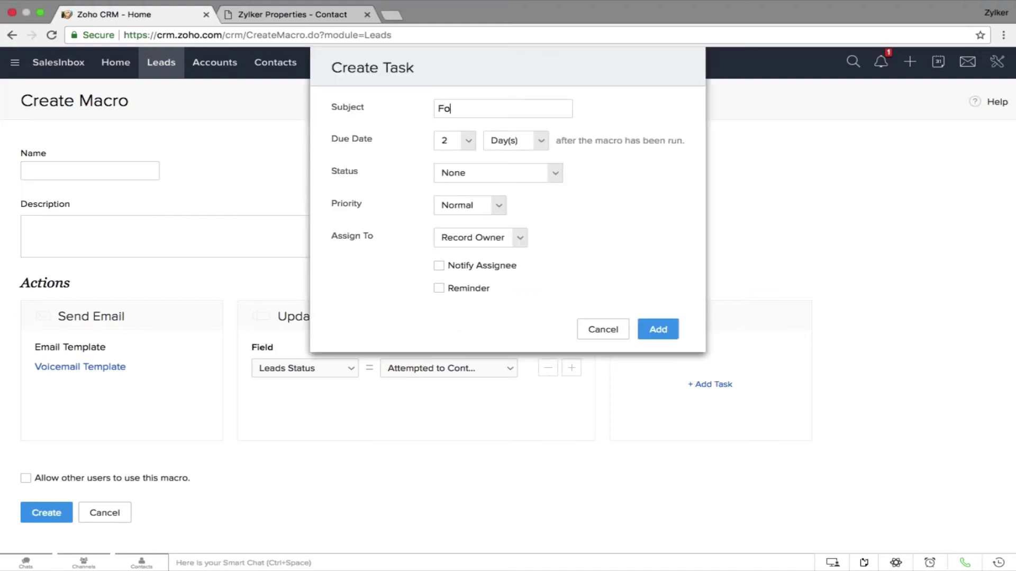
text(llow up)
click(501, 175)
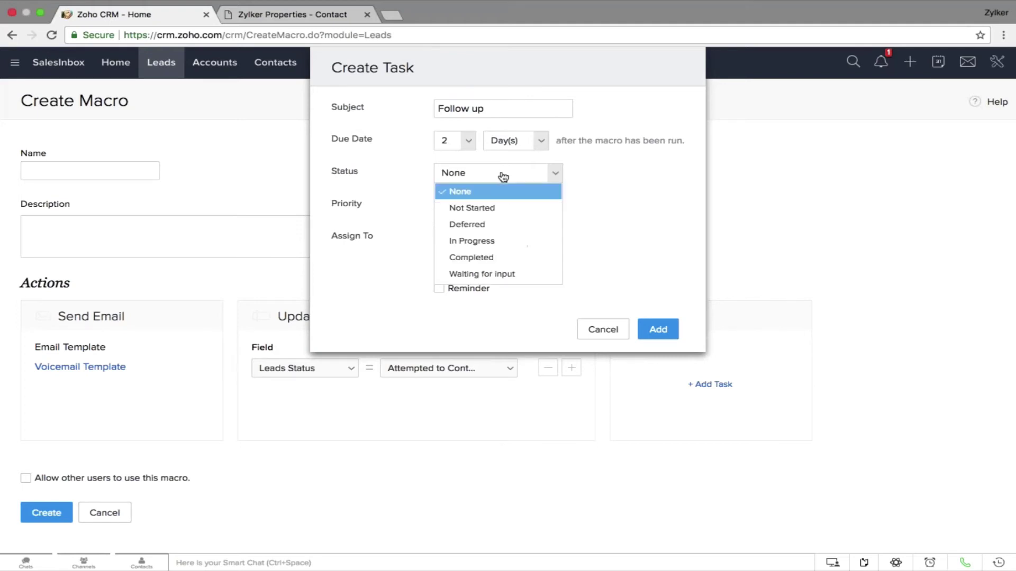
click(499, 239)
click(657, 329)
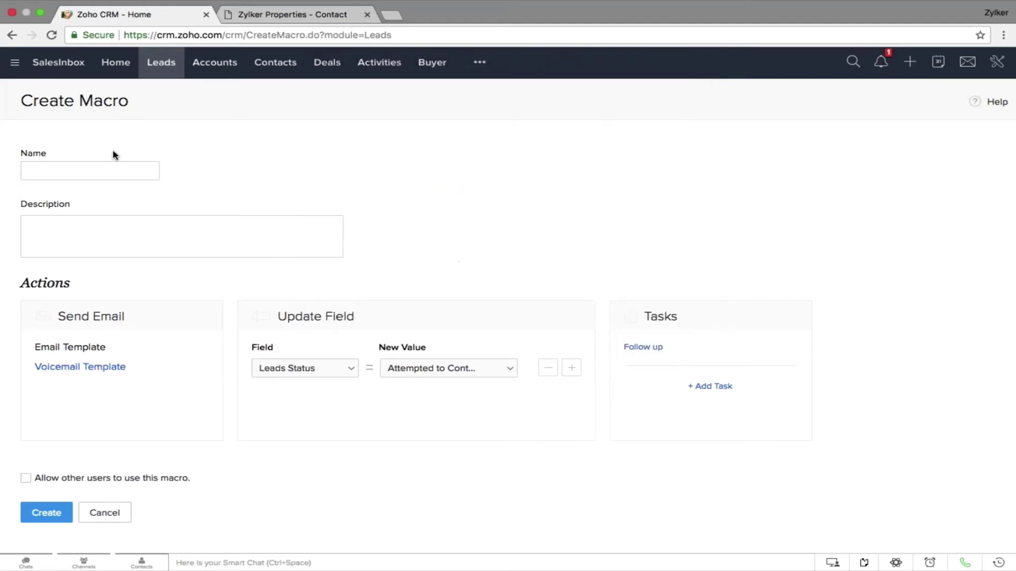
click(115, 170)
text(Voicemail Macro)
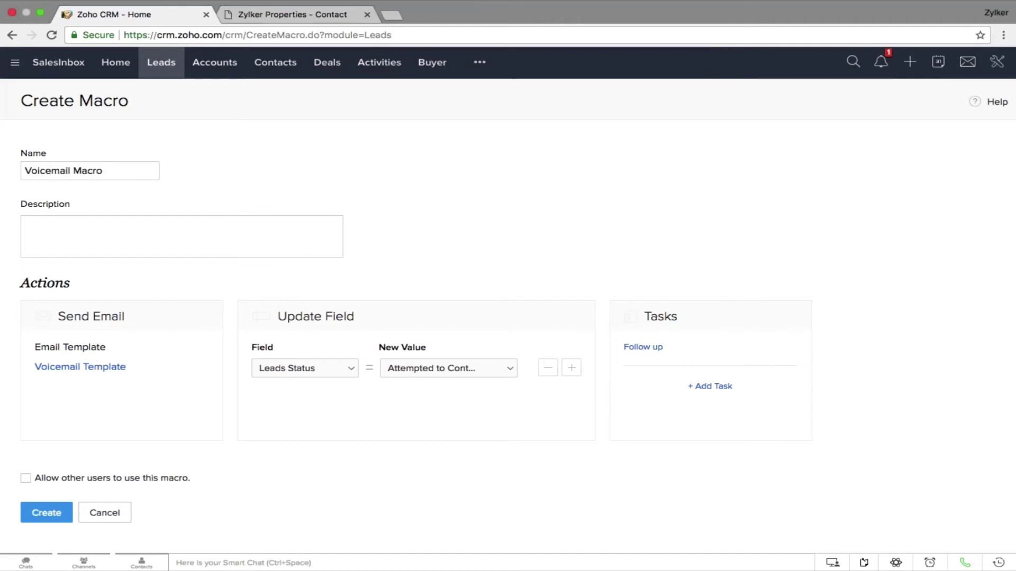
click(51, 514)
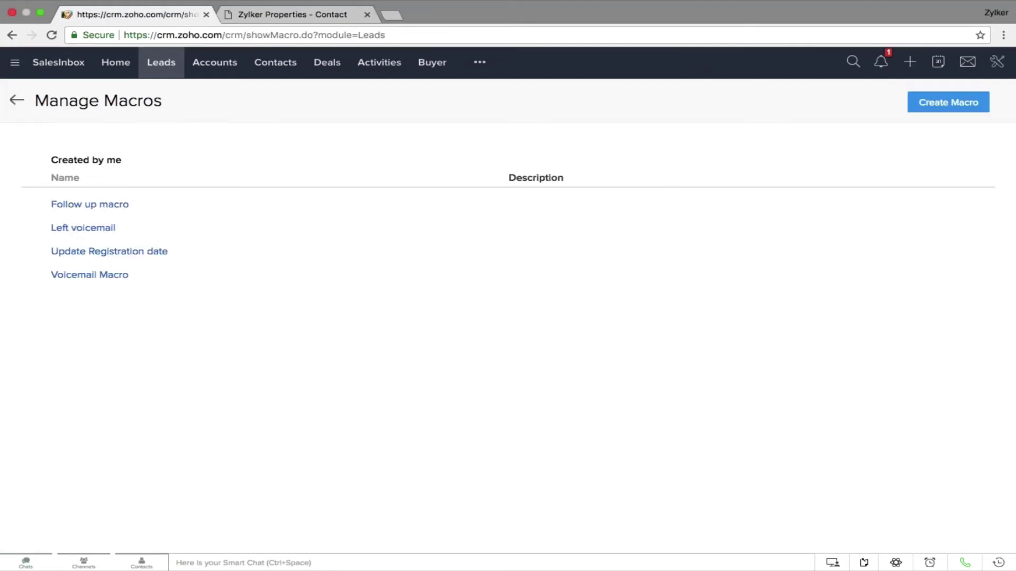
Back on the Leads list, confirm Voicemail Macro appears under Run Macro, then view the next slide
click(17, 104)
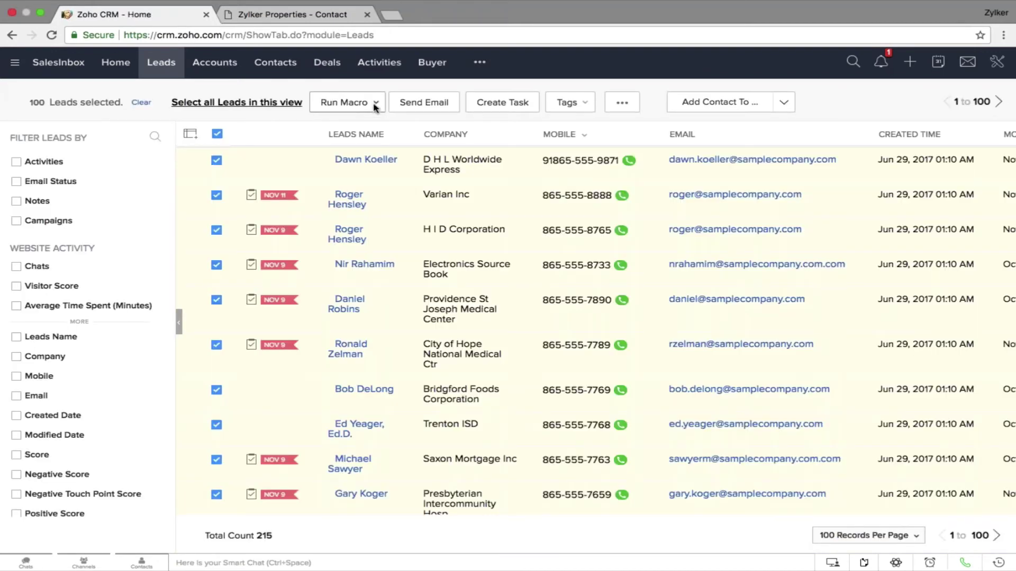
click(375, 105)
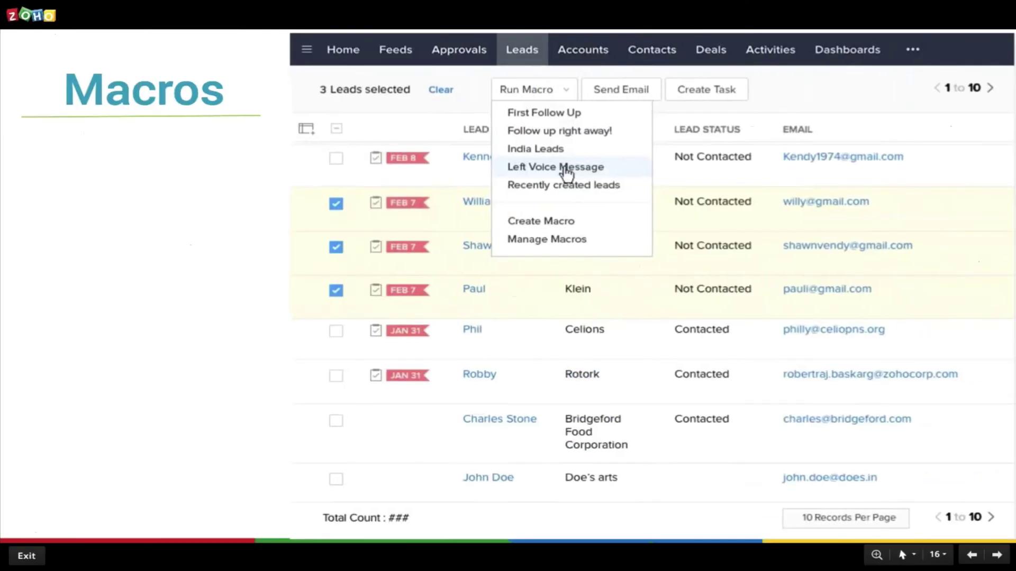
key(Right)
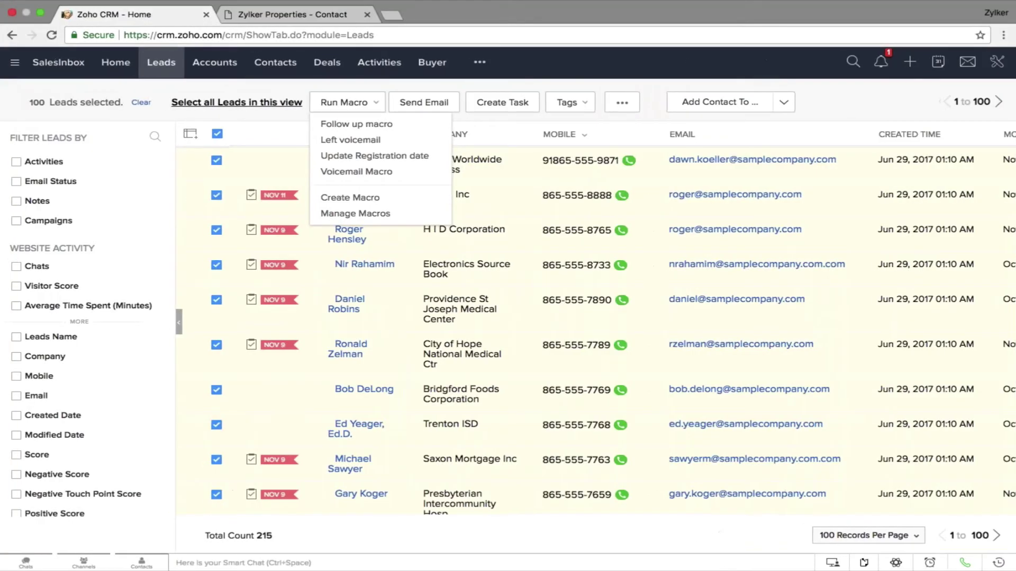
key(Escape)
Review the Email channel's IMAP Integration settings in Setup, then go to the Contacts list
click(996, 59)
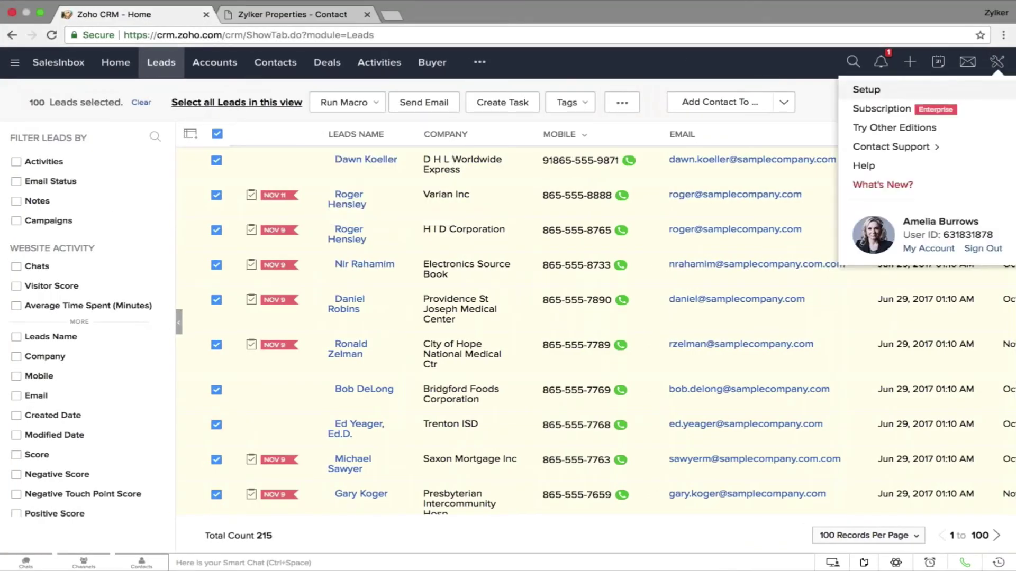
click(957, 92)
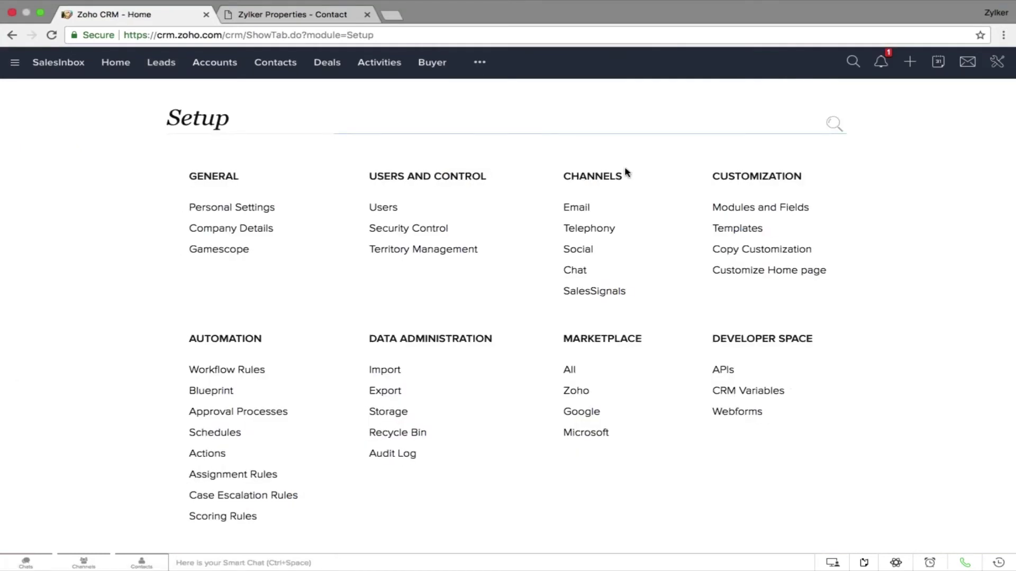
drag(627, 175, 563, 177)
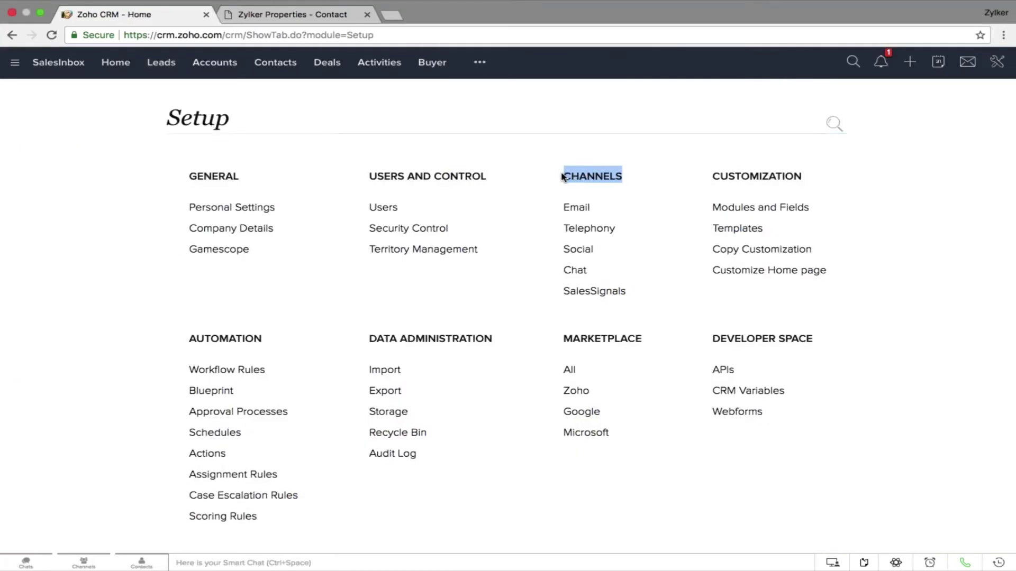
click(626, 201)
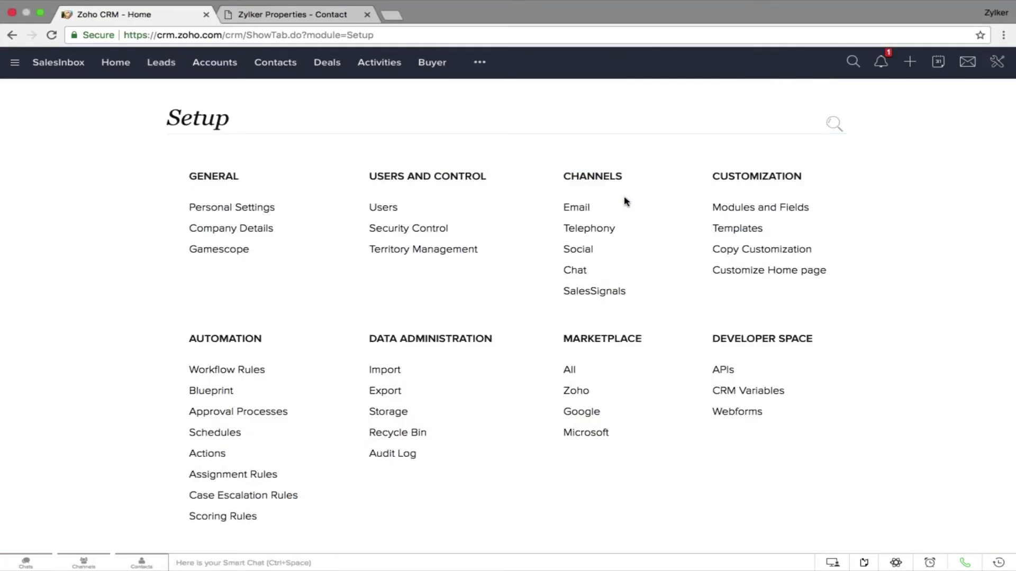
click(576, 207)
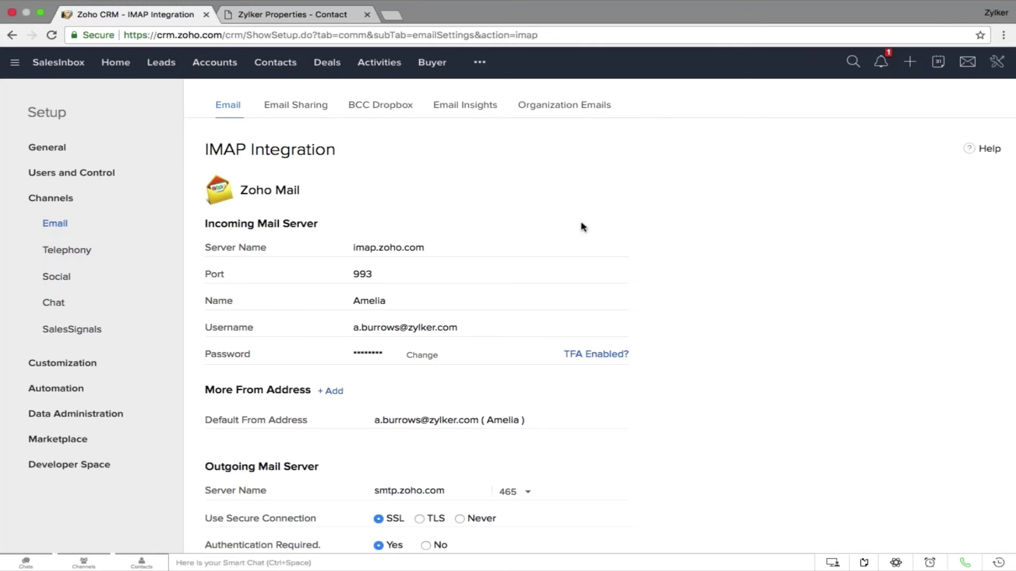
click(285, 69)
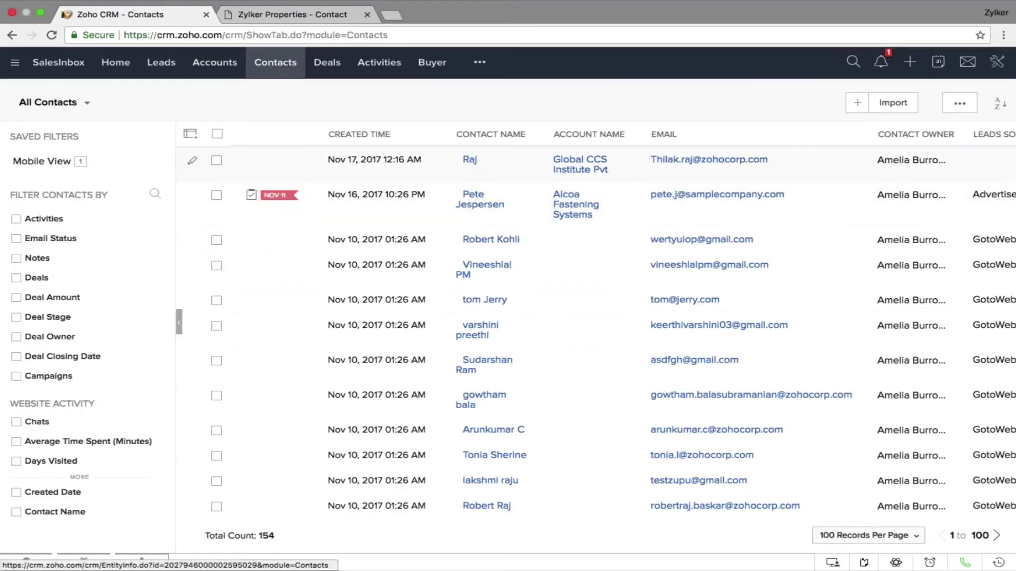
Open a contact's record, point out its empty Emails section, then return to All Contacts
click(470, 159)
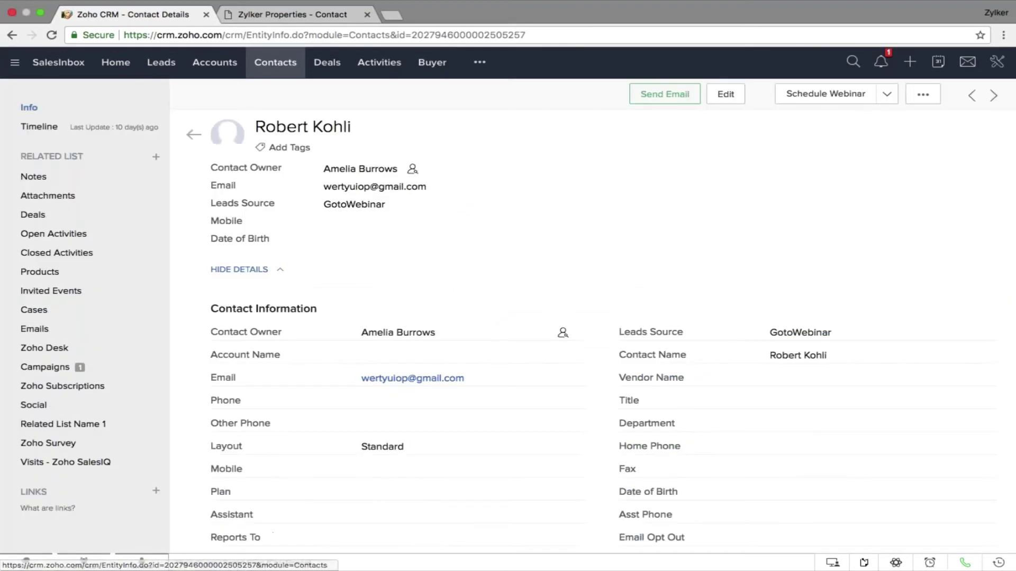
click(86, 332)
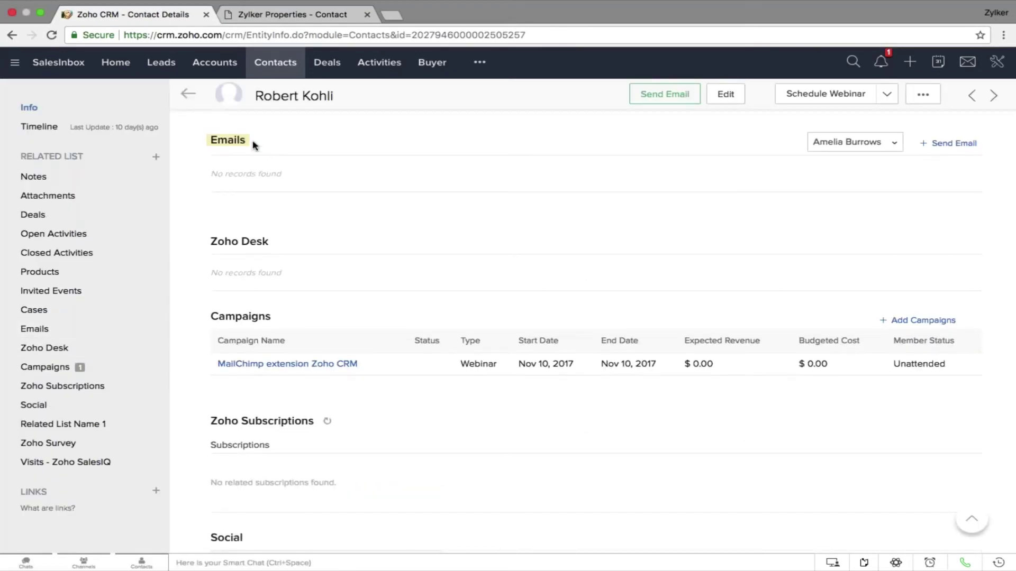
drag(253, 141, 212, 142)
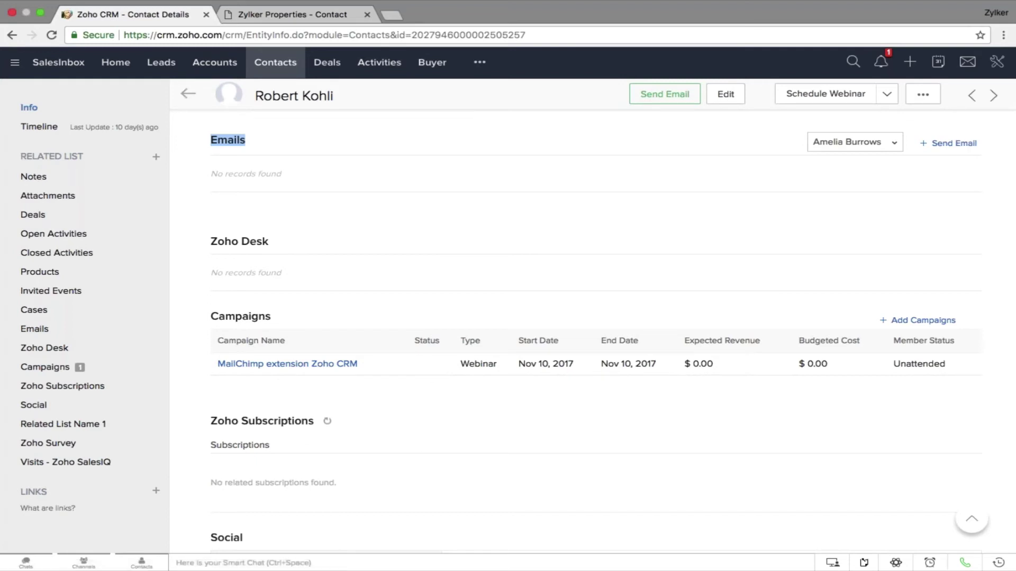
click(291, 64)
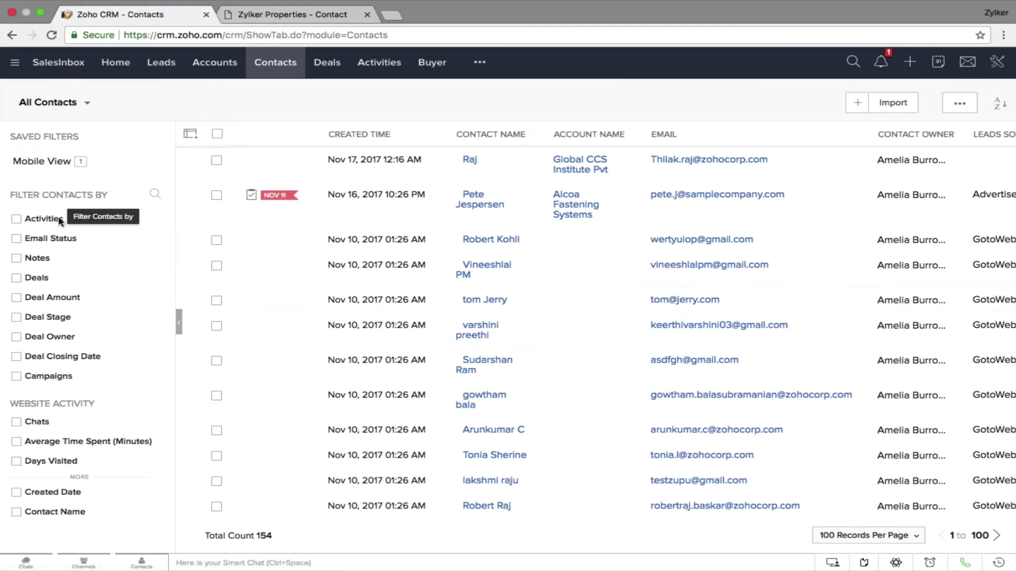
Apply the Email Status contact filter, then open SalesInbox
click(17, 239)
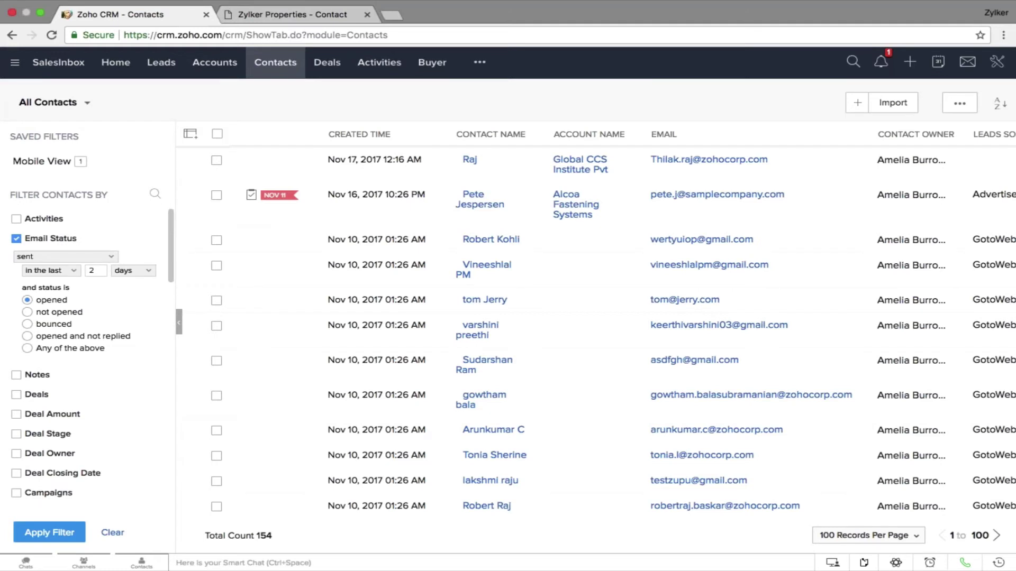
click(49, 64)
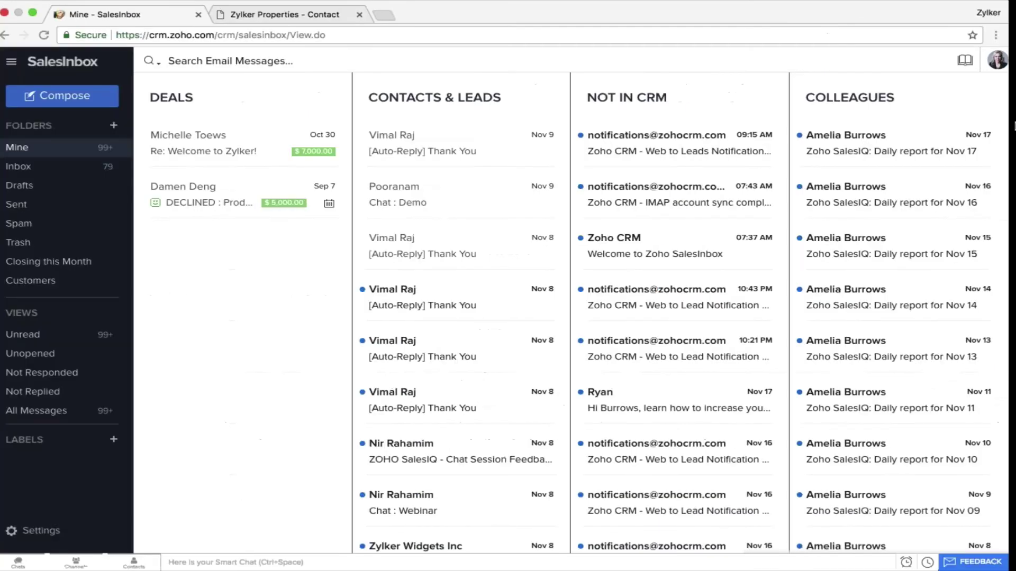
Go to the Home page from the modules menu, then open Setup from the tools icon
click(11, 62)
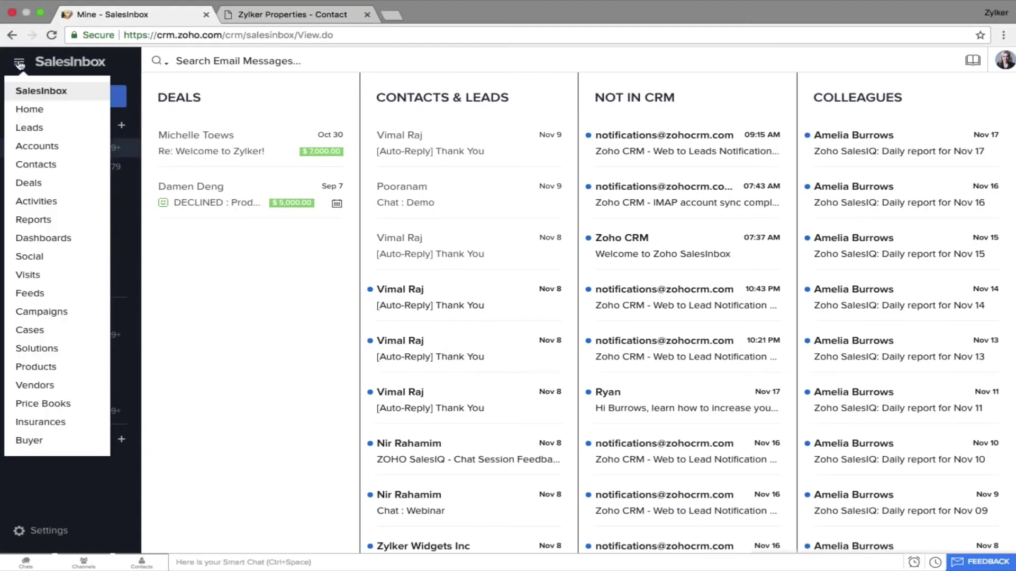
click(29, 110)
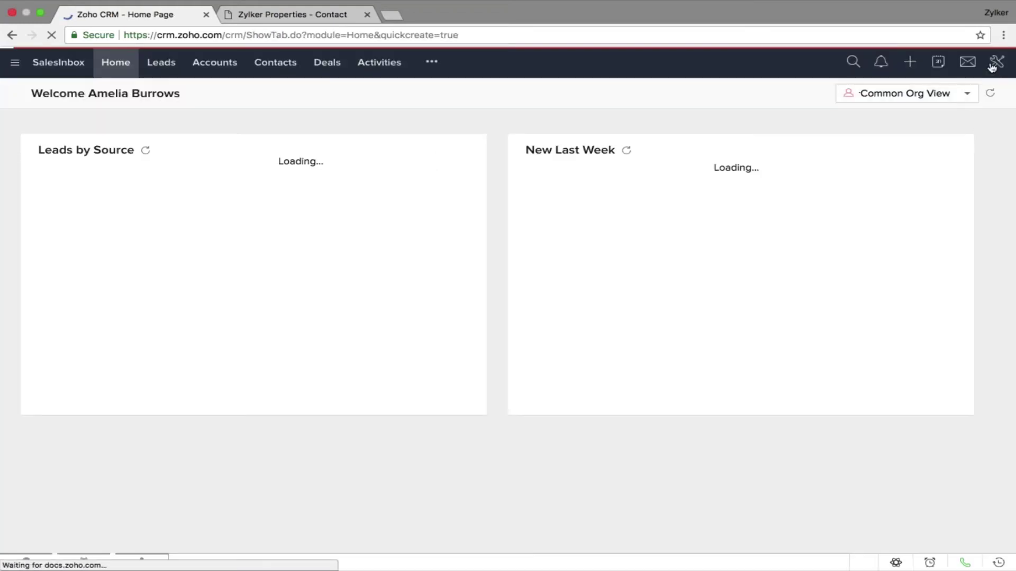
click(996, 61)
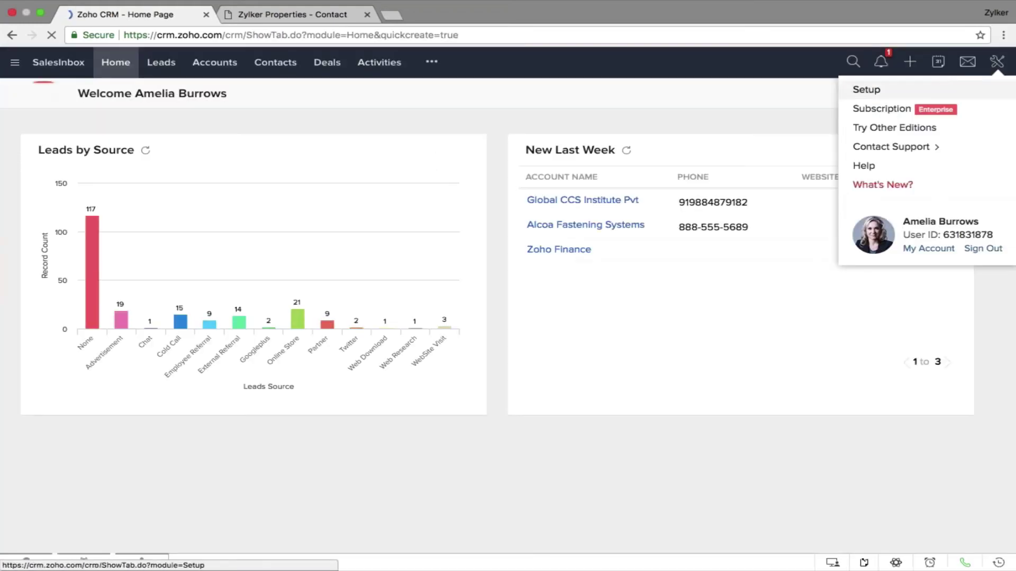
click(866, 89)
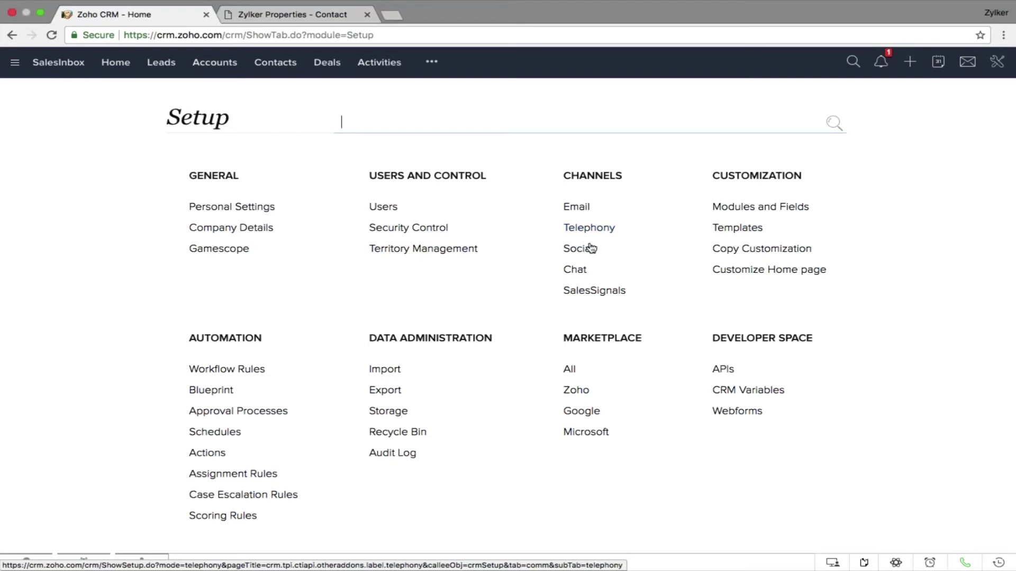
click(590, 228)
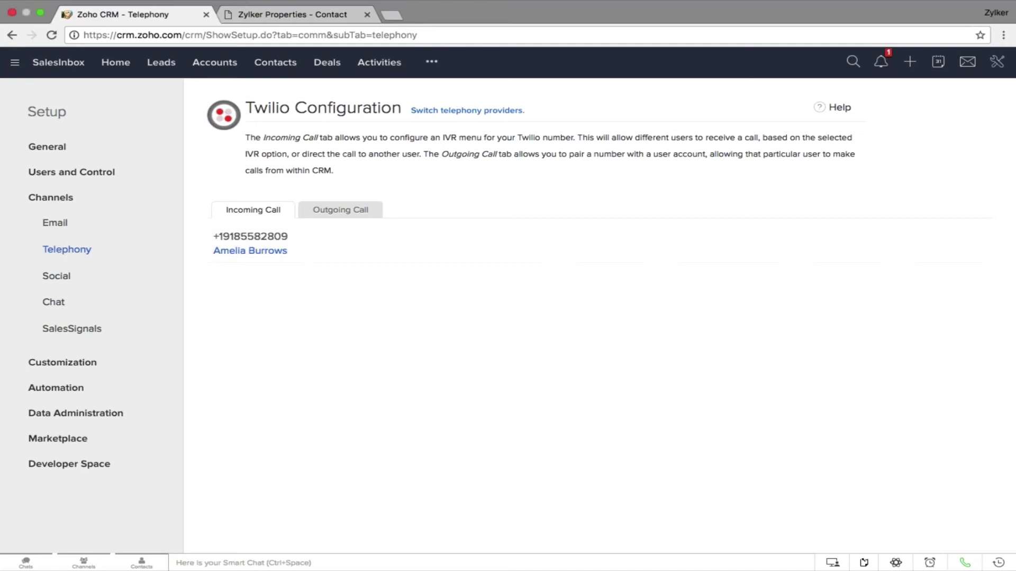
click(174, 66)
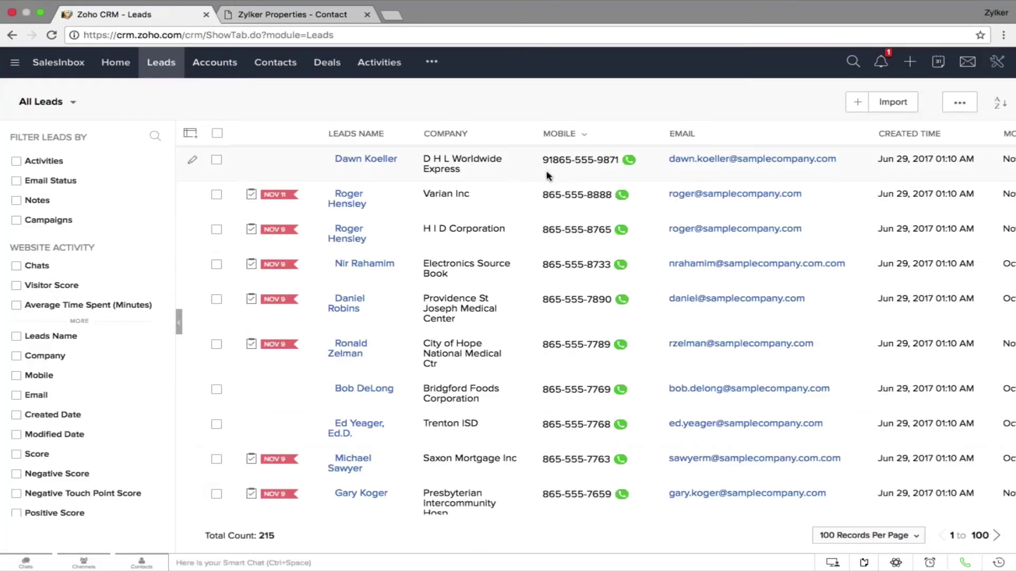
click(629, 161)
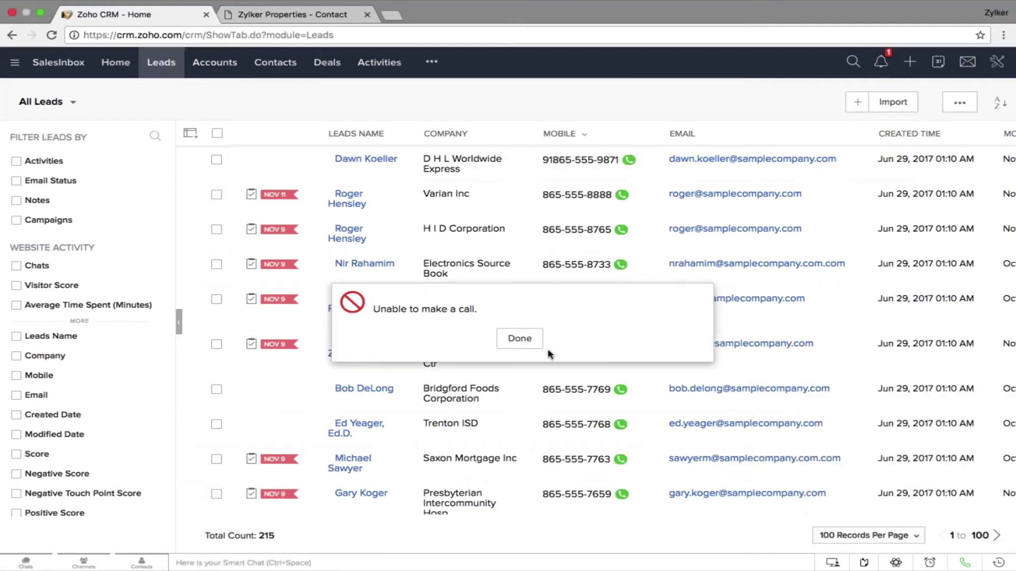
click(539, 345)
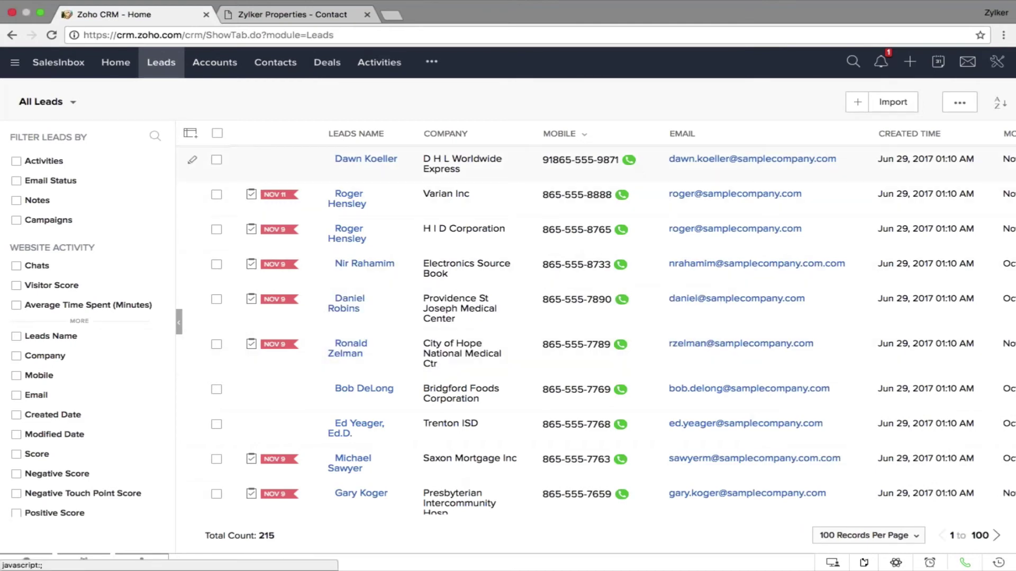
click(629, 160)
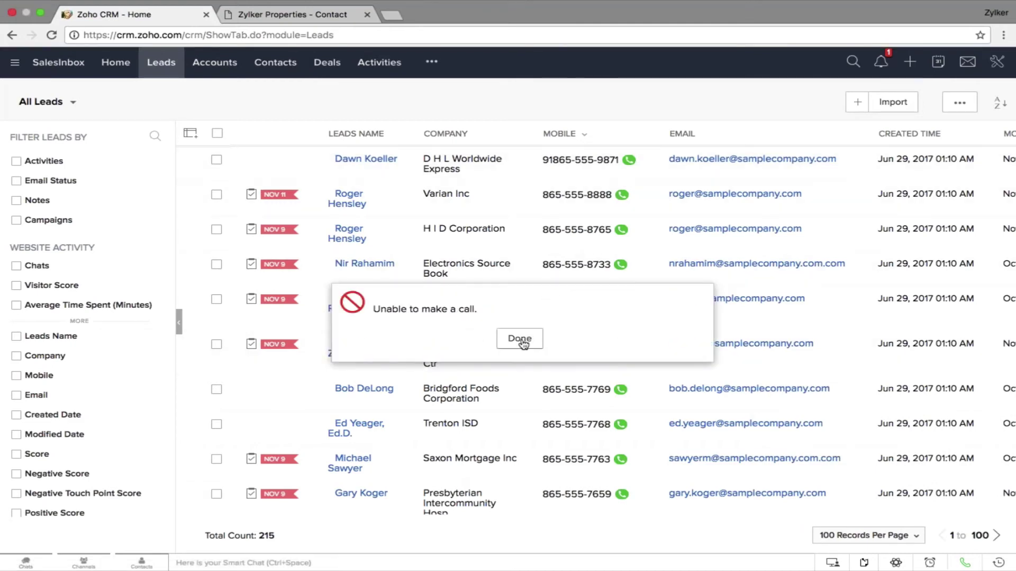
click(522, 342)
click(392, 160)
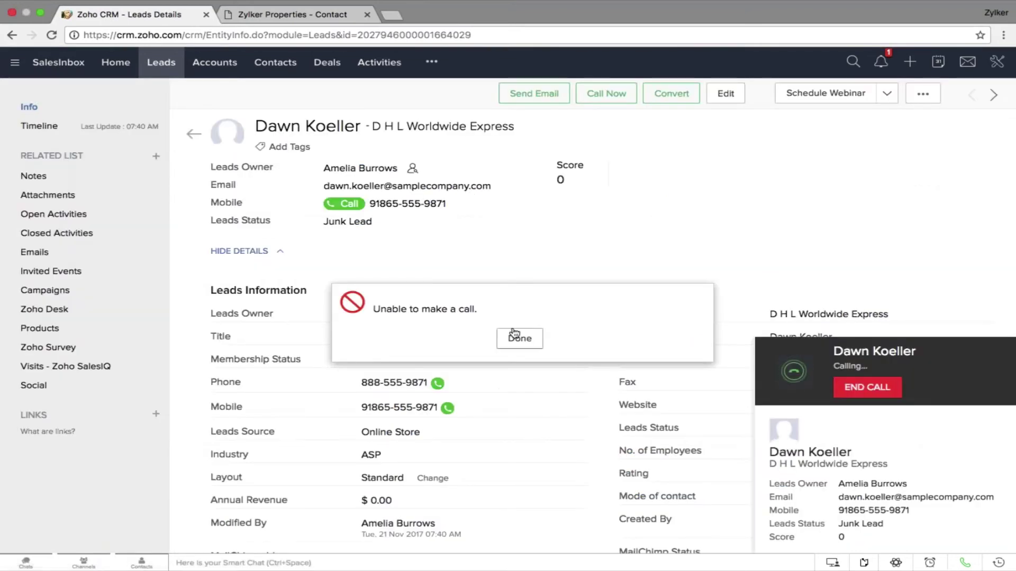
click(515, 333)
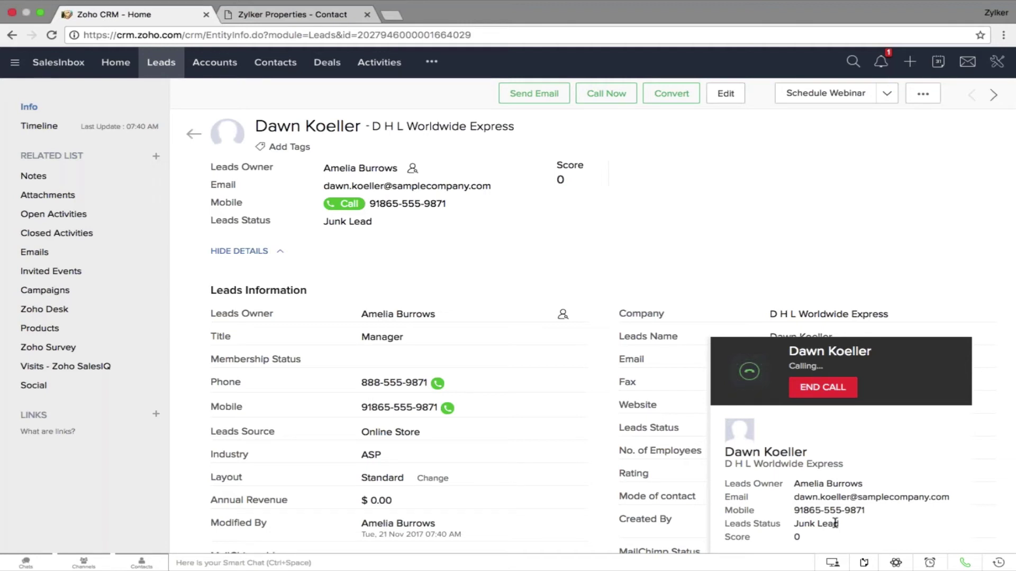
click(838, 397)
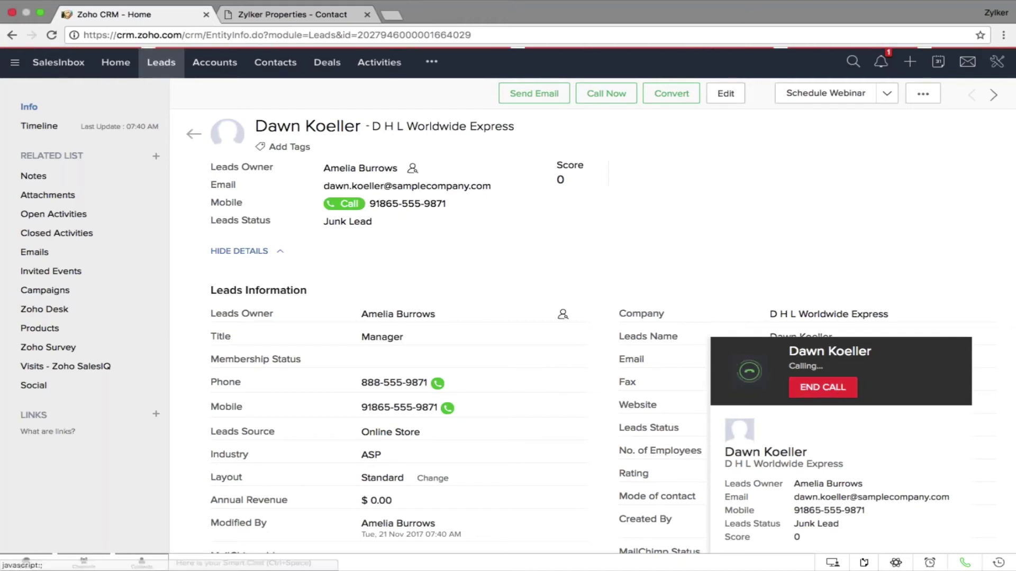
click(997, 61)
click(867, 89)
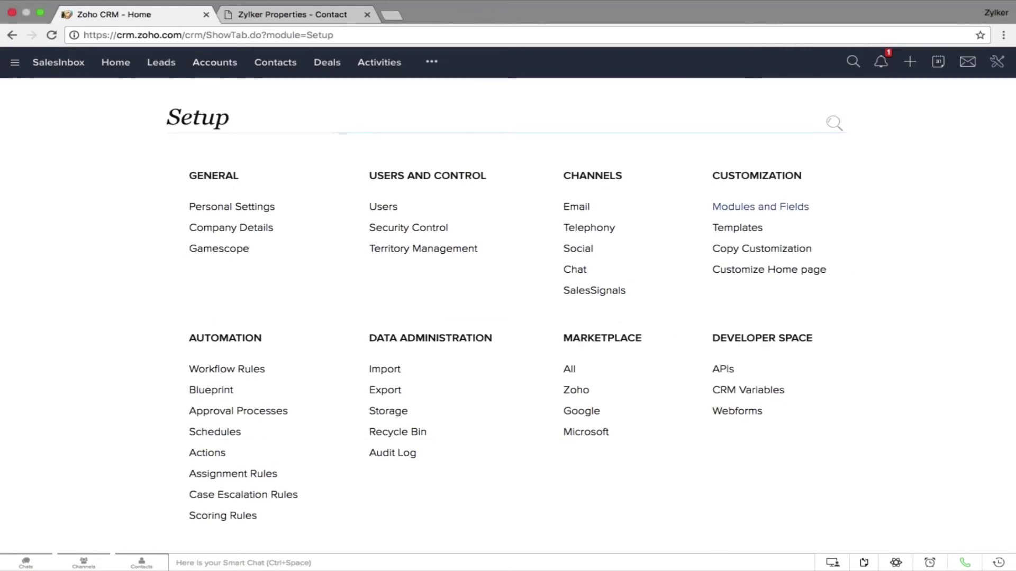
View the Social channel settings, then open the Social module and browse its Unknown pings
click(588, 248)
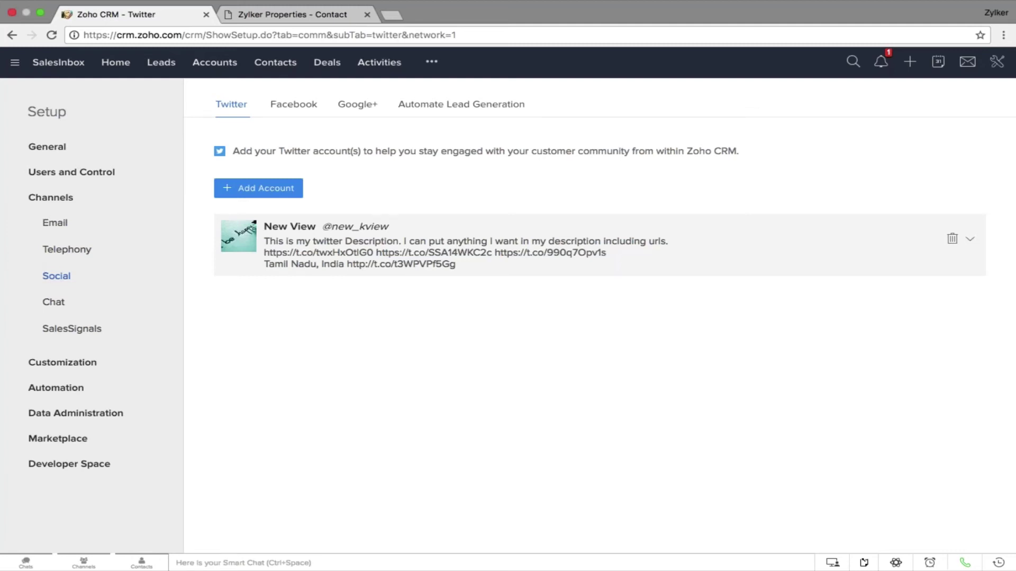
click(435, 63)
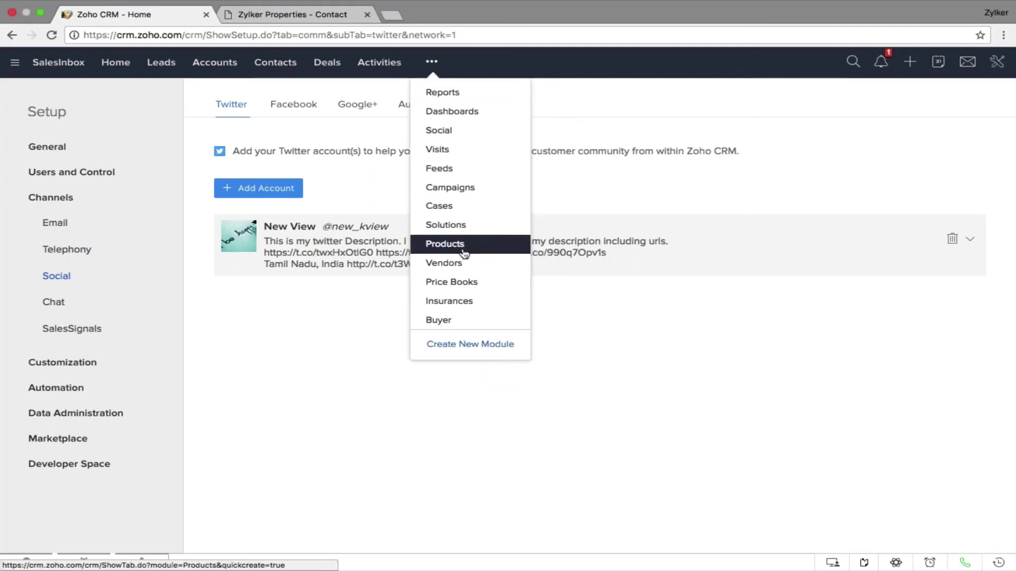
click(458, 133)
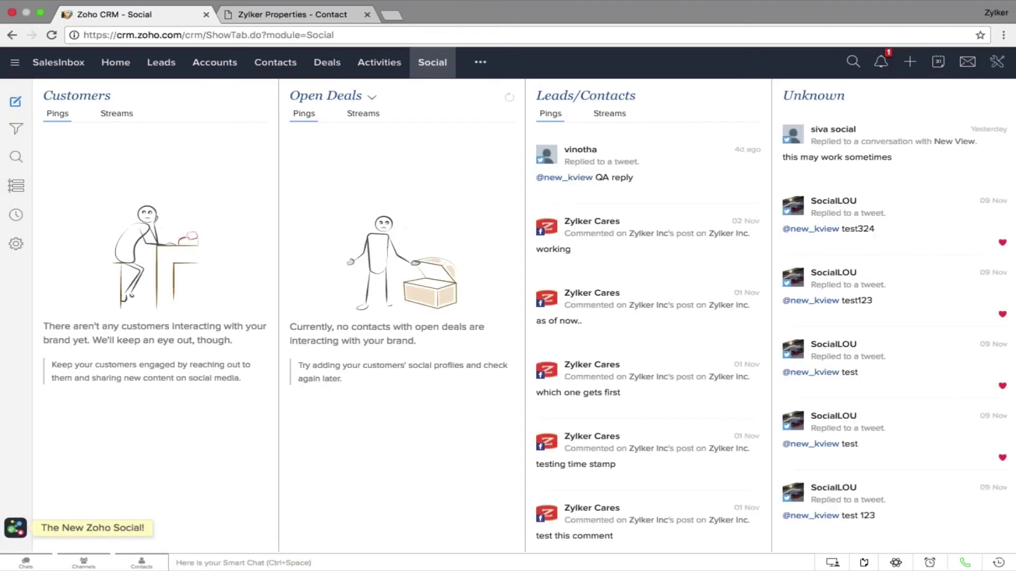
mouse_move(892, 180)
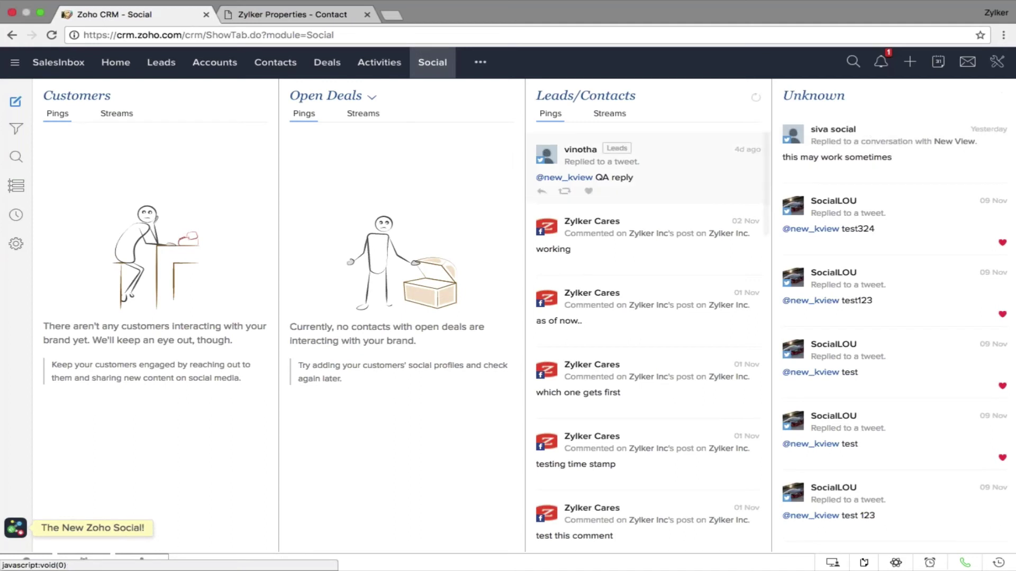
drag(588, 191, 513, 162)
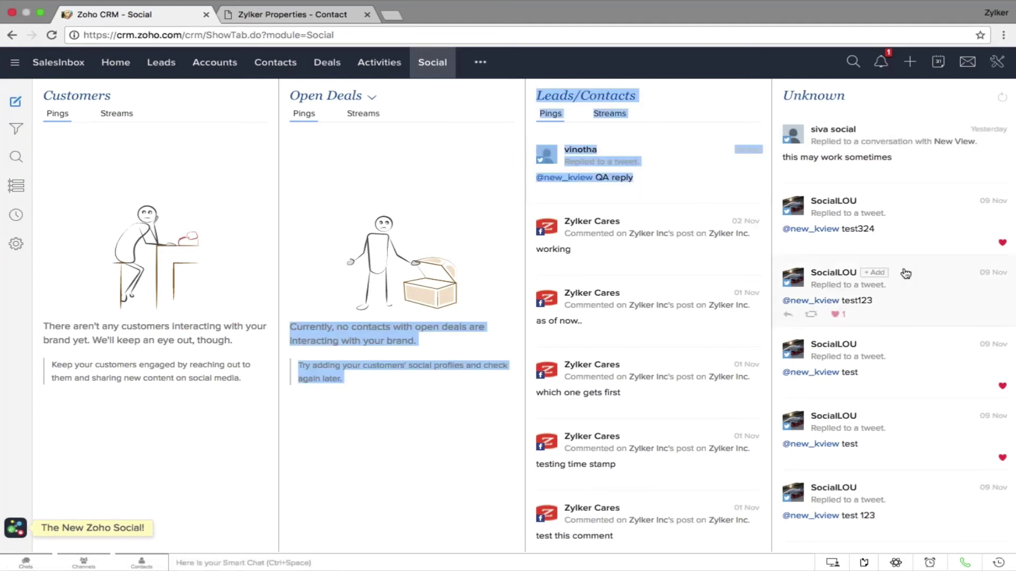
drag(839, 264, 748, 271)
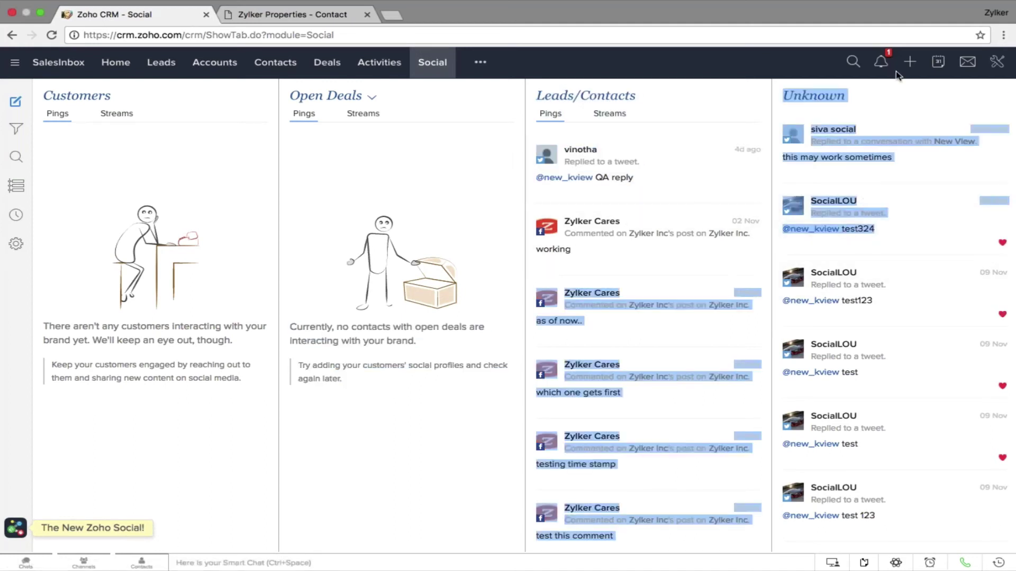
click(901, 101)
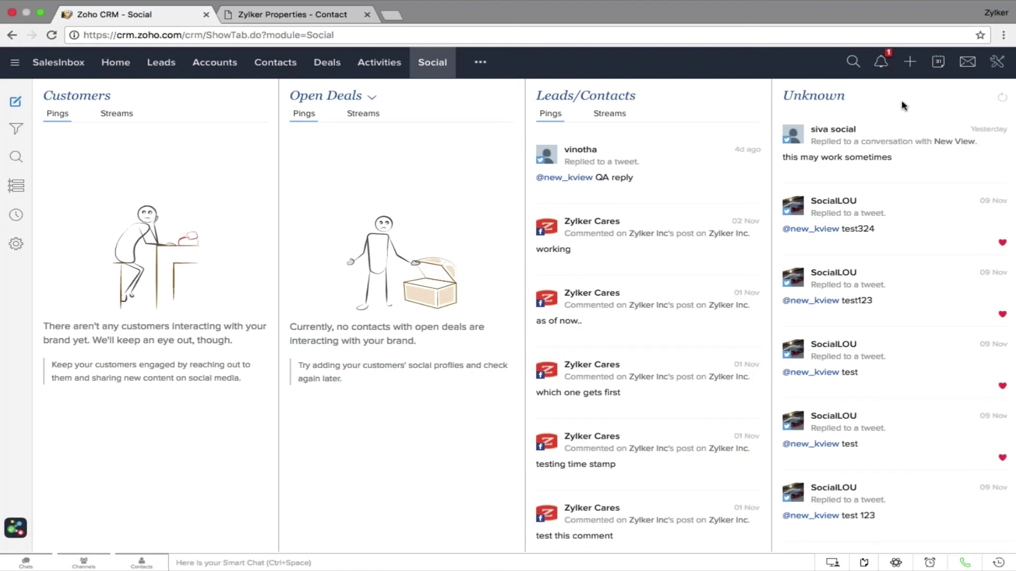
scroll(900, 254, down, 3)
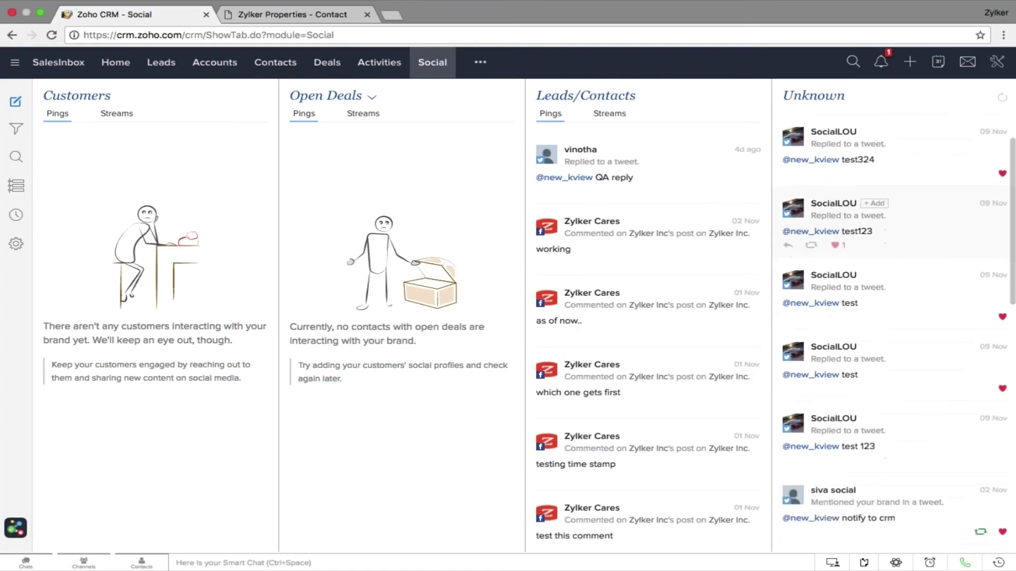
scroll(894, 222, down, 10)
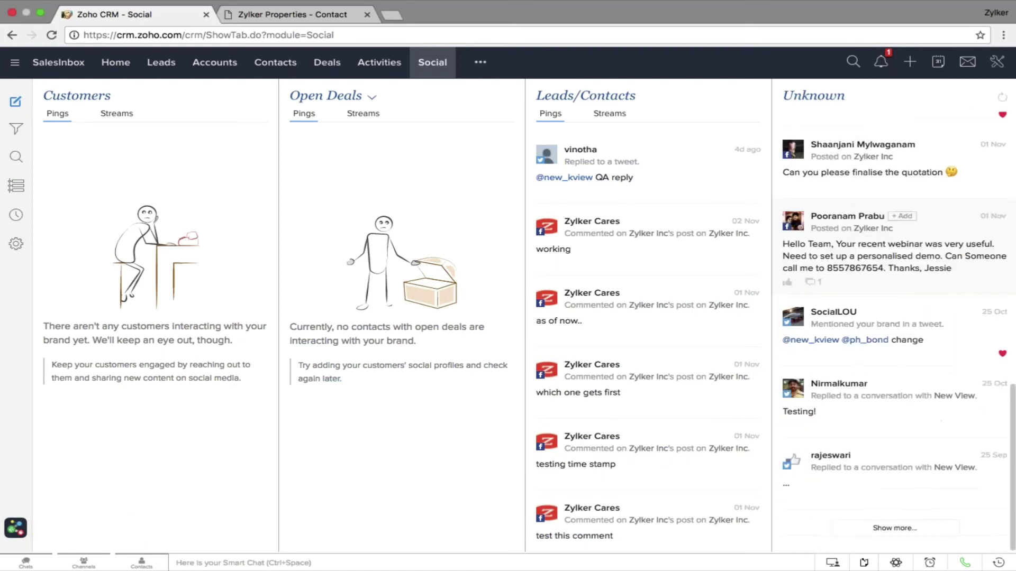
scroll(894, 275, up, 10)
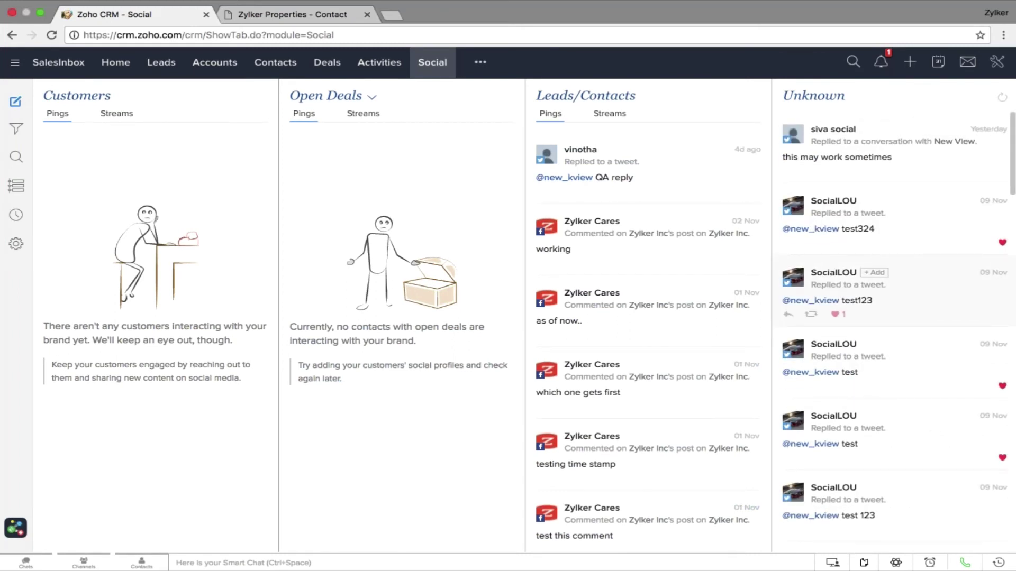
In Setup, view Chat Visitor Tracking with the active Zylkerwidget embed, then go to Leads
click(997, 63)
click(867, 87)
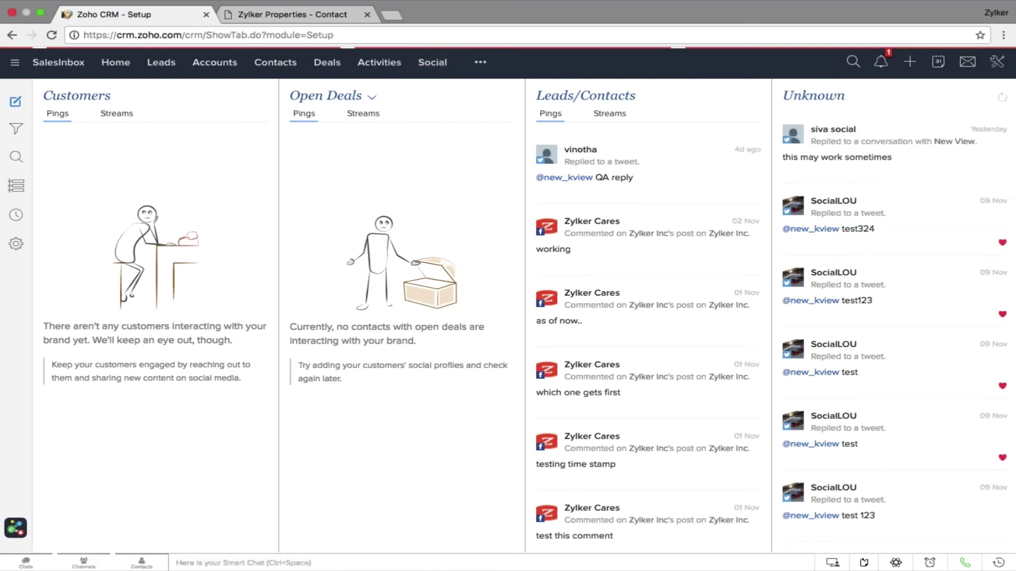
click(573, 271)
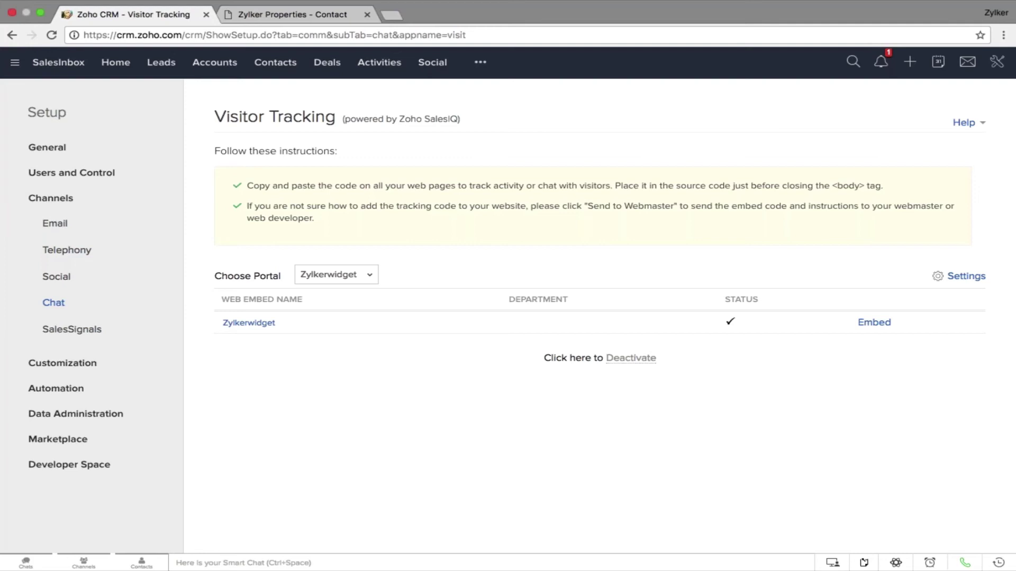
click(163, 64)
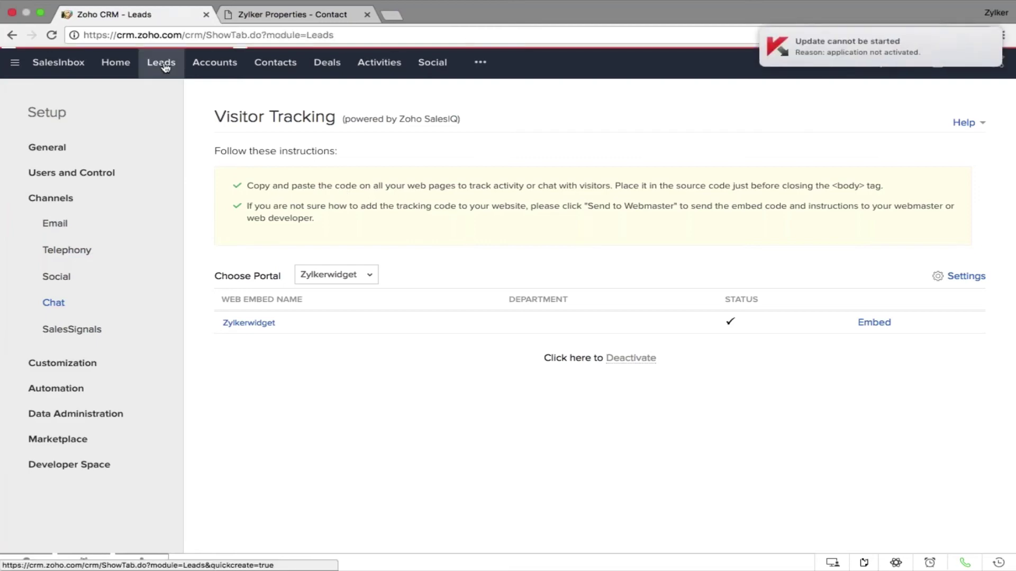
Open the D H L Worldwide Express lead and highlight its empty Visit Summary section
click(352, 164)
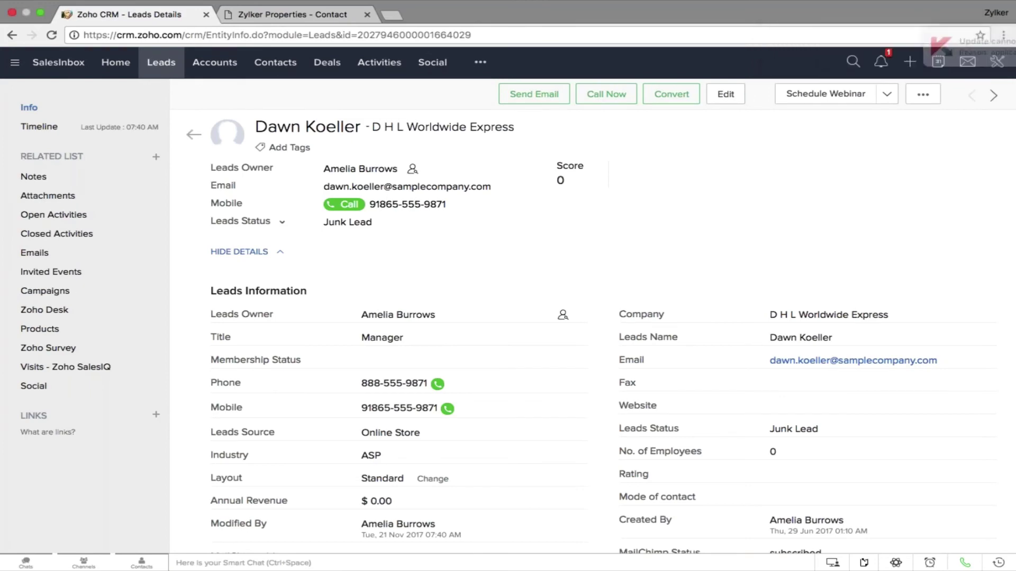
scroll(437, 236, down, 15)
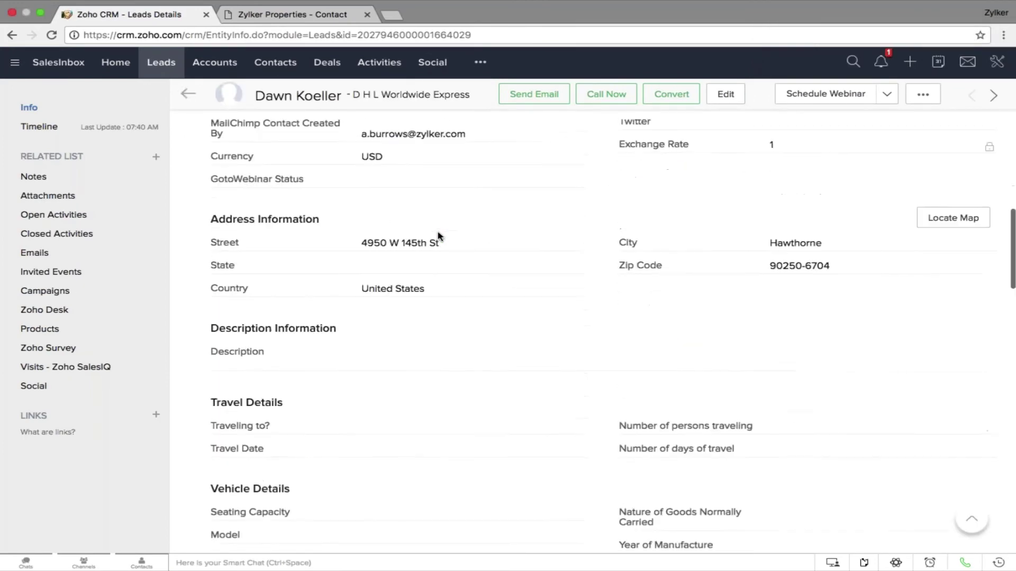
scroll(438, 235, down, 8)
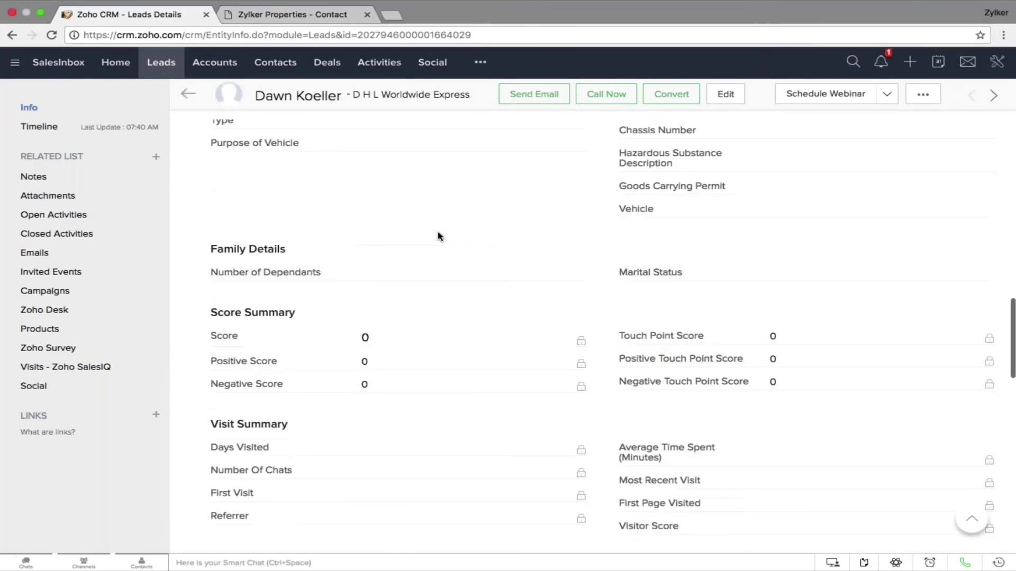
drag(289, 324, 215, 351)
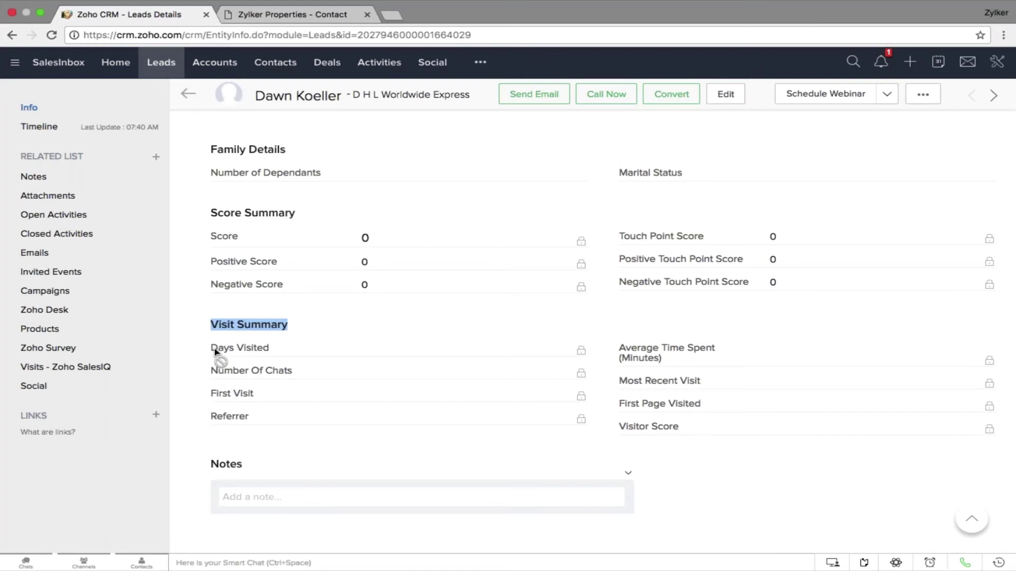
drag(215, 351, 681, 416)
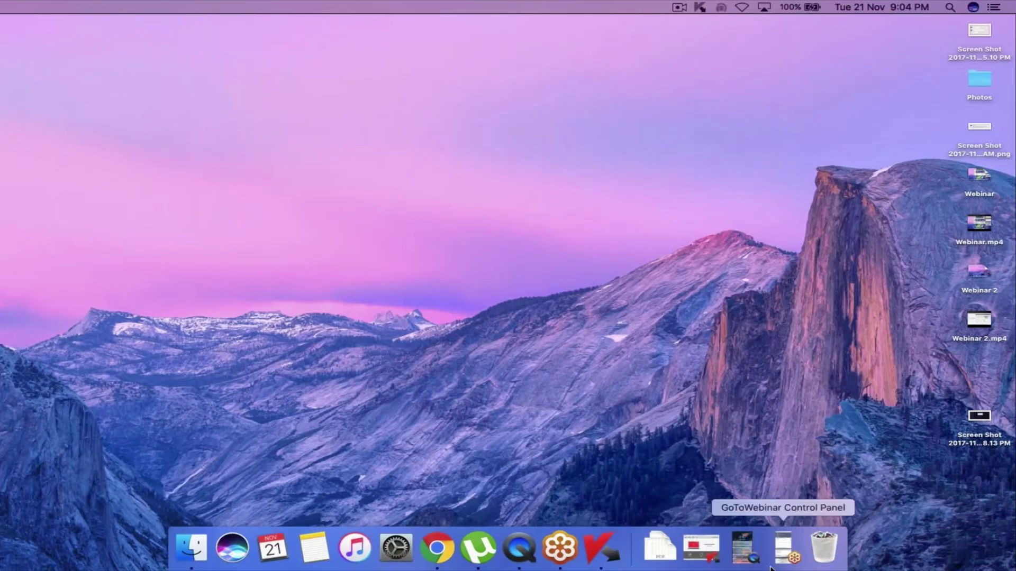
Restore the Movie Recording window and choose iPhone as the camera source
click(751, 556)
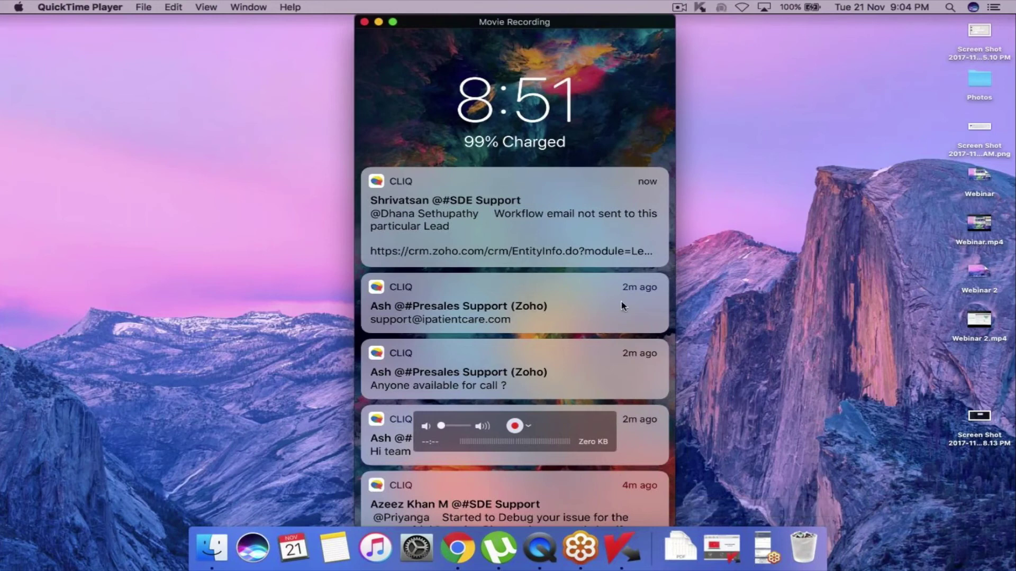
mouse_move(587, 292)
click(529, 426)
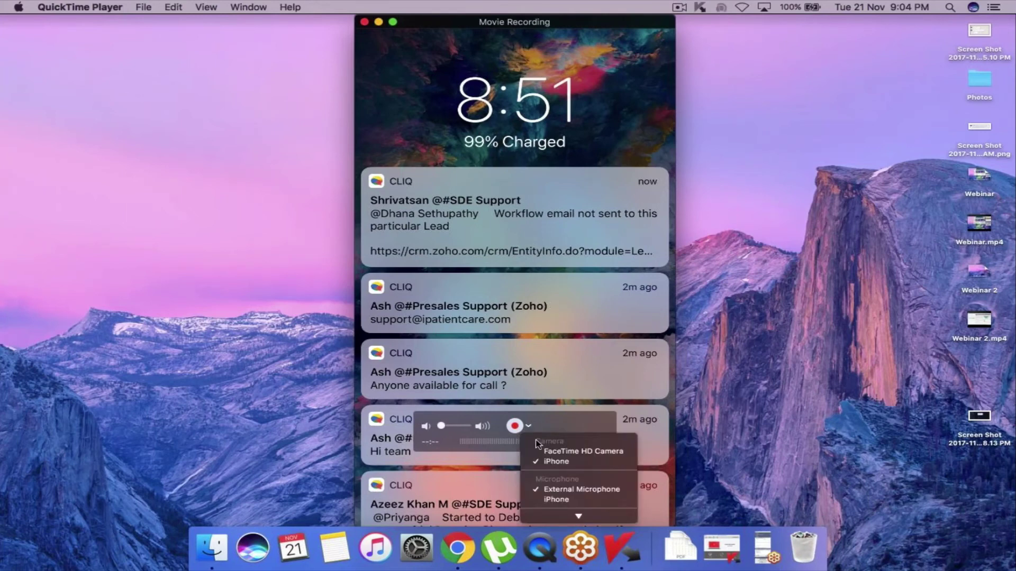
click(553, 462)
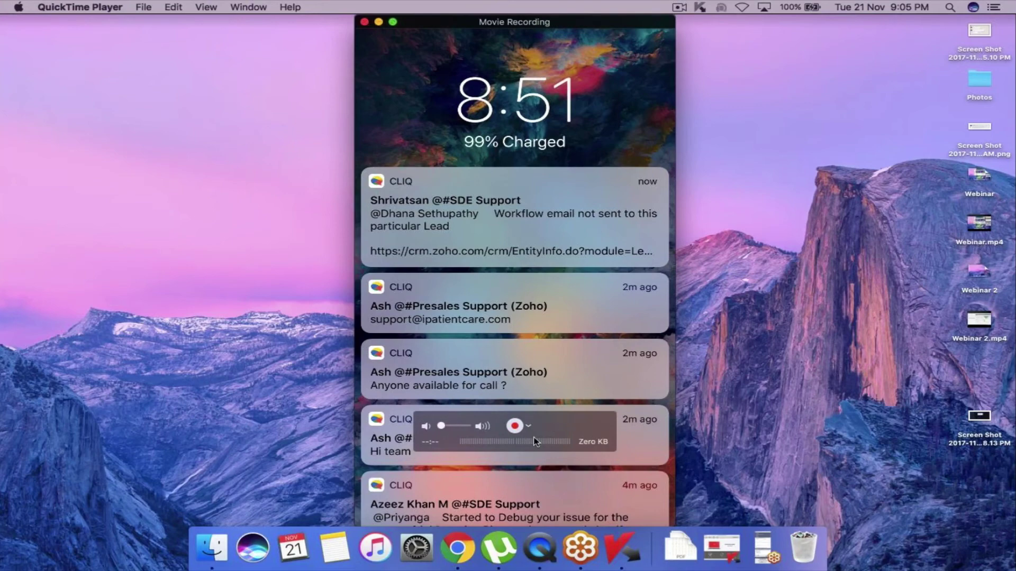
Close the recording window and start a new movie recording from the File menu
click(365, 21)
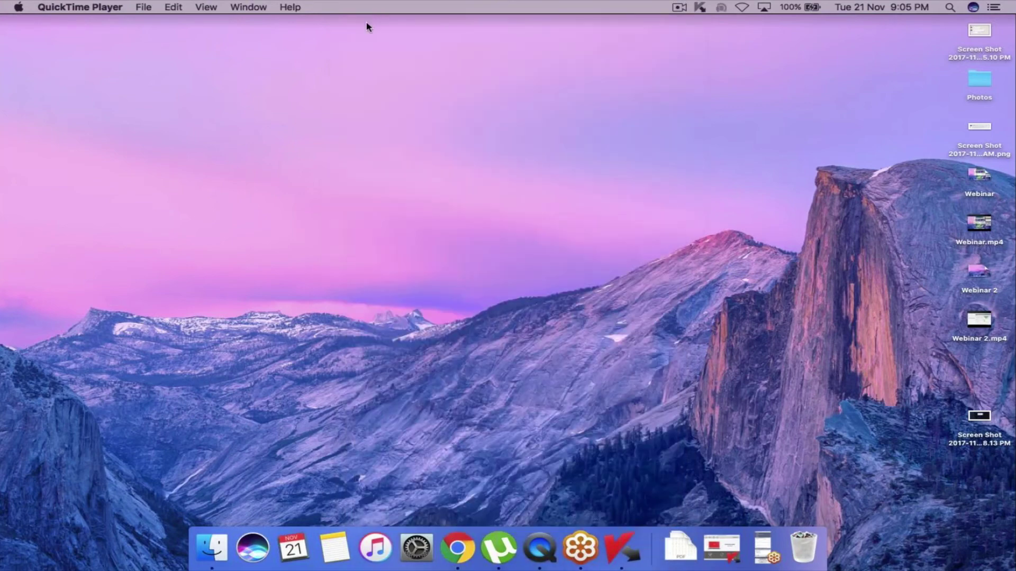
click(118, 7)
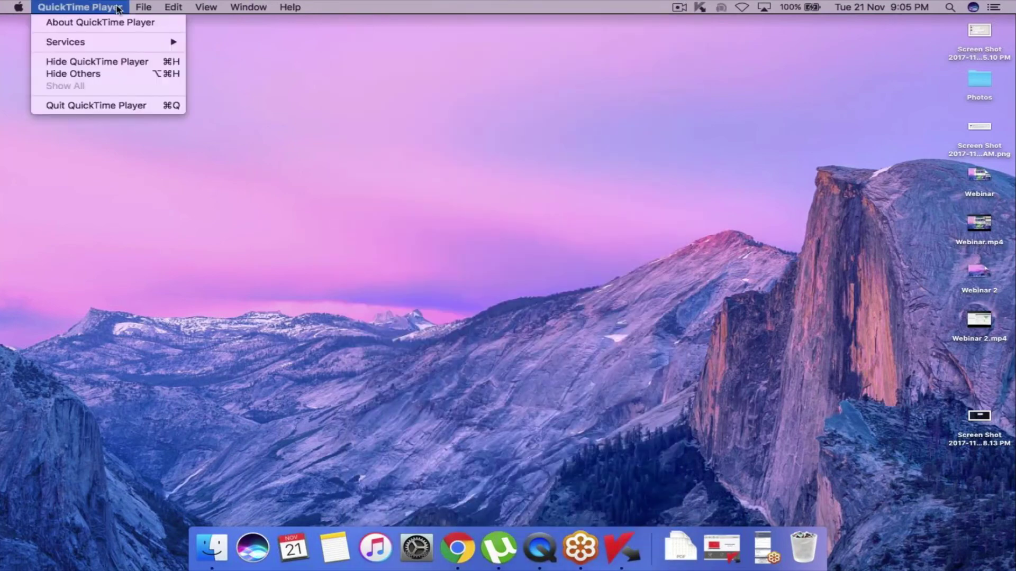
click(143, 7)
click(143, 7)
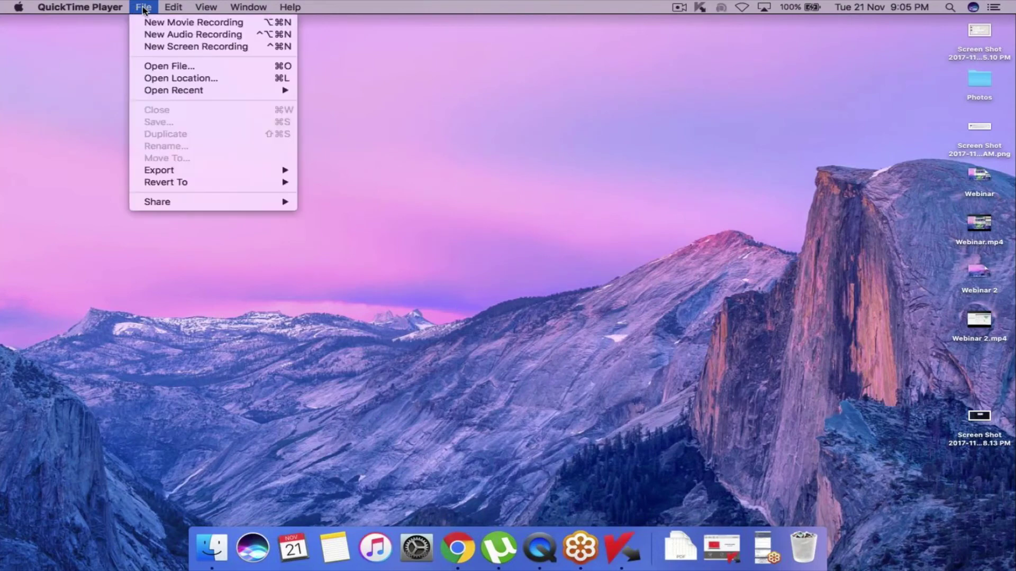
click(193, 24)
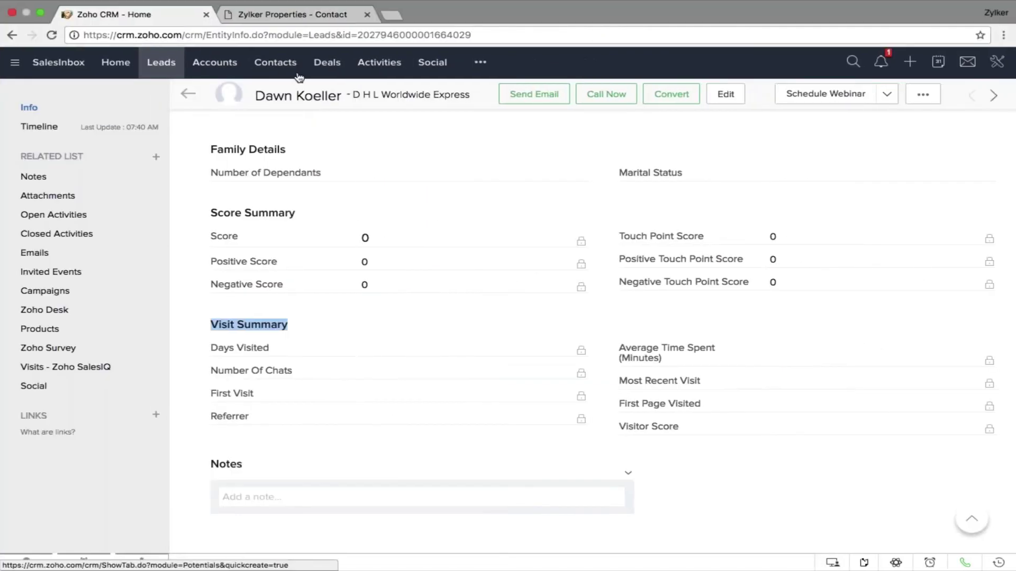
Open Zoho Finance from the Contacts Mobile View filter and follow its Kattankulathur check-in link to a map
click(275, 62)
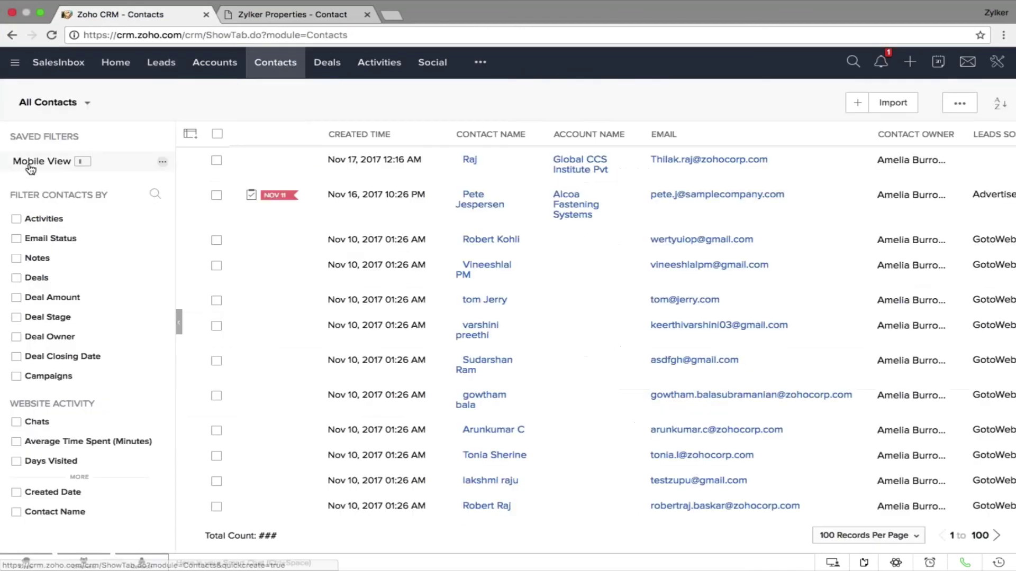
click(90, 163)
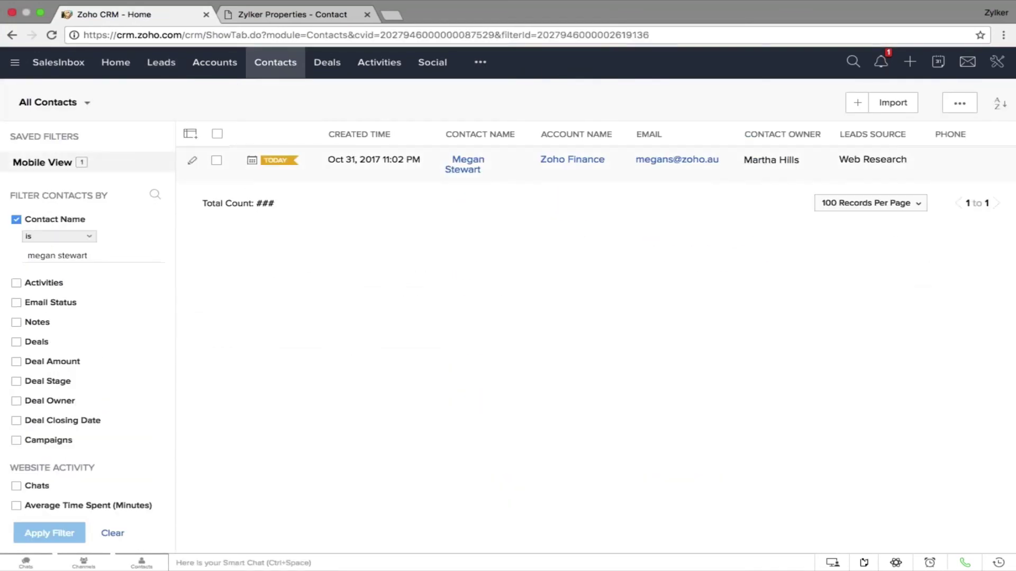
click(481, 169)
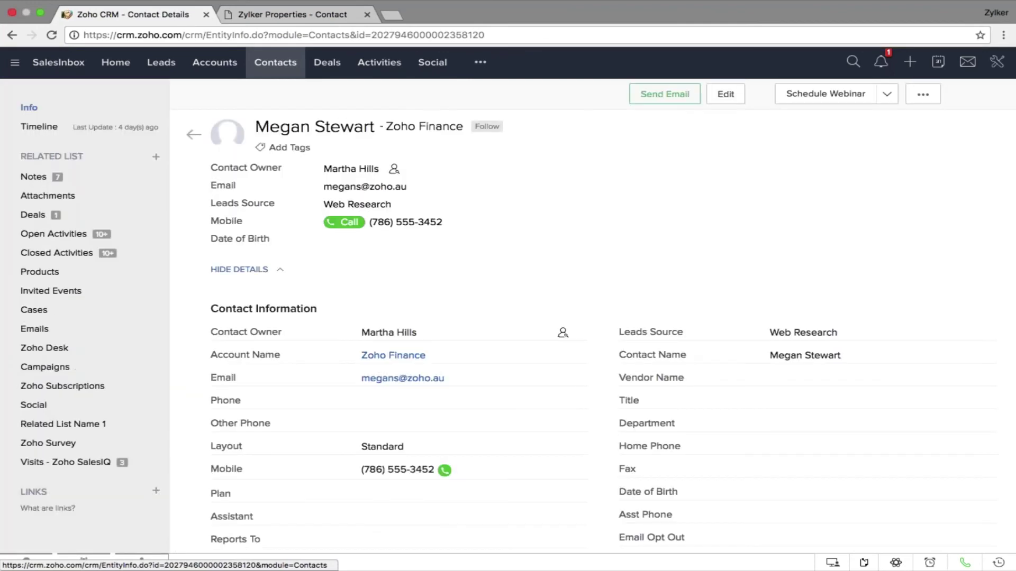
scroll(432, 314, down, 15)
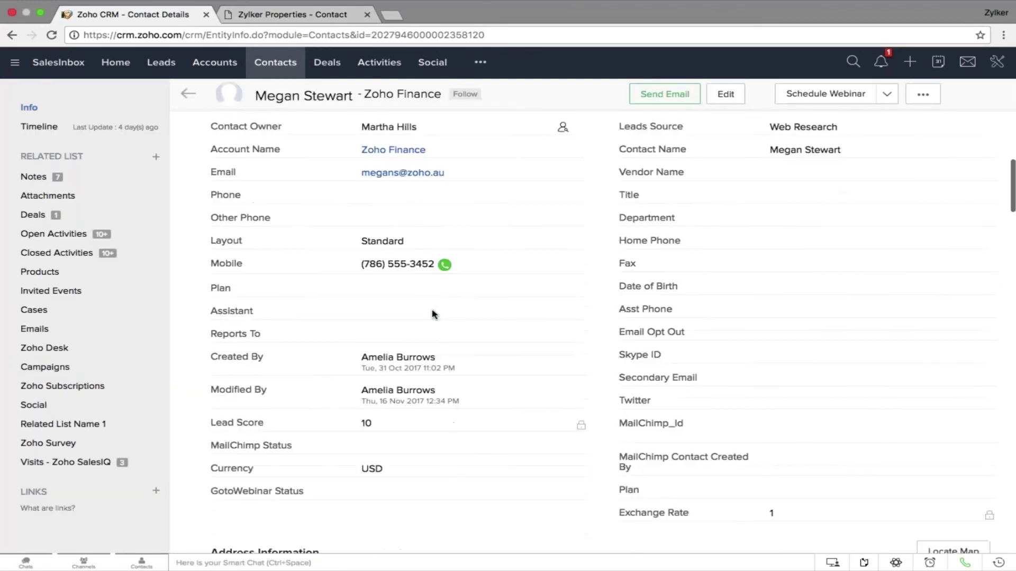
scroll(432, 314, down, 2)
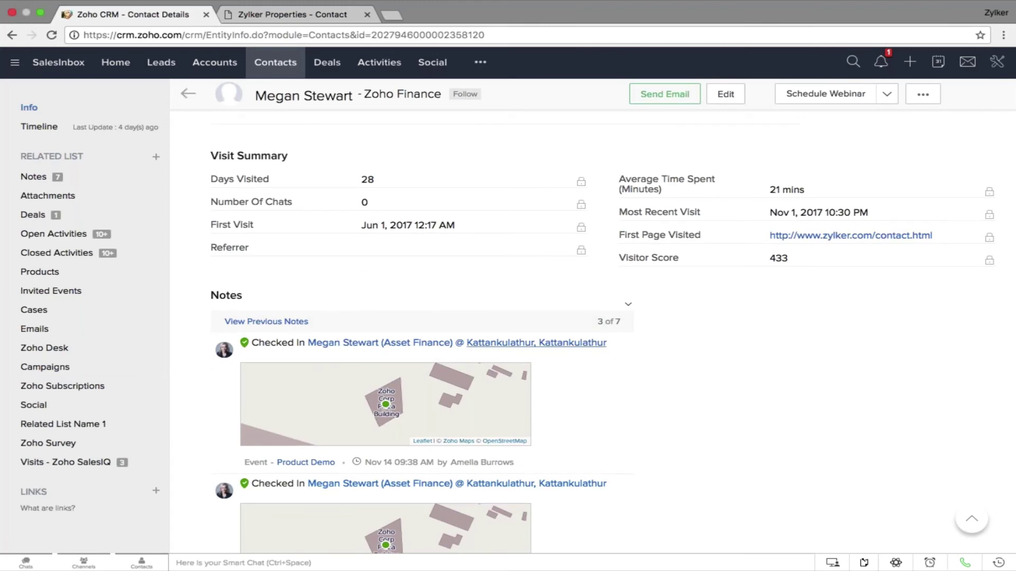
click(536, 343)
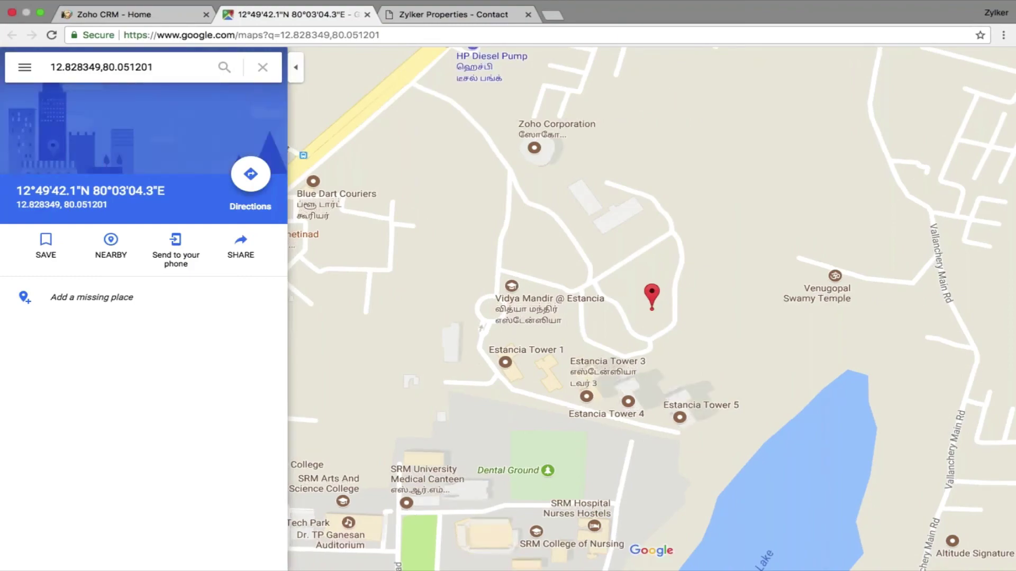
Close the Google Maps tab showing the check-in location with Cmd+W
key(super+w)
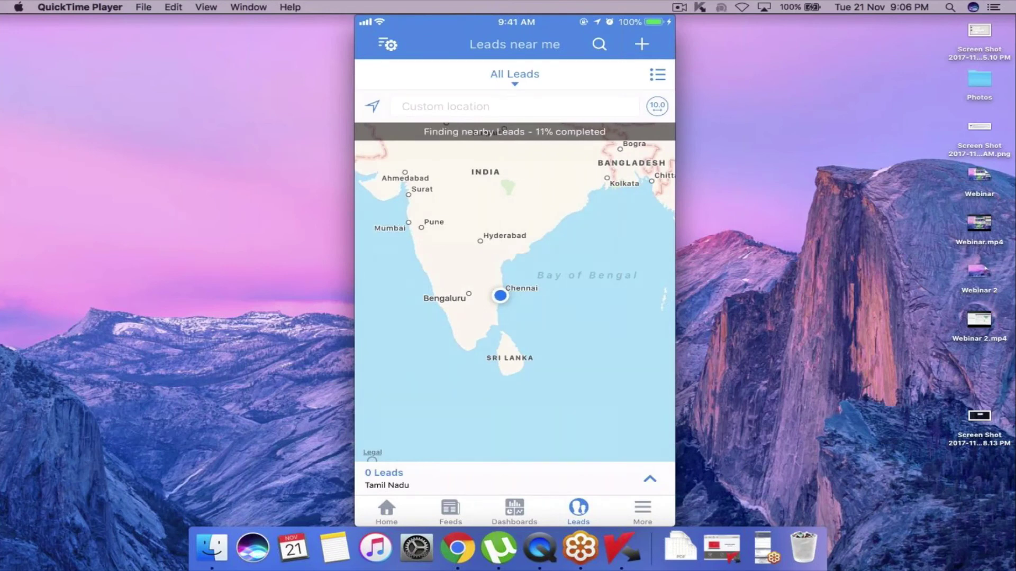
Widen the Leads near me radius to 96 km to list 14 Chennai leads
click(658, 106)
drag(415, 254, 613, 254)
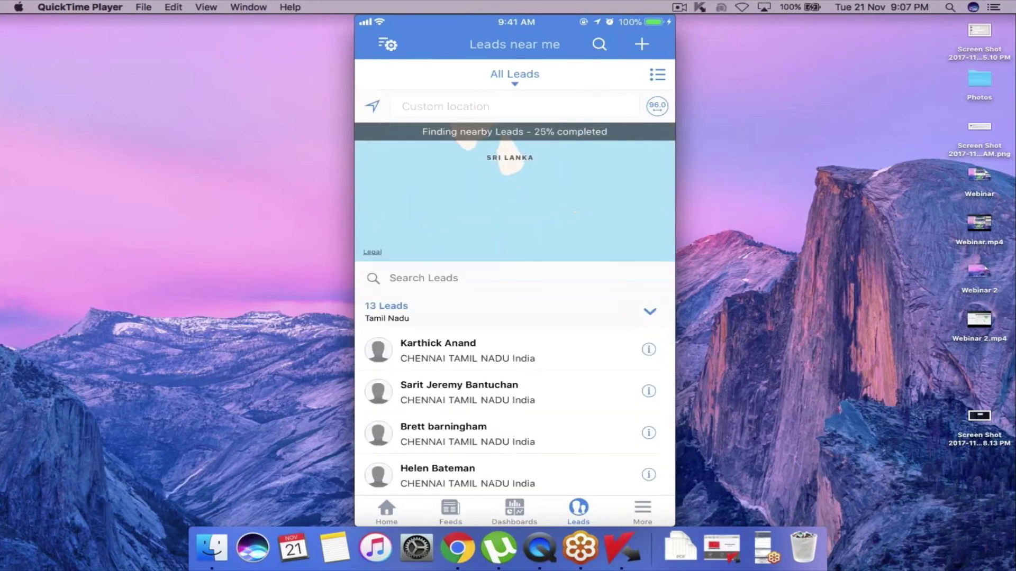
scroll(514, 413, down, 5)
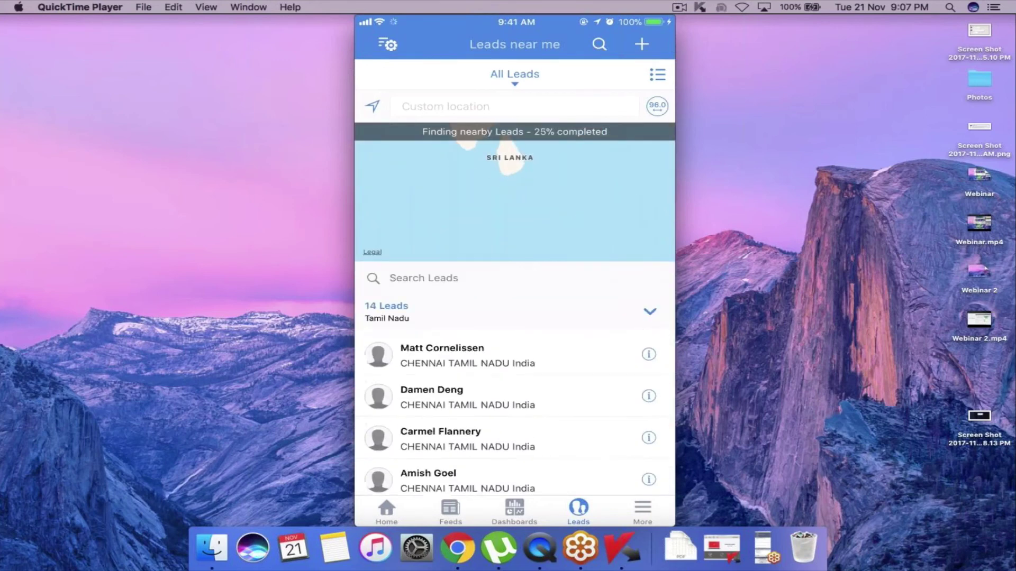
scroll(514, 412, down, 4)
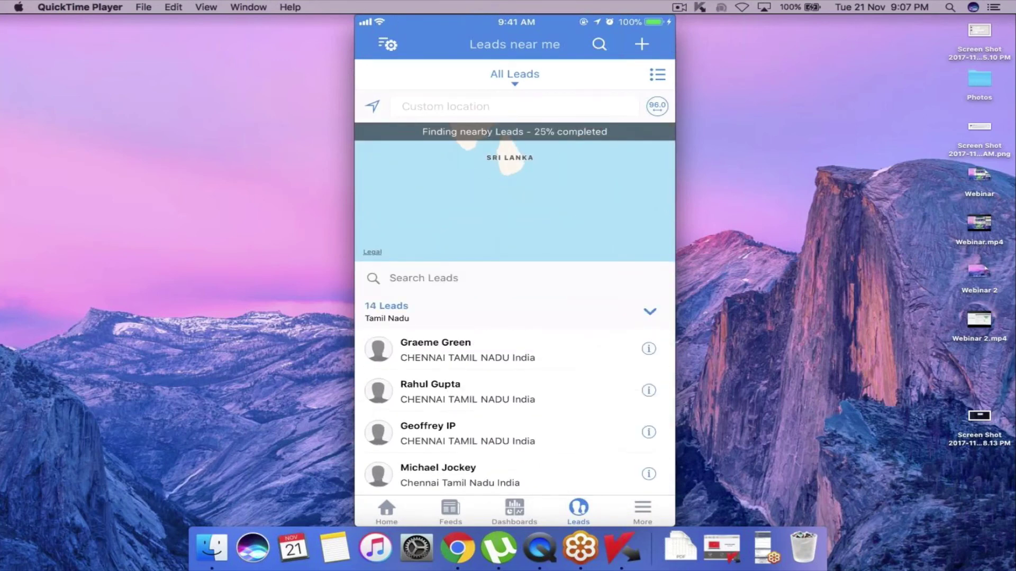
click(642, 511)
Switch to the Contacts module and show Contacts near me around Chennai
click(431, 256)
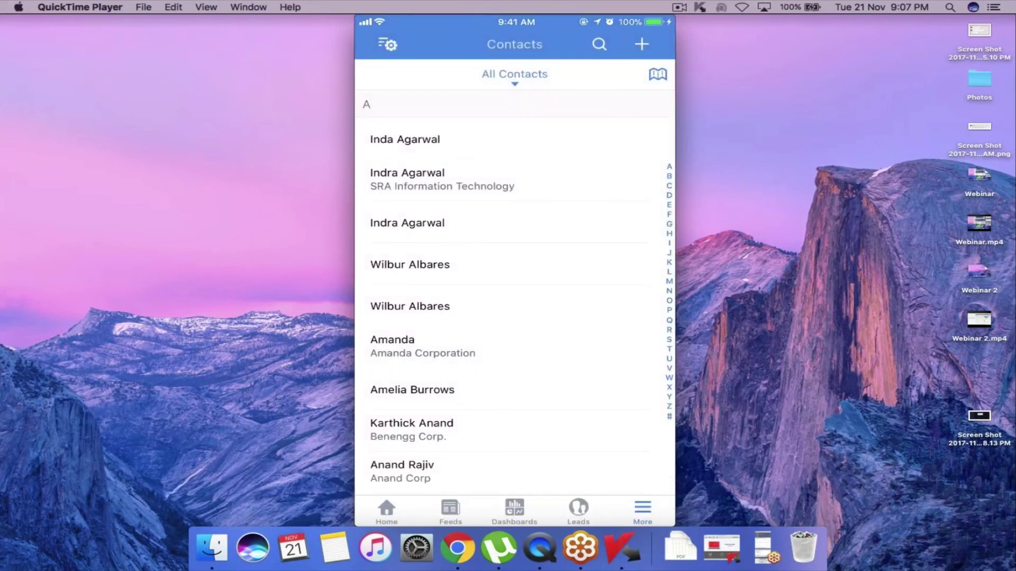
click(657, 74)
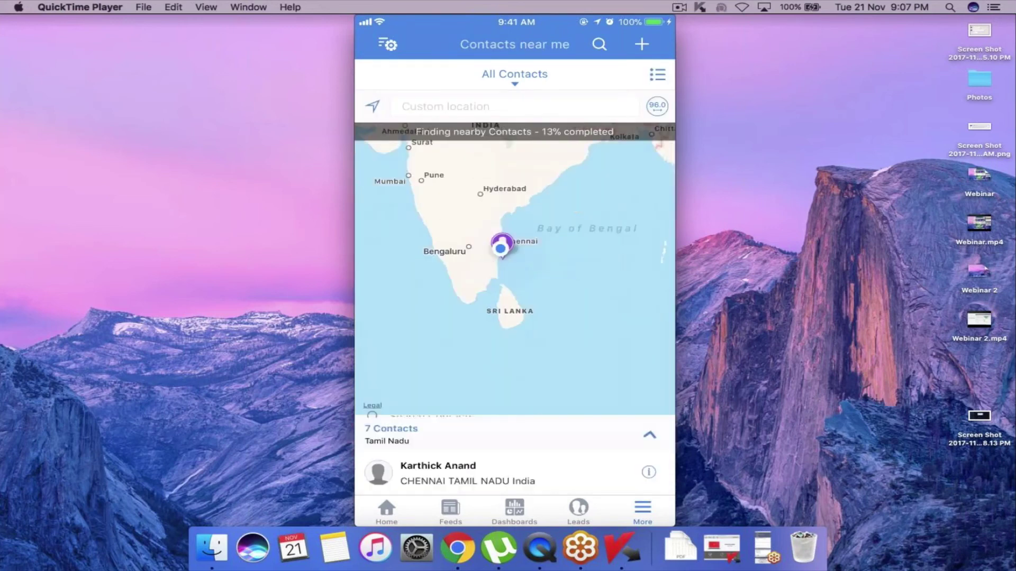
scroll(510, 413, down, 3)
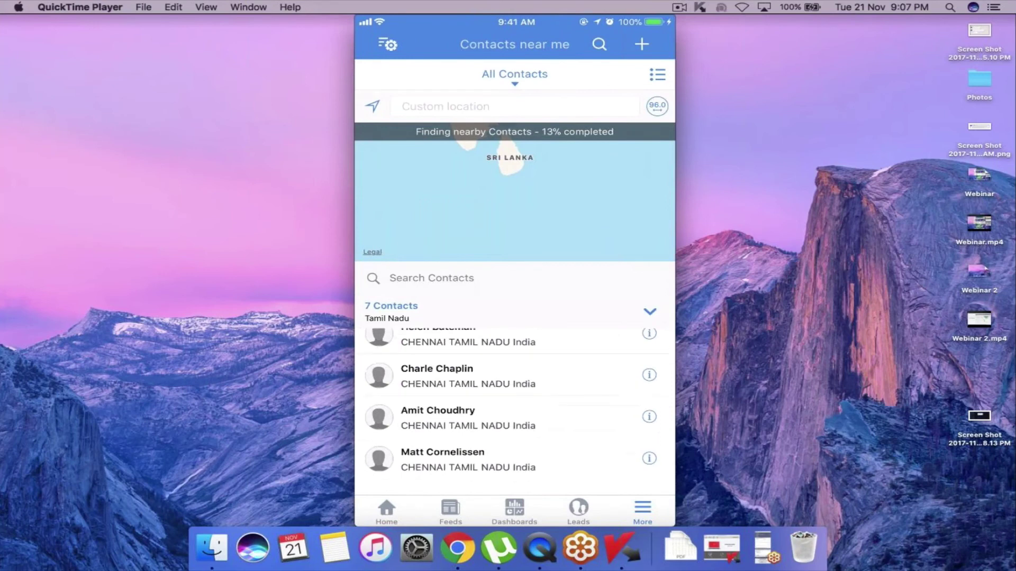
scroll(510, 412, up, 5)
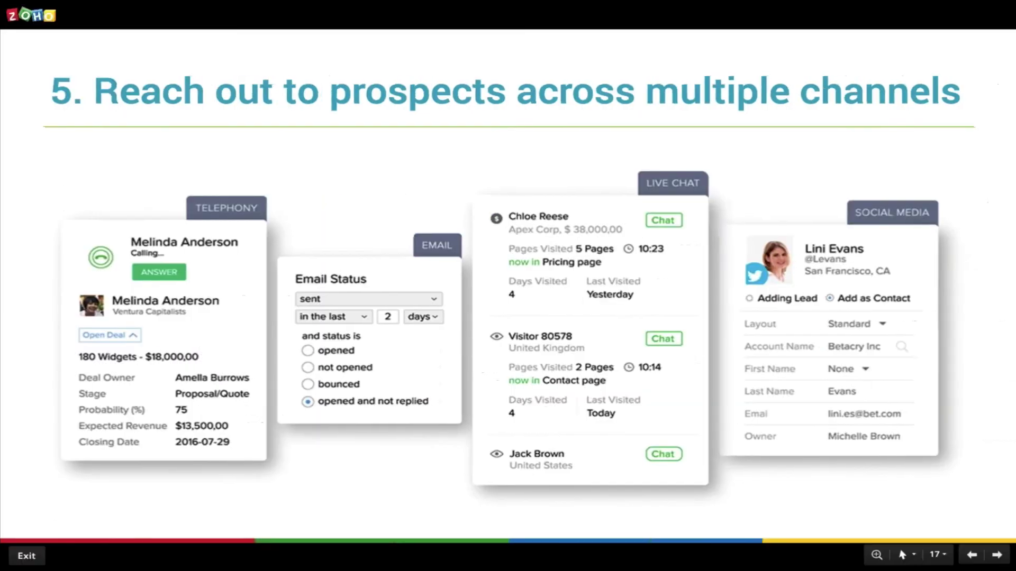
Switch from Chrome to the Zoho Show slideshow with the Right arrow key
key(Right)
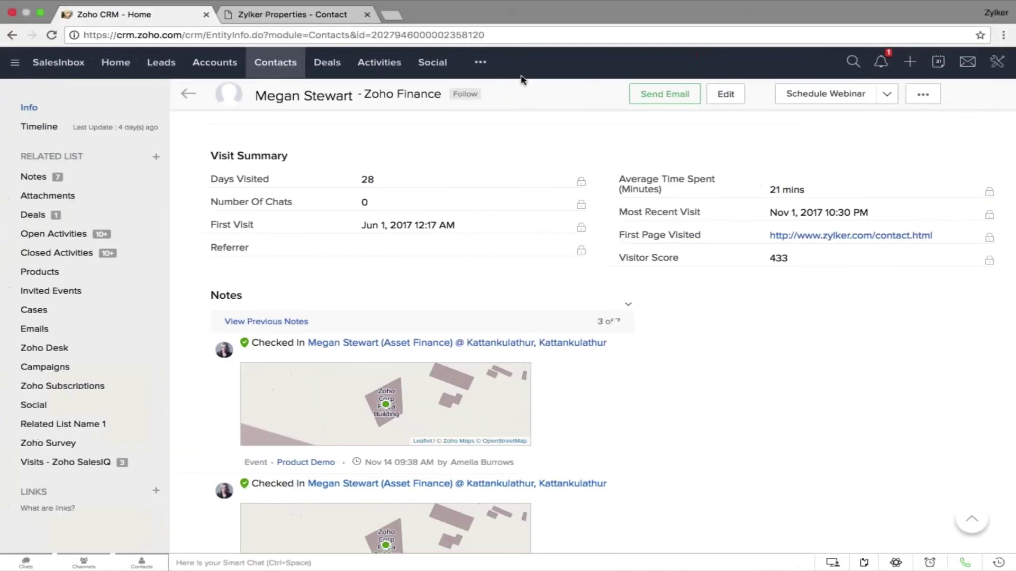
Open the Activities module to show the All Calls view with 18 calls
click(379, 62)
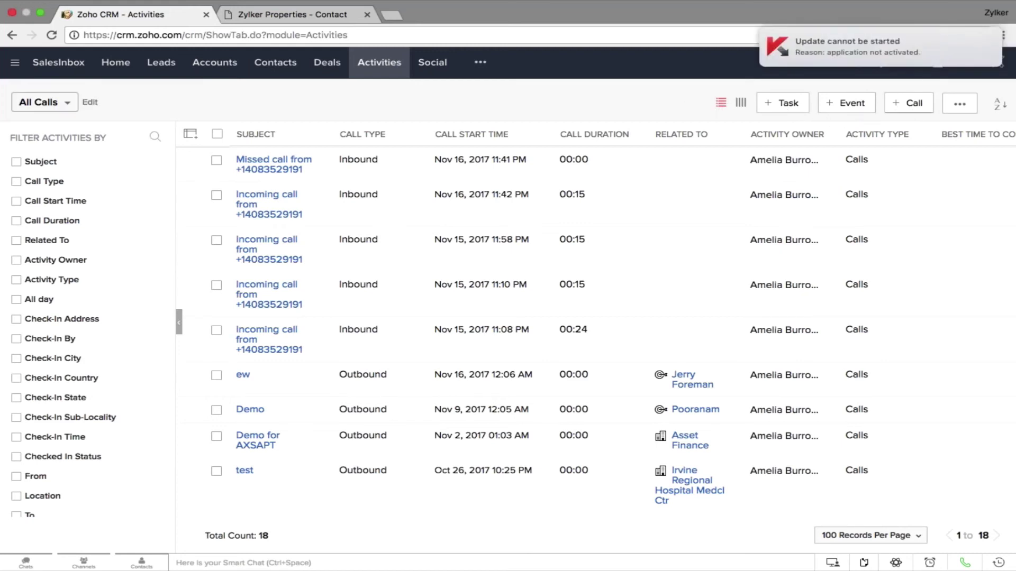
Open the Zoho Finance contact, scroll to Deals and Open Activities, and select the Open Activities heading
click(278, 65)
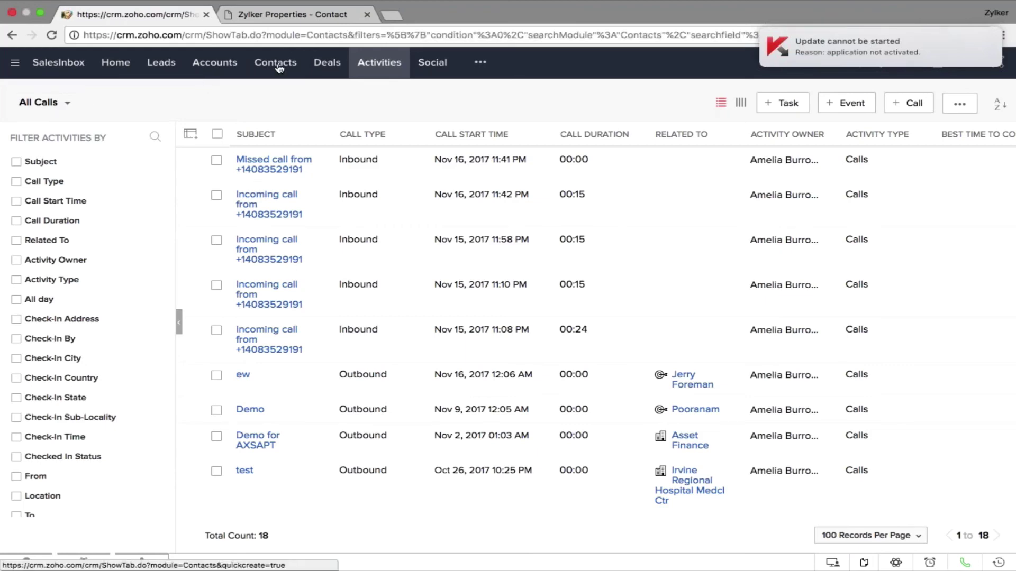
click(458, 163)
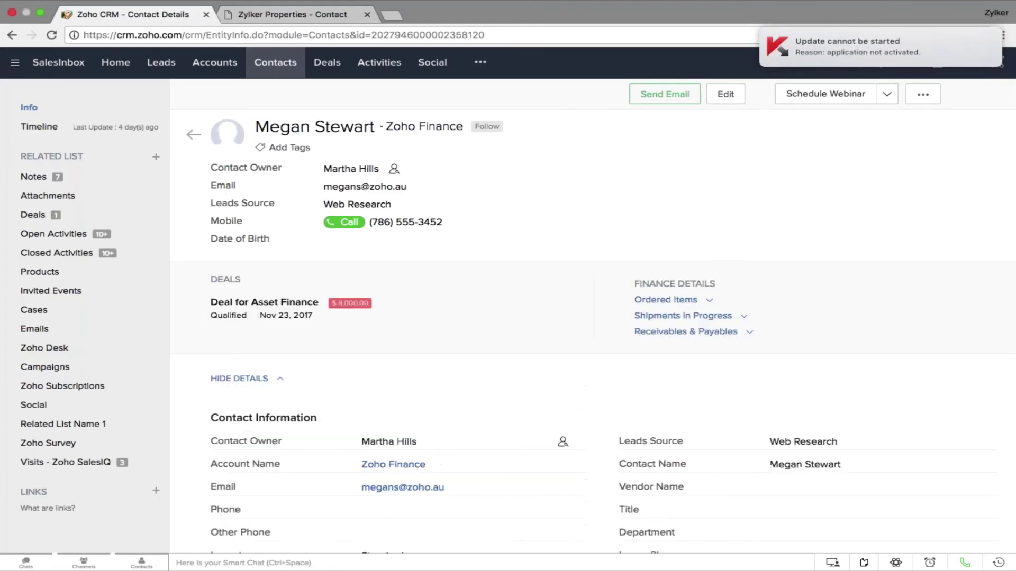
scroll(437, 392, down, 15)
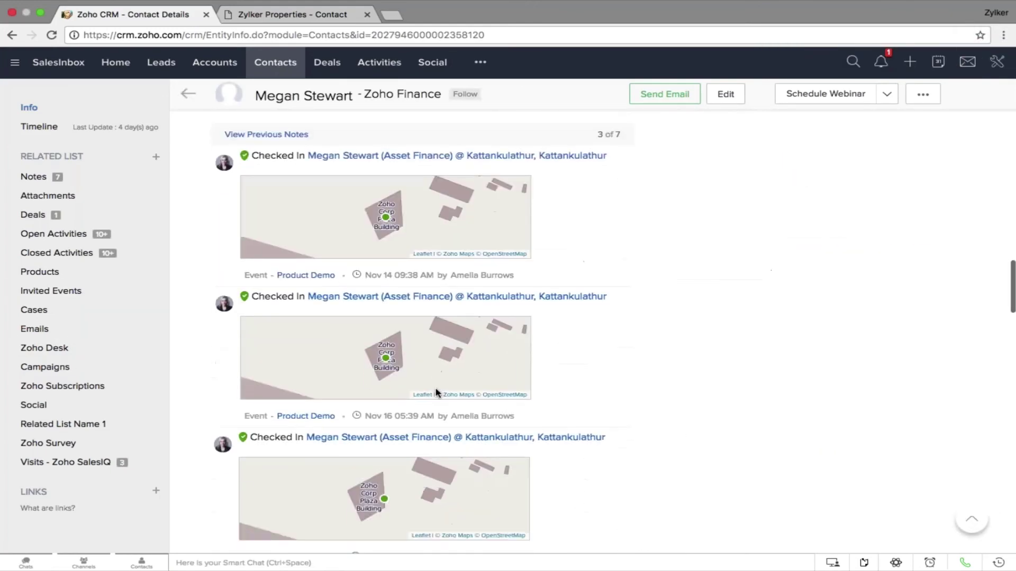
scroll(437, 392, down, 10)
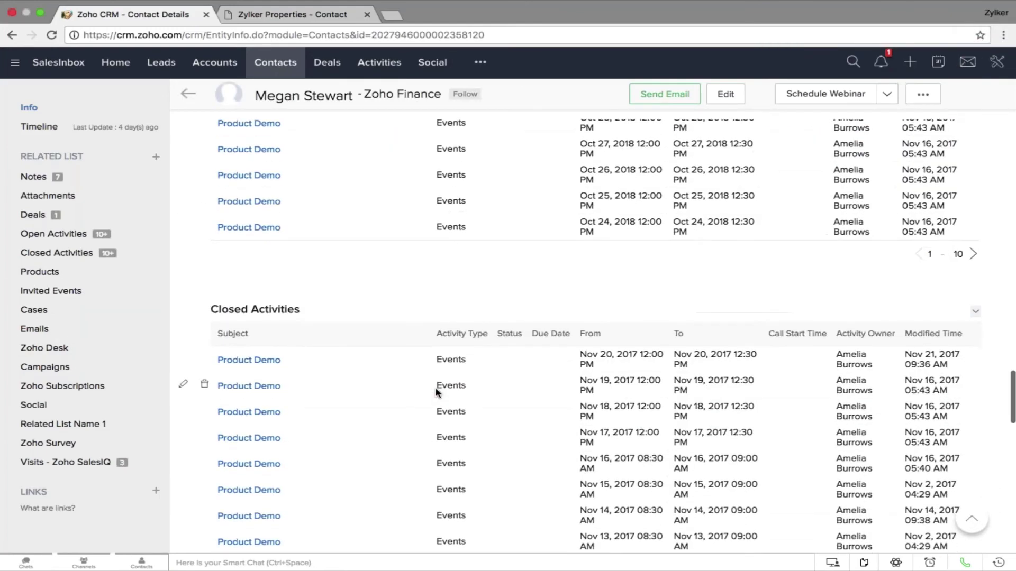
scroll(437, 392, up, 7)
drag(295, 256, 216, 260)
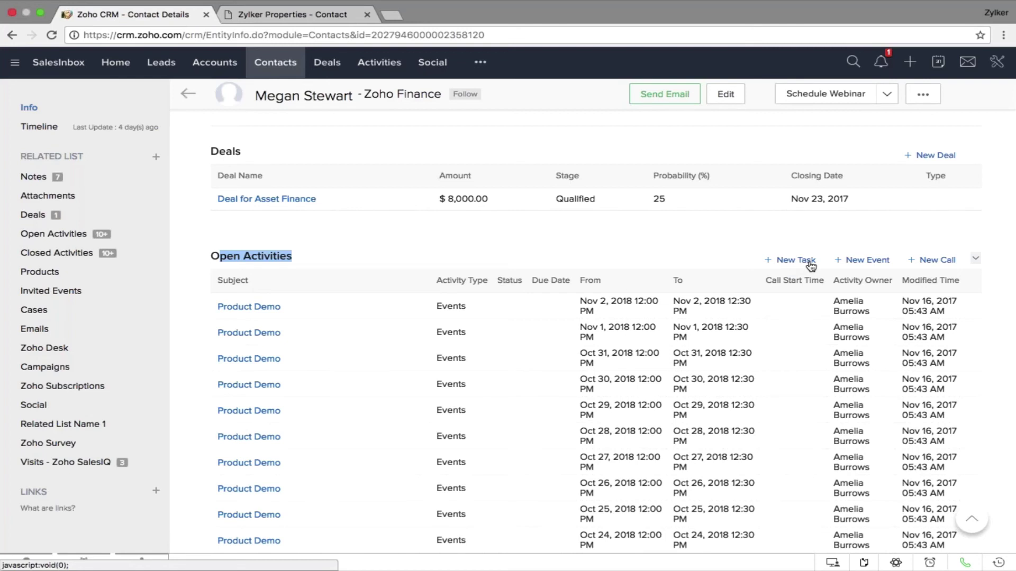
Jump to the week of Nov 21, 2017 and move Thursday's Product Demo to 2:15–3:15 PM
click(938, 61)
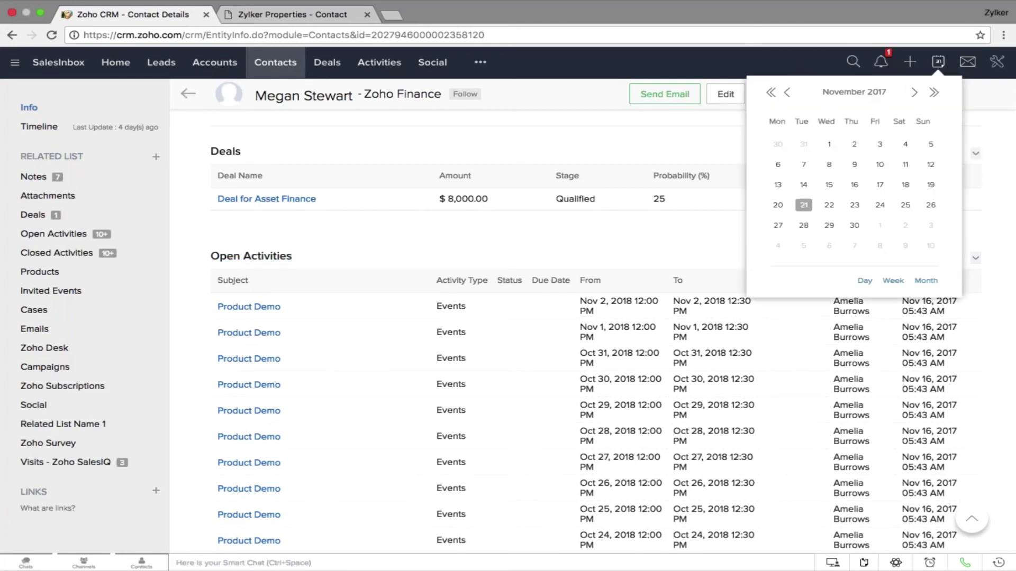
click(893, 281)
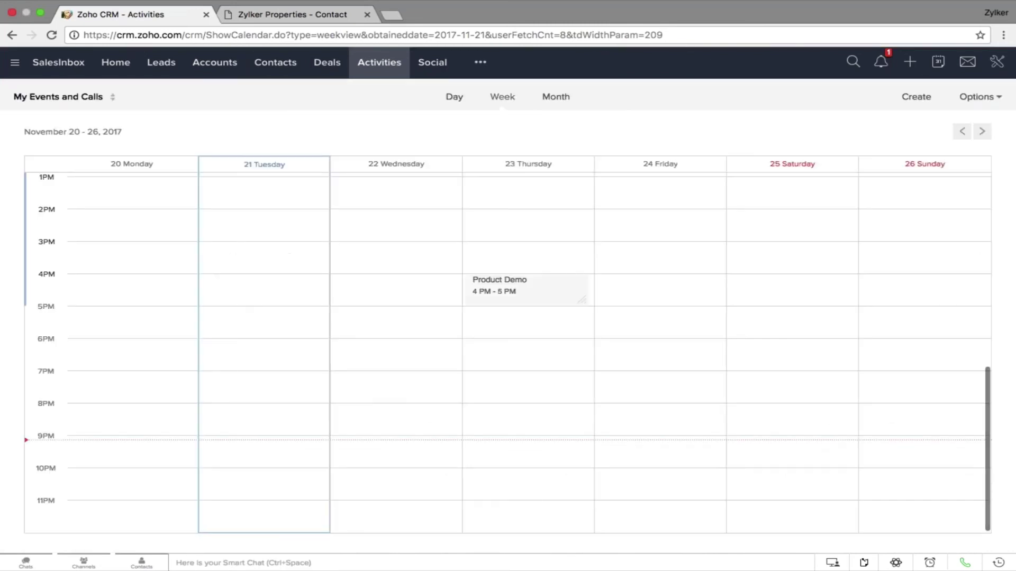
drag(555, 292, 561, 234)
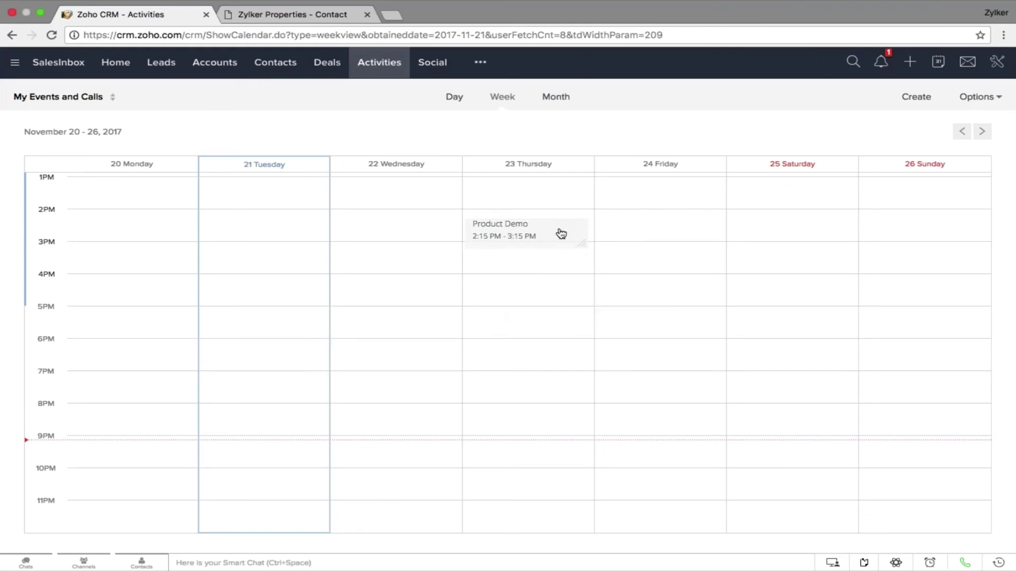
Filter the calendar by Users and include all three users' events
click(93, 100)
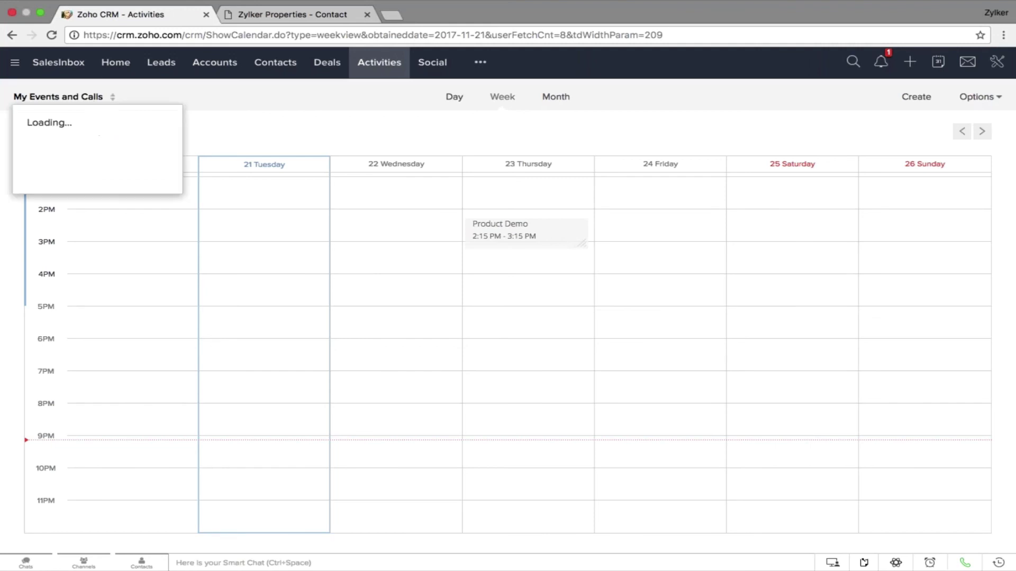
click(76, 132)
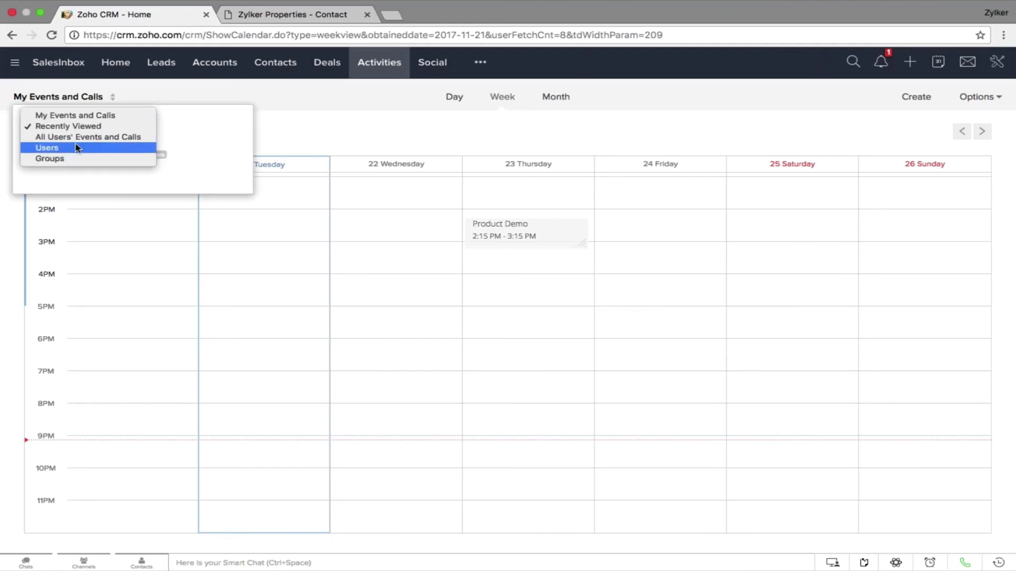
click(77, 158)
click(58, 127)
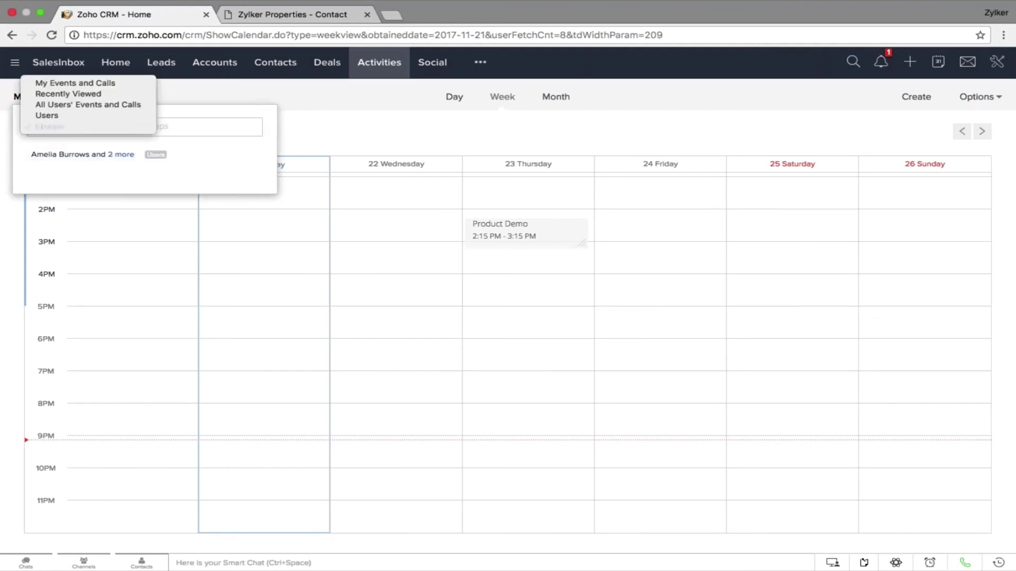
click(82, 117)
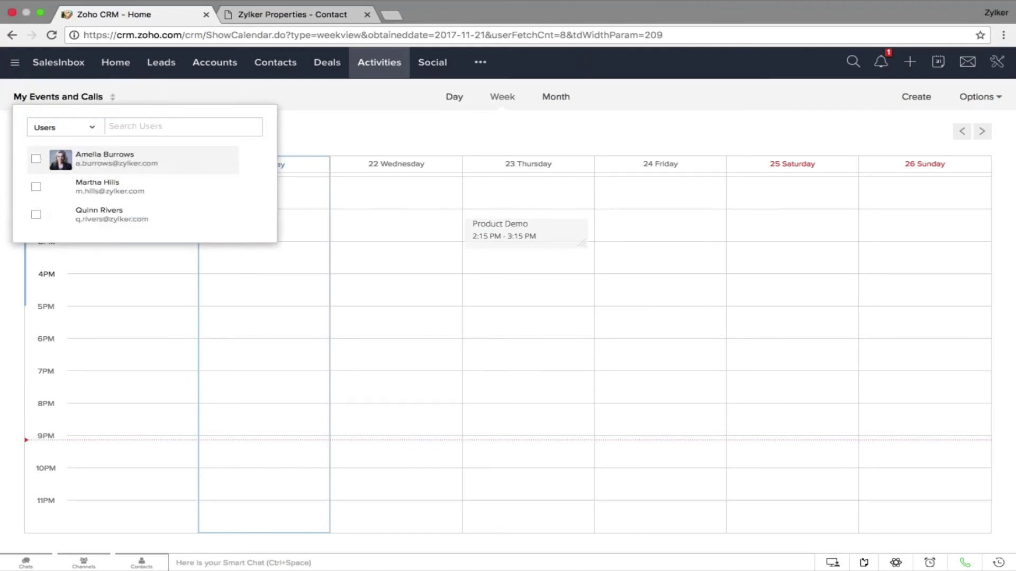
click(36, 158)
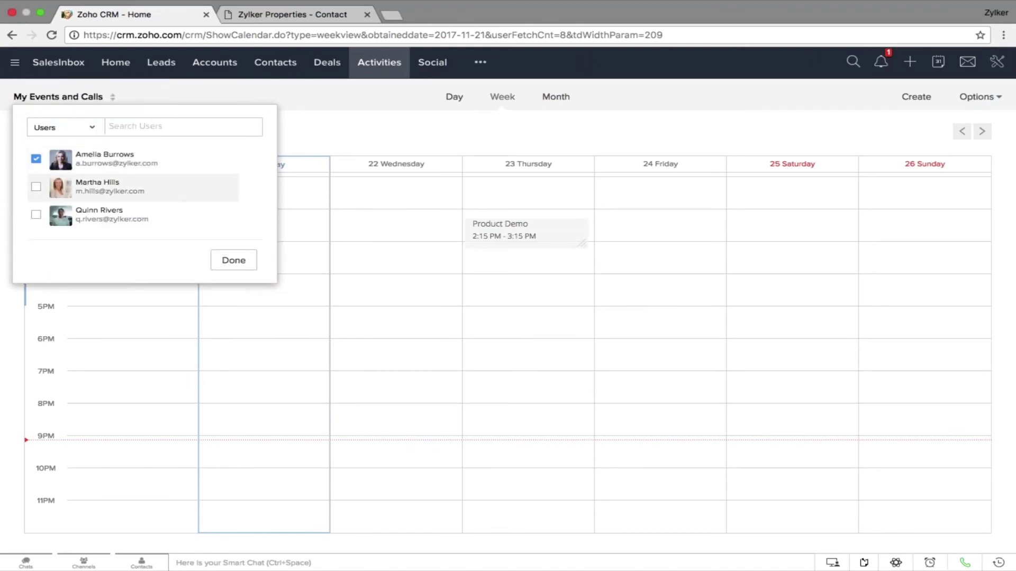
click(36, 187)
click(36, 215)
click(233, 260)
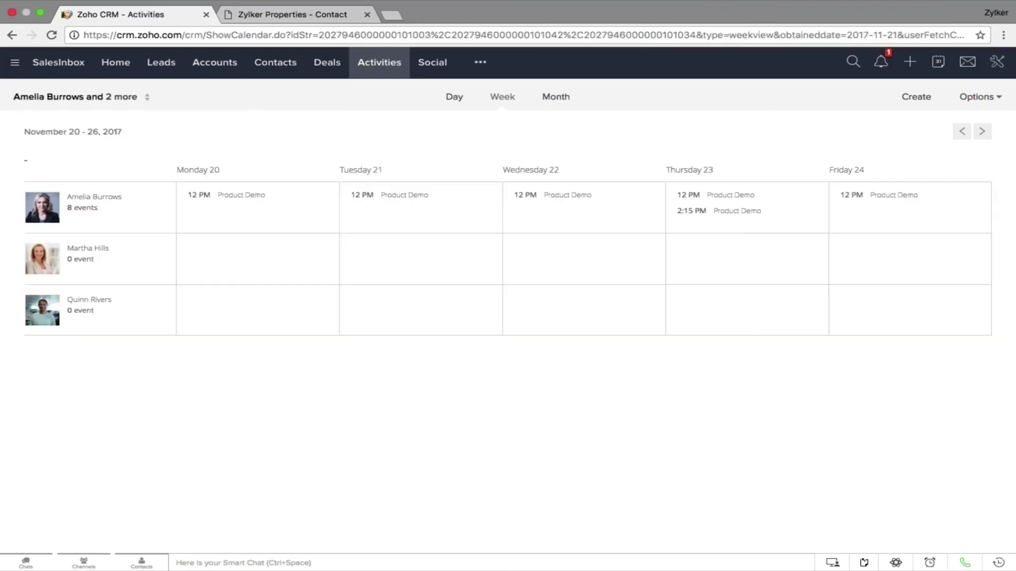
Cycle the calendar through Day and Week views, ending on Month view
click(453, 97)
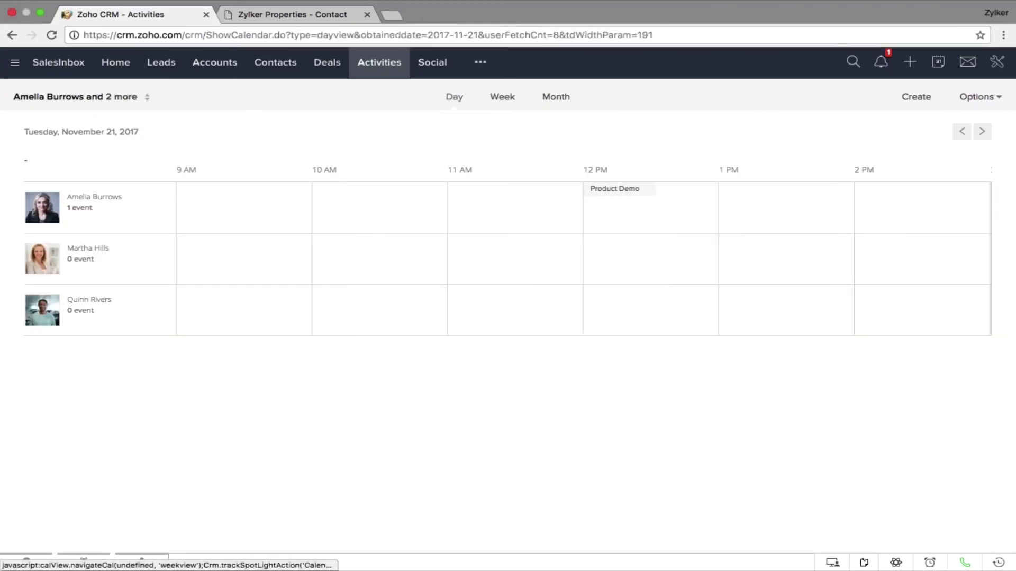
click(502, 103)
click(556, 102)
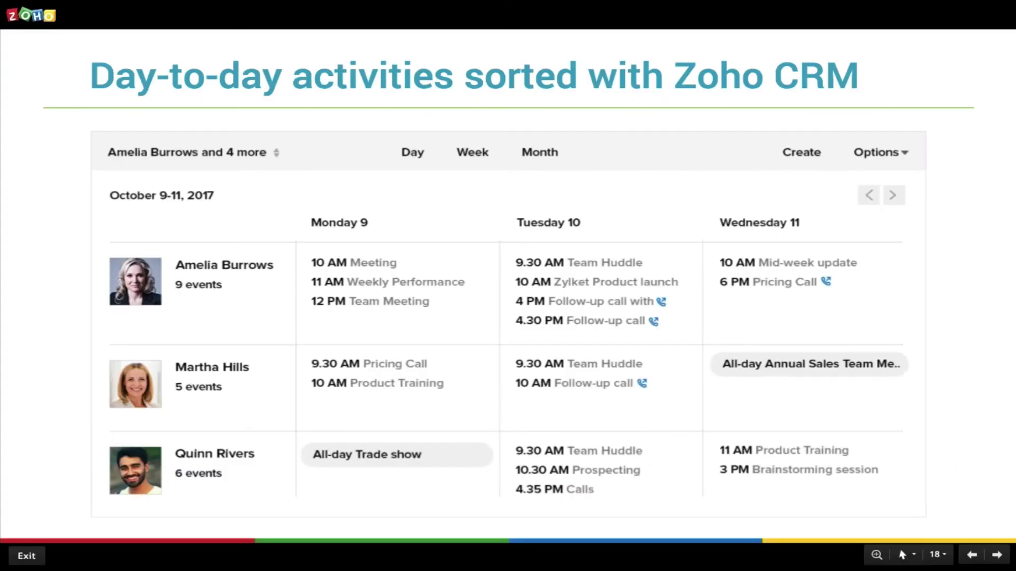
Go to the '6. Know your business inside and out' slide, then return to the CRM calendar
key(Right)
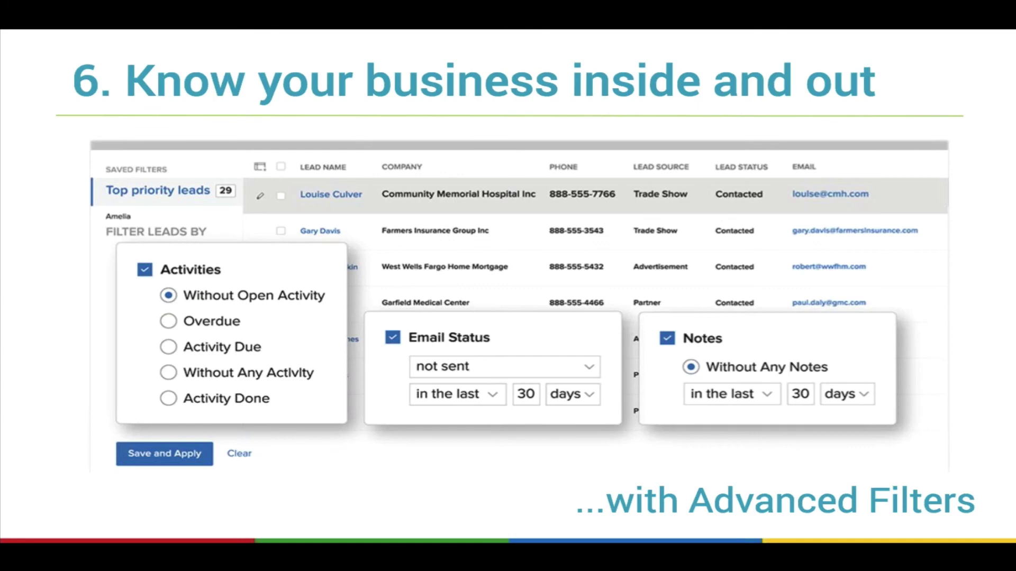
key(ctrl+Right)
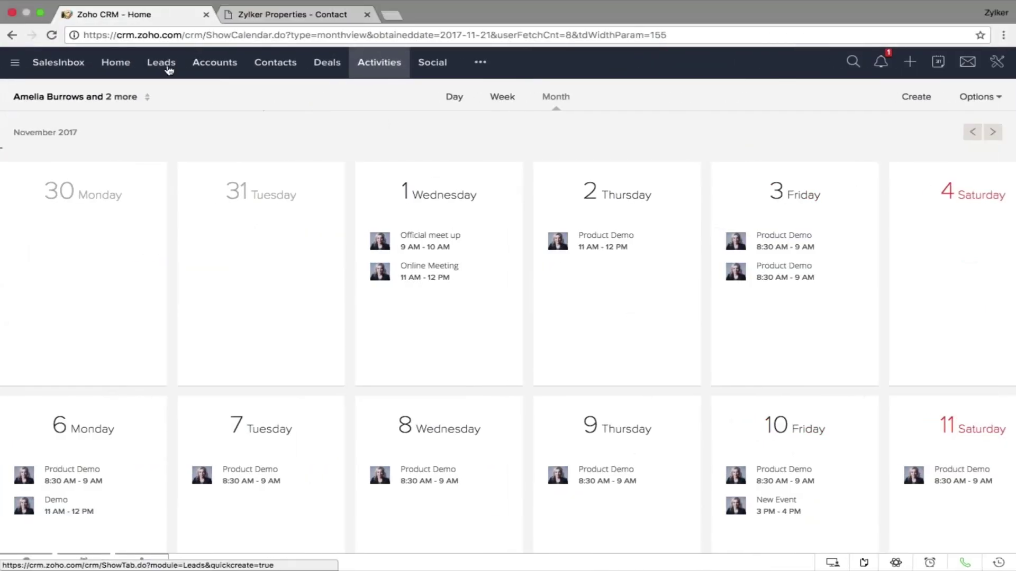
Filter Leads by Activities to Without Any Activity for 20 days, leaving 48 leads
click(167, 67)
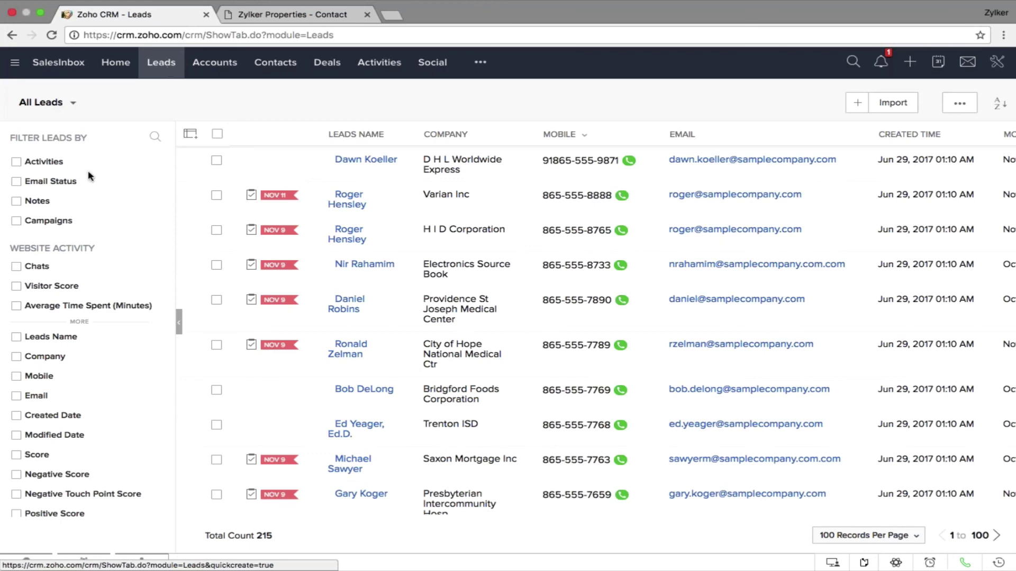
click(17, 162)
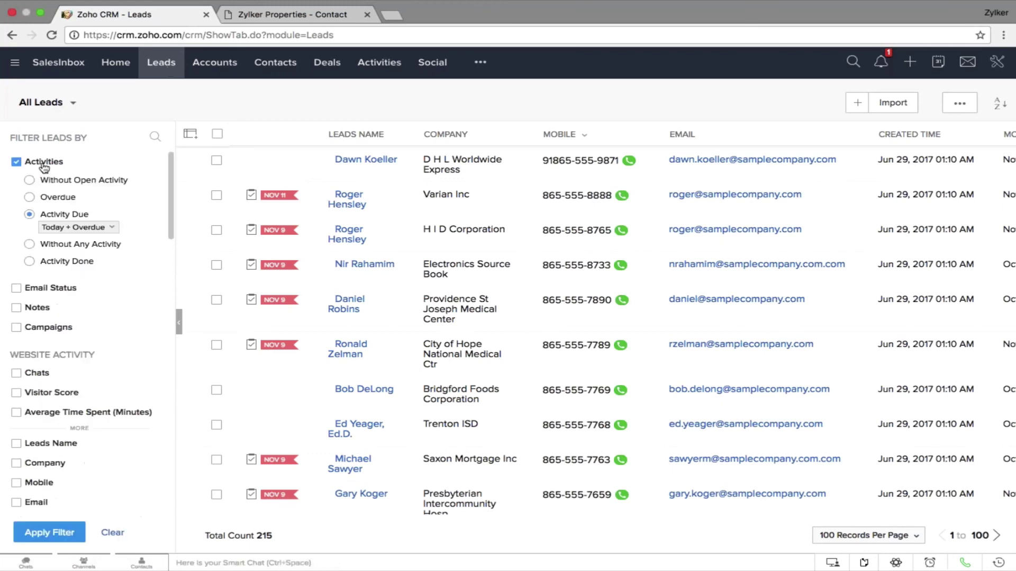
click(100, 245)
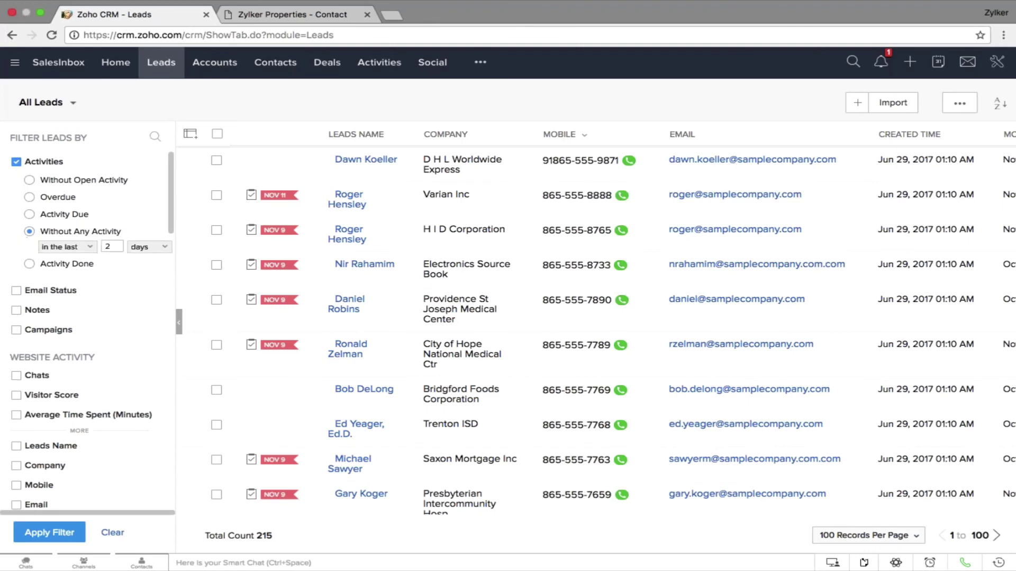
text(0)
click(53, 534)
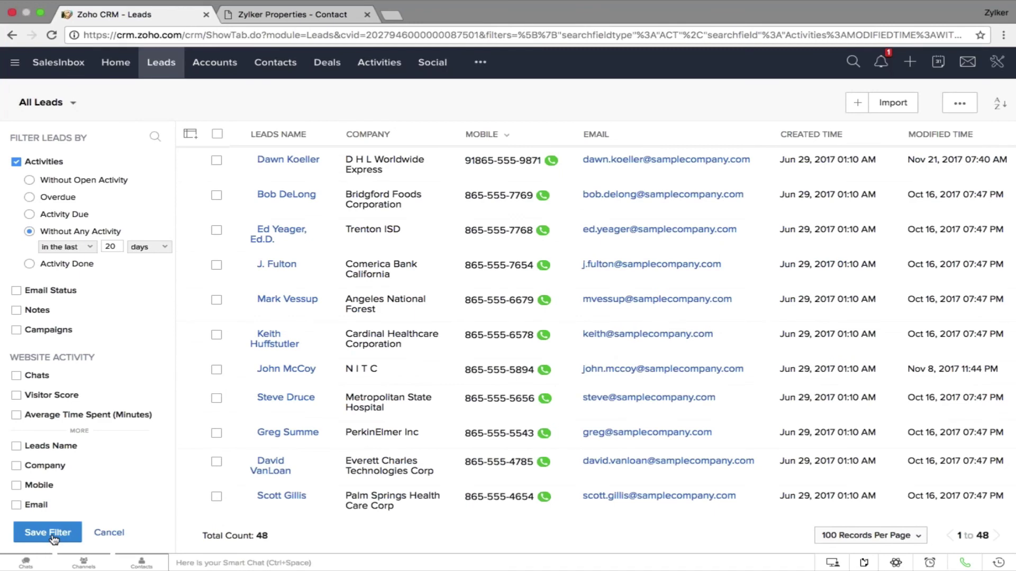
Save the 48-lead activity filter under the name 'Without Activities for 20 Days'
click(53, 534)
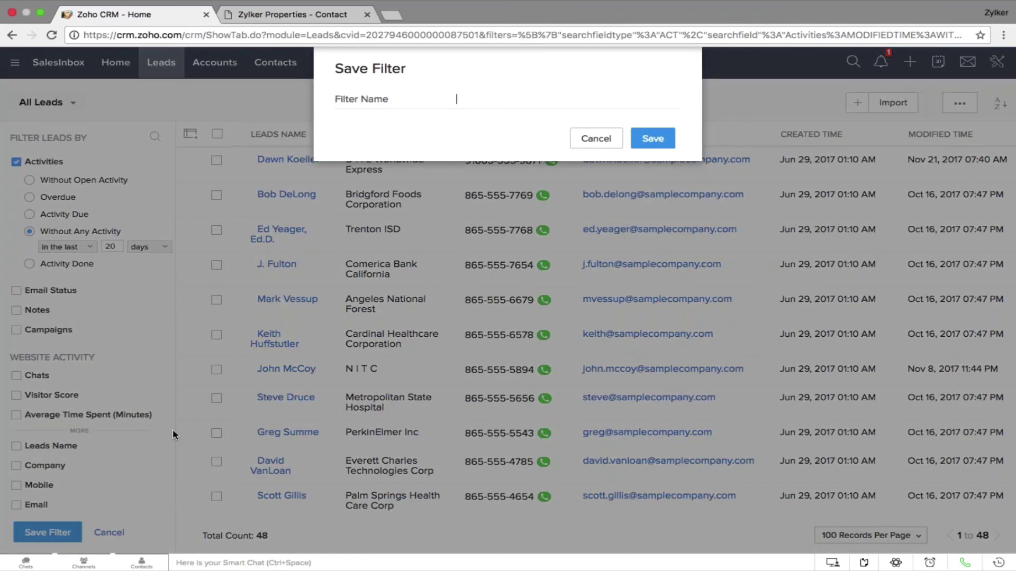
text(Without Activities for  20 Days)
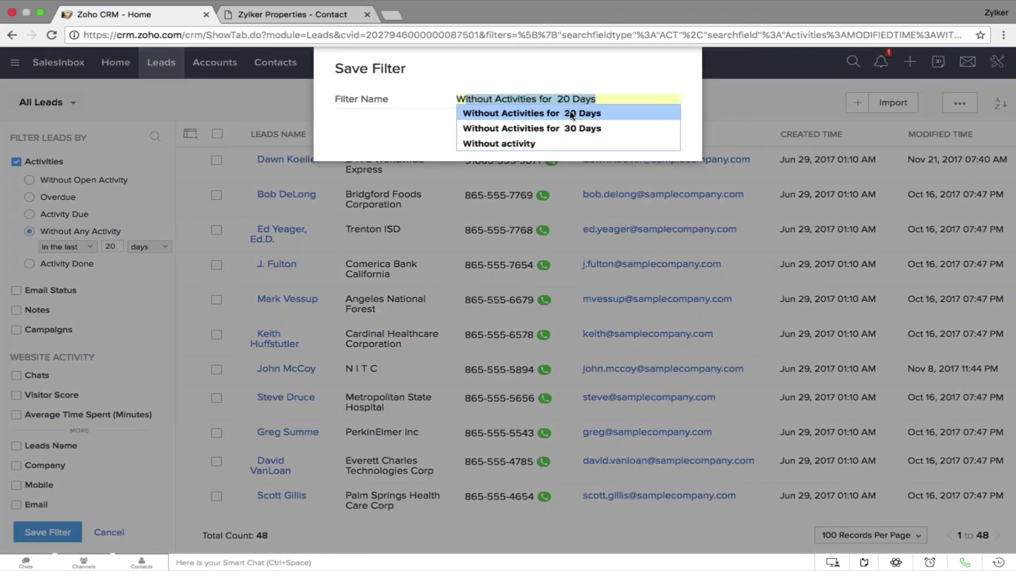
click(571, 113)
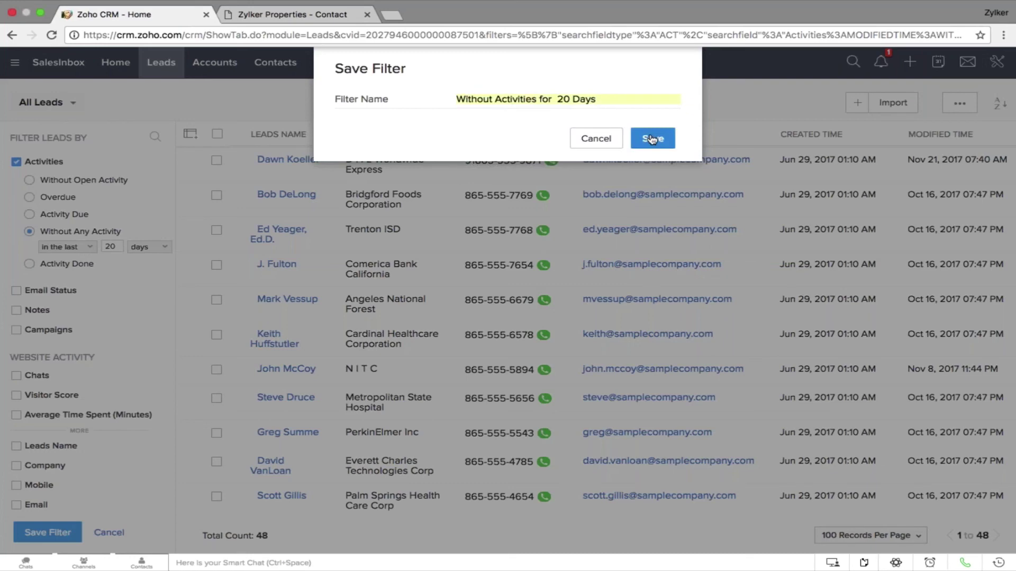
click(652, 139)
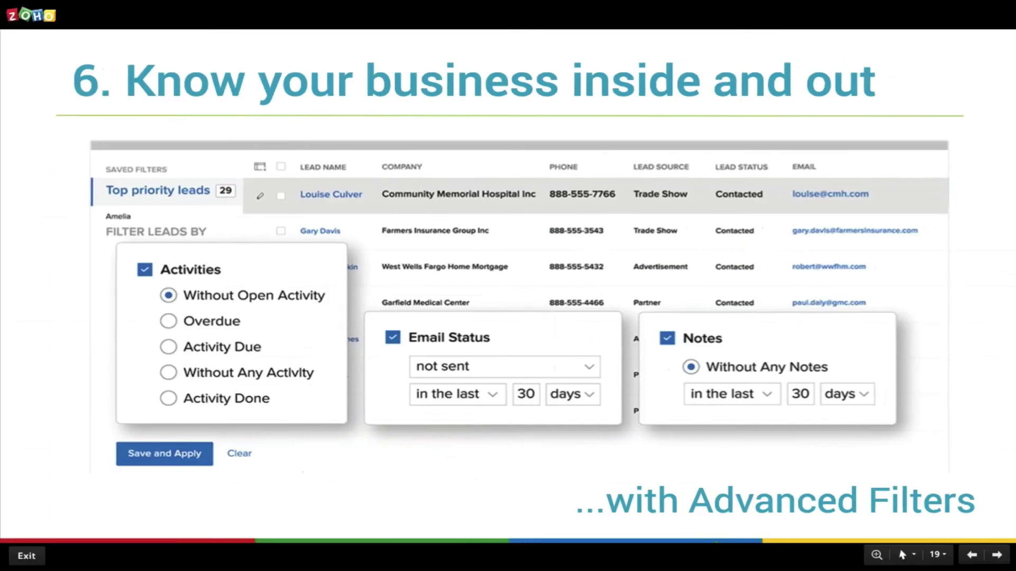
Advance to the Reports and Dashboards slide, then show All Reports in the CRM Reports module
key(Right)
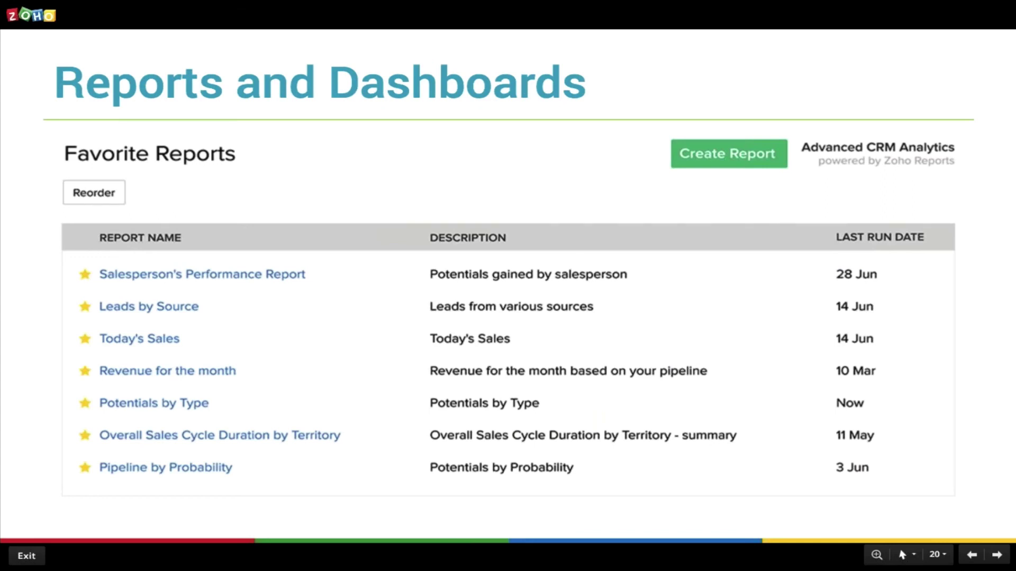
key(ctrl+Left)
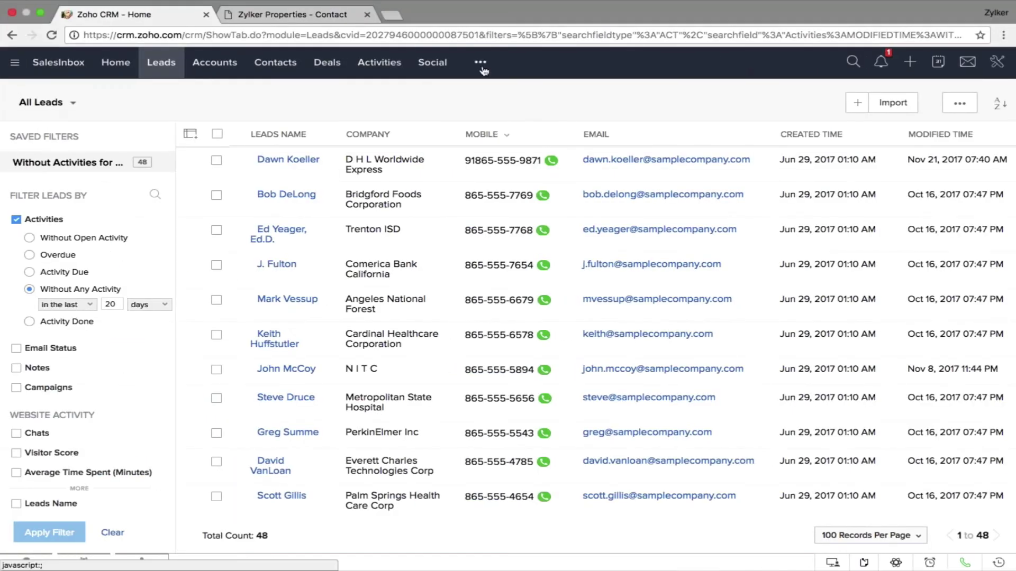
click(480, 64)
click(490, 92)
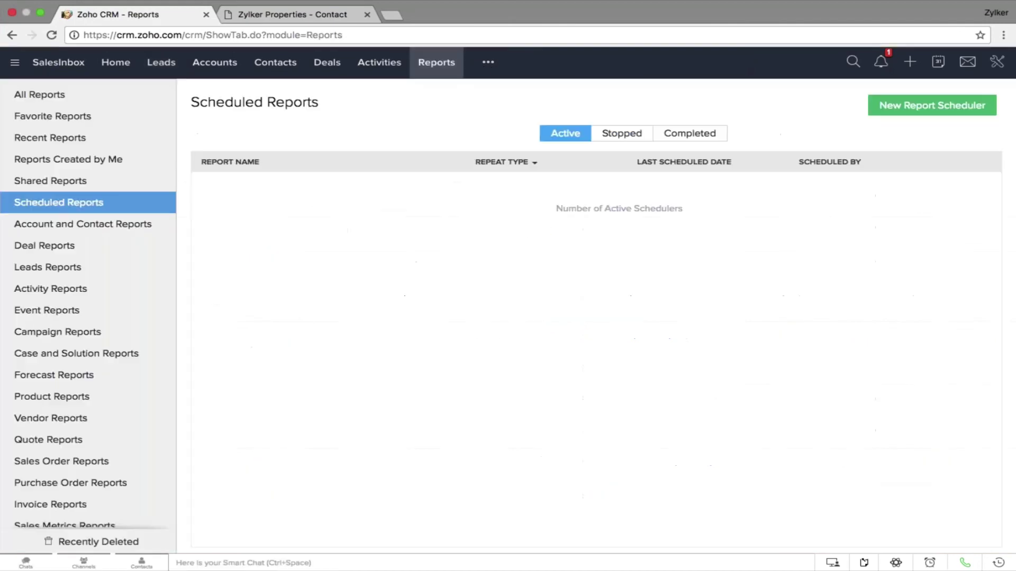
click(72, 98)
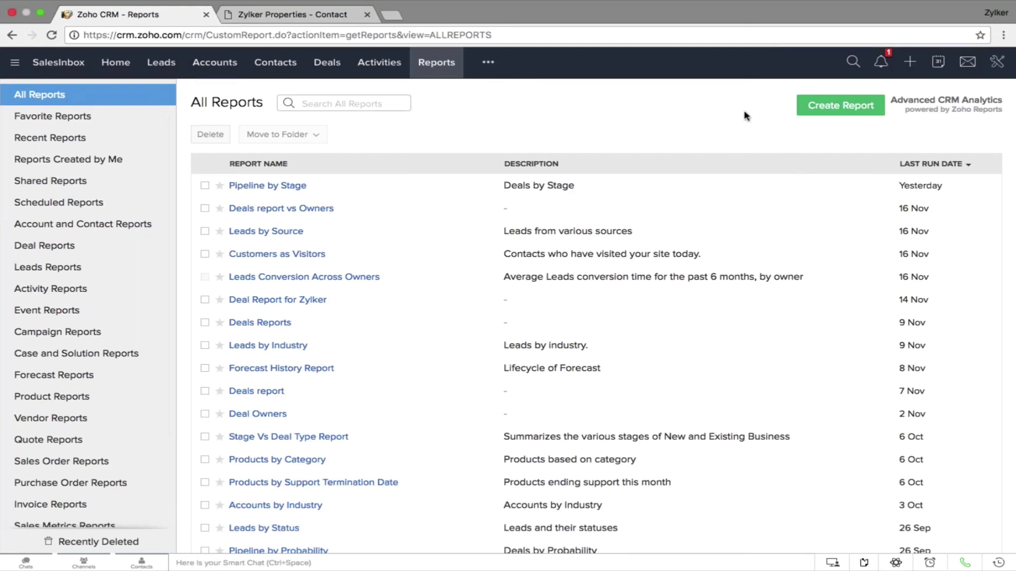
Create a new Summary Report based on the Deals module
click(835, 107)
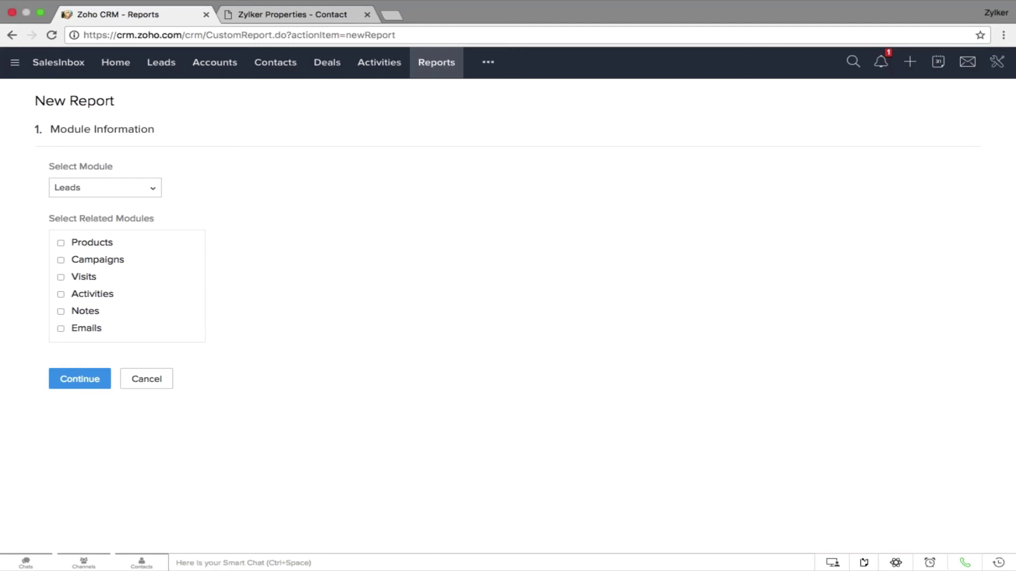
click(113, 191)
scroll(131, 267, down, 2)
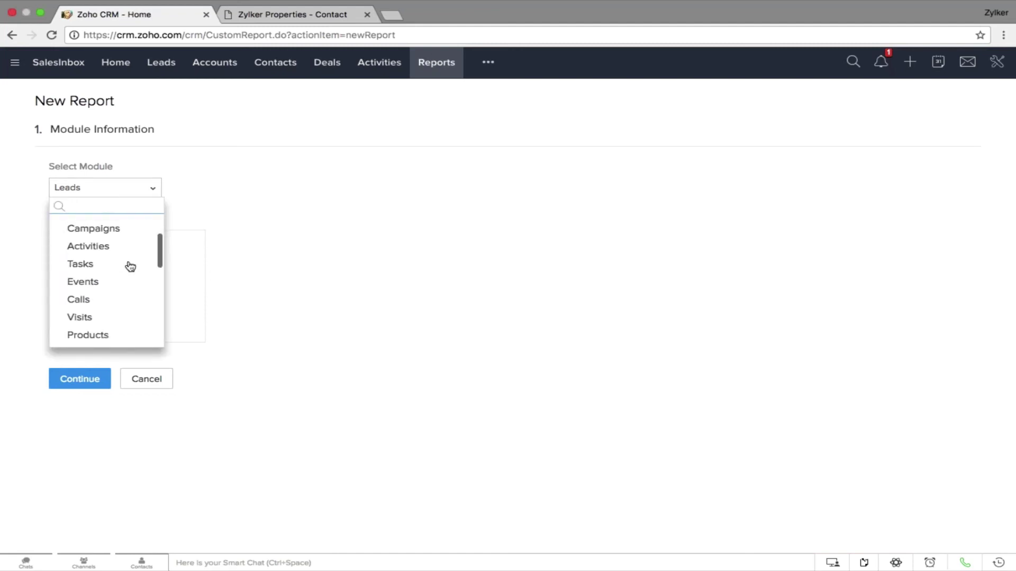
scroll(131, 266, down, 5)
scroll(129, 265, up, 10)
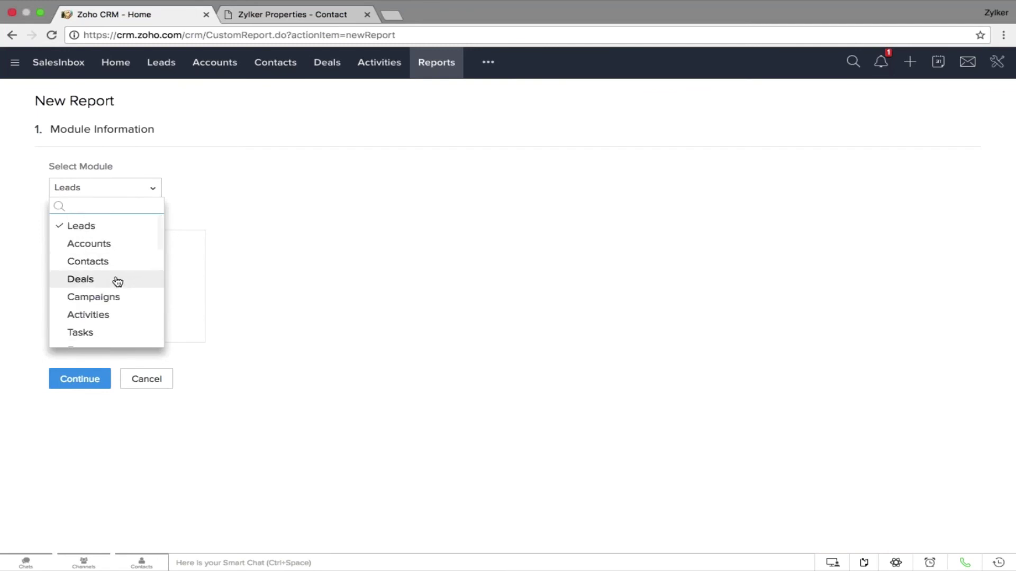
click(117, 286)
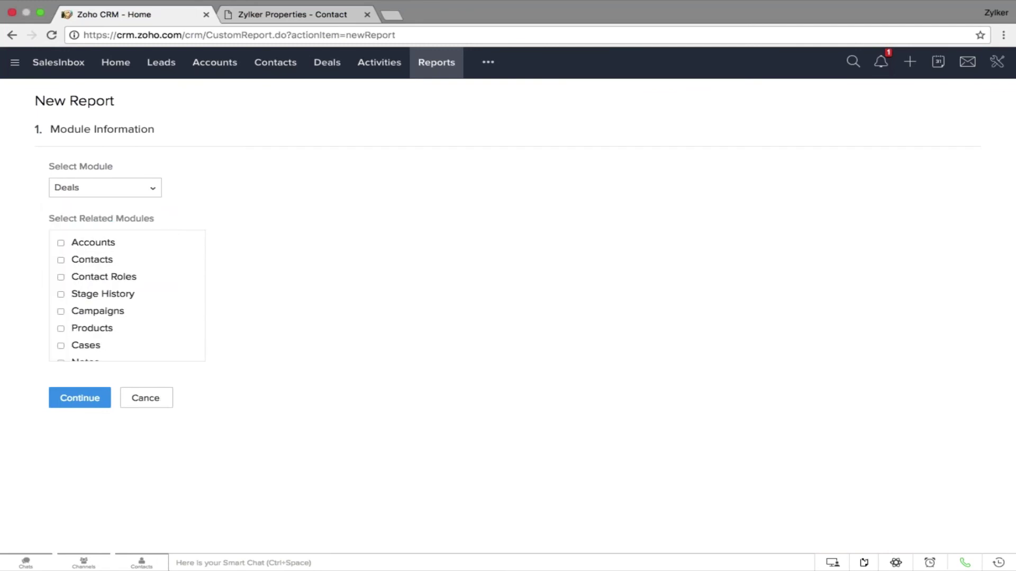
click(80, 405)
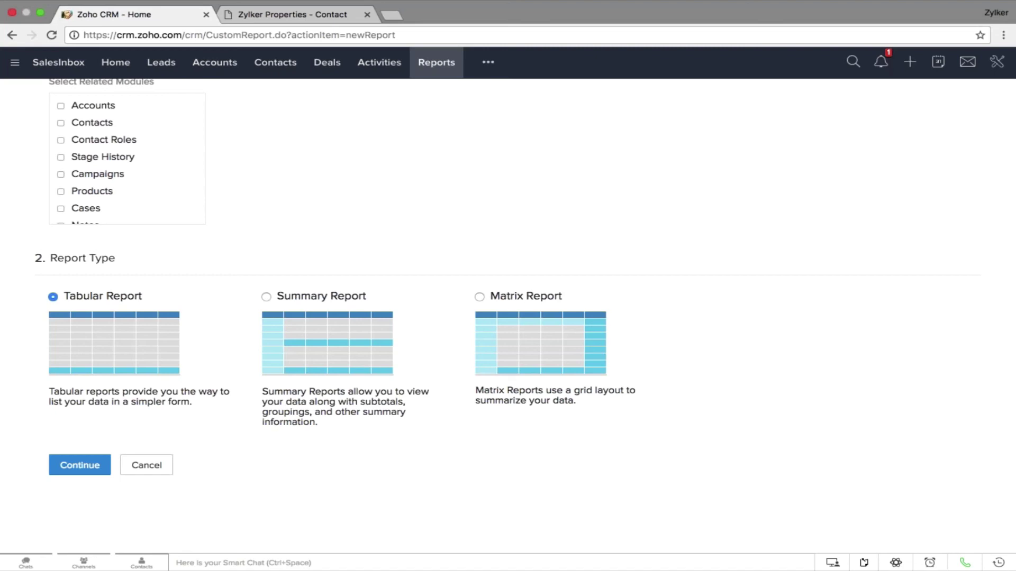
click(266, 298)
click(102, 466)
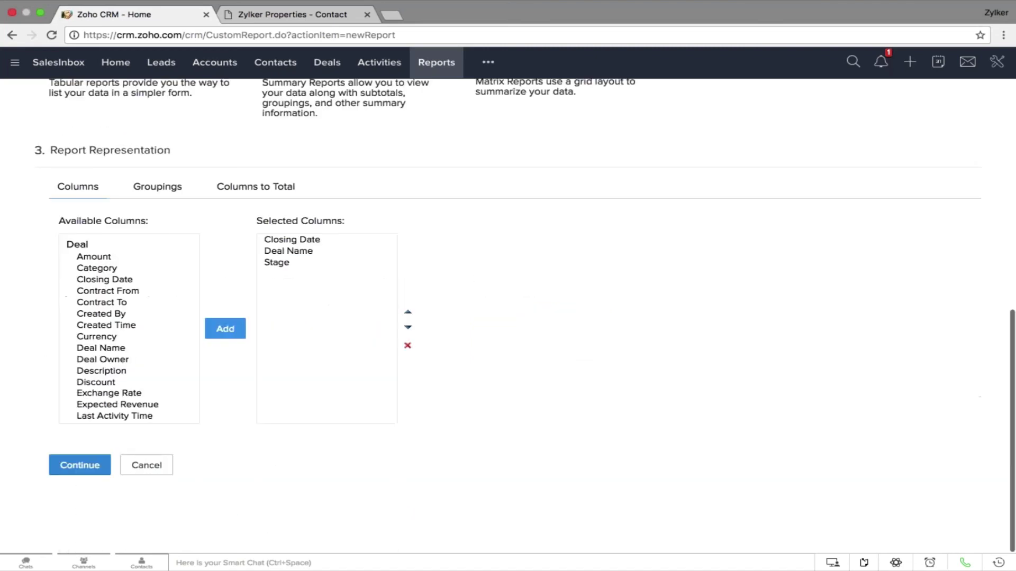
Add Amount, Deal Owner and Deal Name to the report's selected columns
click(126, 259)
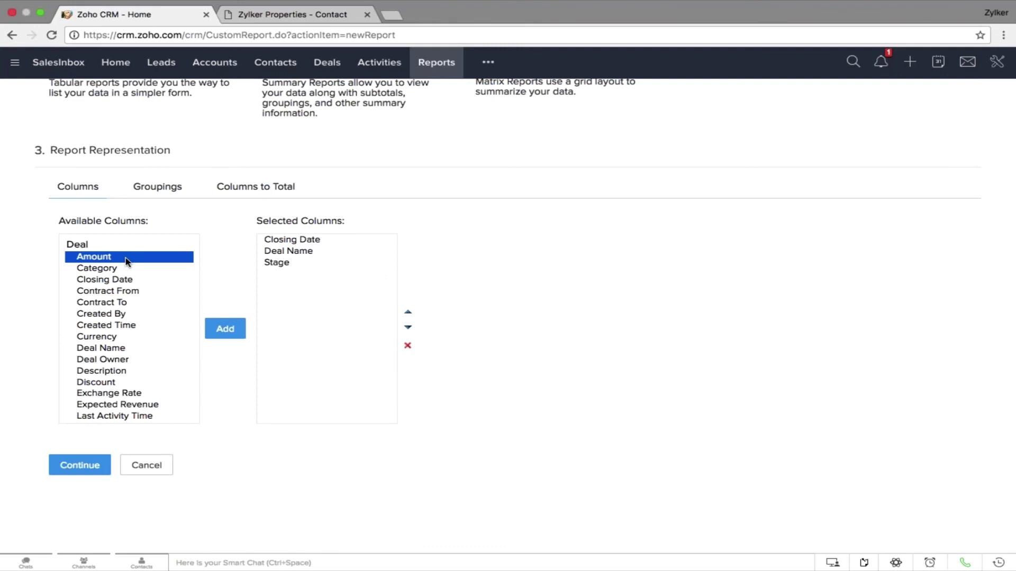
click(223, 332)
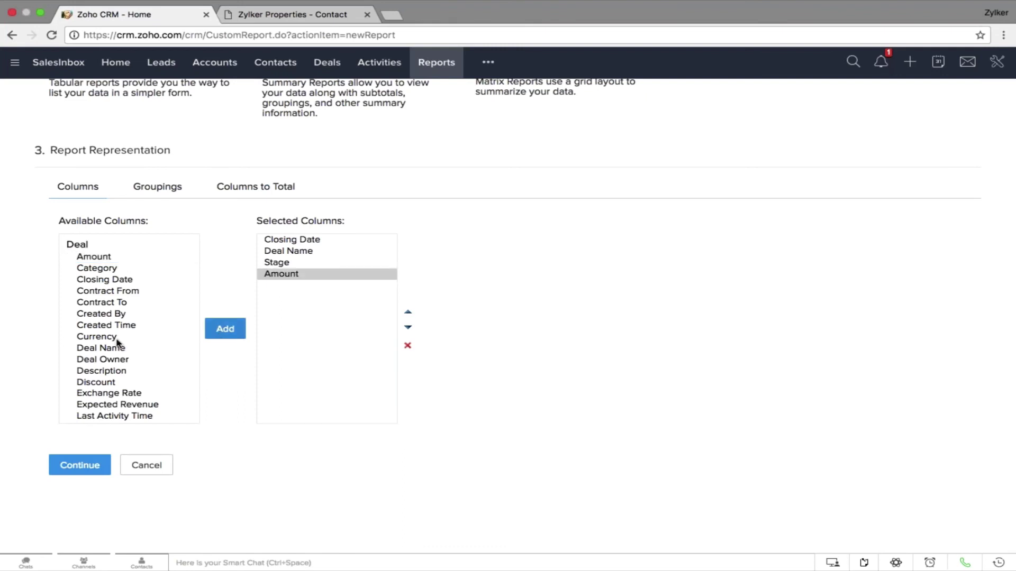
click(125, 359)
click(225, 330)
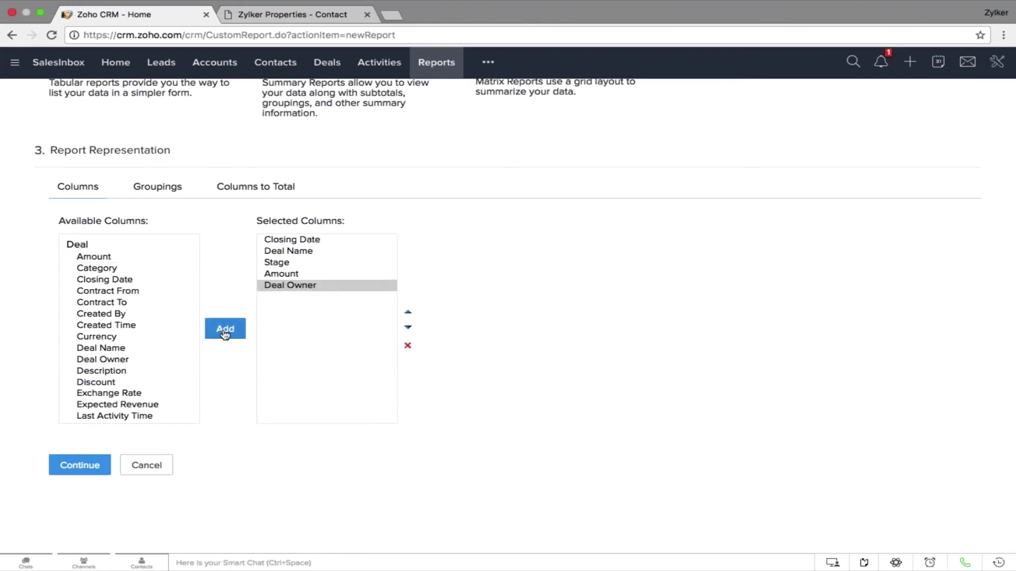
click(141, 350)
click(224, 330)
scroll(144, 355, down, 4)
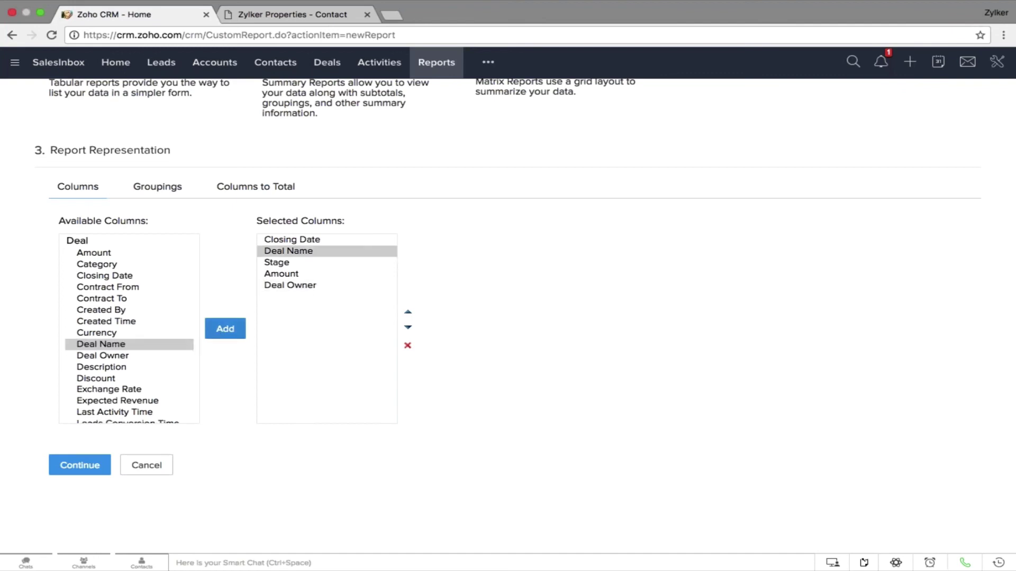
Add Leads Source, Probability (%) and Score to the report's selected columns
click(139, 343)
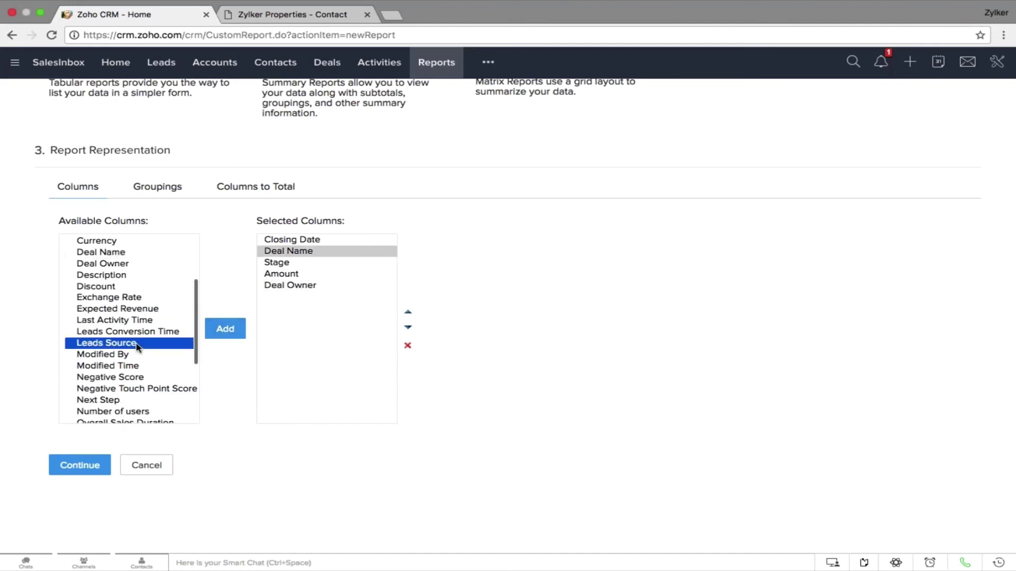
click(225, 329)
scroll(191, 374, down, 1)
scroll(190, 374, down, 3)
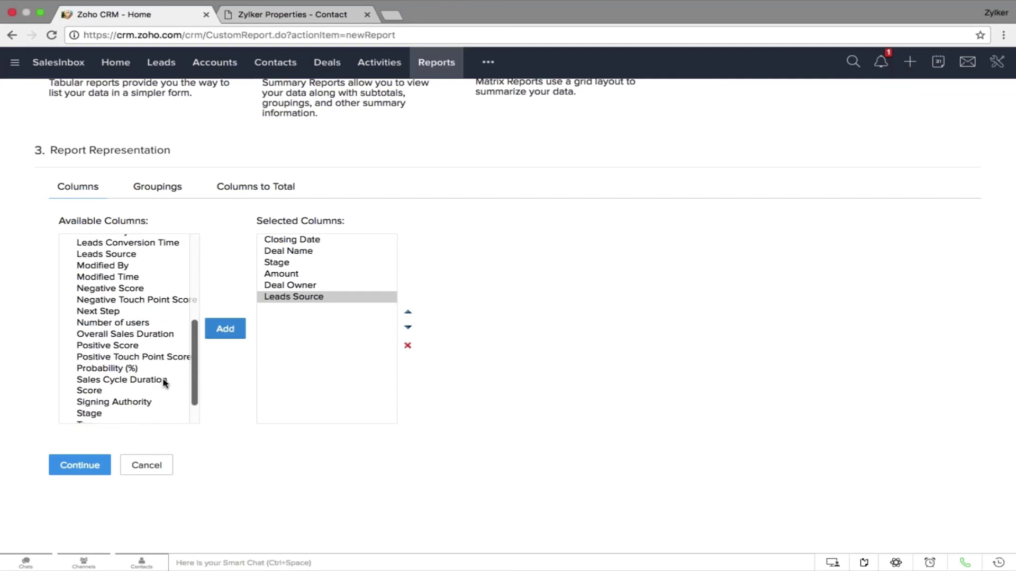
click(144, 369)
click(224, 329)
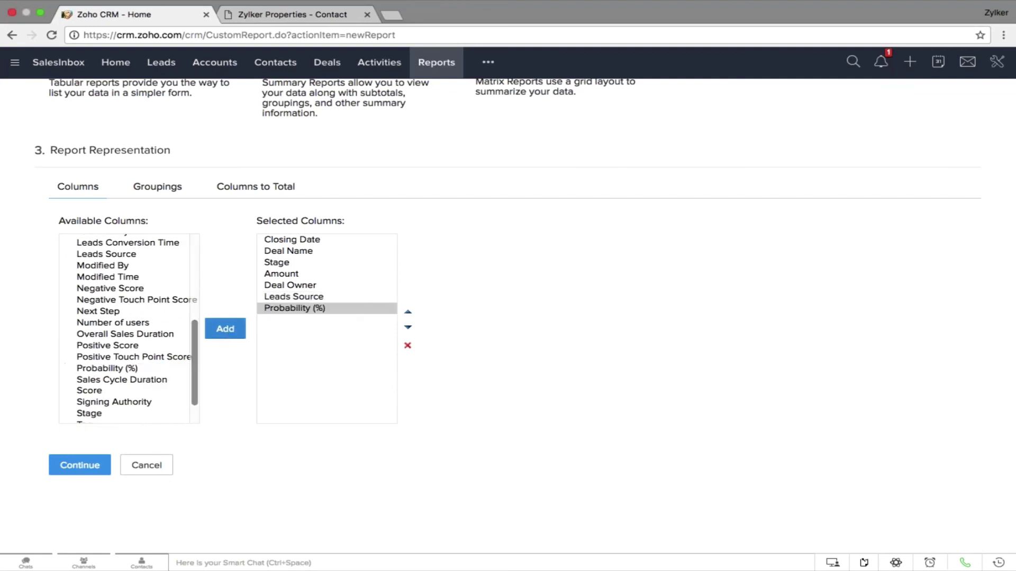
click(106, 390)
click(218, 330)
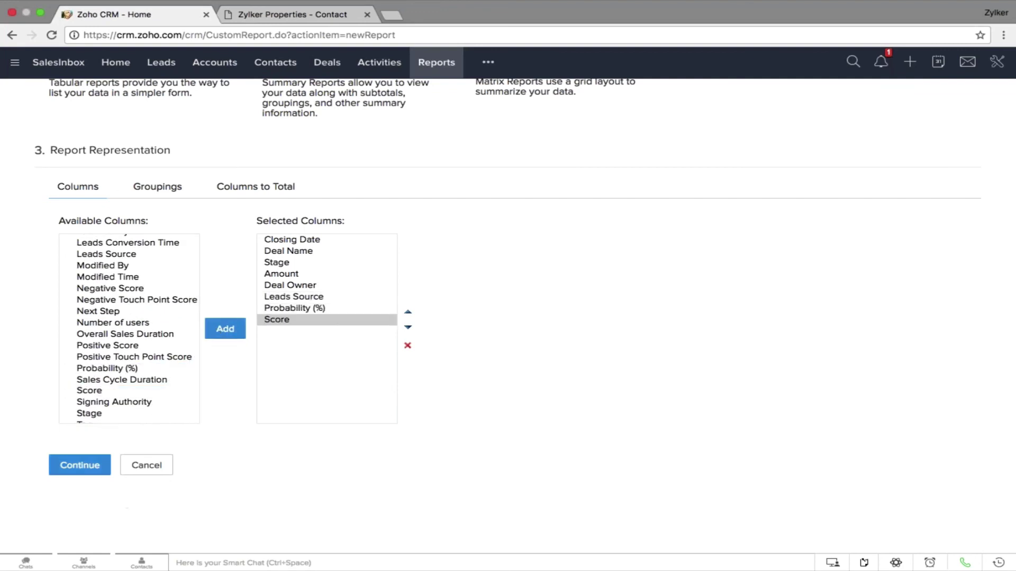
scroll(218, 330, down, 3)
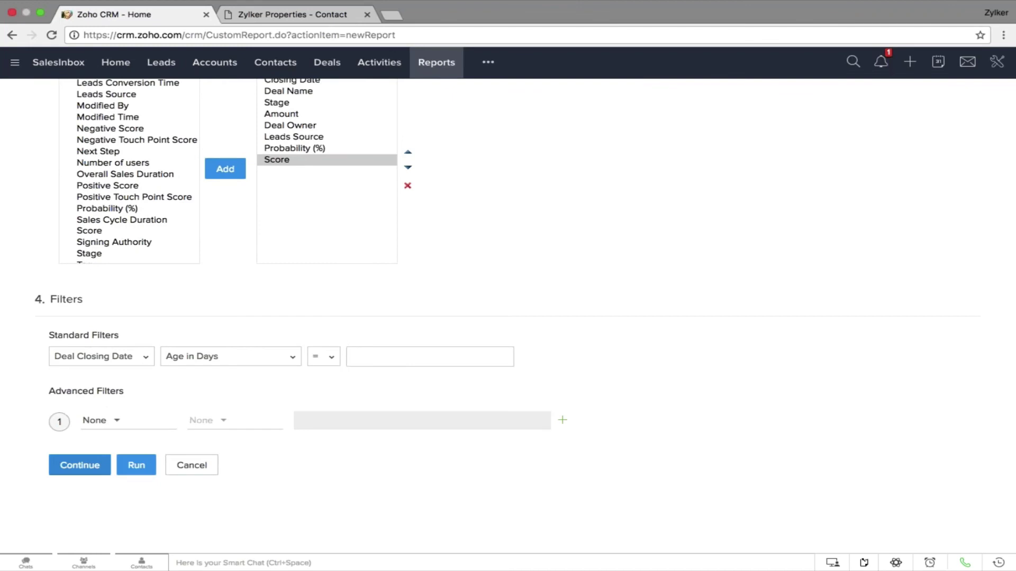
scroll(508, 312, up, 3)
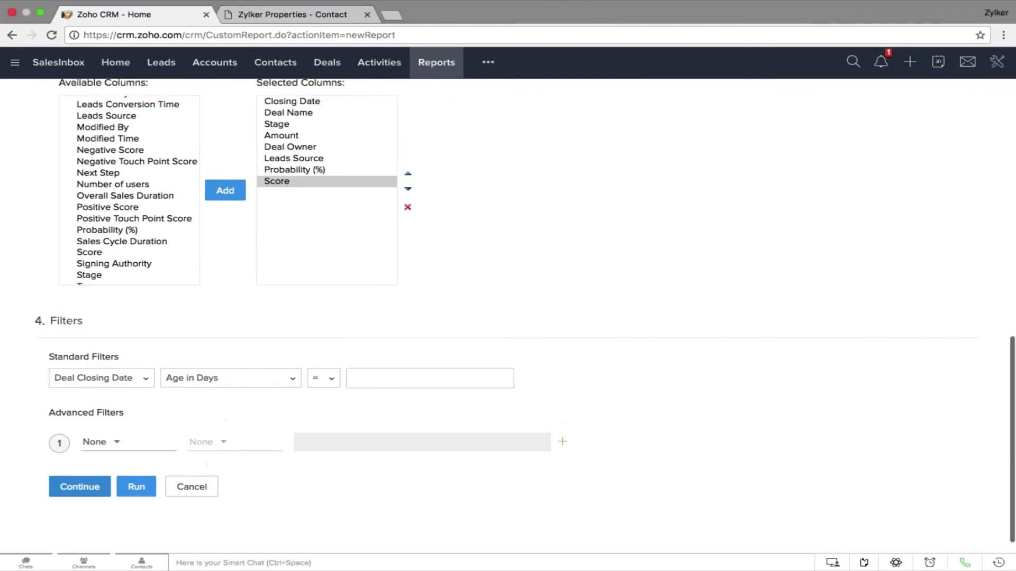
Set the Groupings to summarize by Deal Owner and run the Deals report
click(150, 180)
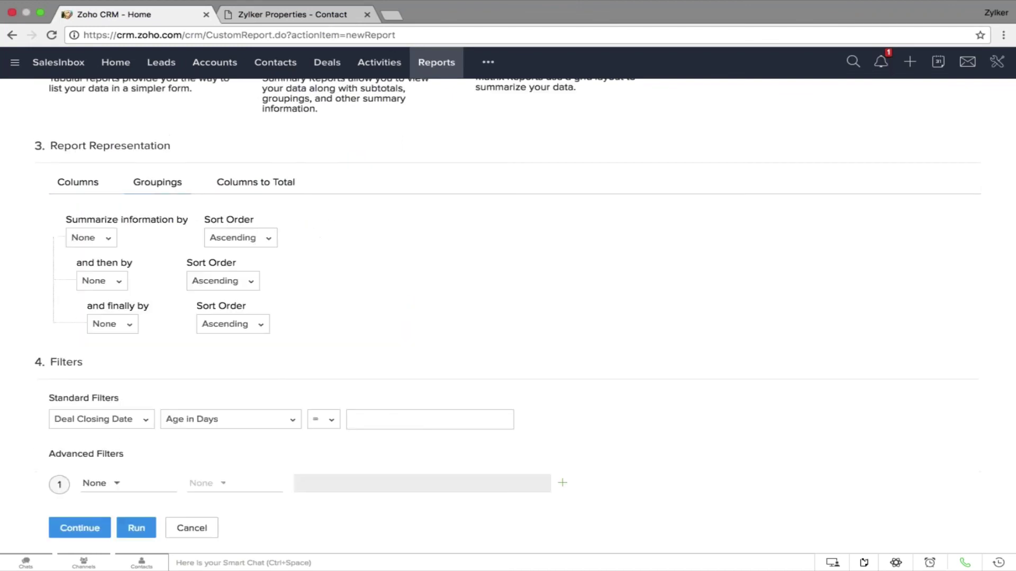
click(106, 239)
scroll(136, 349, down, 5)
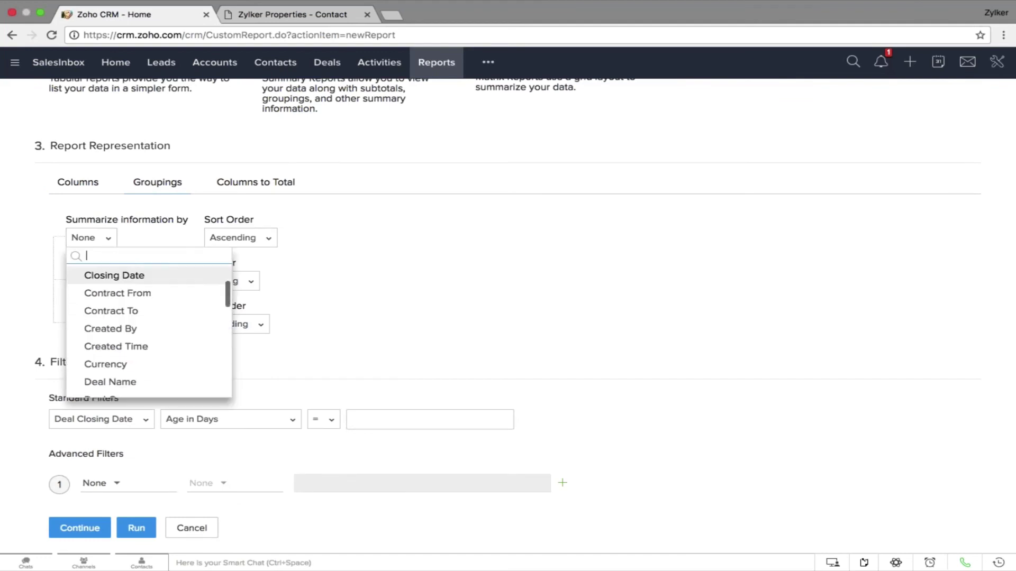
click(136, 349)
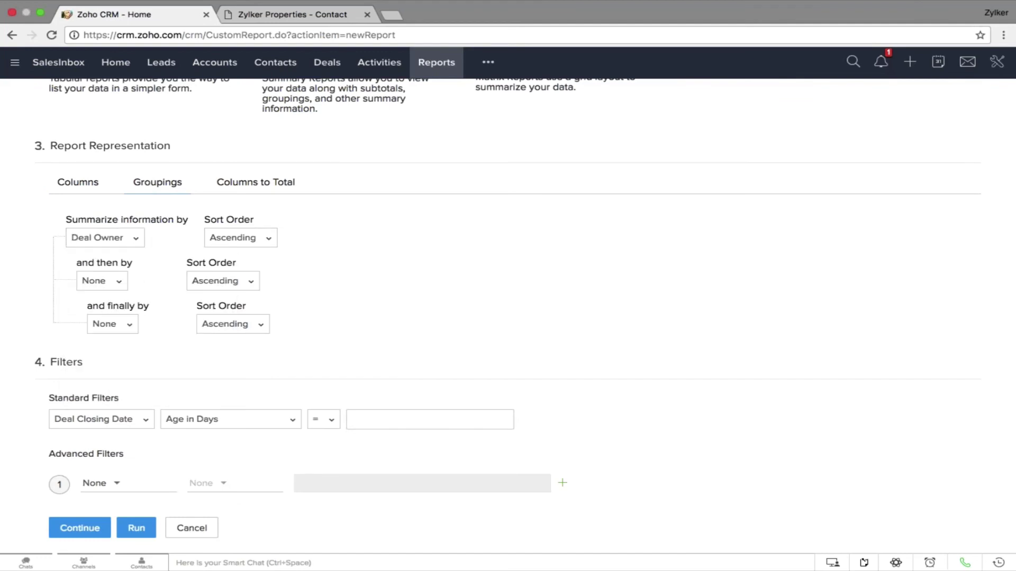
scroll(508, 313, down, 2)
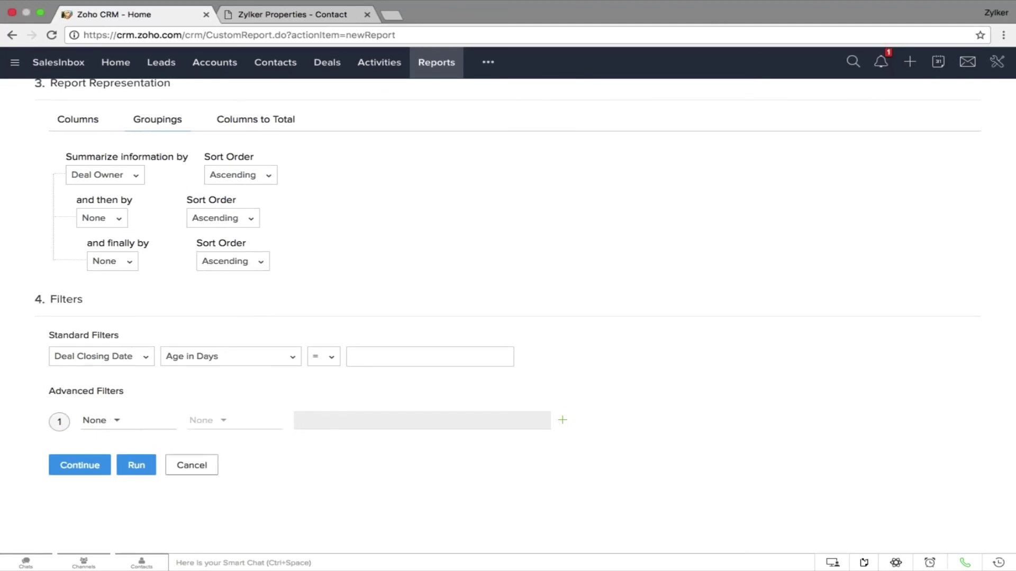
click(136, 465)
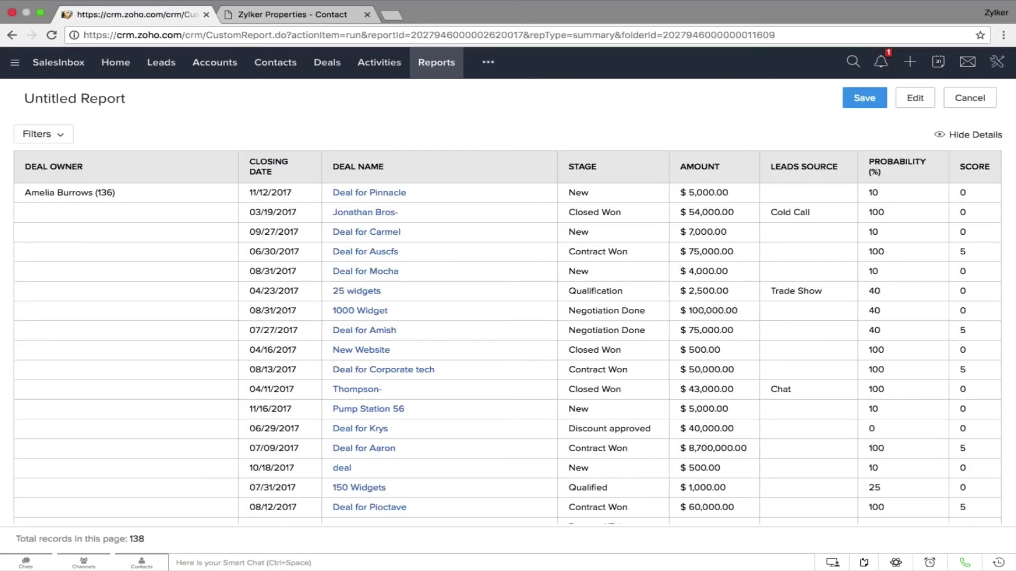
Save the report as 'Deal report' in the Deal Reports folder and check the Export options
click(864, 98)
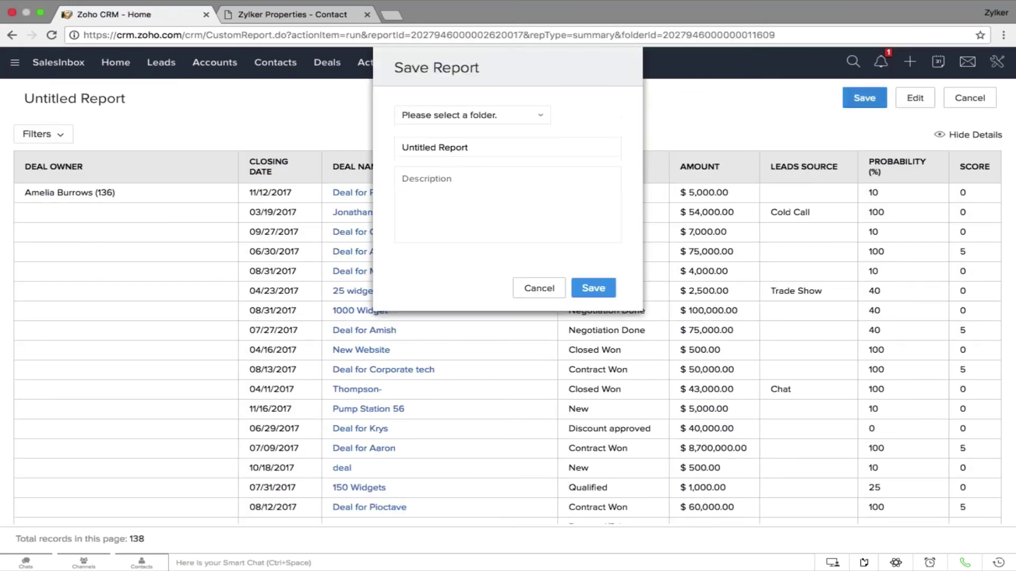
click(476, 115)
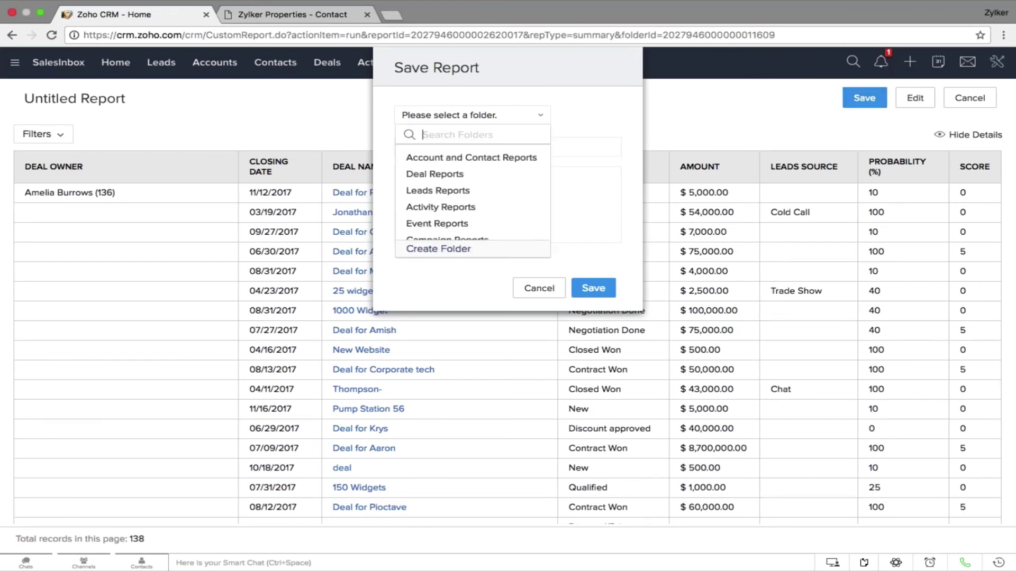
click(482, 174)
drag(469, 147, 402, 148)
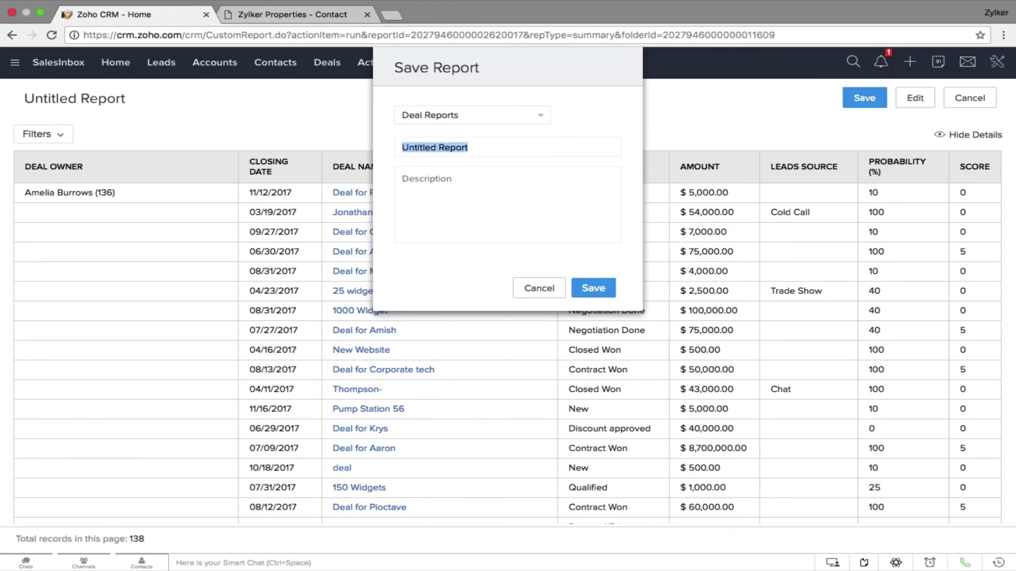
text(Deal )
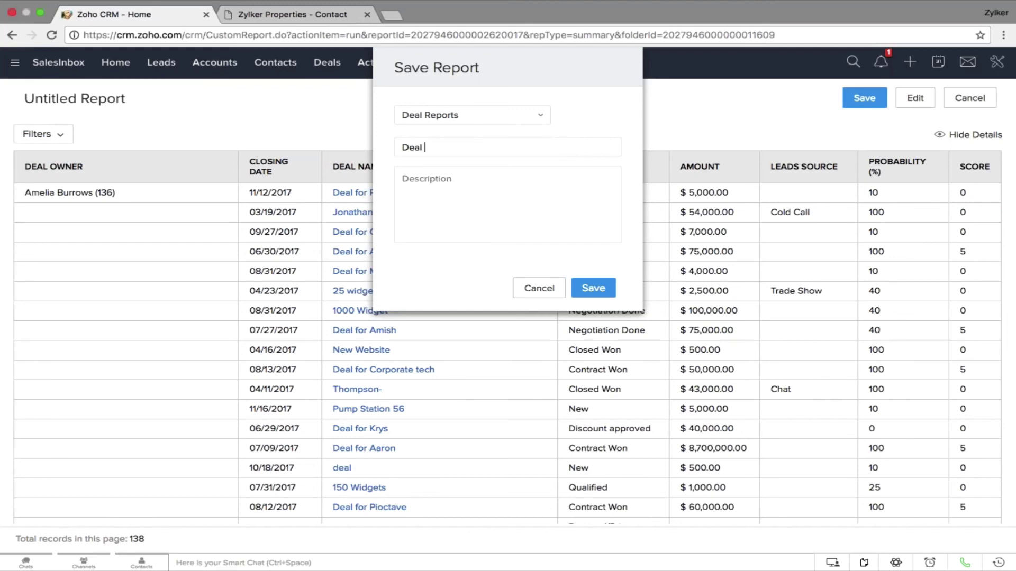
text(report)
click(578, 289)
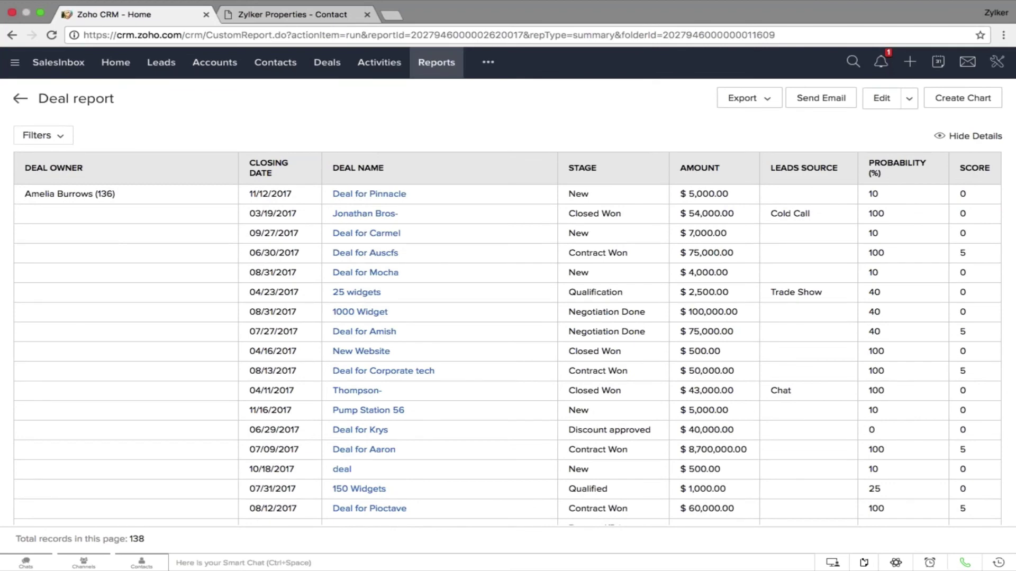
click(773, 102)
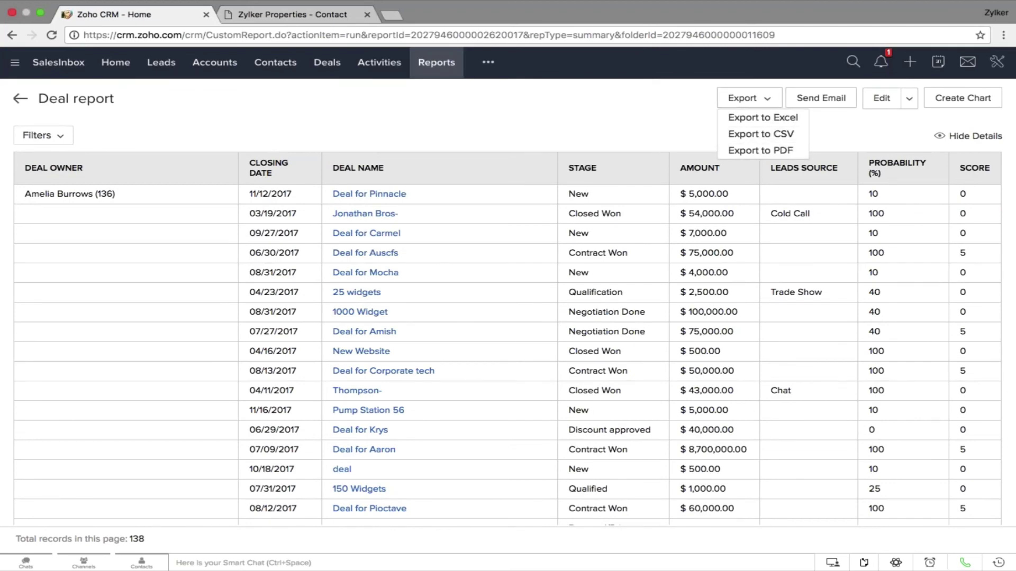
click(704, 133)
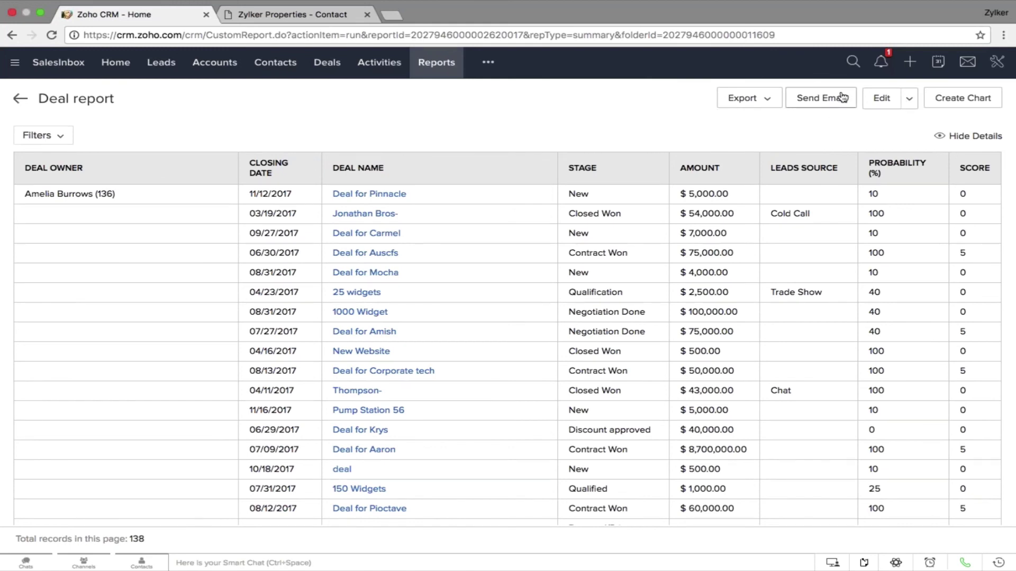
Add a Horizontal Bar chart of Record Count by Deal Owner to the report
click(947, 100)
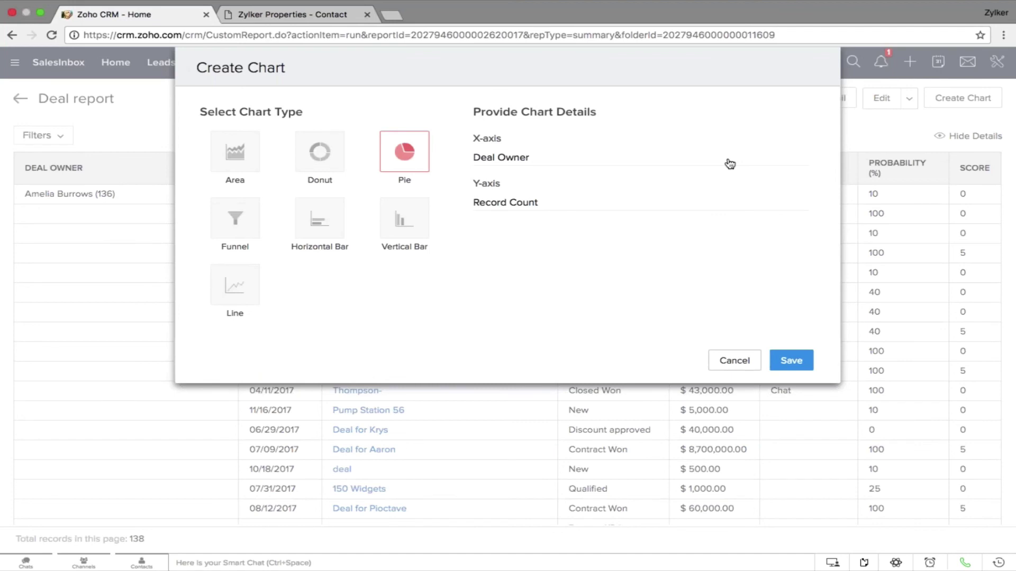
click(321, 221)
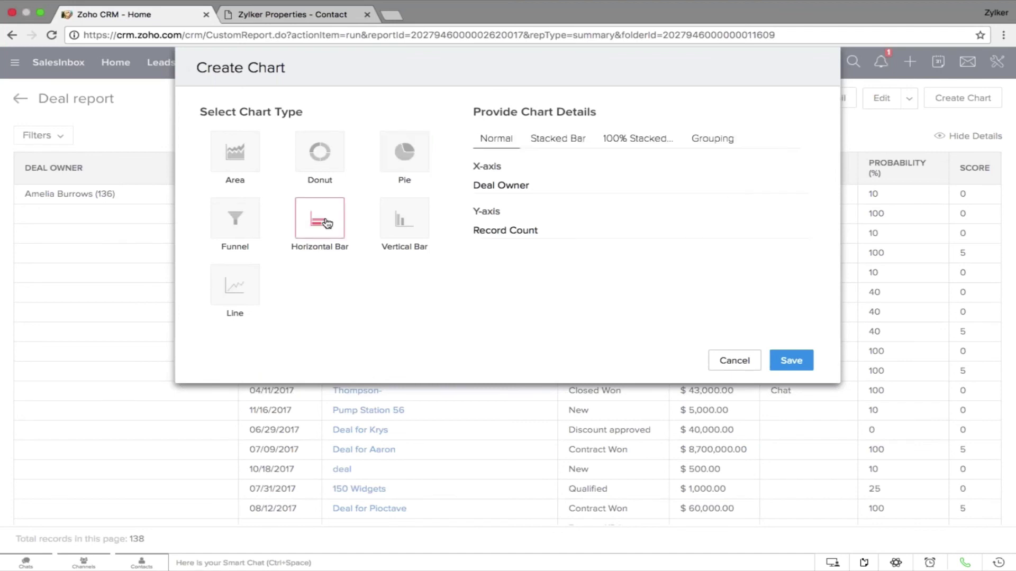
click(790, 362)
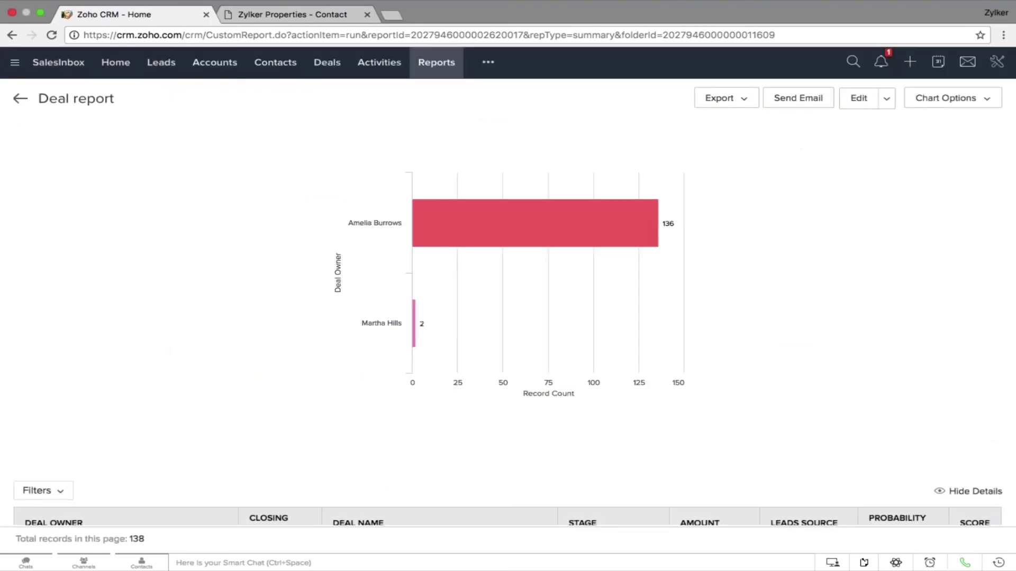
scroll(508, 317, down, 10)
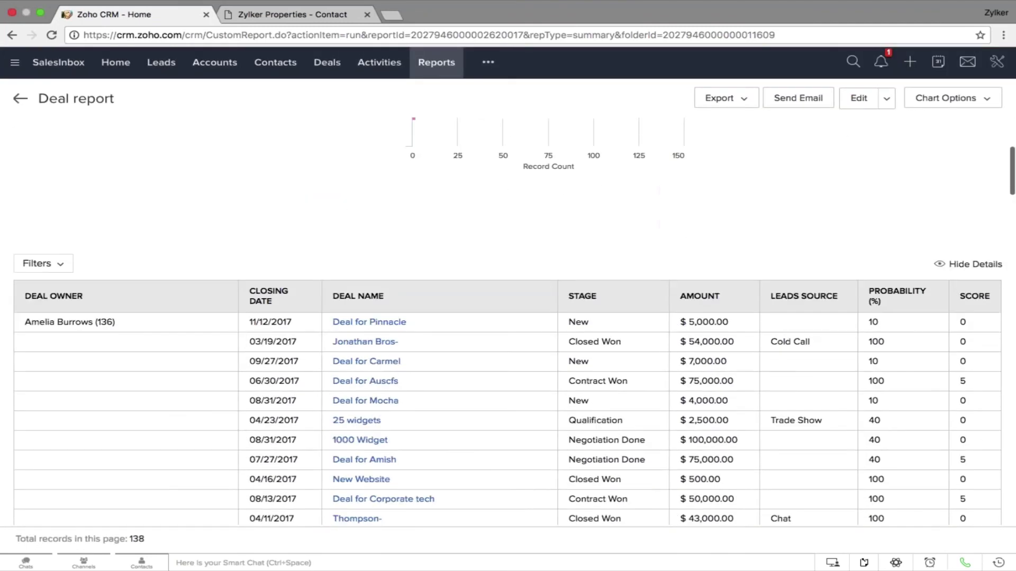
scroll(507, 318, down, 3)
scroll(508, 318, up, 15)
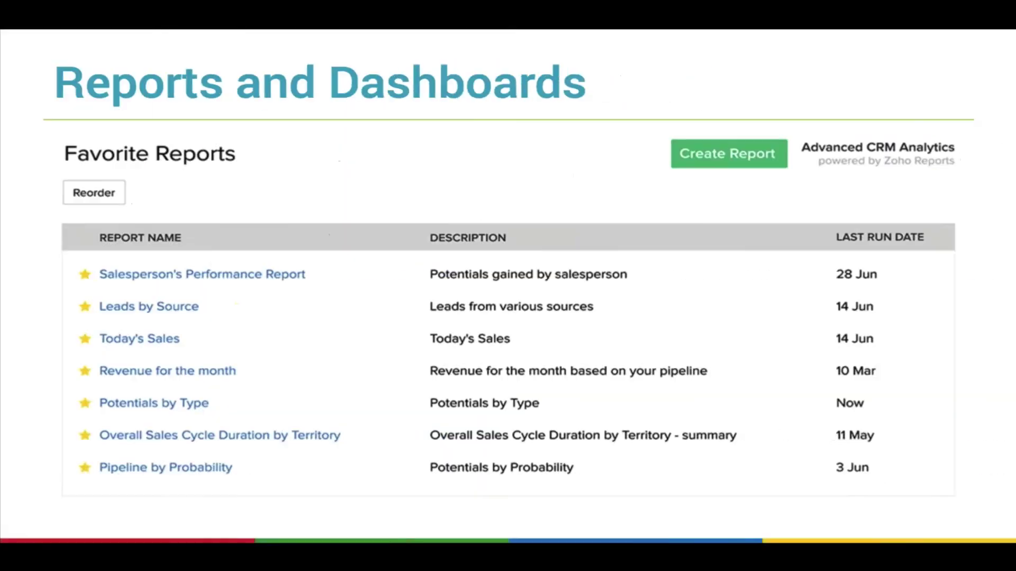
Step past the 'Thank you!' and 'Actually, wait' slides to '7. Real time with SalesSignals'
key(Right)
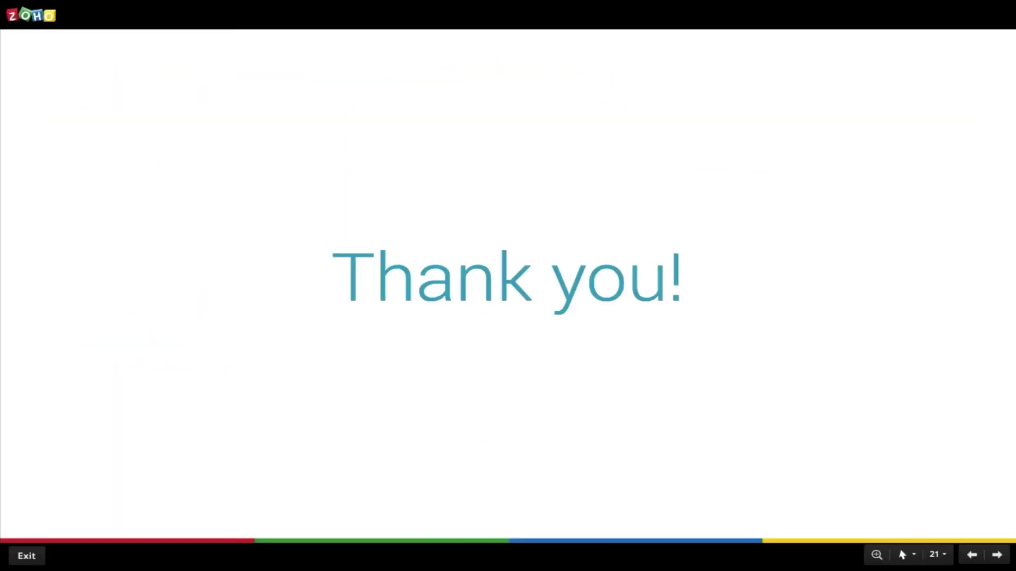
key(Right)
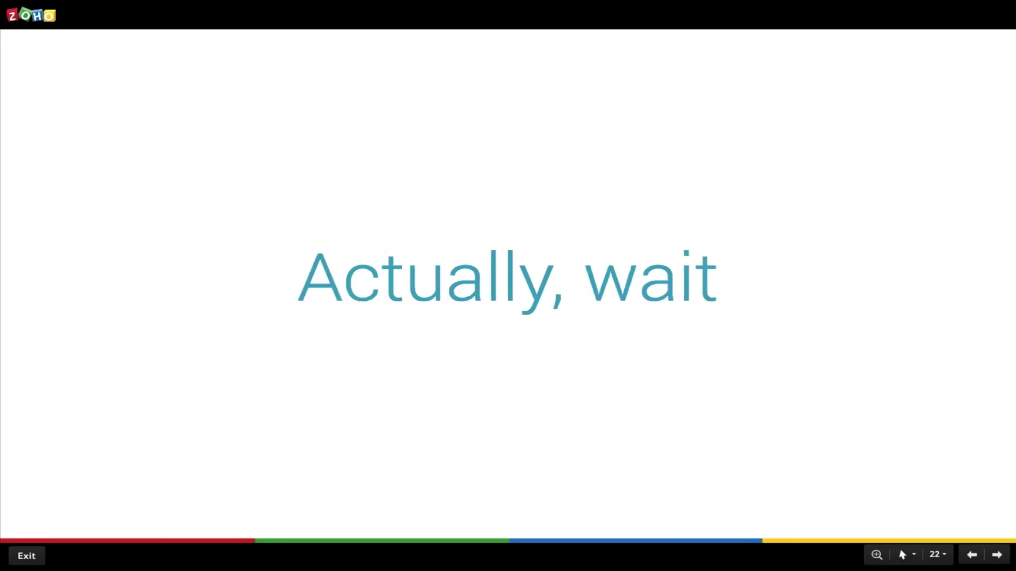
key(Right)
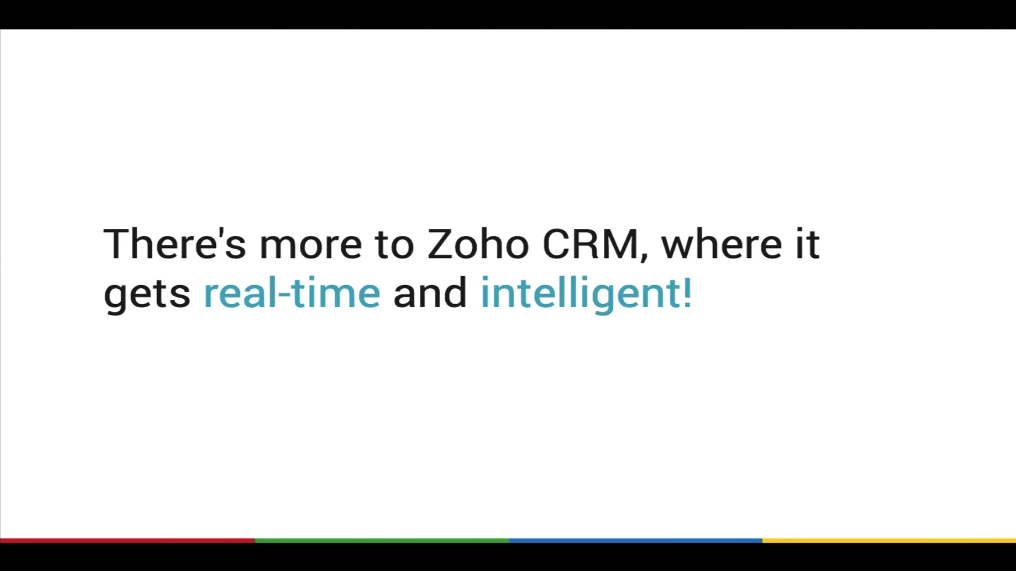
key(Right)
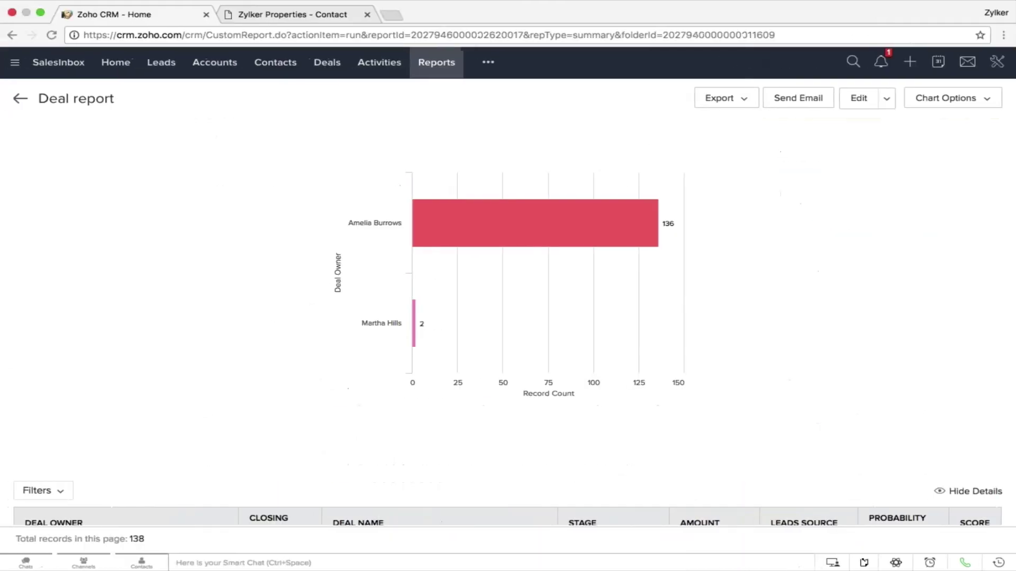
Open Setup's SalesSignals settings, view the notification feed, then return to the slideshow
click(997, 61)
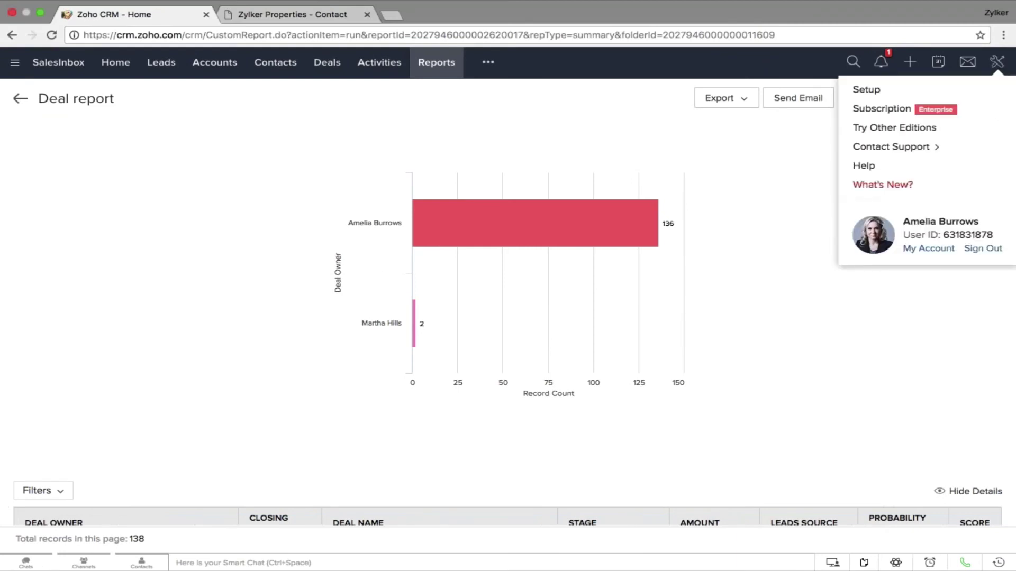
click(868, 87)
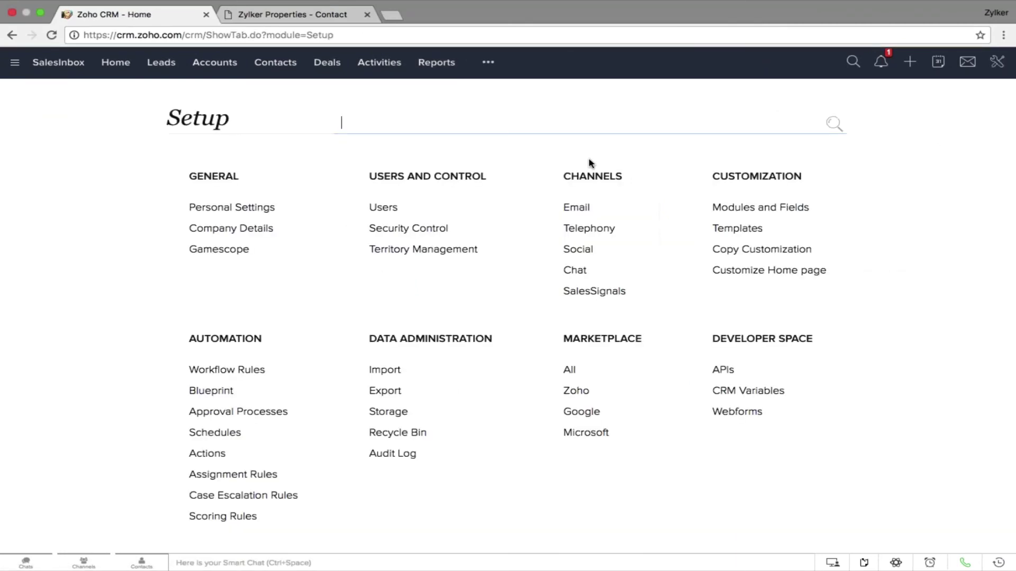
click(589, 290)
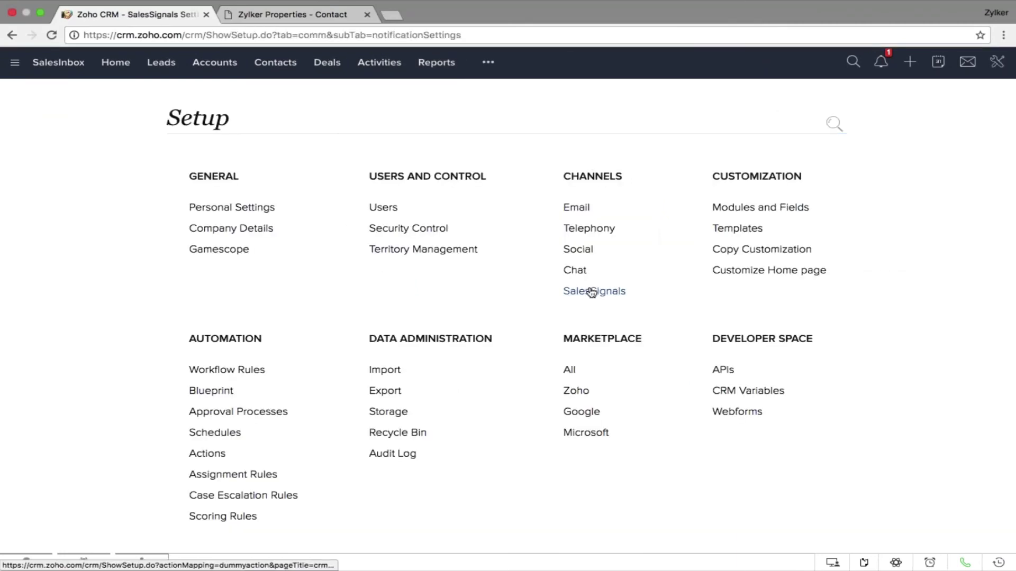
scroll(614, 318, down, 10)
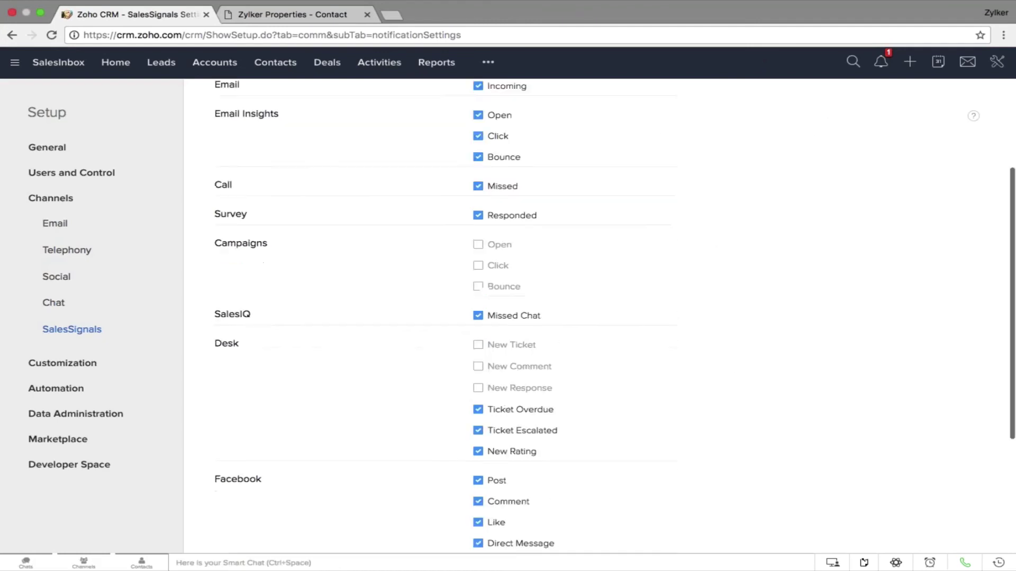
scroll(614, 318, up, 10)
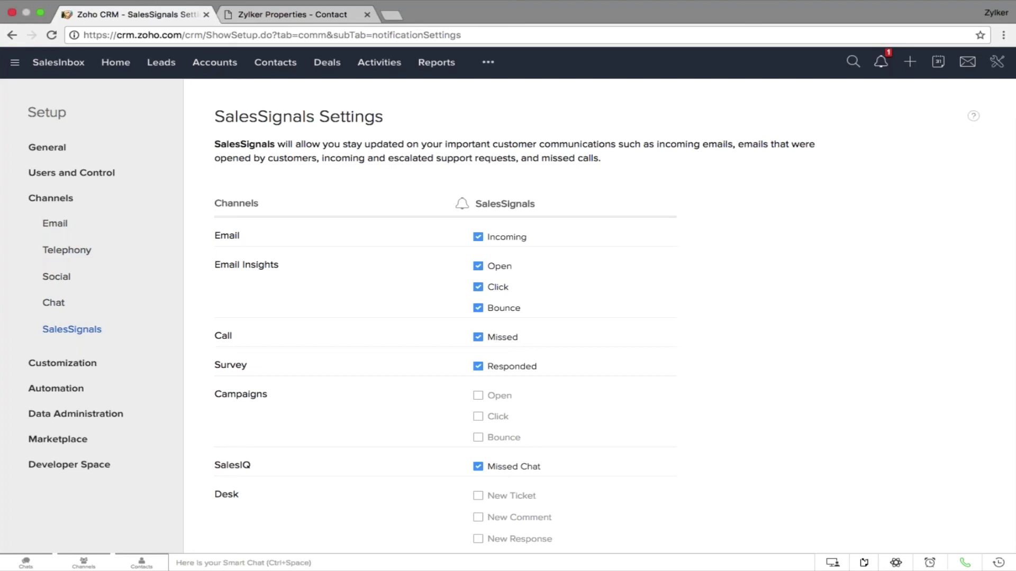
click(880, 62)
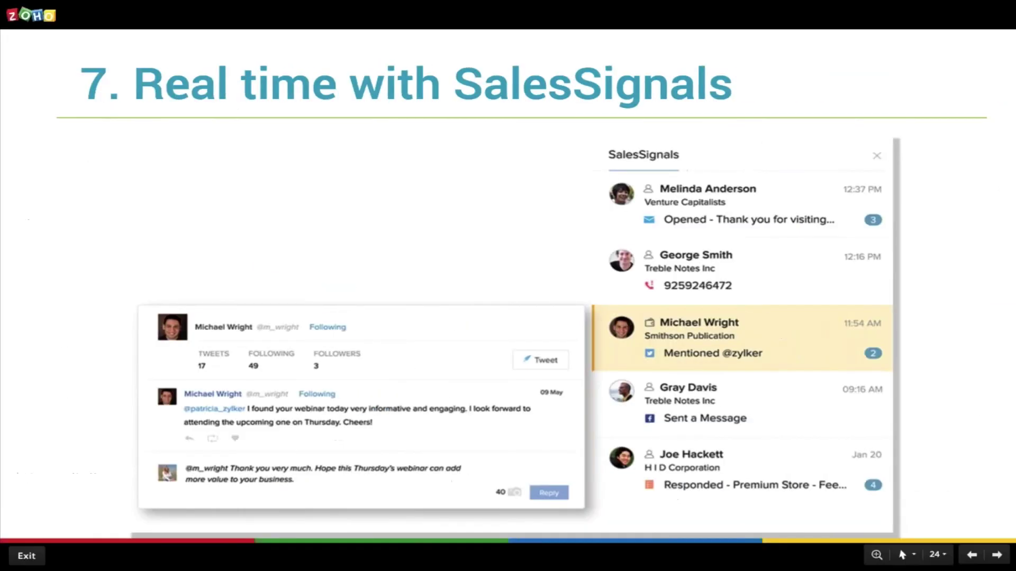
key(Right)
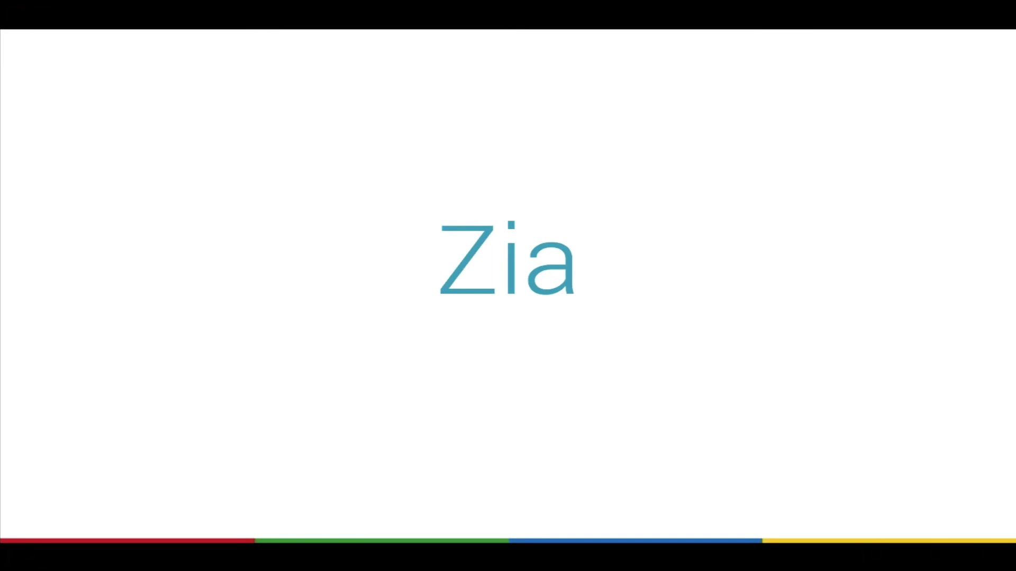
Move the Zoho Show presentation forward one slide to Intelligent with Zia
key(Right)
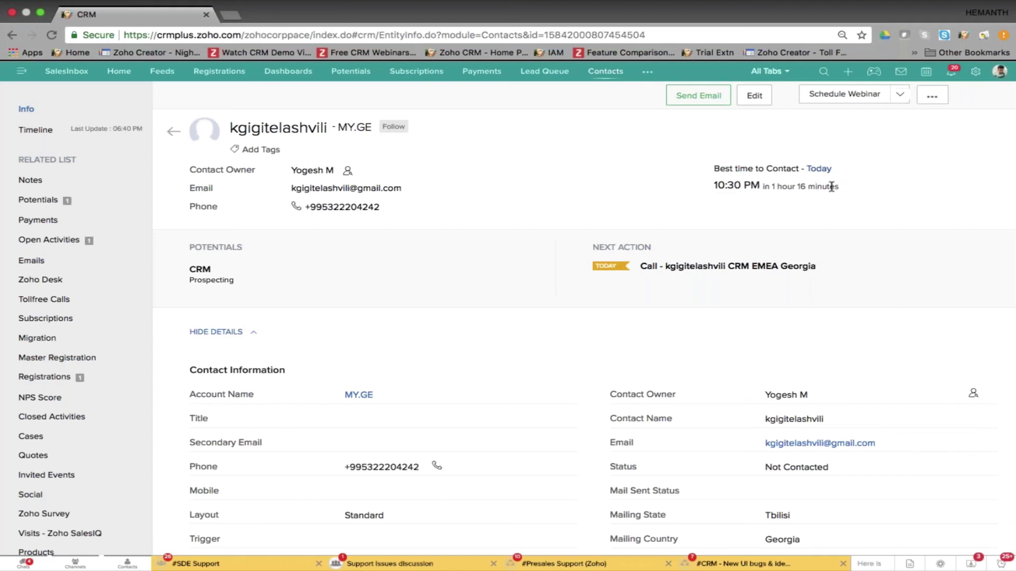
Review Zia's task-closure suggestions for the Best time to Contact field, then show the Questions? slide
drag(831, 187, 736, 181)
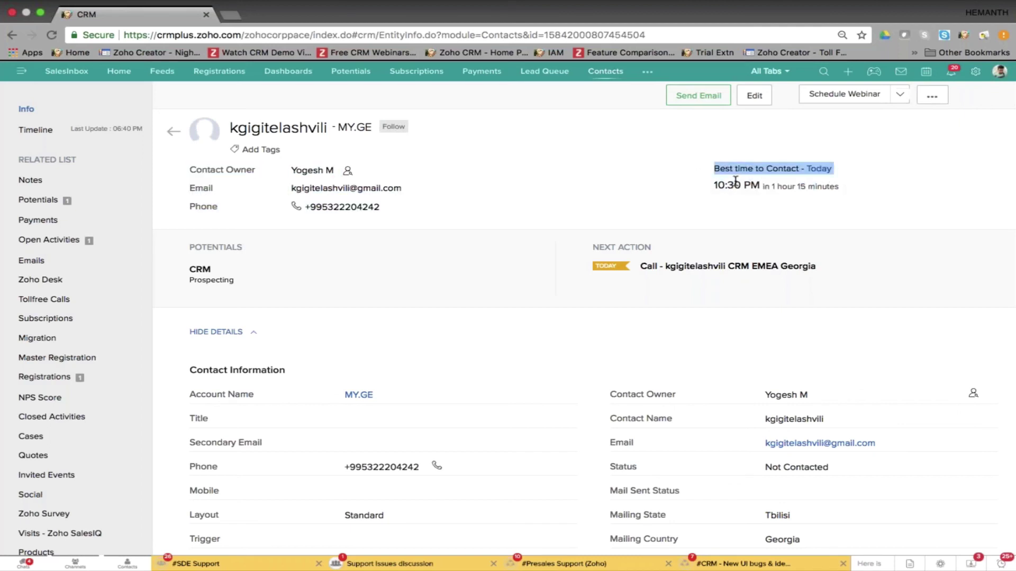
click(942, 564)
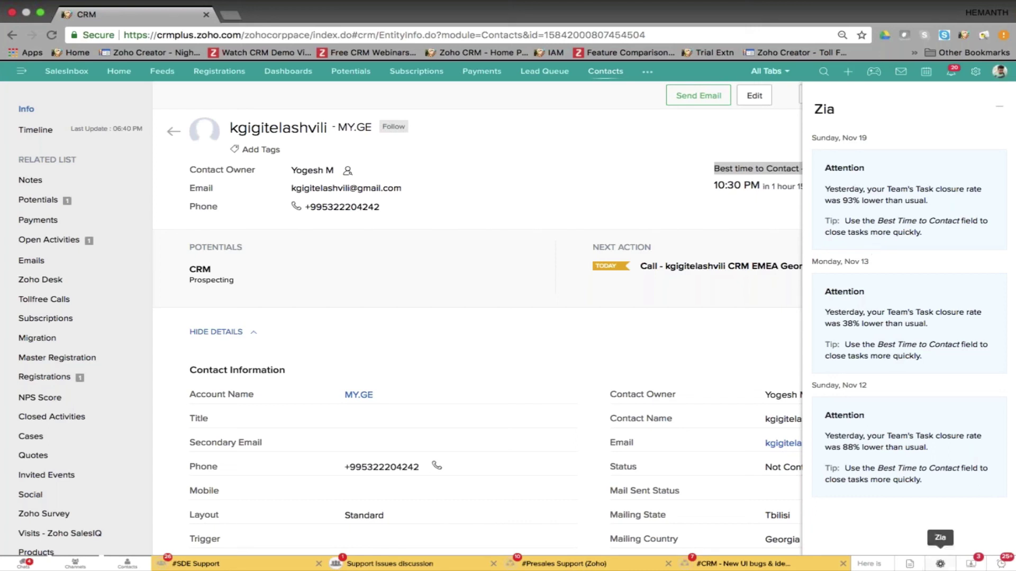
click(940, 565)
key(ctrl+Left)
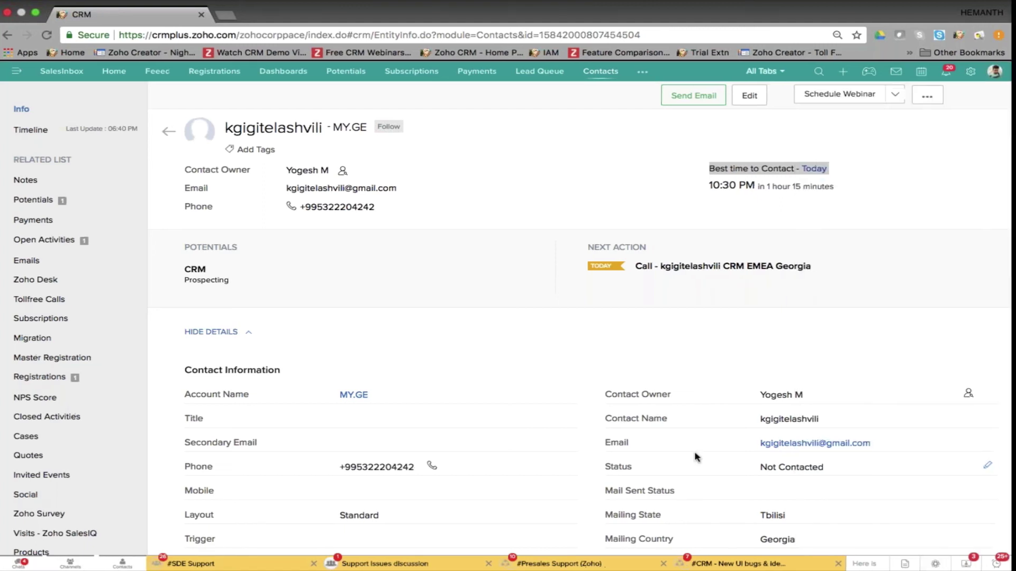
key(Right)
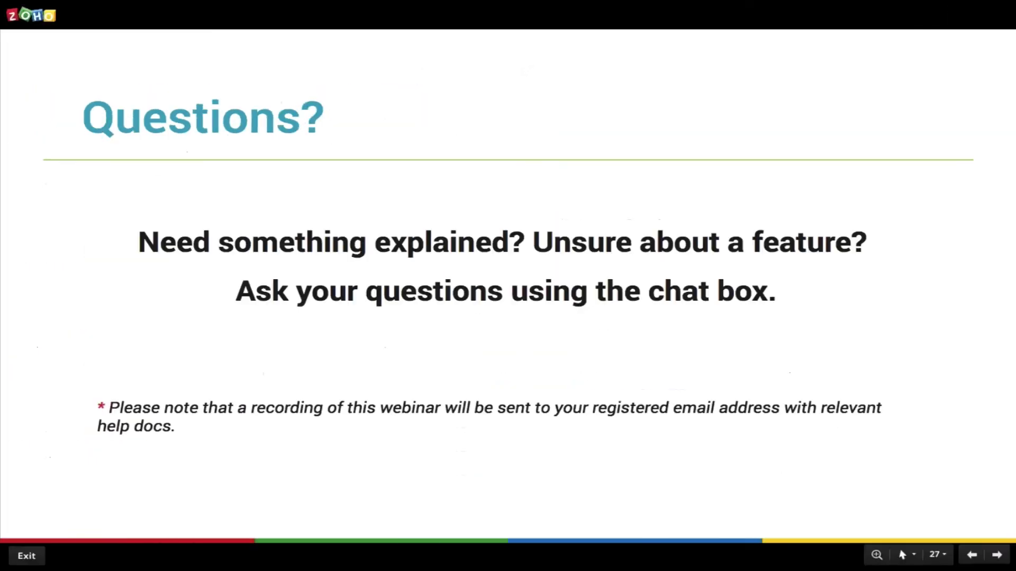